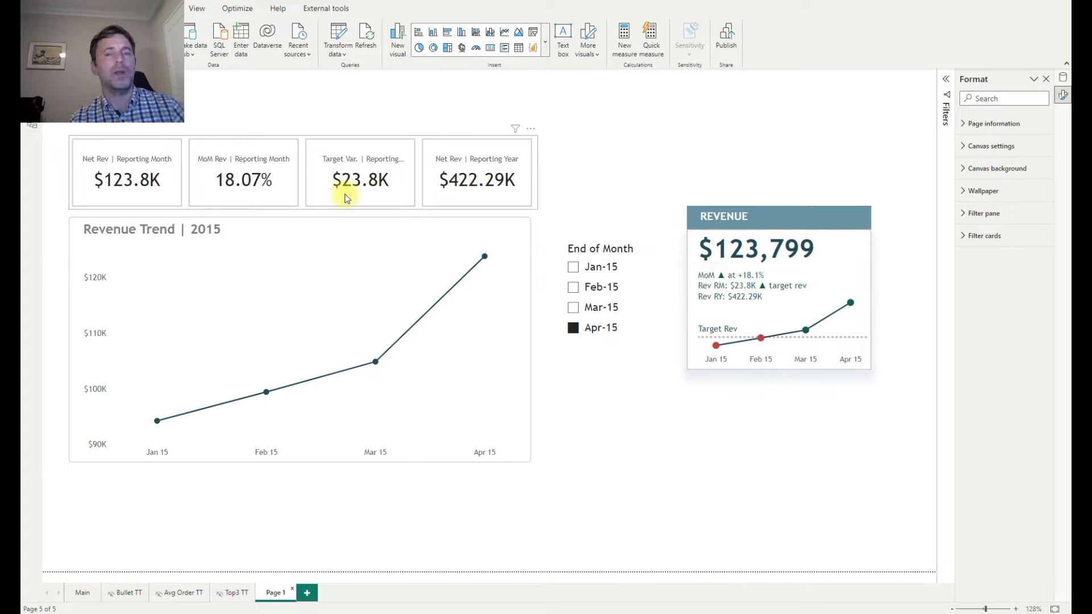
{"action": "left_click", "coordinate": [348, 139]}
{"action": "left_click", "coordinate": [330, 314]}
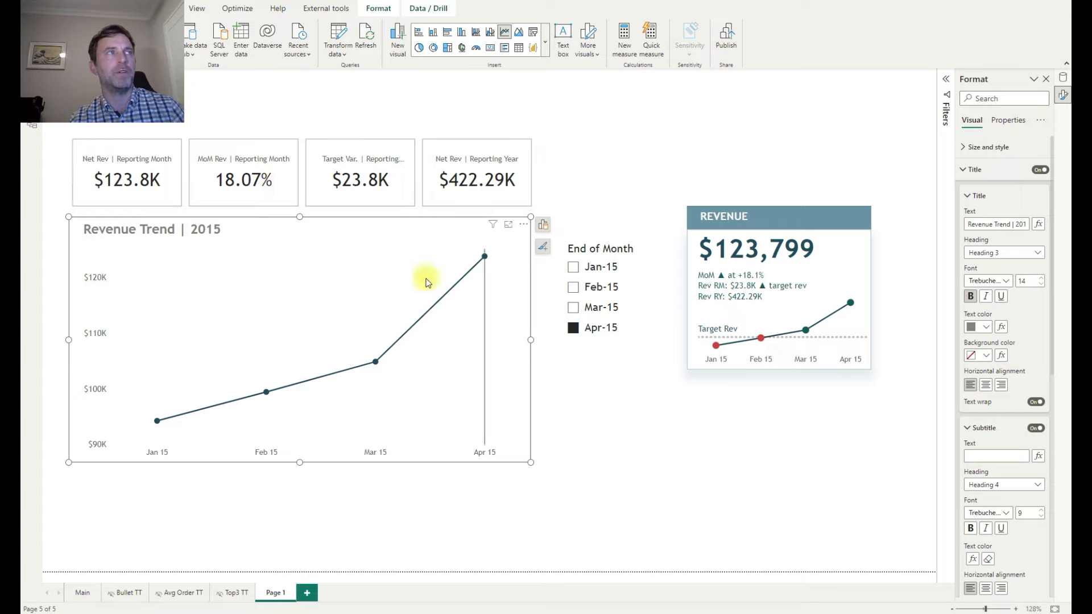
{"action": "mouse_move", "coordinate": [414, 324]}
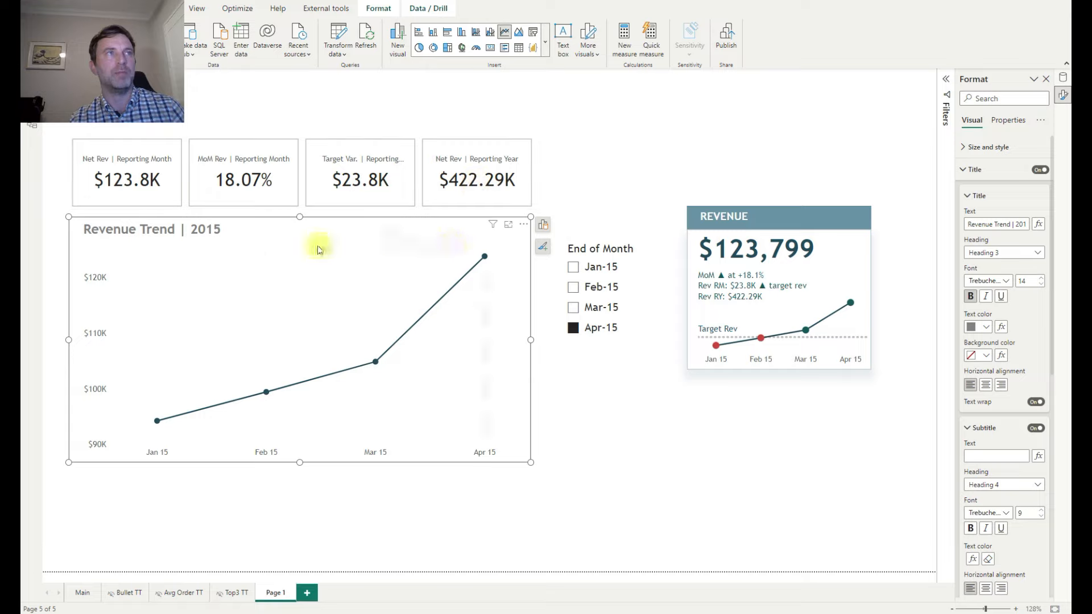
{"action": "mouse_move", "coordinate": [436, 382]}
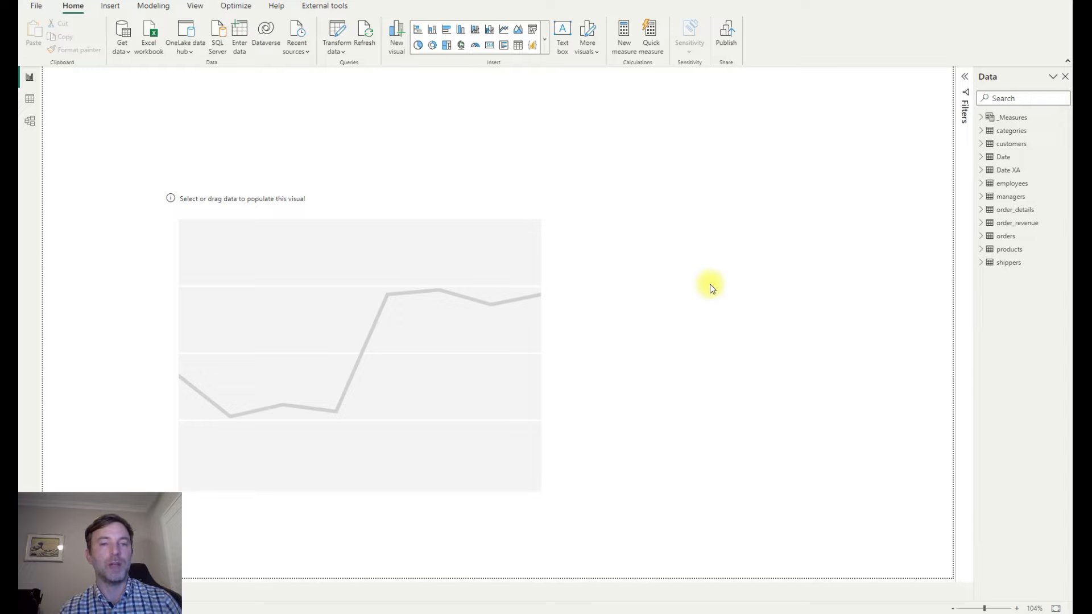
Open the data model diagram with a wider canvas and shift the Date table slightly down and toward the orders table's relationships.
{"action": "left_click", "coordinate": [30, 121]}
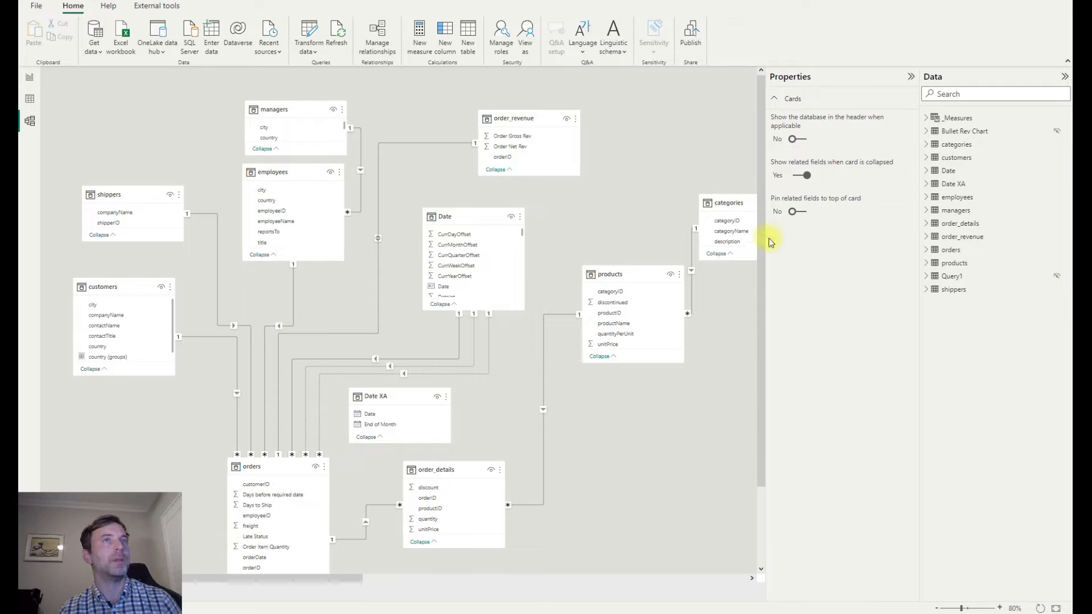
{"action": "left_click_drag", "start_coordinate": [767, 237], "coordinate": [878, 245]}
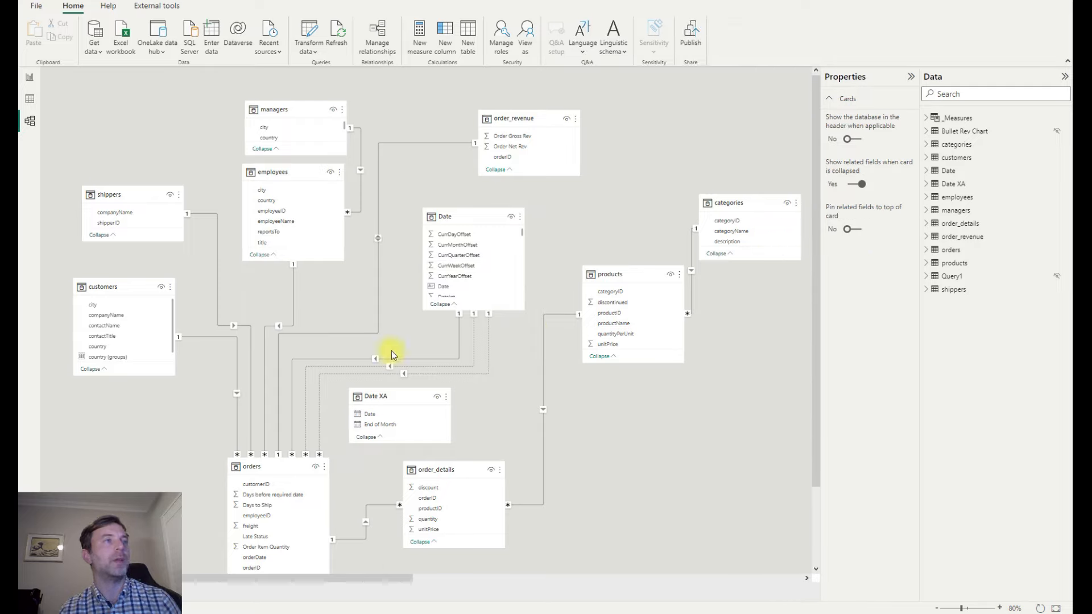
{"action": "scroll", "coordinate": [396, 355], "scroll_direction": "down", "scroll_amount": 1}
{"action": "scroll", "coordinate": [396, 355], "scroll_direction": "down", "scroll_amount": 3}
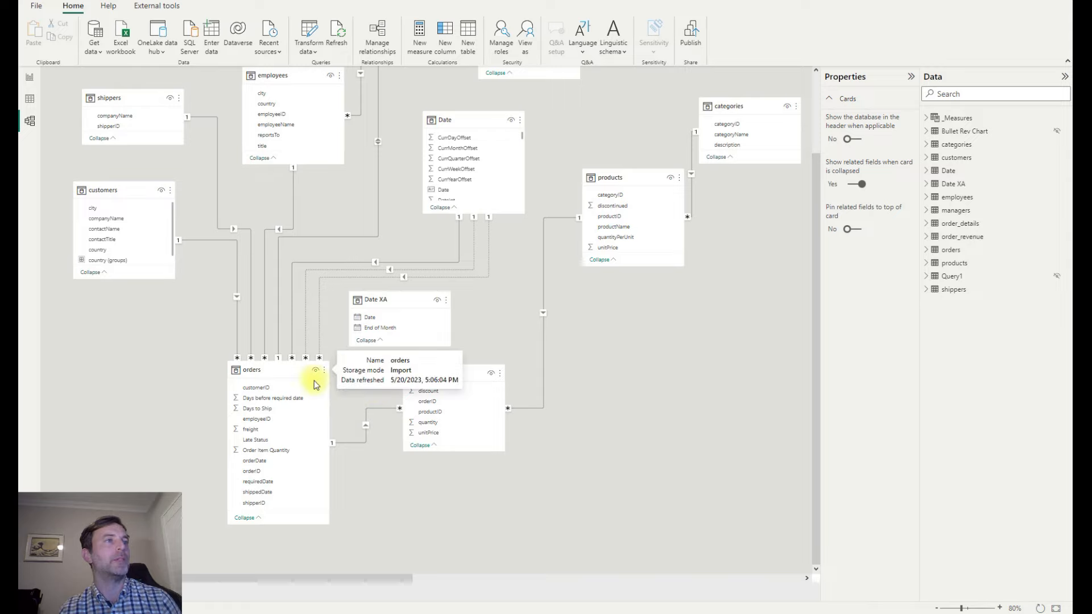
{"action": "left_click_drag", "start_coordinate": [455, 121], "coordinate": [449, 142]}
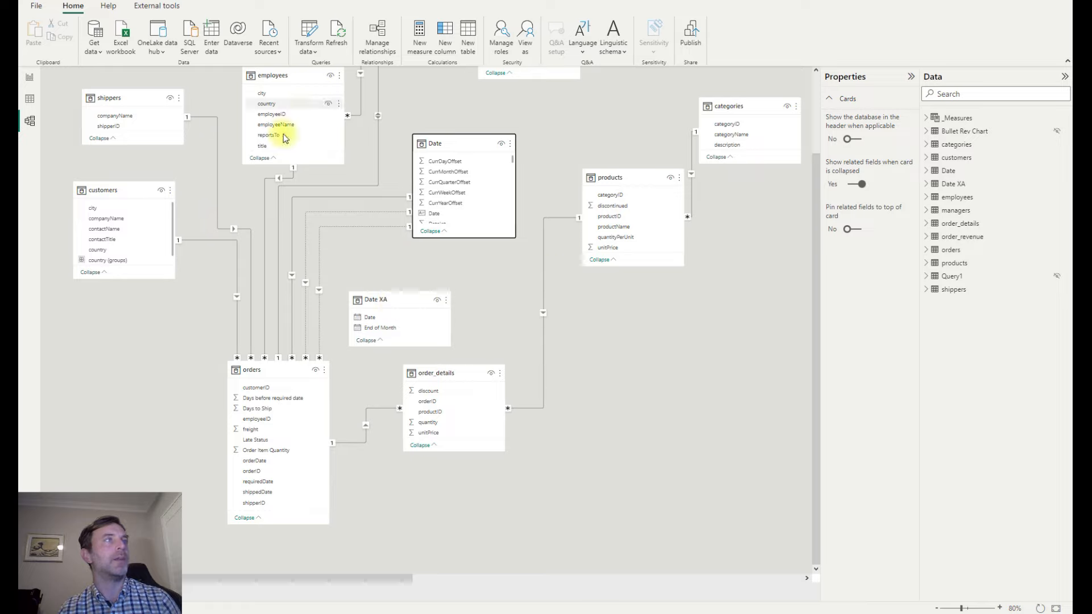
Reposition the disconnected Date XA table in the gap between the Date and order_details tables.
{"action": "left_click_drag", "start_coordinate": [813, 292], "coordinate": [827, 251]}
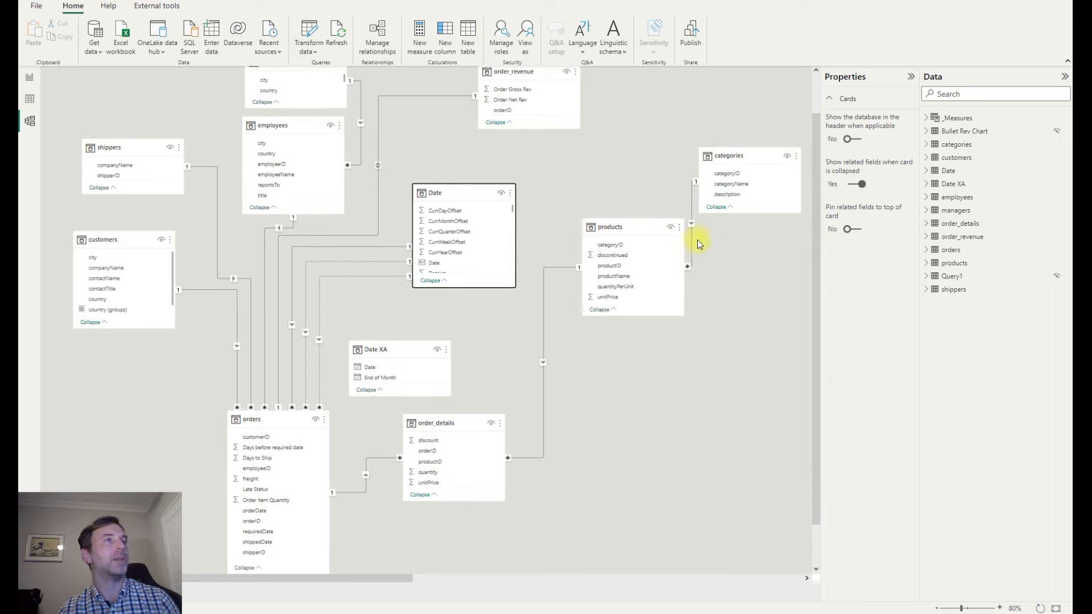
{"action": "left_click_drag", "start_coordinate": [401, 353], "coordinate": [418, 328]}
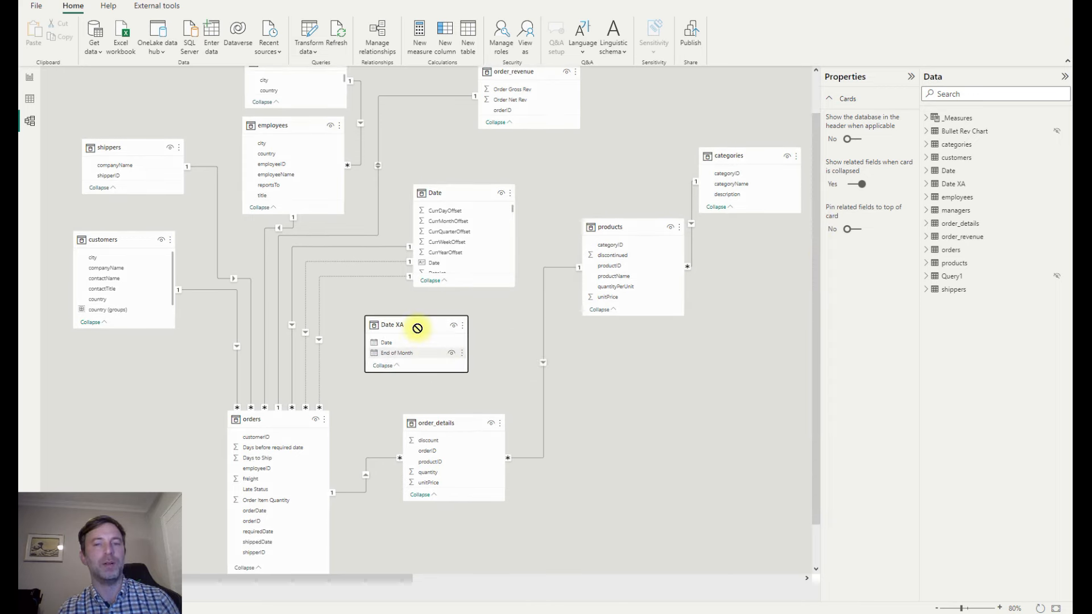
{"action": "left_click_drag", "start_coordinate": [417, 328], "coordinate": [434, 335]}
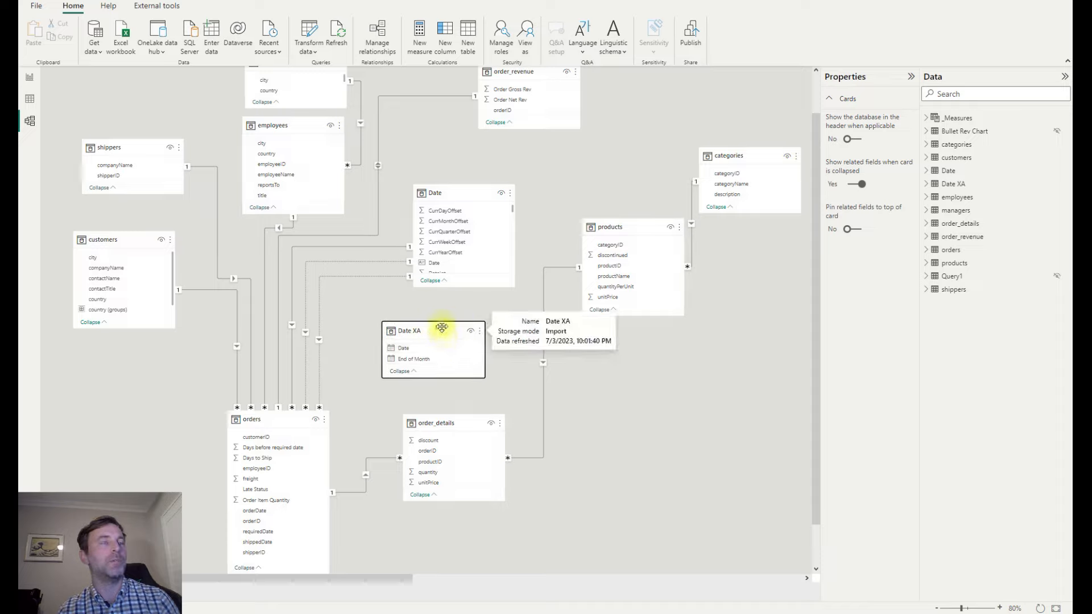
Return to the report canvas and move the empty line chart visual higher on the page.
{"action": "left_click", "coordinate": [28, 78]}
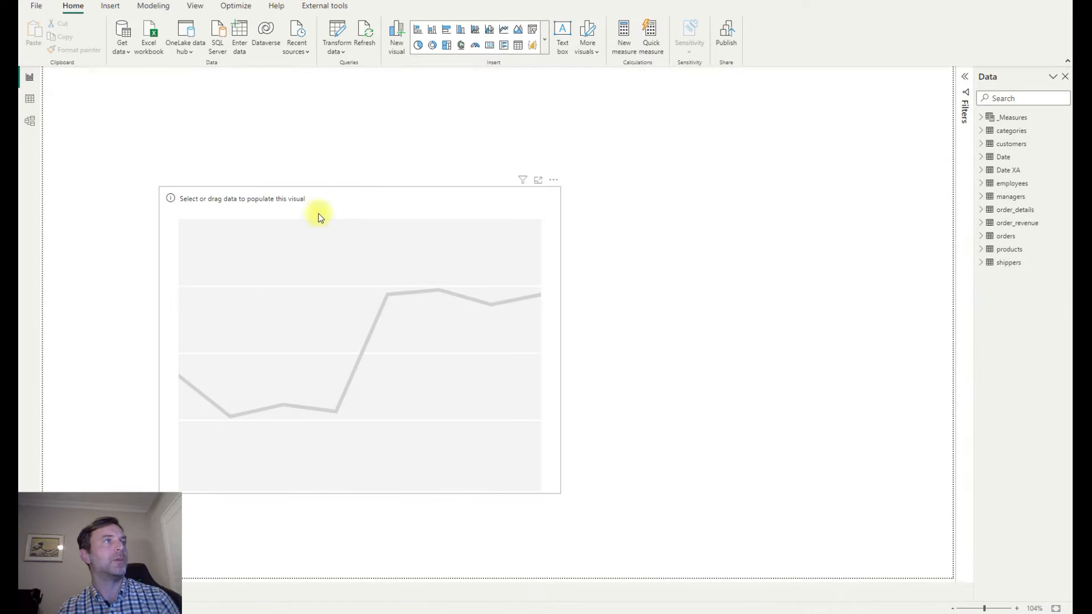
{"action": "left_click_drag", "start_coordinate": [331, 201], "coordinate": [374, 144]}
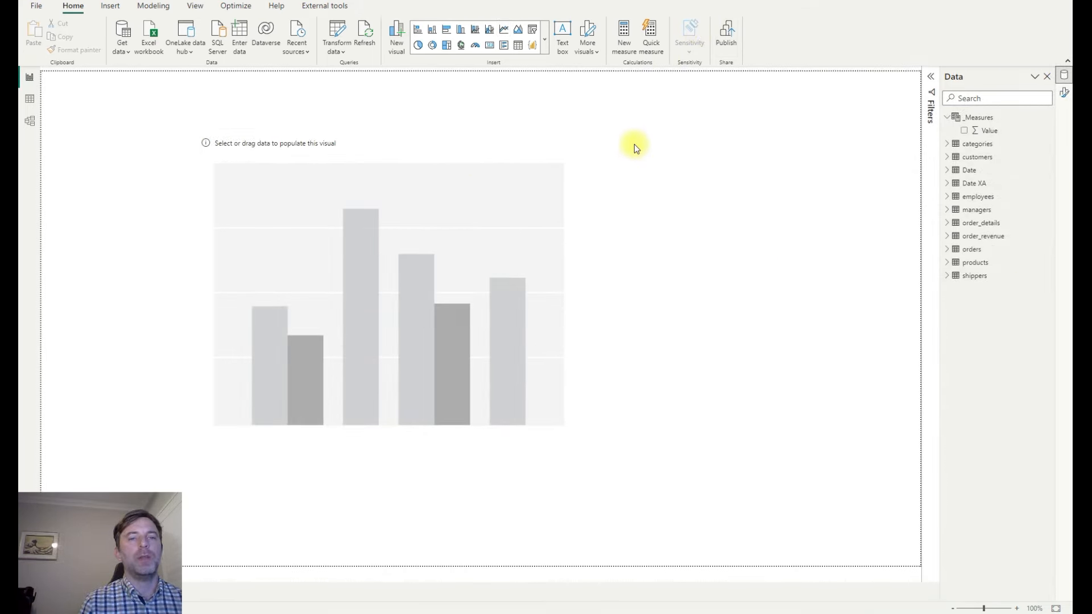
Create a new measure named Total Order Net Rev and start its formula on a second line.
{"action": "left_click", "coordinate": [623, 43]}
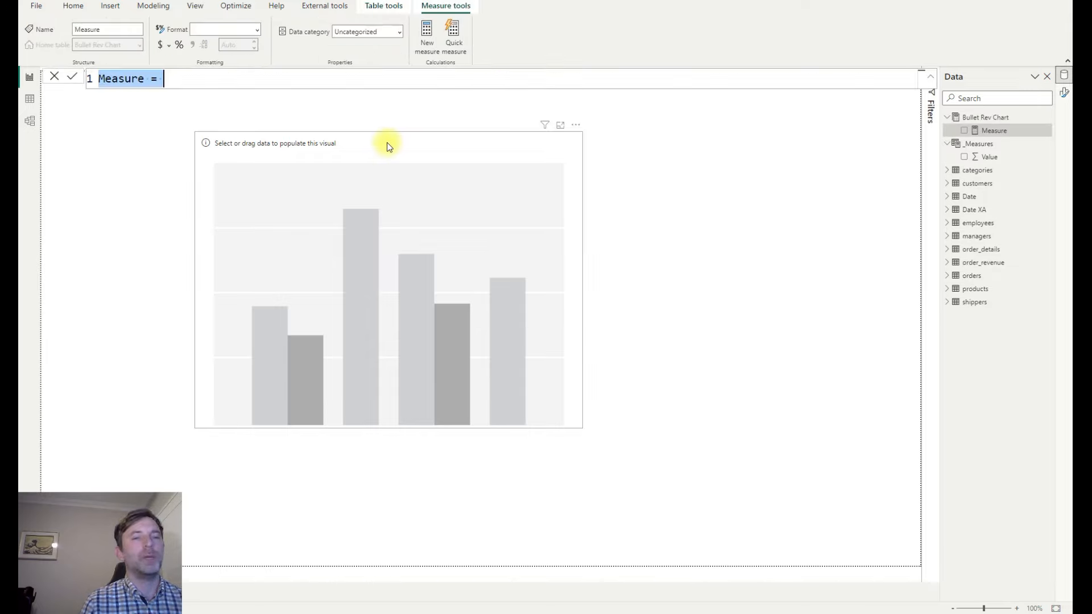
{"action": "type", "text": "Total"}
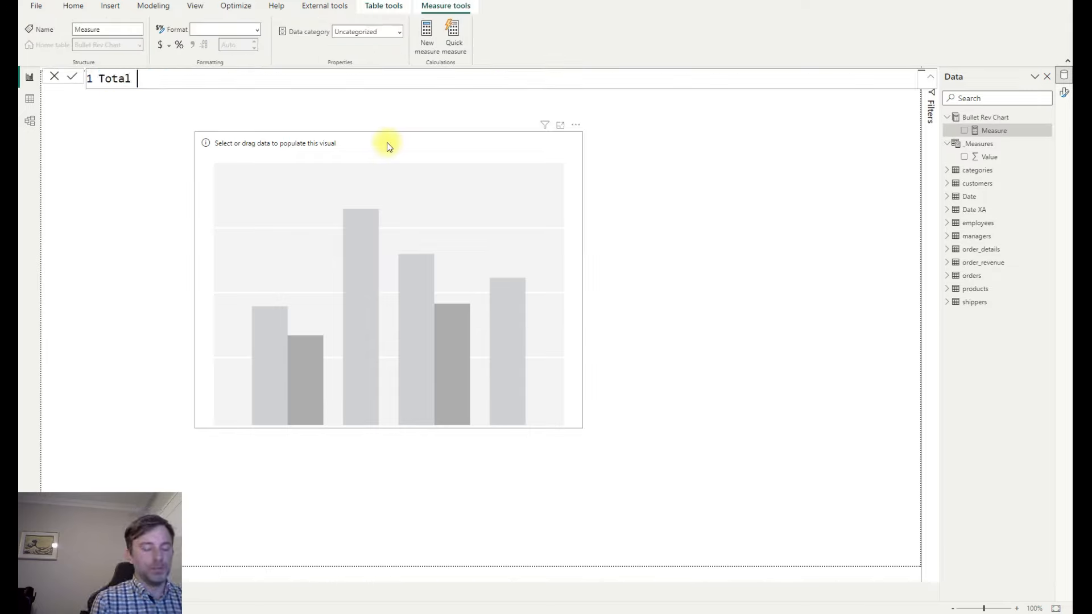
{"action": "type", "text": " Order Net Rev ="}
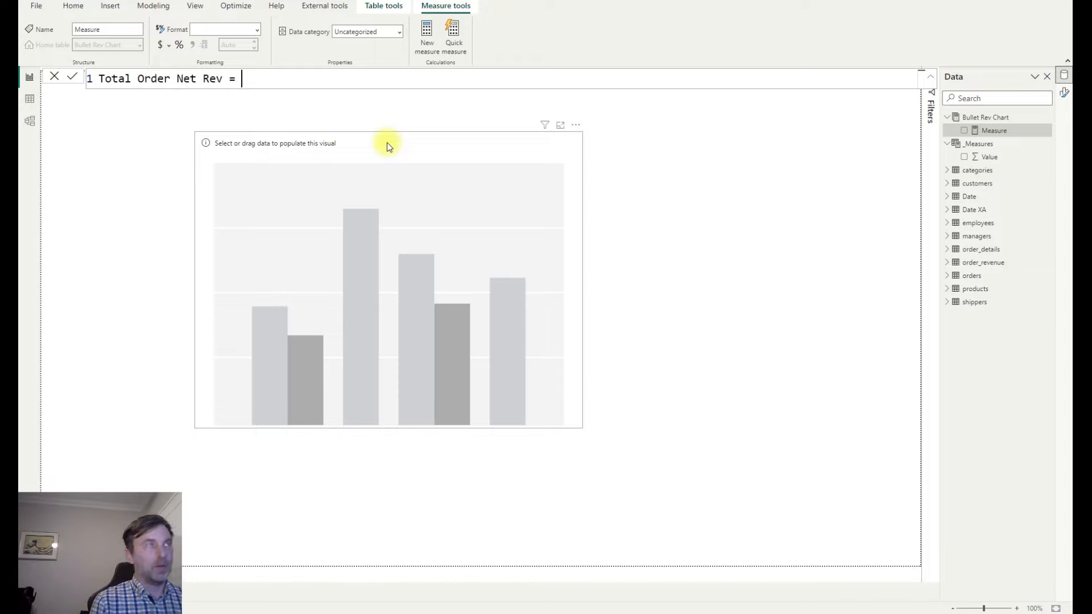
{"action": "key", "text": "shift+Return"}
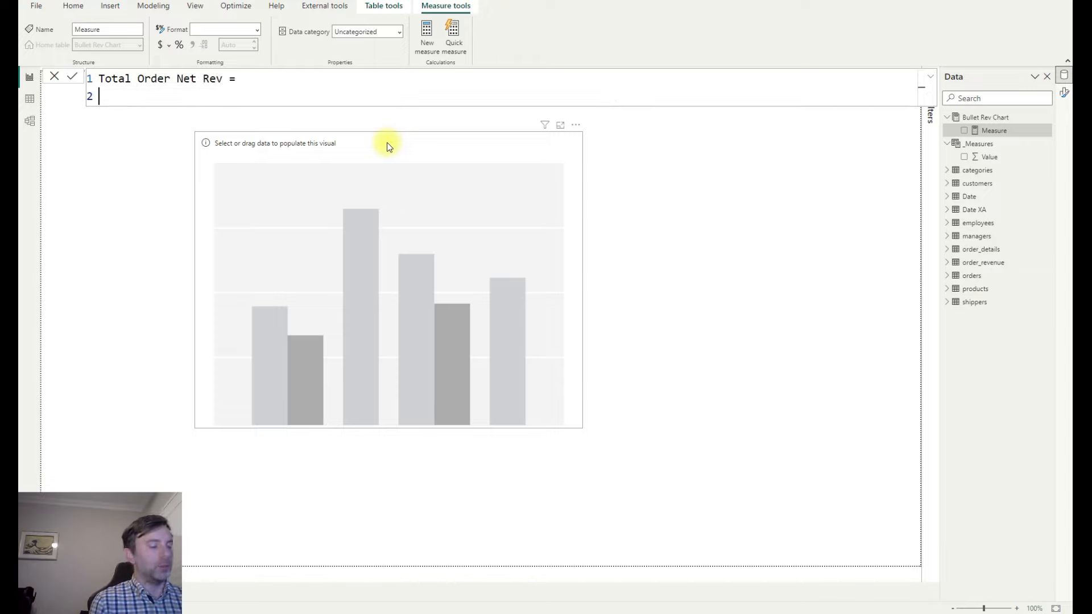
Begin the Total Order Net Rev formula with a SUMX over the order_details table.
{"action": "type", "text": "SUMX(order"}
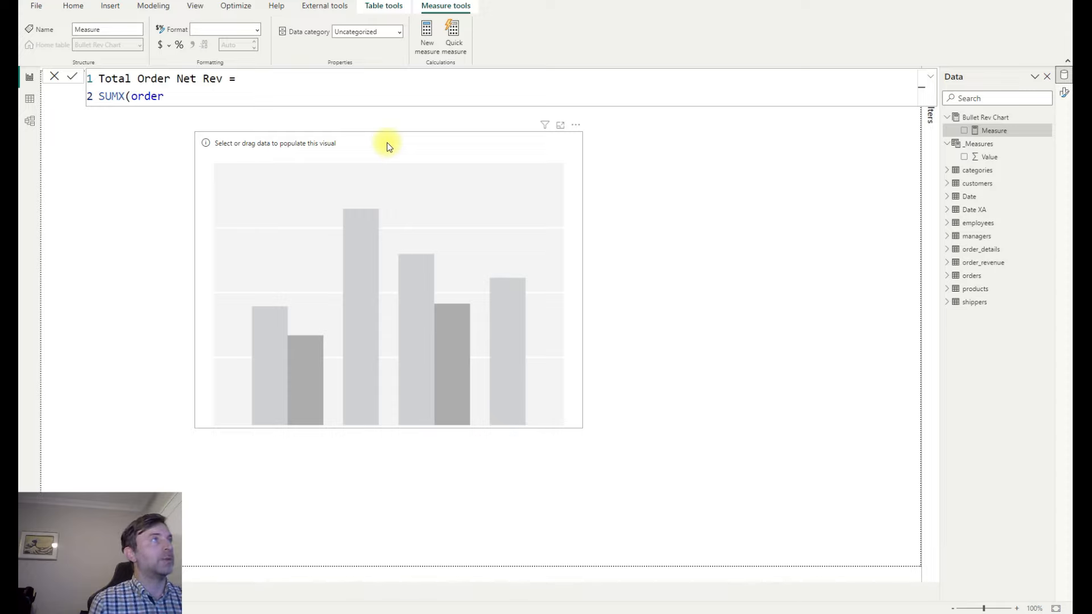
{"action": "left_click", "coordinate": [200, 129]}
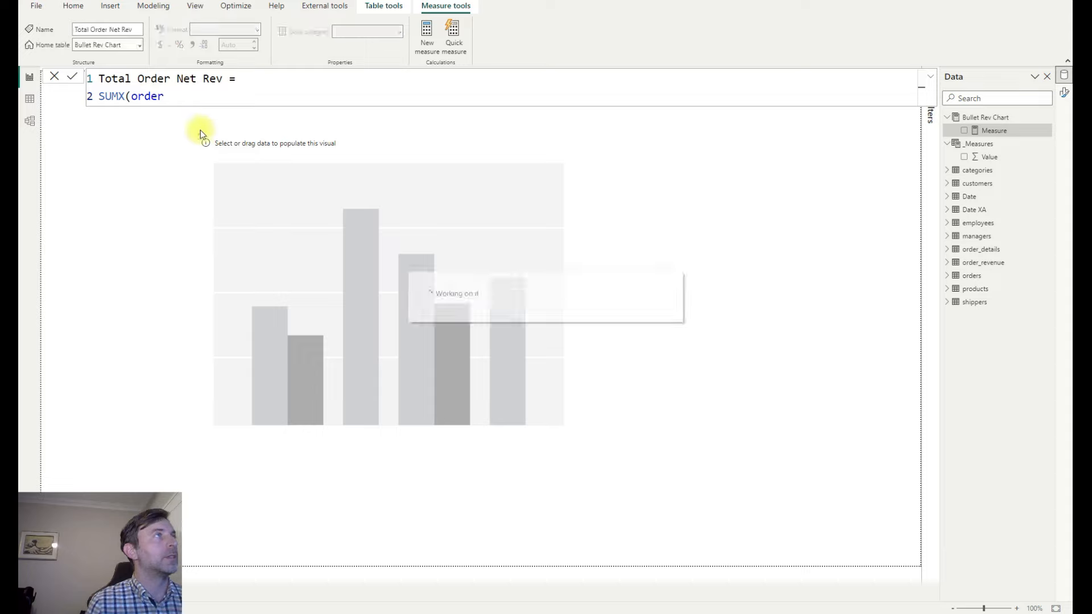
{"action": "left_click", "coordinate": [180, 95]}
{"action": "key", "text": "Up"}
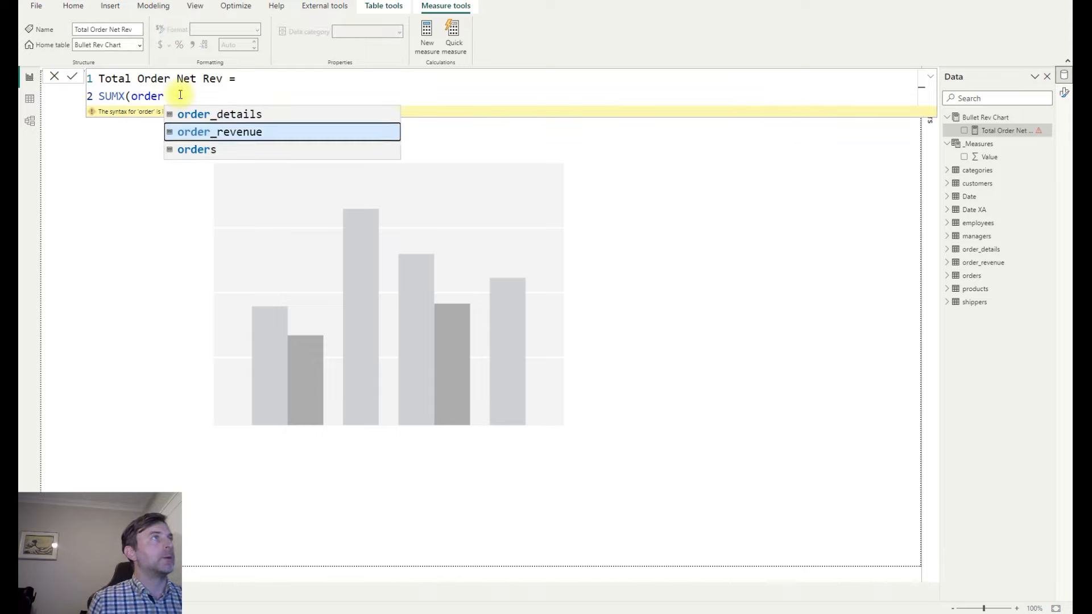
{"action": "key", "text": "Up"}
{"action": "key", "text": "Tab"}
Enter order_details[unitPrice] * order_details[quantity] as the start of the SUMX expression.
{"action": "type", "text": ", ord"}
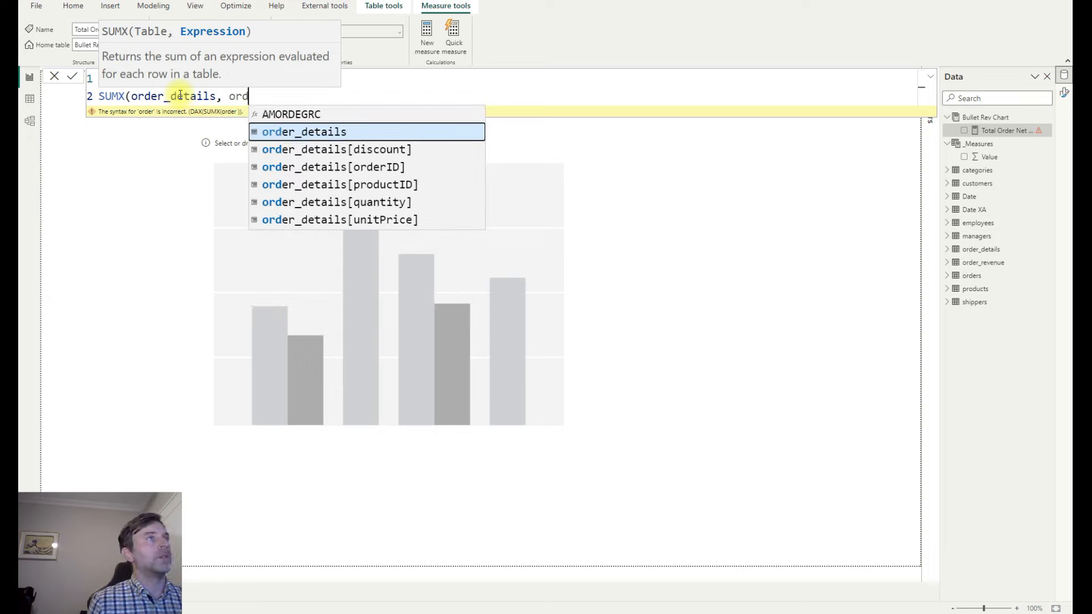
{"action": "key", "text": "Down"}
{"action": "key", "text": "Down"}
{"action": "key", "text": "Down"}
{"action": "key", "text": "Down"}
{"action": "key", "text": "Down"}
{"action": "key", "text": "Tab"}
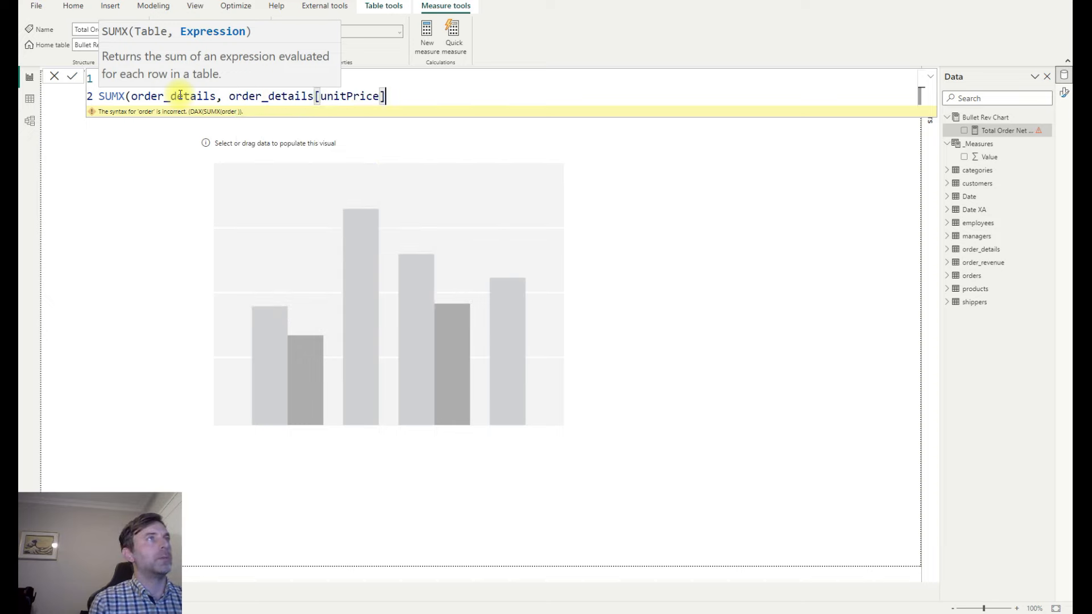
{"action": "type", "text": "* "}
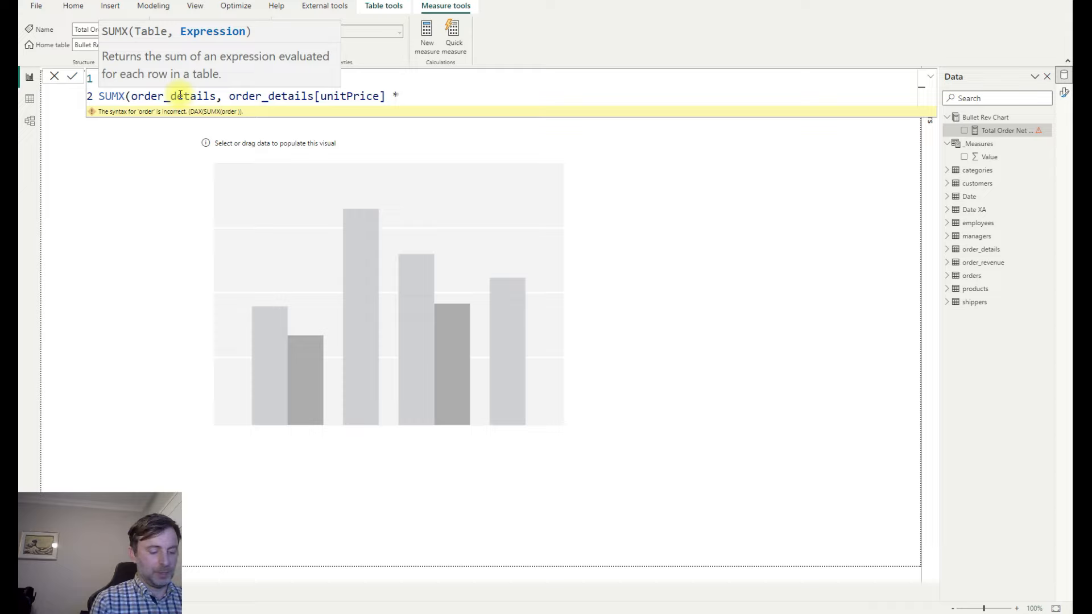
{"action": "type", "text": "quan"}
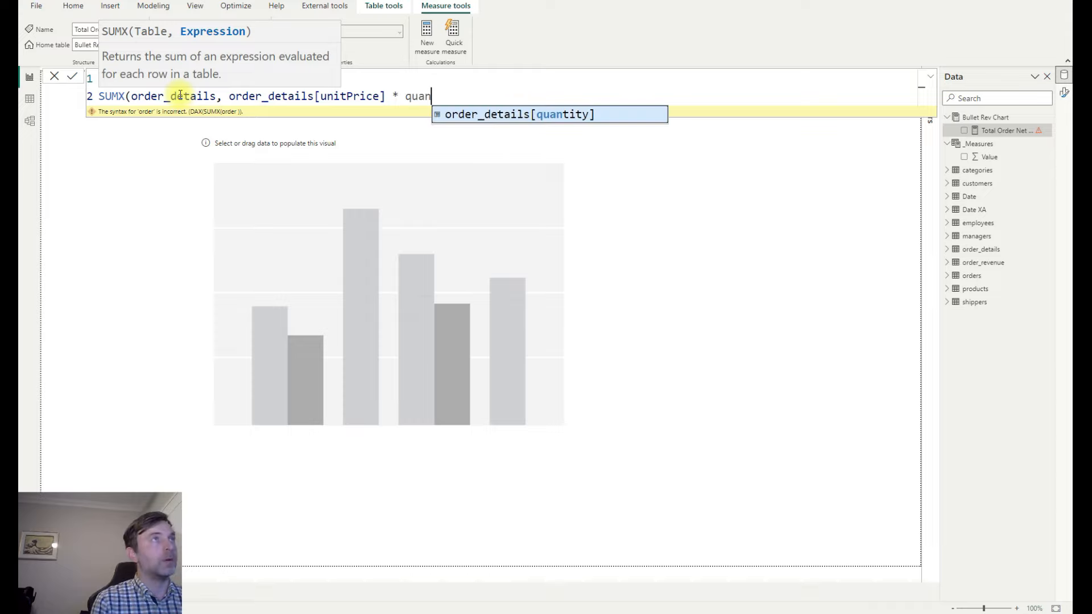
{"action": "key", "text": "Tab"}
Multiply the expression by (1-order_details[discount]), close the SUMX and commit the Total Order Net Rev measure.
{"action": "type", "text": "* (1"}
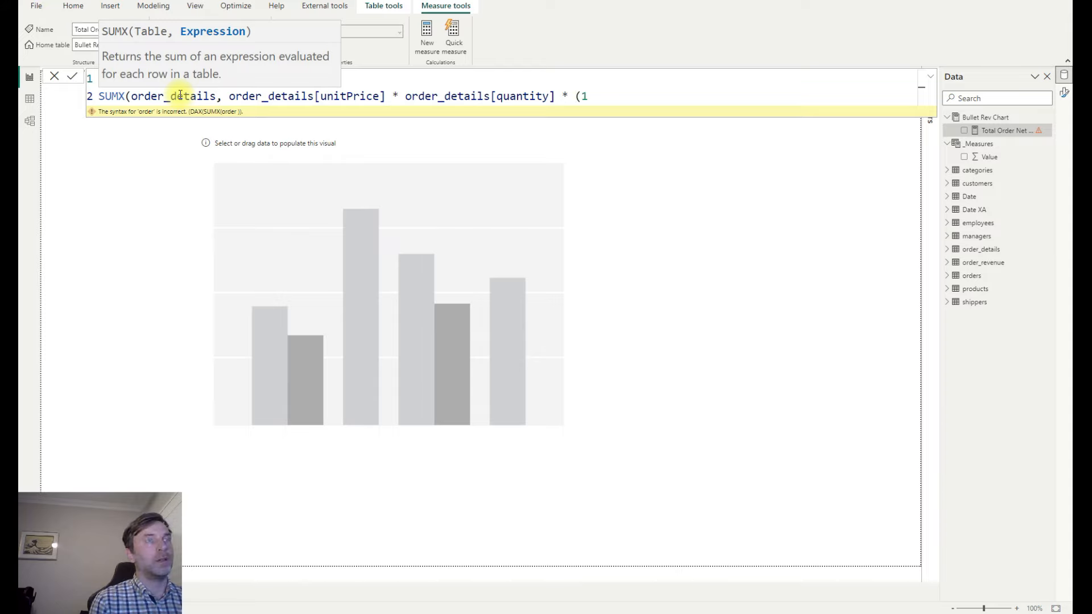
{"action": "type", "text": "-dis"}
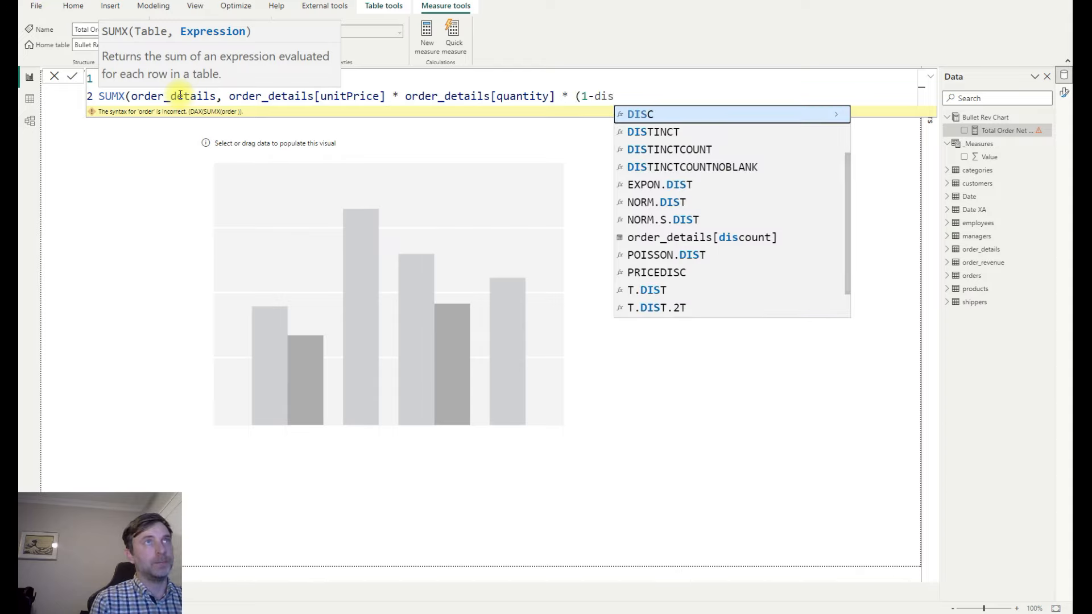
{"action": "key", "text": "Down"}
{"action": "key", "text": "Down"}
{"action": "key", "text": "Down"}
{"action": "key", "text": "Down"}
{"action": "key", "text": "Down"}
{"action": "key", "text": "Down"}
{"action": "key", "text": "Down"}
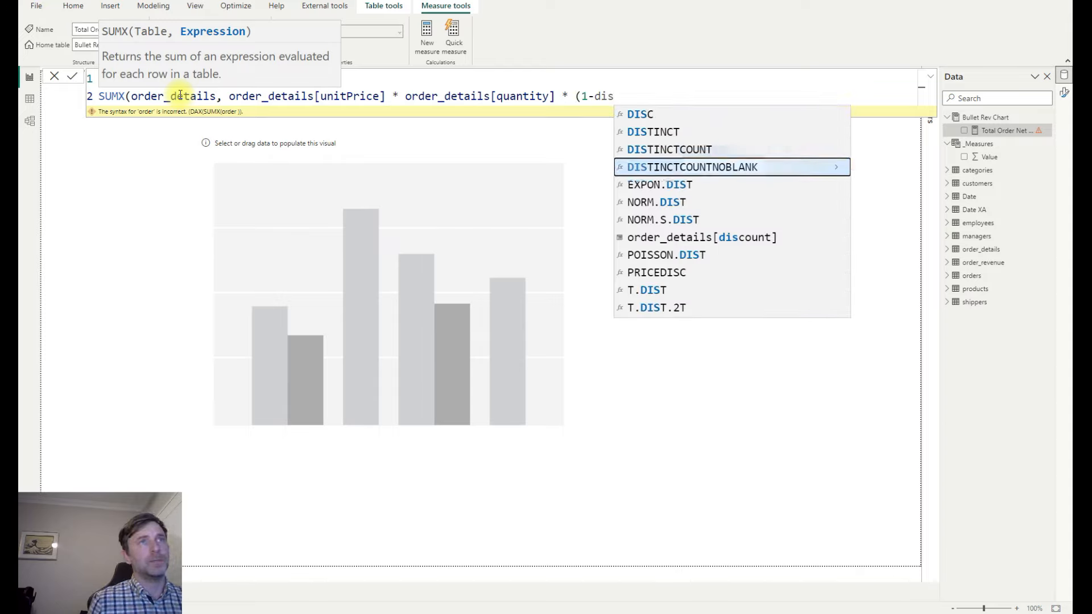
{"action": "key", "text": "Tab"}
{"action": "type", "text": ")"}
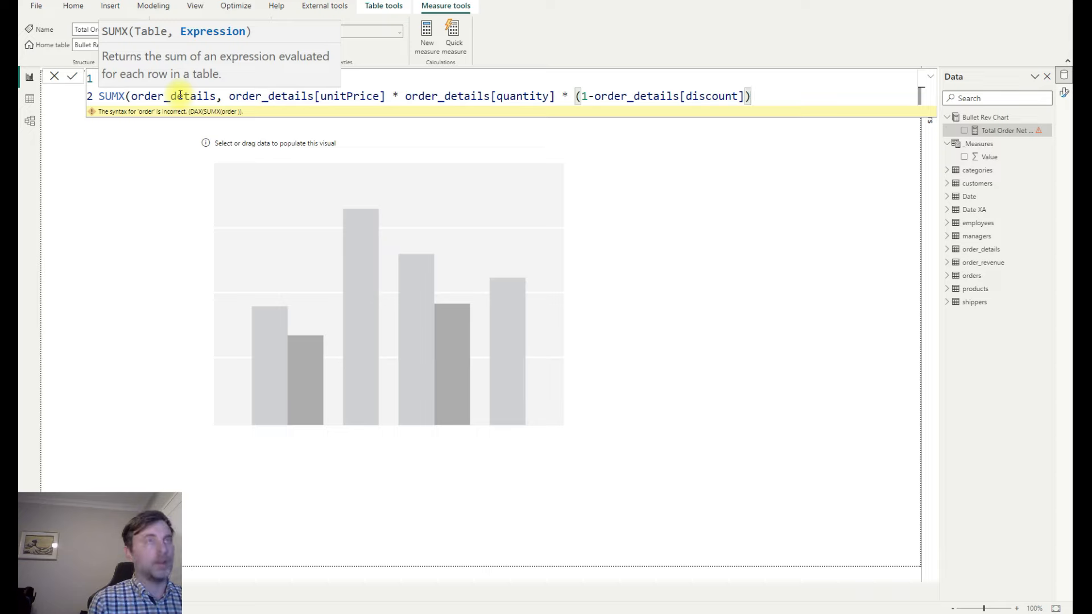
{"action": "type", "text": ")"}
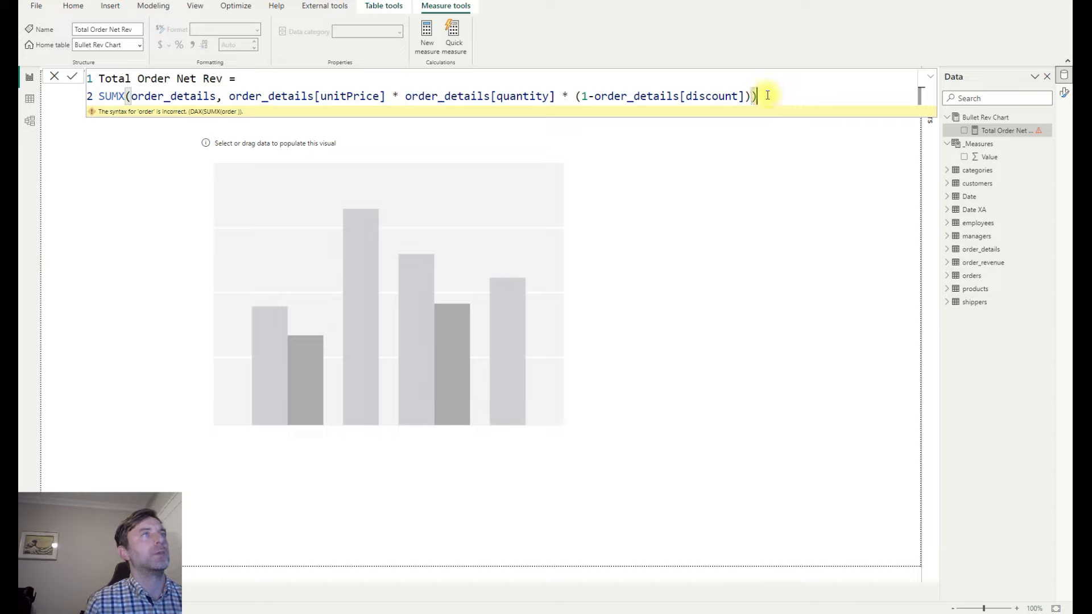
{"action": "key", "text": "Return"}
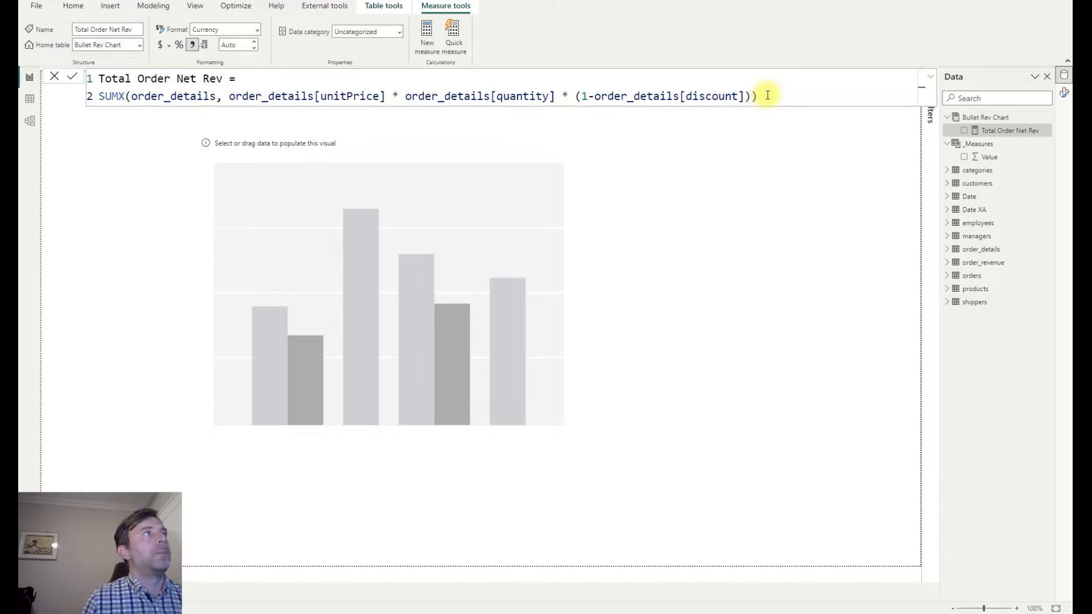
Create a measure named Target Monthly Revenue with the constant value 100000.
{"action": "left_click", "coordinate": [424, 33]}
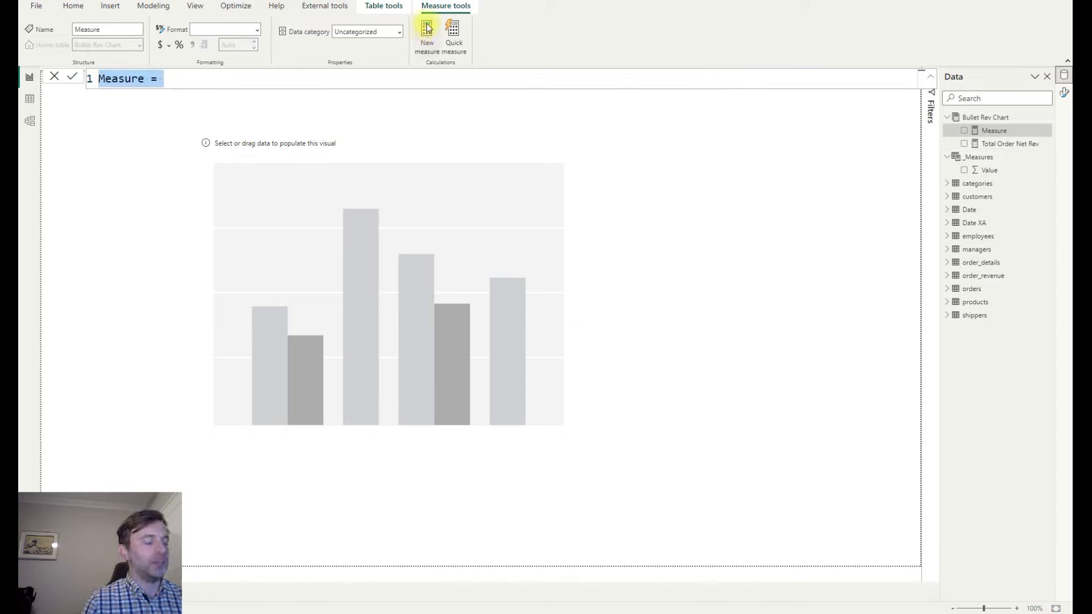
{"action": "type", "text": "Targe"}
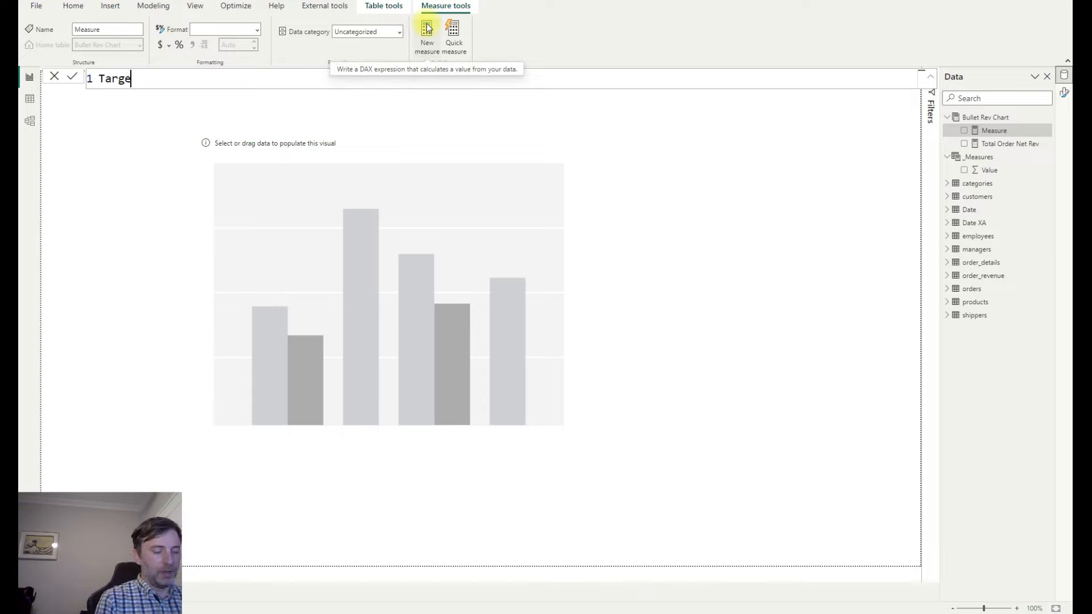
{"action": "type", "text": "t Month"}
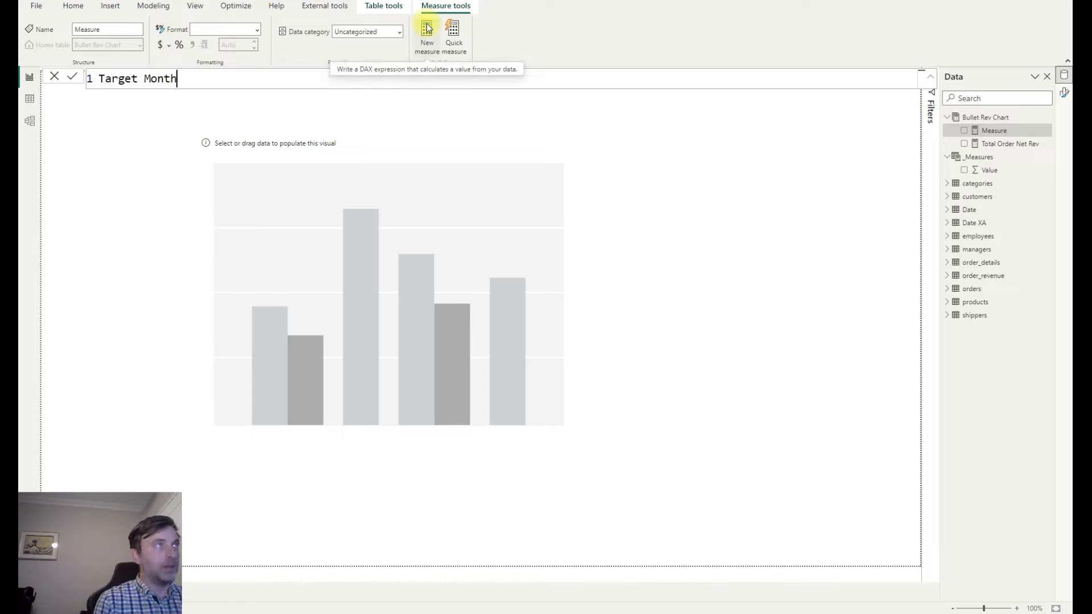
{"action": "type", "text": "ly Revenue "}
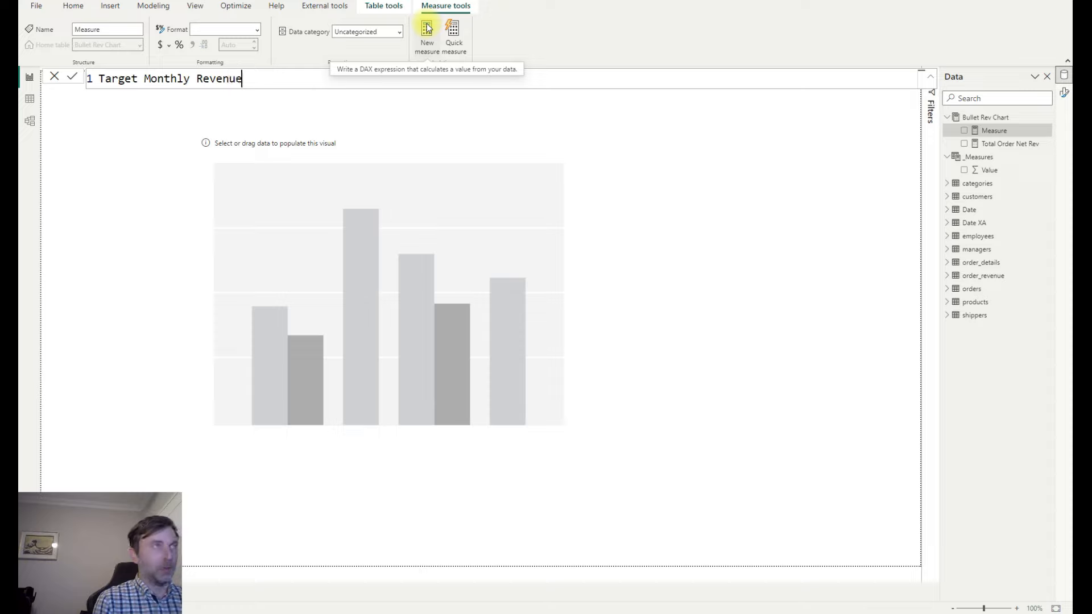
{"action": "type", "text": "="}
{"action": "key", "text": "shift+Return"}
{"action": "type", "text": "100000"}
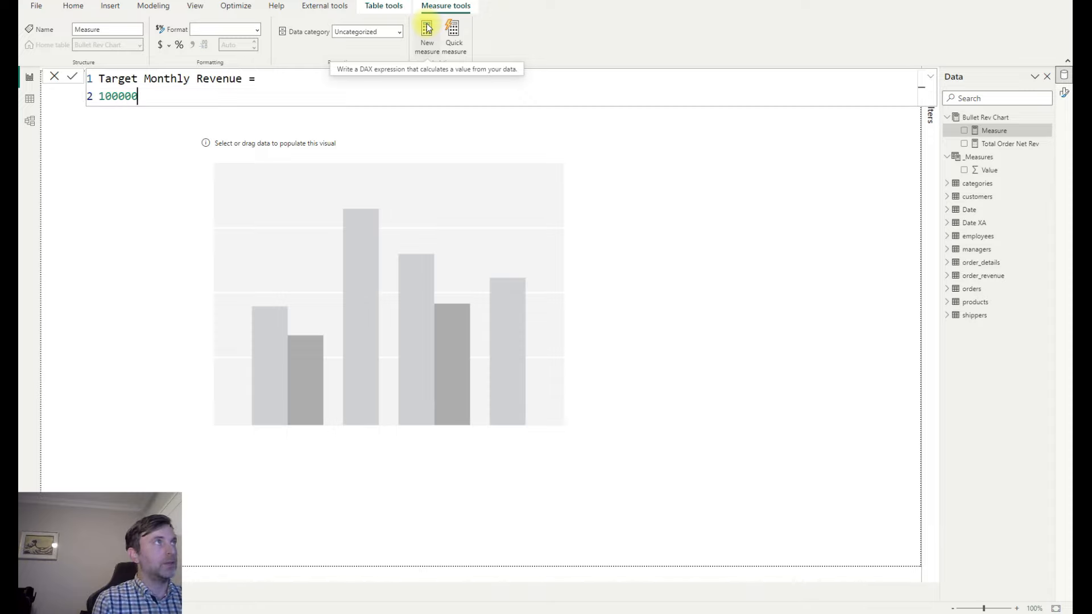
{"action": "key", "text": "Return"}
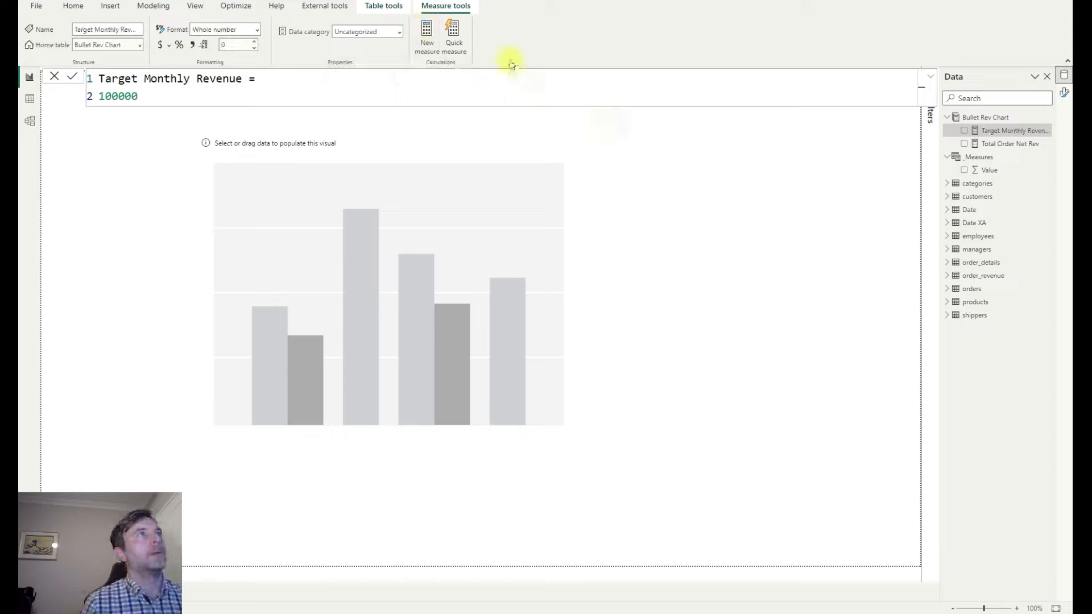
Start a new measure named Colour Format Rev, with its expression beginning on a new line.
{"action": "left_click", "coordinate": [431, 35]}
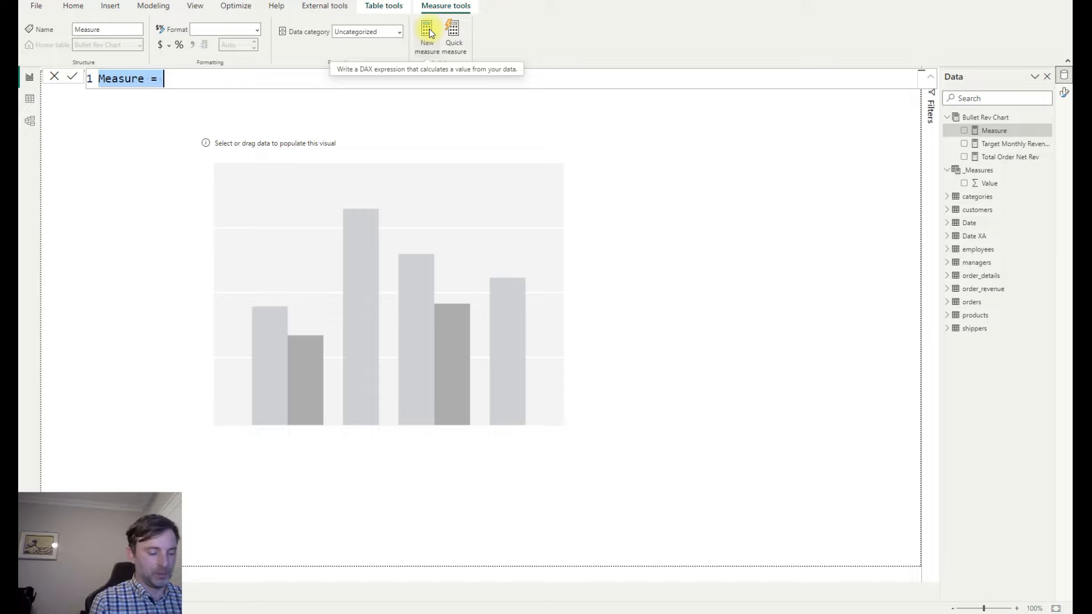
{"action": "type", "text": "Colour Format Rev"}
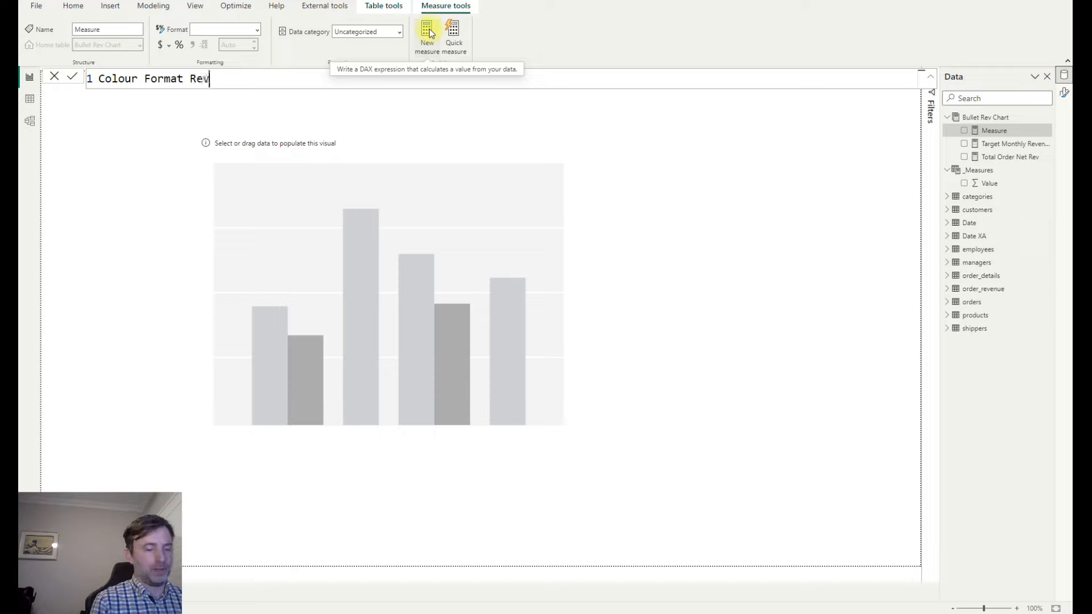
{"action": "type", "text": " ="}
{"action": "key", "text": "shift+Return"}
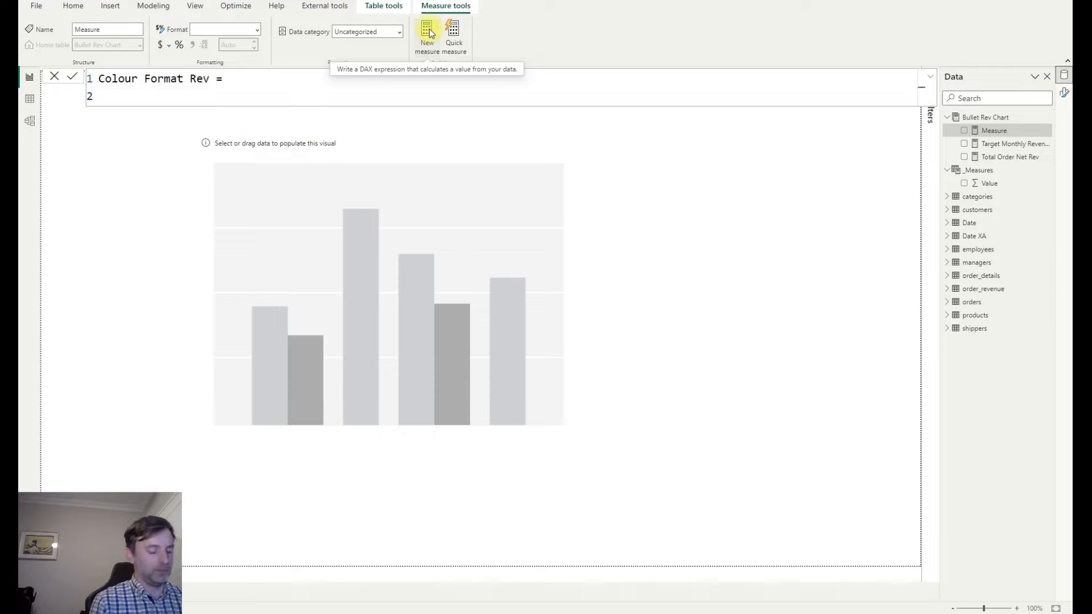
Declare the variable Var_1 as [Total Order Net Rev] in the Colour Format Rev formula.
{"action": "type", "text": "VA"}
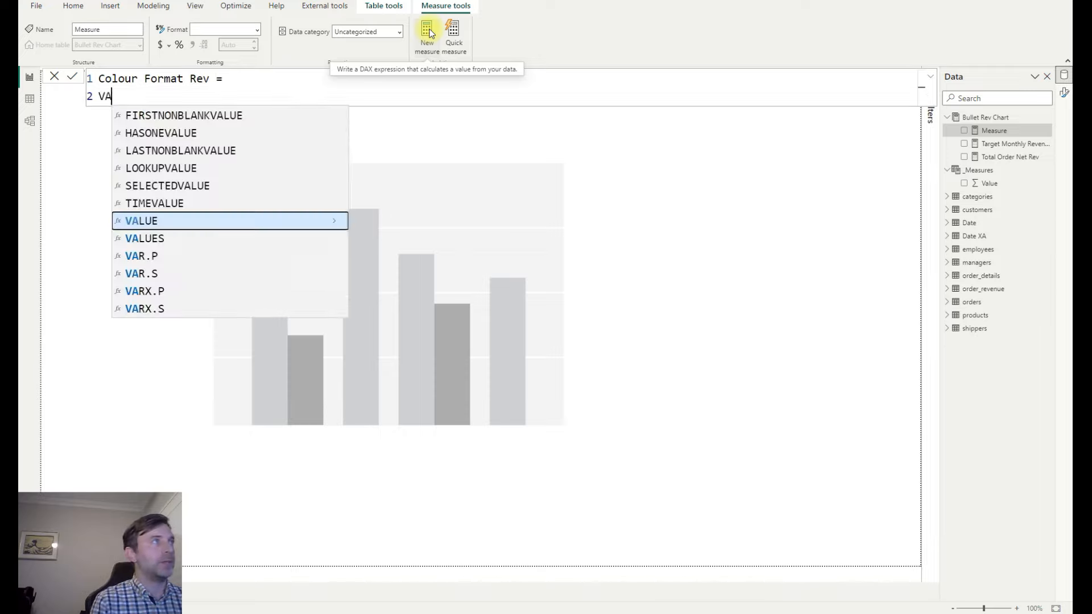
{"action": "type", "text": "R Var"}
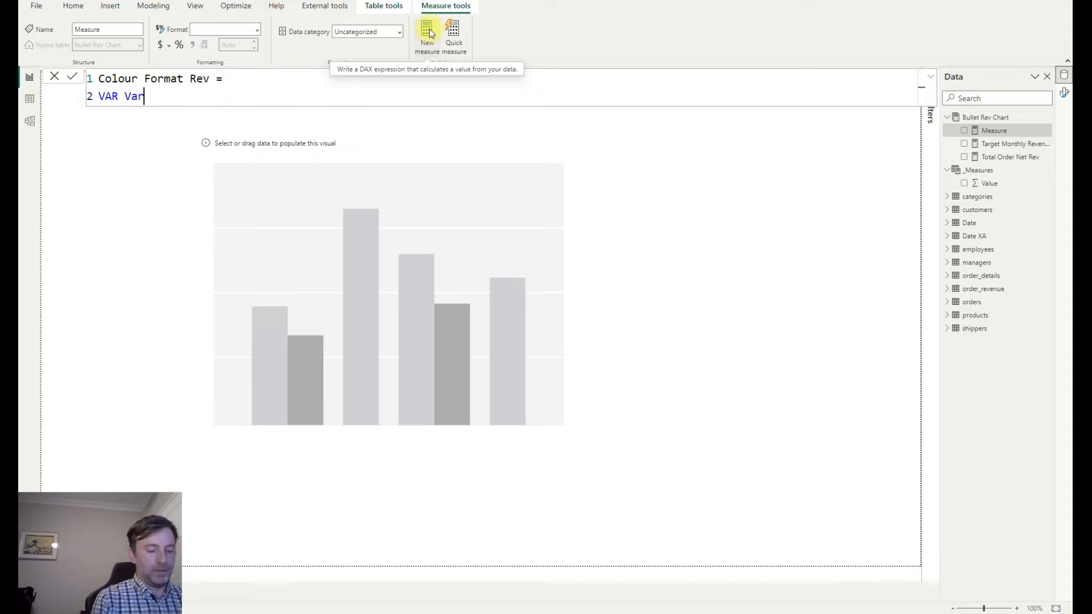
{"action": "type", "text": "_1 = [T"}
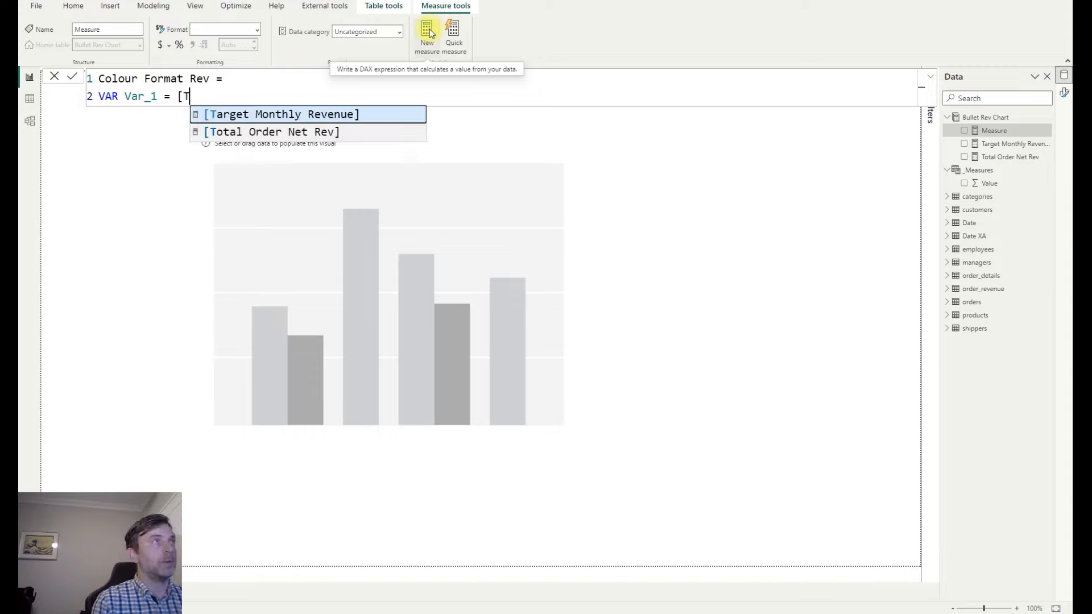
{"action": "type", "text": "o"}
{"action": "key", "text": "Tab"}
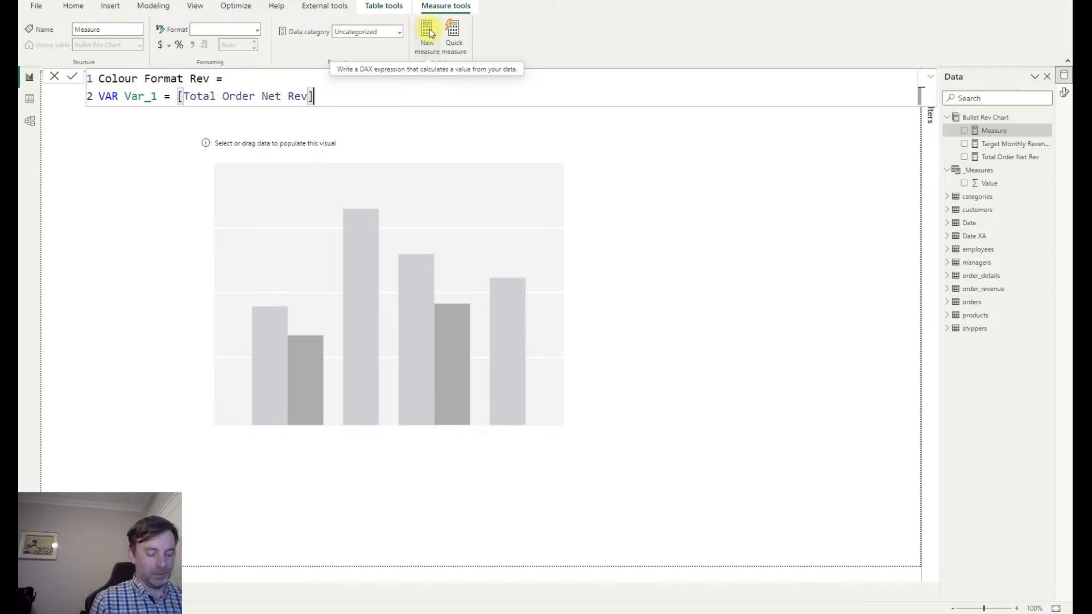
Declare a second variable, Var_2, as [Target Monthly Revenue] on the next line of the formula.
{"action": "key", "text": "shift+Return"}
{"action": "type", "text": "VAR "}
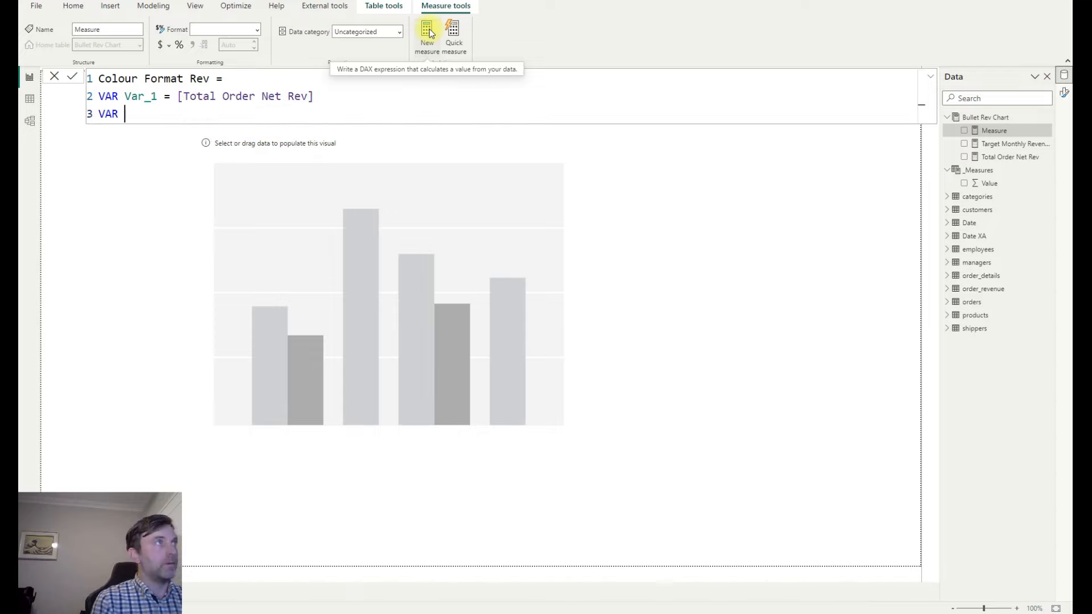
{"action": "type", "text": "Var"}
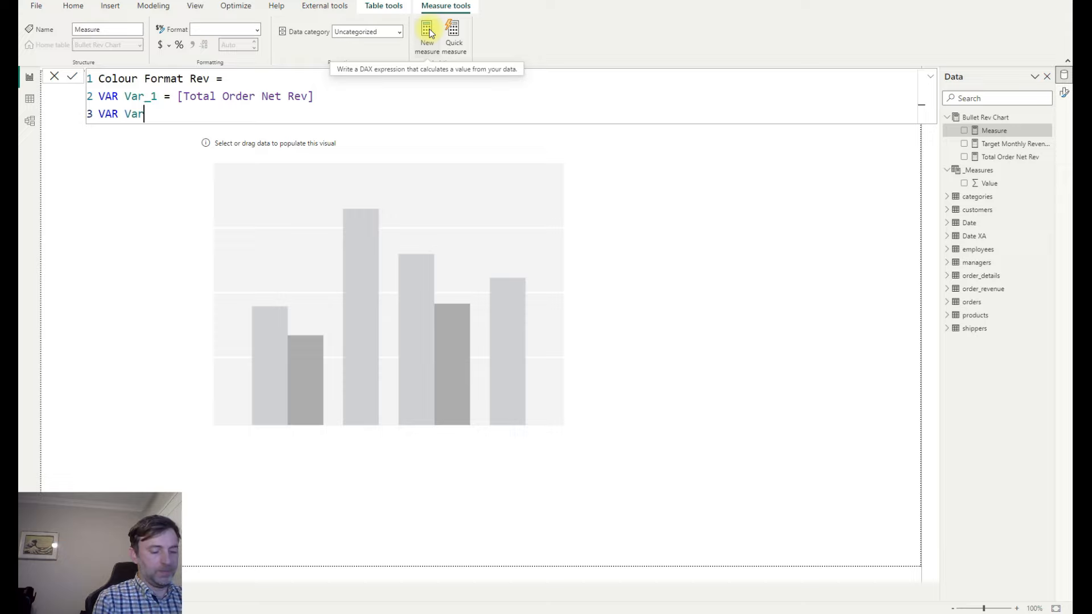
{"action": "type", "text": "_2 "}
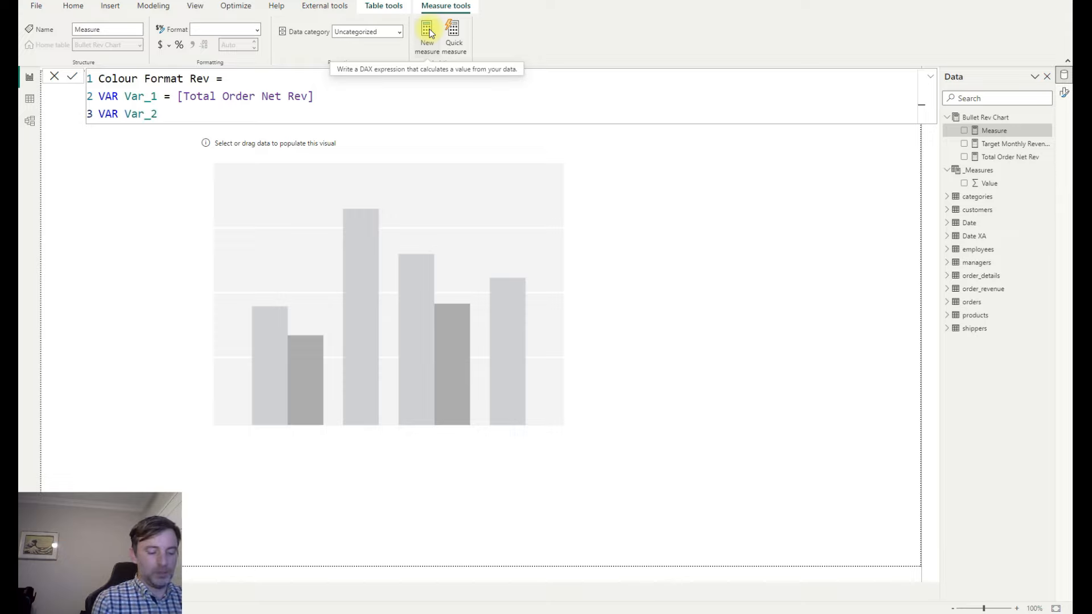
{"action": "type", "text": "= [Tar"}
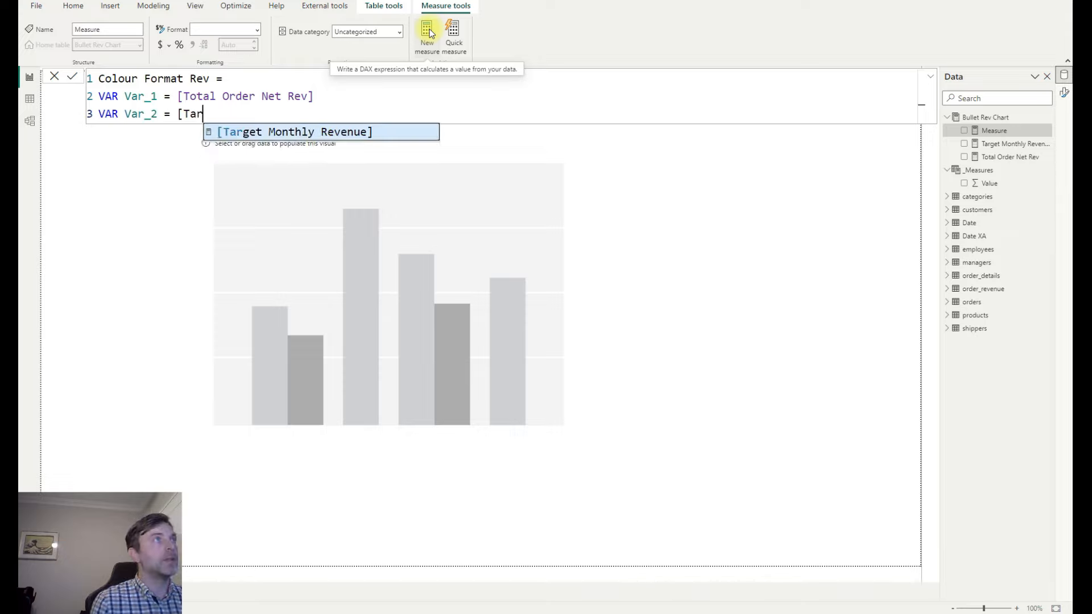
{"action": "key", "text": "Tab"}
{"action": "key", "text": "shift+Return"}
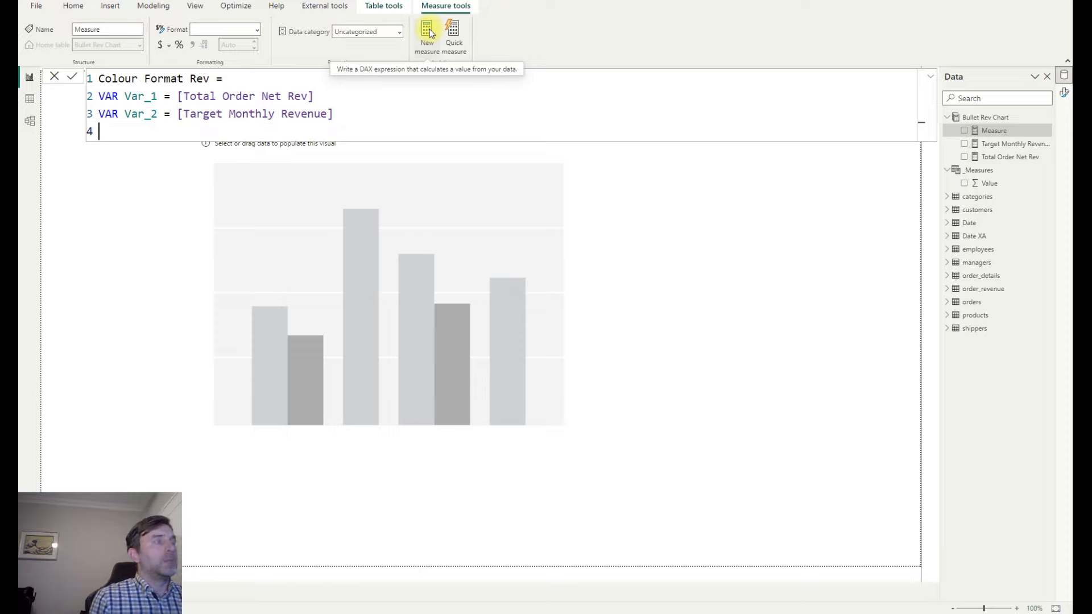
Declare the variable Result and begin it with SWITCH(TRUE(), on its own line.
{"action": "type", "text": "VAR Re"}
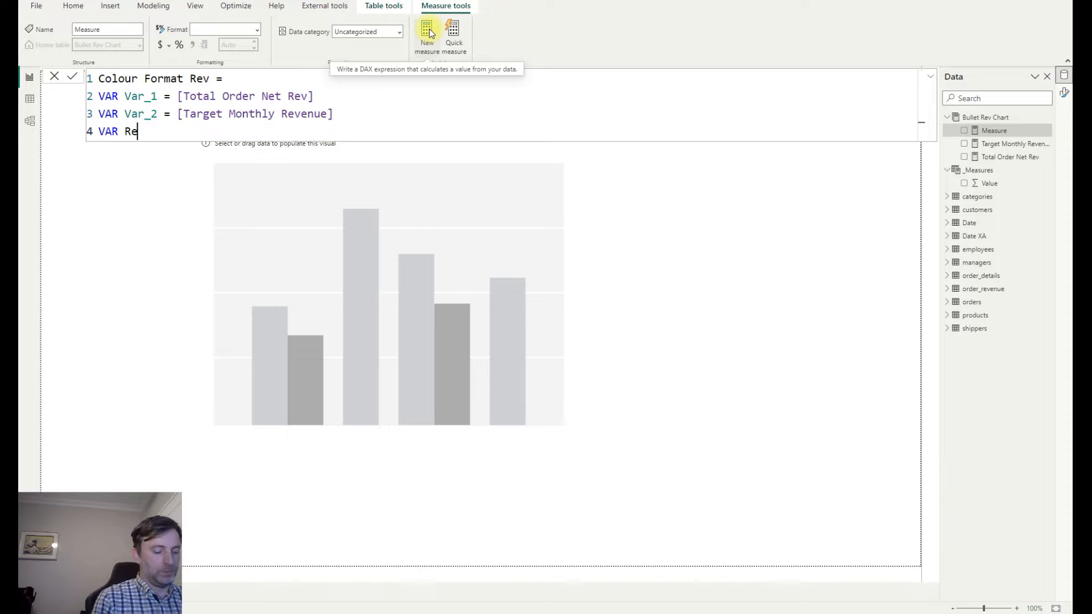
{"action": "type", "text": "sult ="}
{"action": "key", "text": "shift+Return"}
{"action": "type", "text": "SWITCH"}
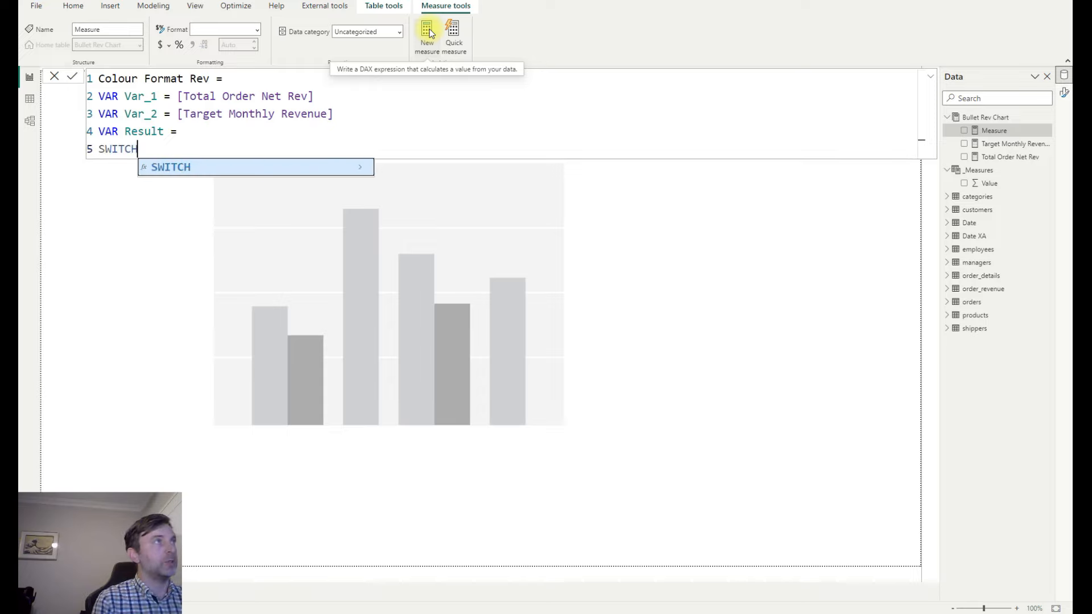
{"action": "type", "text": "("}
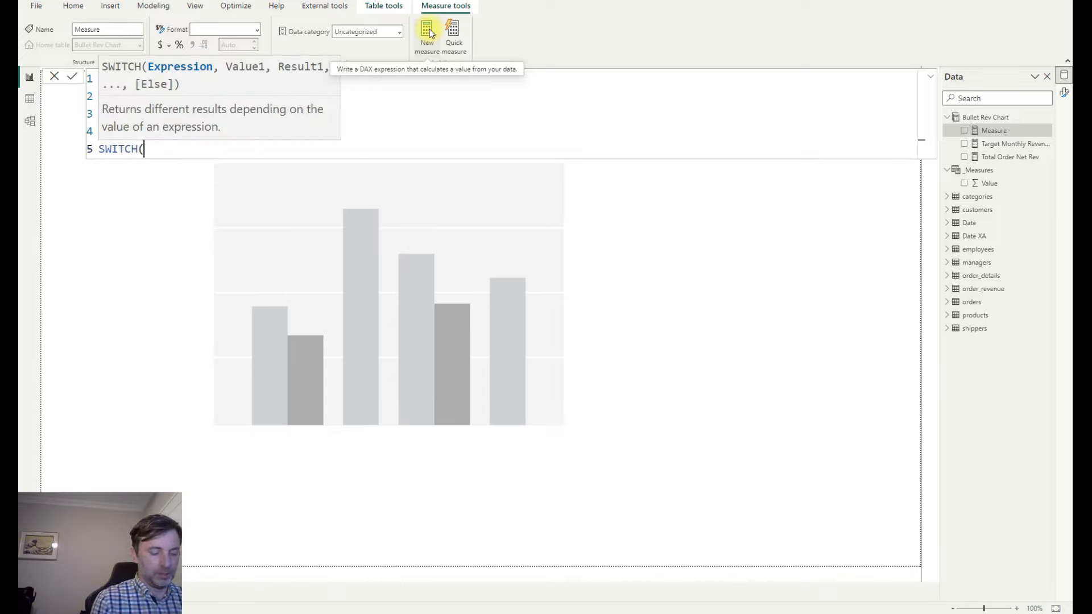
{"action": "type", "text": "TRUE()"}
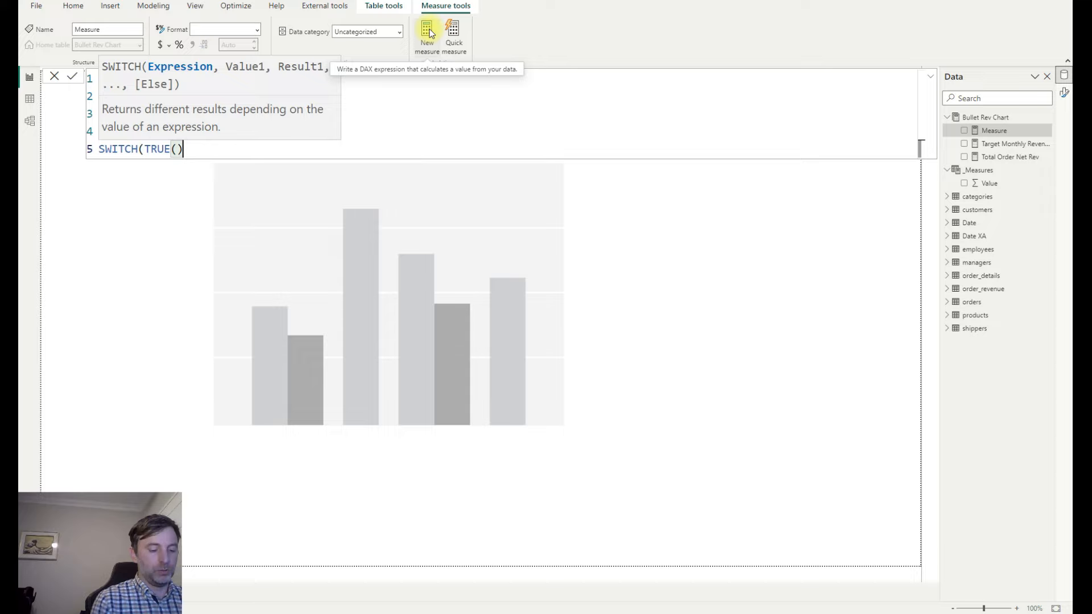
{"action": "type", "text": ","}
{"action": "key", "text": "shift+Return"}
Enter Var_1 >= Var_2 as the first condition of the SWITCH.
{"action": "type", "text": "VAR"}
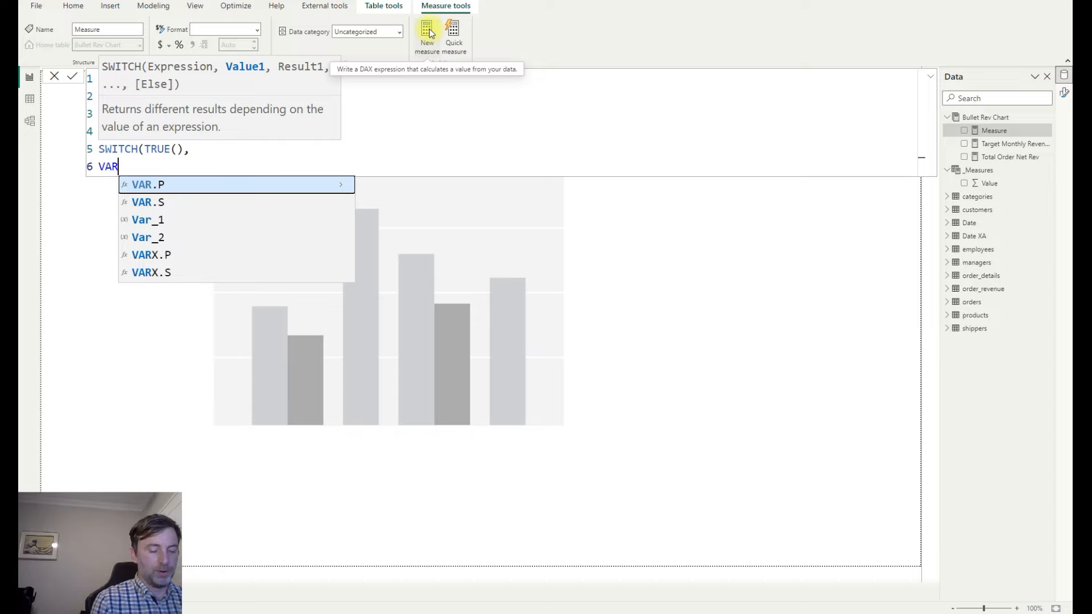
{"action": "key", "text": "BackSpace"}
{"action": "key", "text": "BackSpace"}
{"action": "type", "text": "ar"}
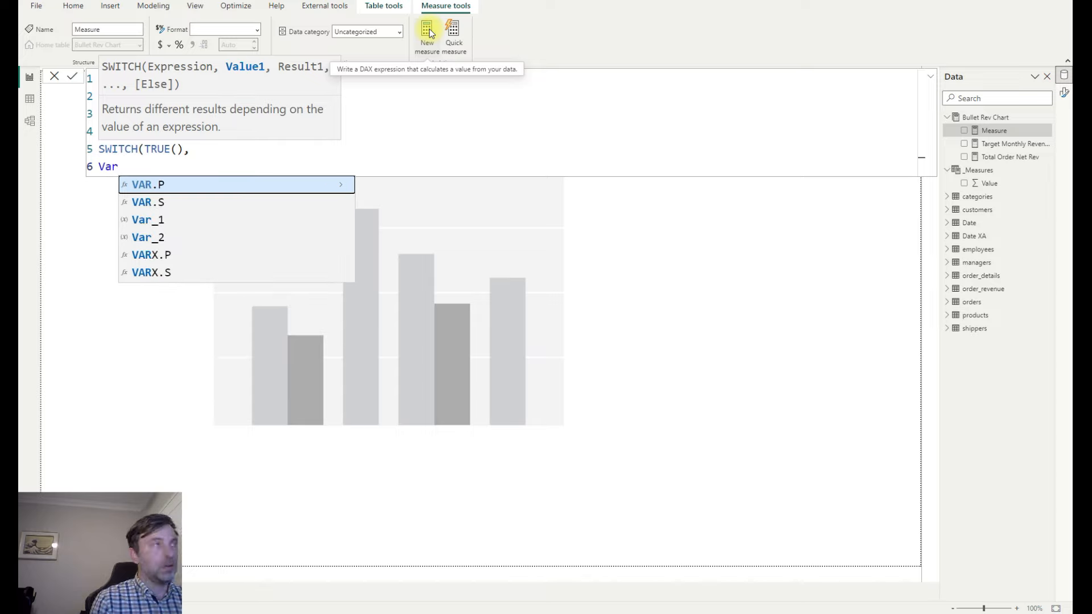
{"action": "key", "text": "Down"}
{"action": "key", "text": "Down"}
{"action": "key", "text": "Tab"}
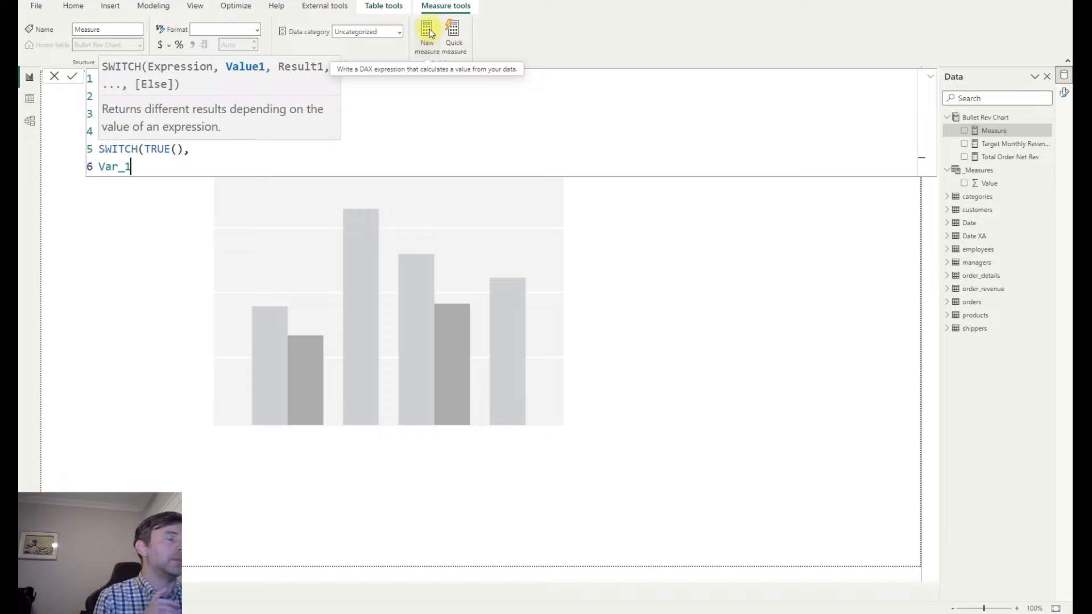
{"action": "type", "text": ">= "}
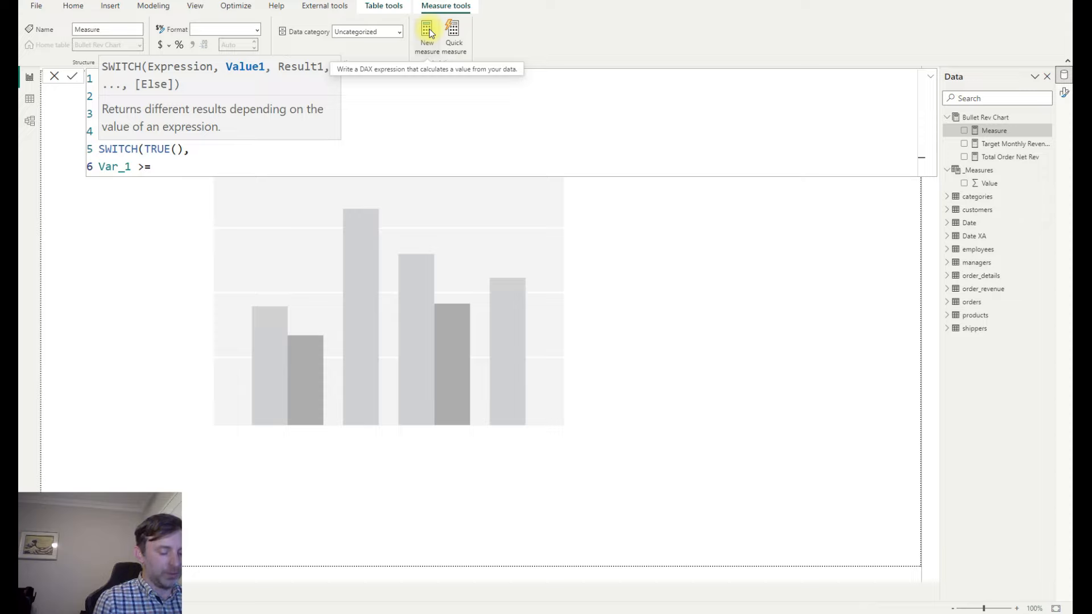
{"action": "type", "text": "var_"}
{"action": "key", "text": "Down"}
{"action": "key", "text": "Tab"}
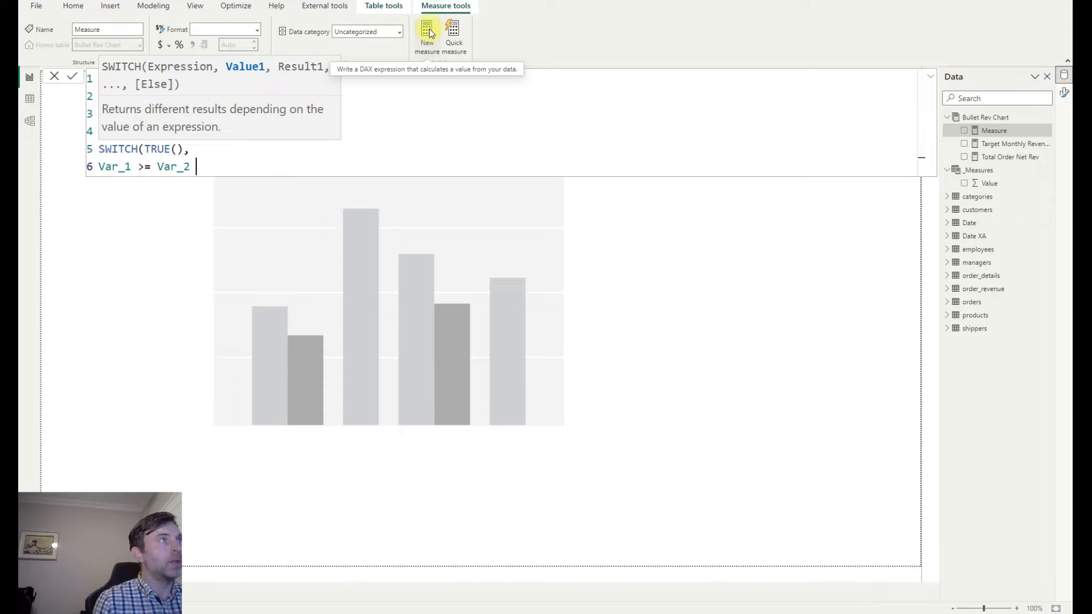
Return the colour code "#145a5a" for the first SWITCH condition and start a new line.
{"action": "type", "text": ", "}
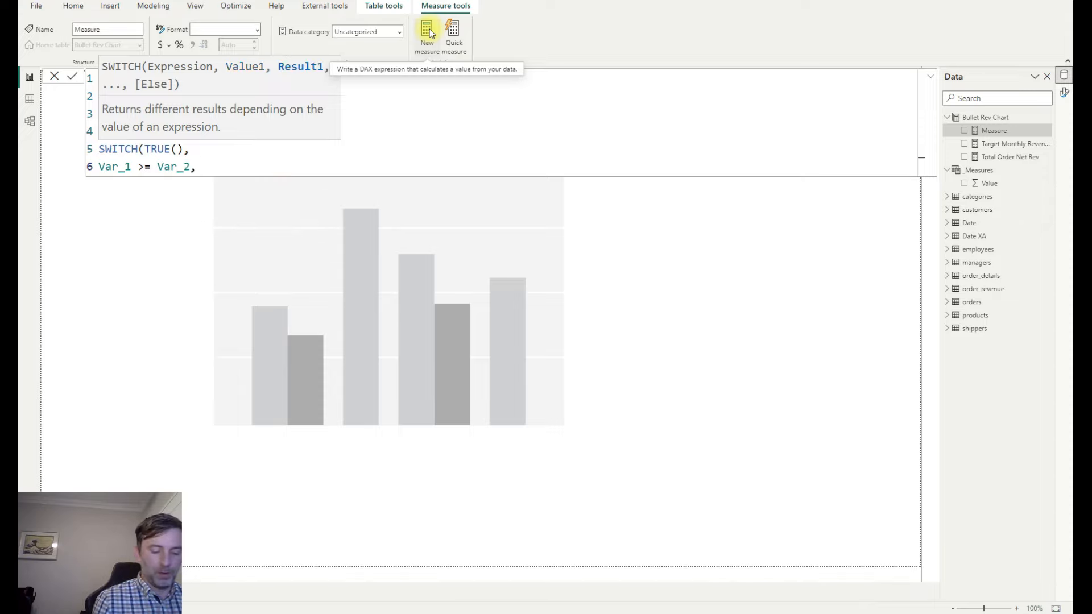
{"action": "type", "text": "\"#"}
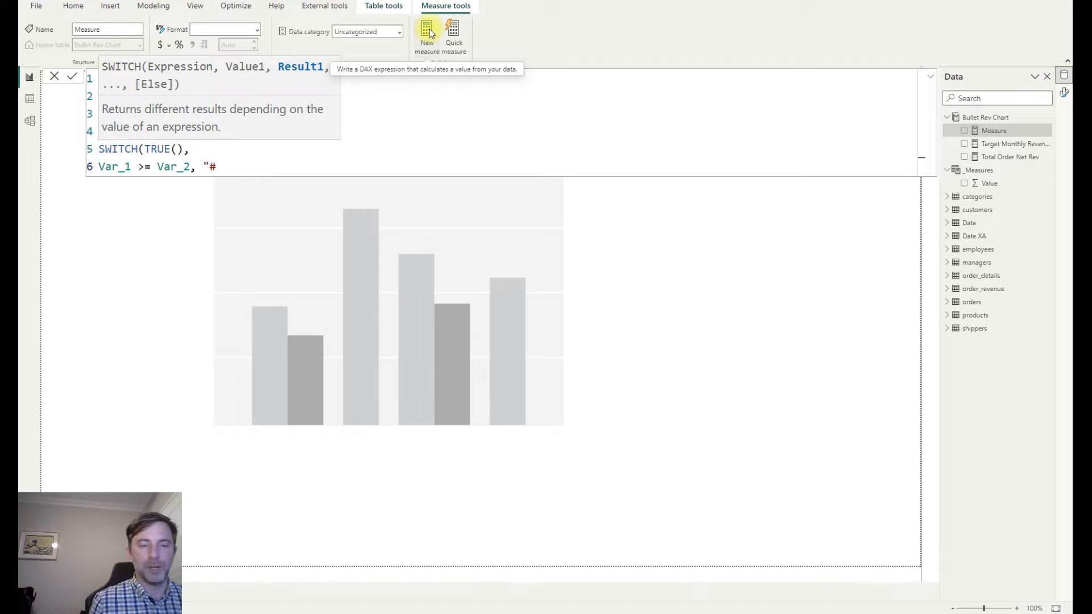
{"action": "type", "text": "145a5a\","}
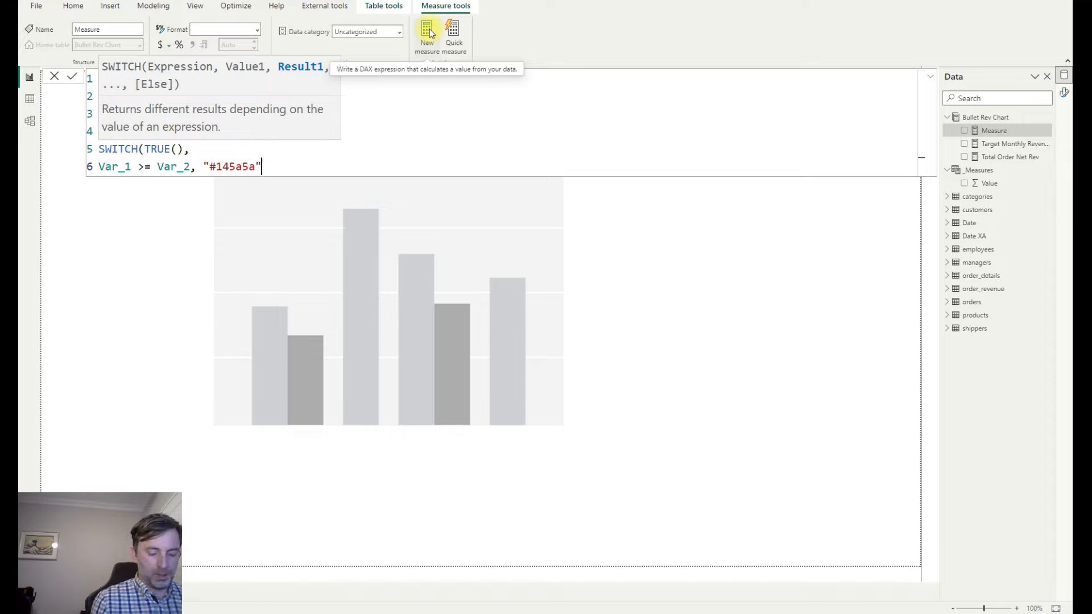
{"action": "key", "text": "Return"}
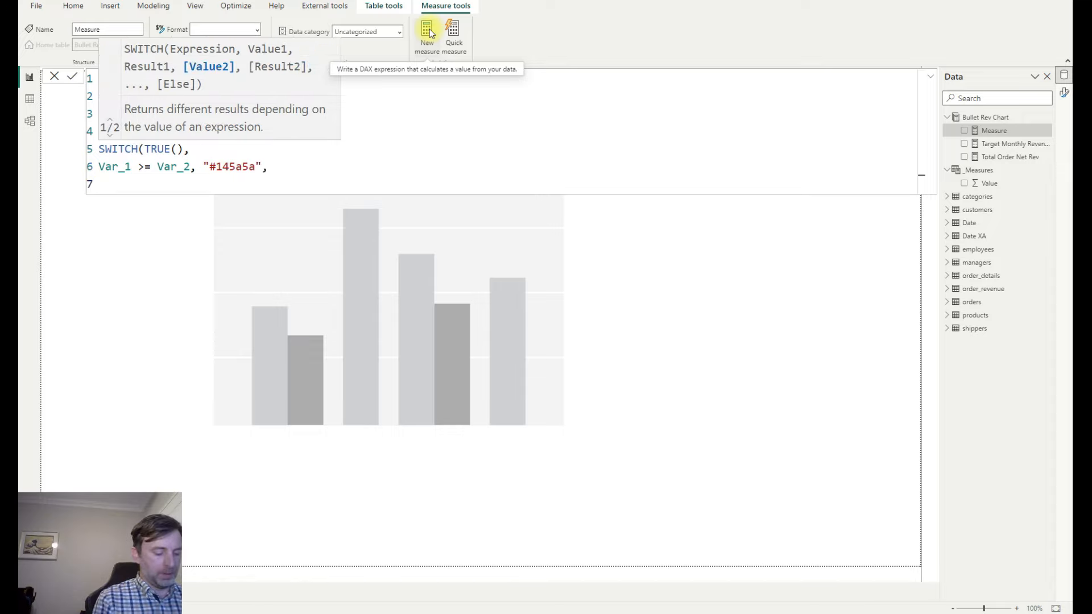
Enter Var_1 < Var_2 as the second condition of the SWITCH.
{"action": "type", "text": "Var_"}
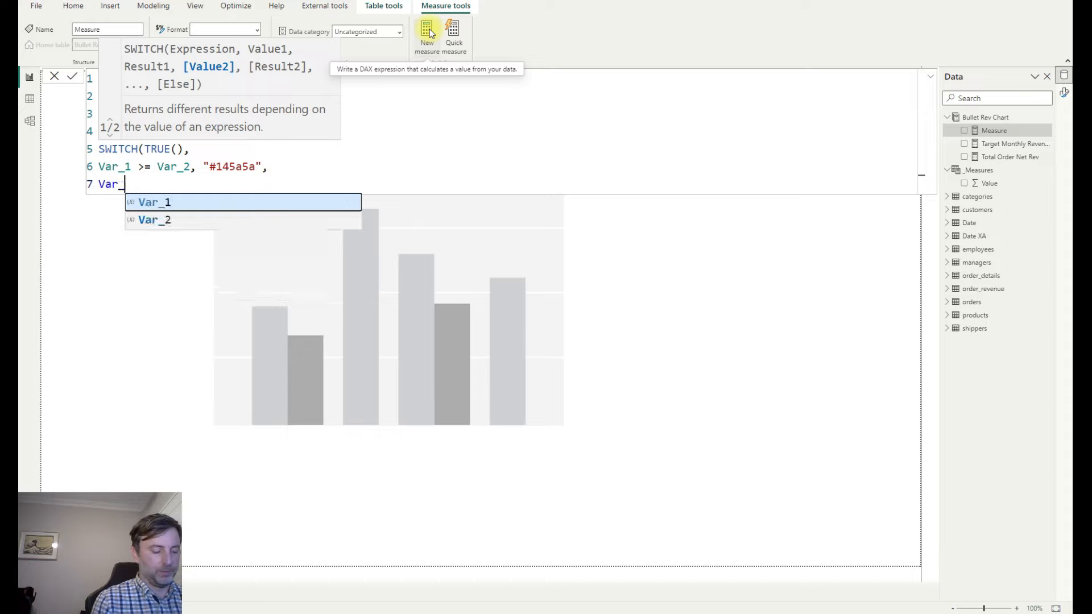
{"action": "type", "text": "2 < "}
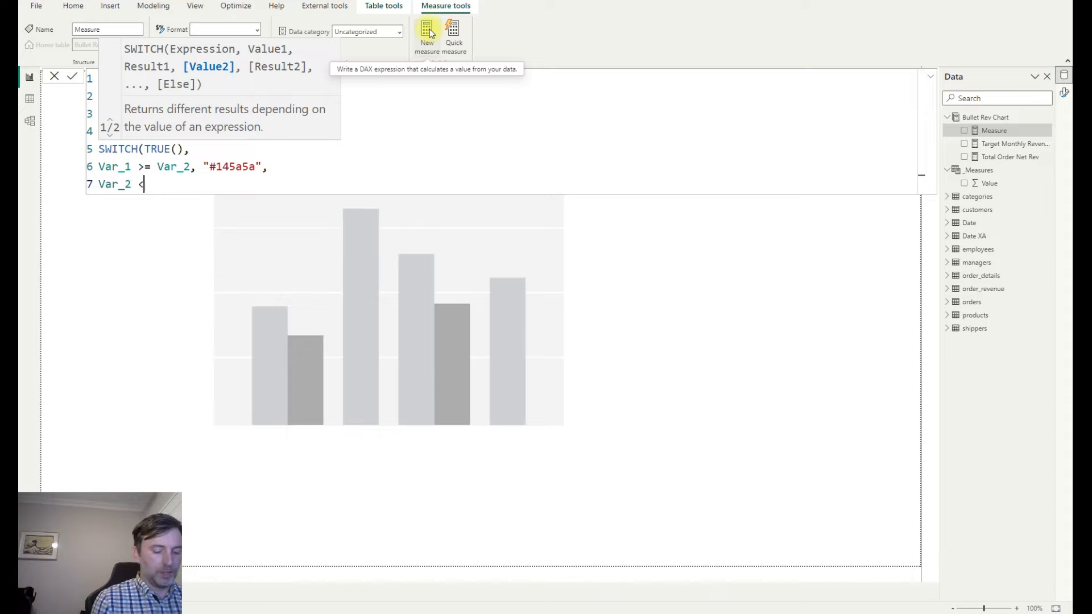
{"action": "type", "text": "Var_"}
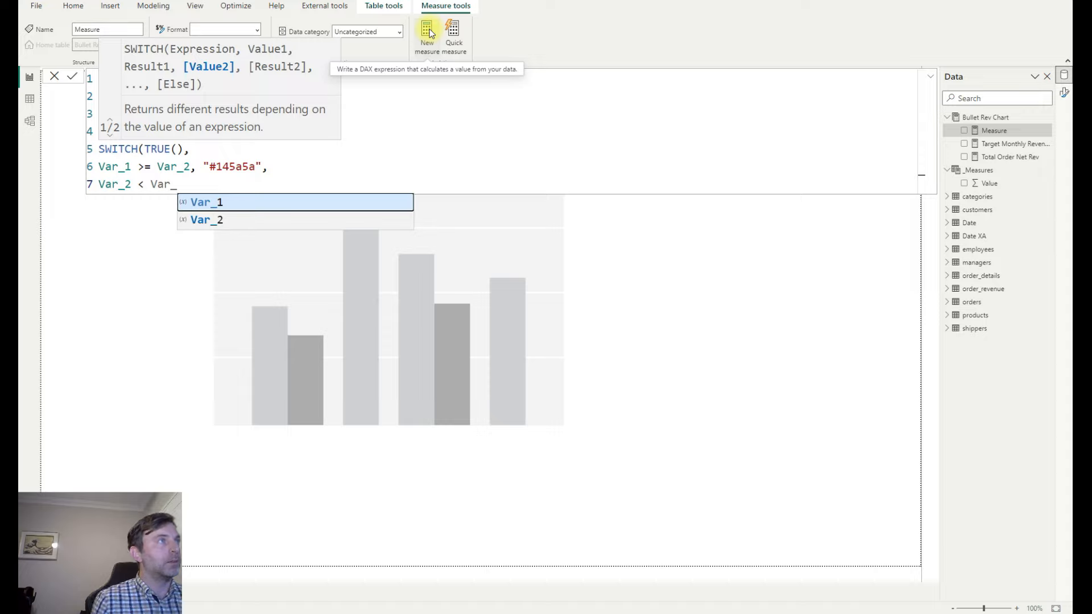
{"action": "key", "text": "Left"}
{"action": "key", "text": "Left"}
{"action": "key", "text": "Left"}
{"action": "key", "text": "Left"}
{"action": "key", "text": "Left"}
{"action": "key", "text": "BackSpace"}
{"action": "type", "text": "1"}
{"action": "key", "text": "End"}
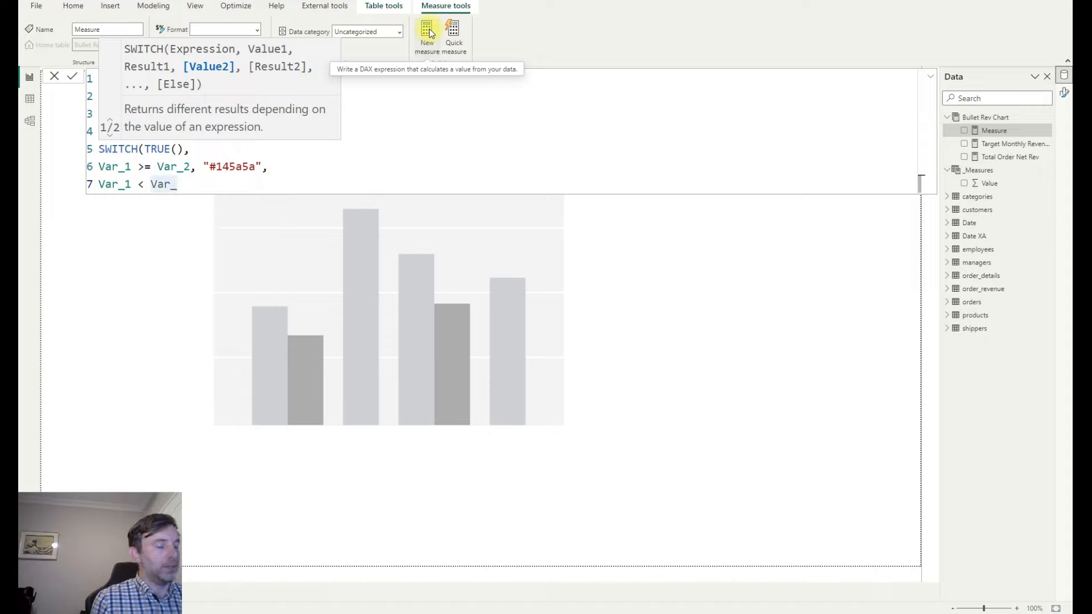
{"action": "type", "text": "2 "}
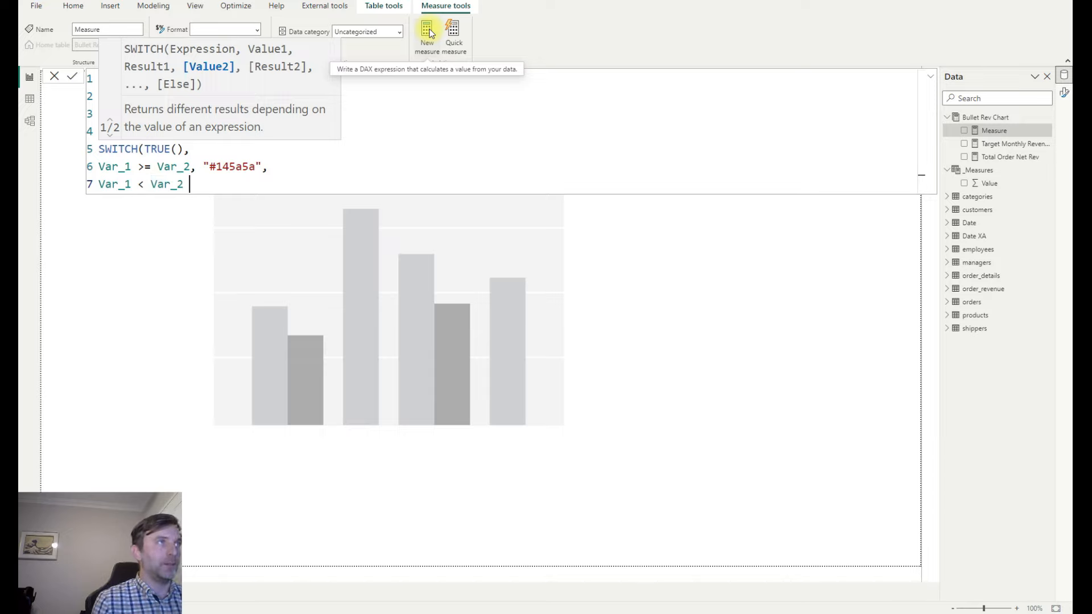
Return the colour code "#C73D40" for the second SWITCH condition.
{"action": "type", "text": ","}
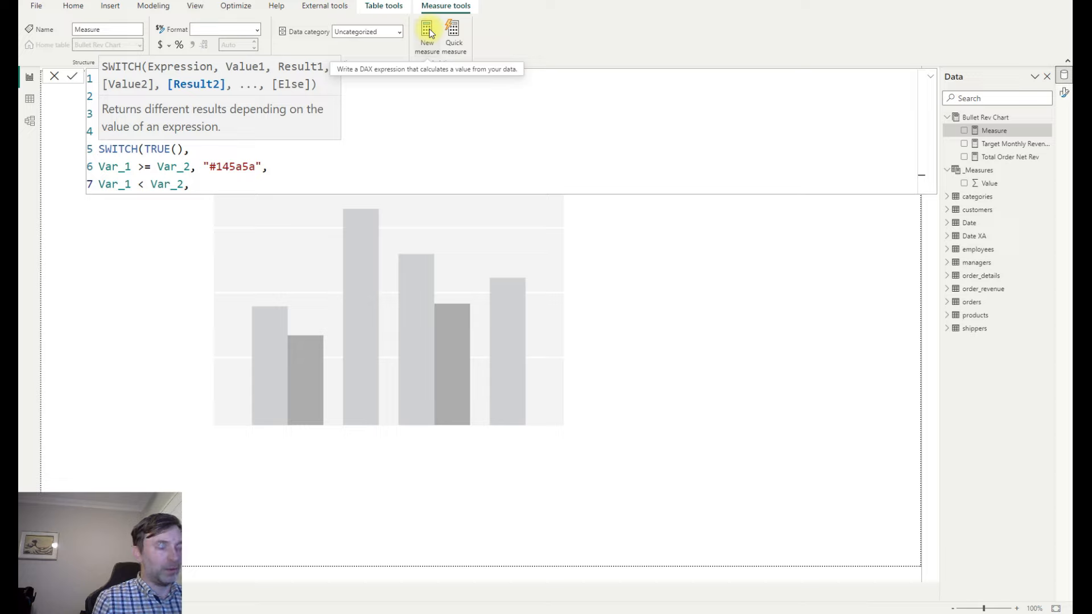
{"action": "type", "text": "\"#"}
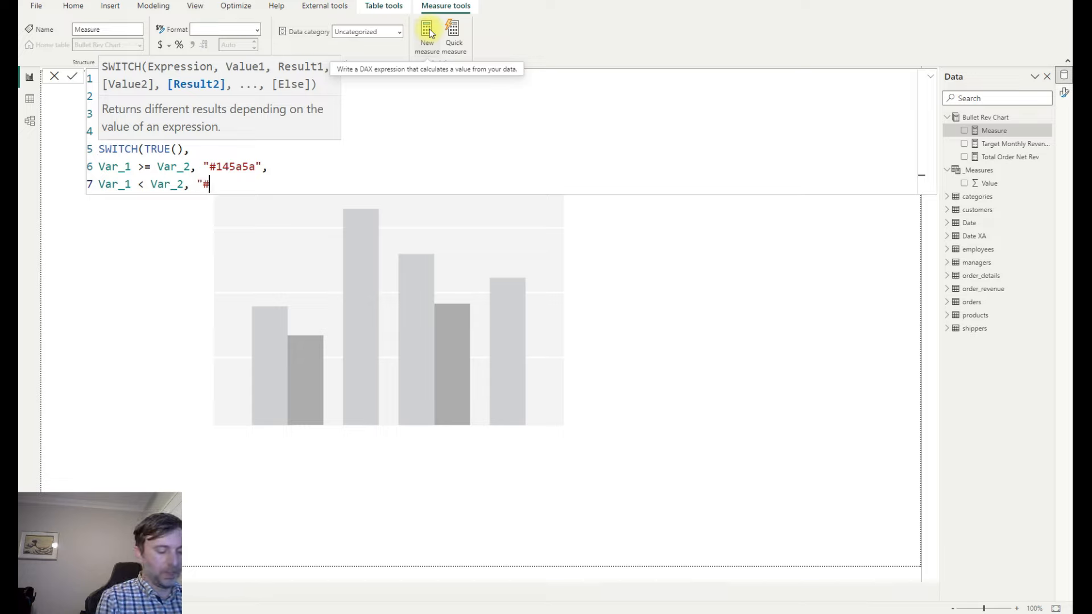
{"action": "type", "text": "C"}
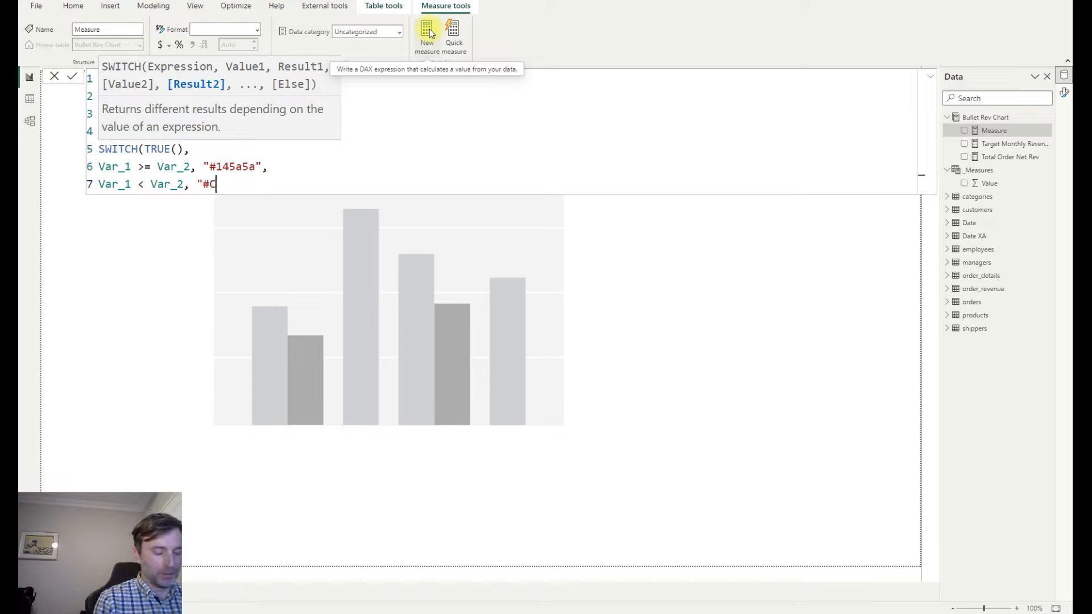
{"action": "type", "text": "73D40"}
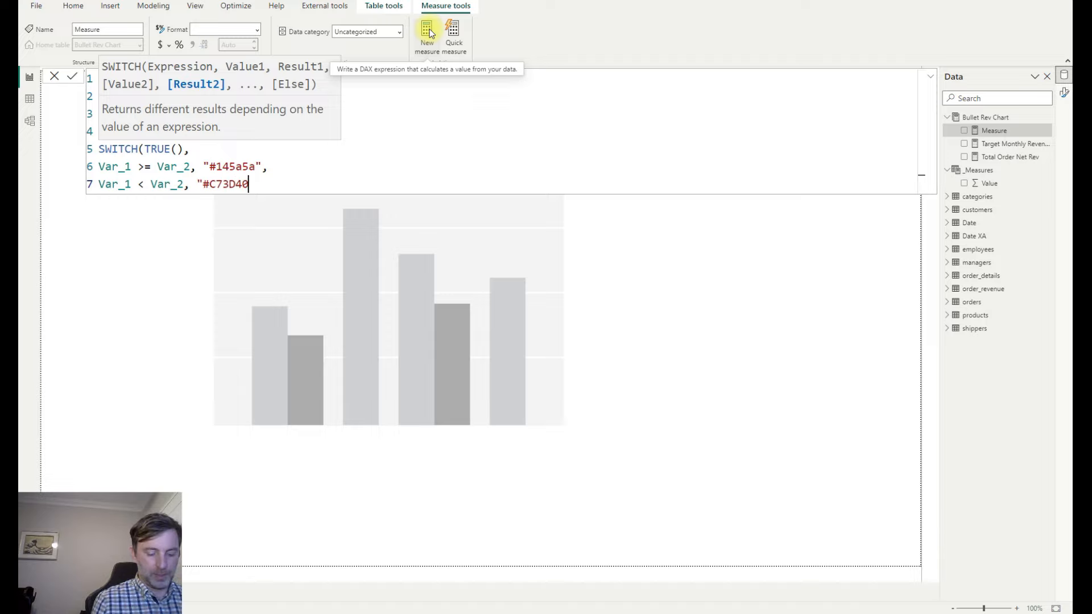
{"action": "type", "text": "\""}
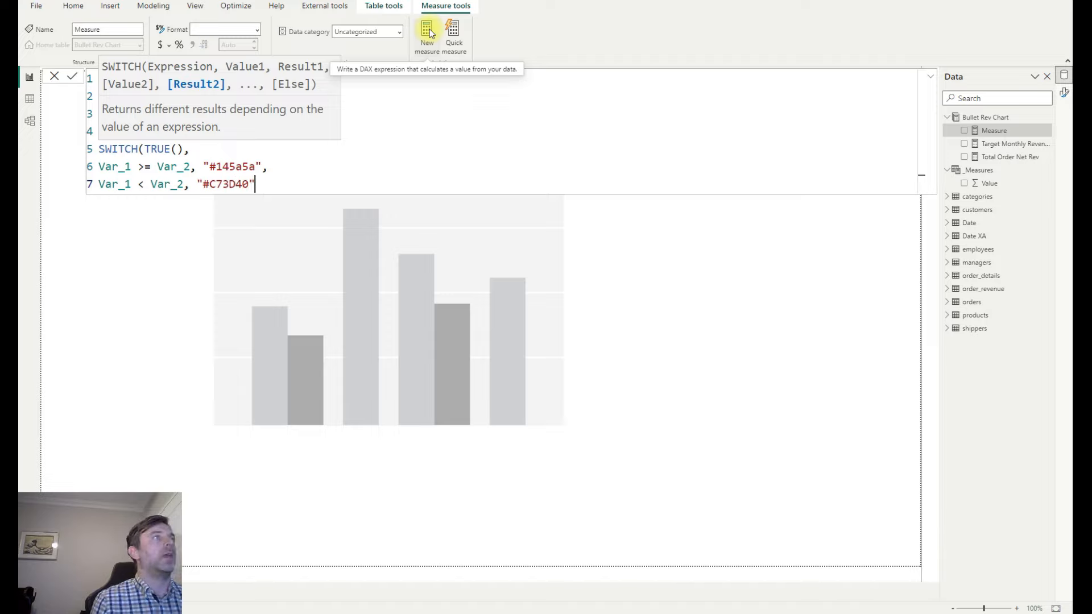
Close the SWITCH expression and return the Result variable to complete the Colour Format Rev measure.
{"action": "type", "text": ")"}
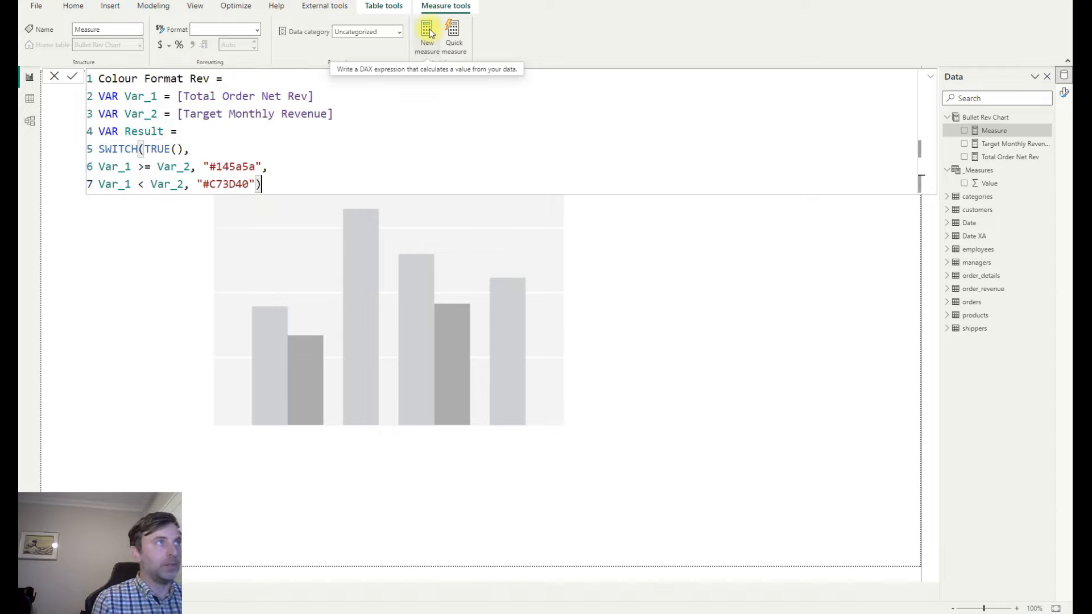
{"action": "key", "text": "Return"}
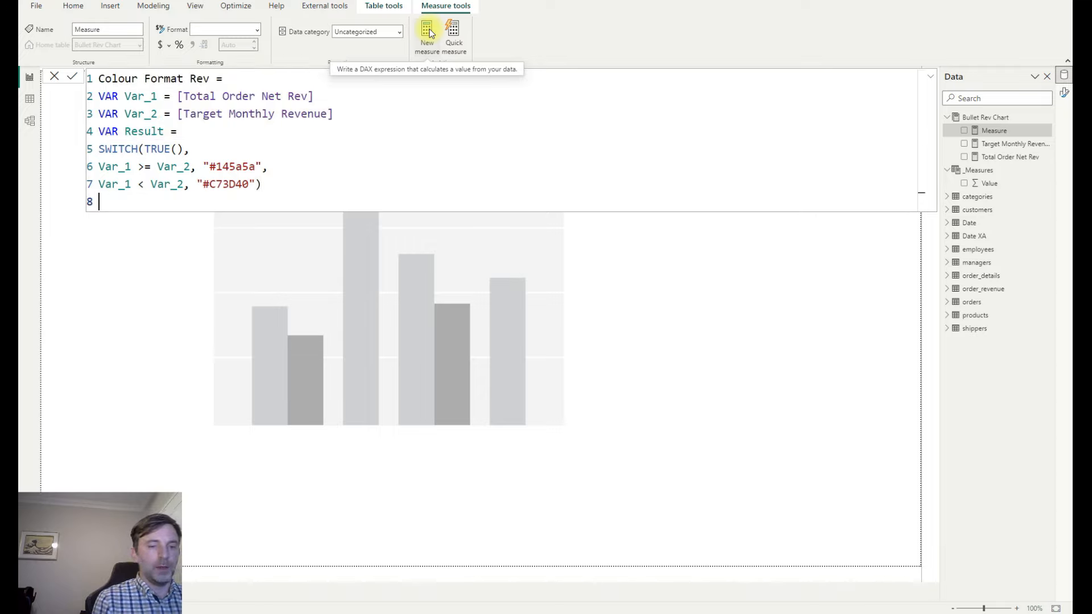
{"action": "type", "text": "Return"}
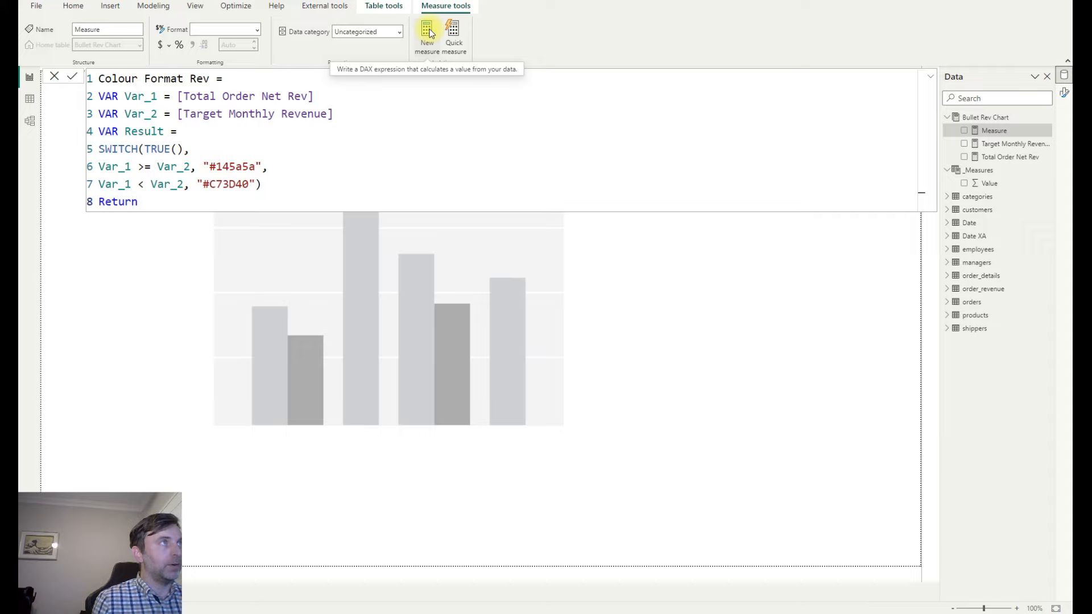
{"action": "key", "text": "Return"}
{"action": "type", "text": "Result"}
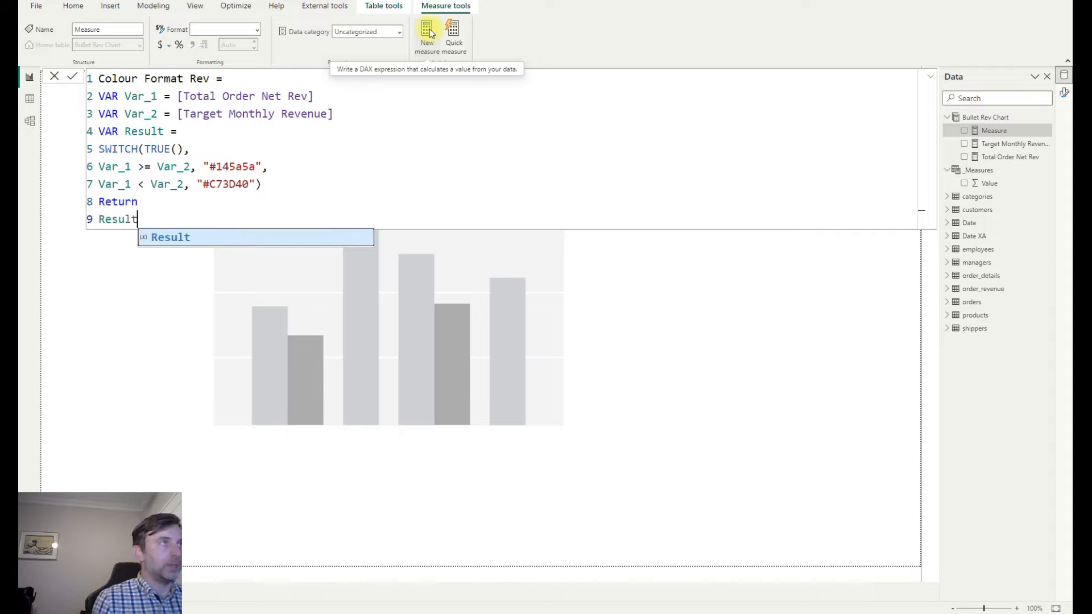
{"action": "left_click", "coordinate": [431, 33]}
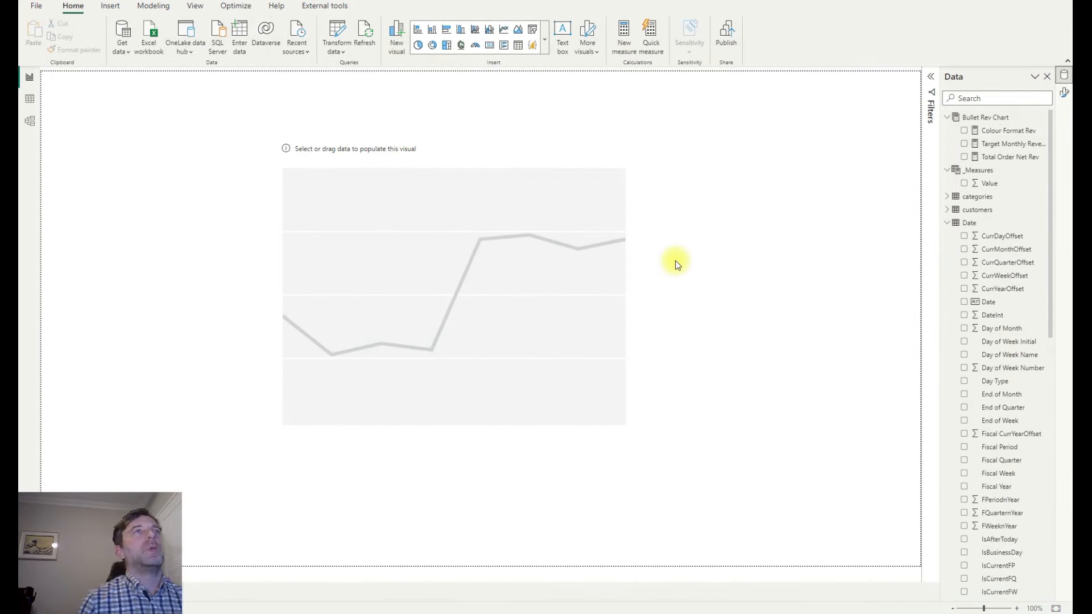
Populate the empty line chart with End of Month on the X-axis and Total Order Net Rev on the Y-axis.
{"action": "left_click", "coordinate": [631, 159]}
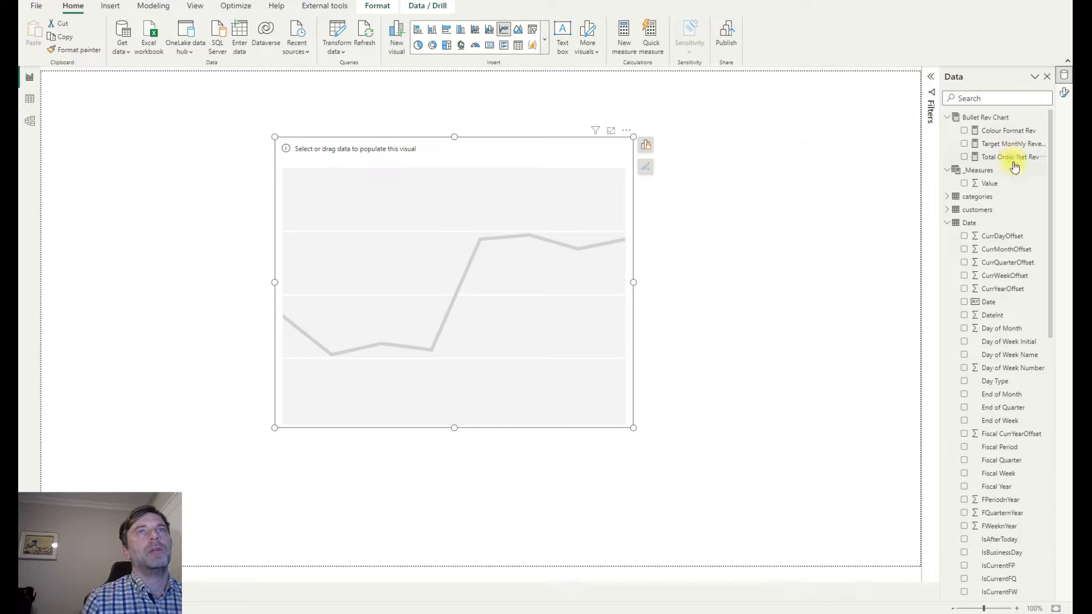
{"action": "left_click", "coordinate": [1064, 94]}
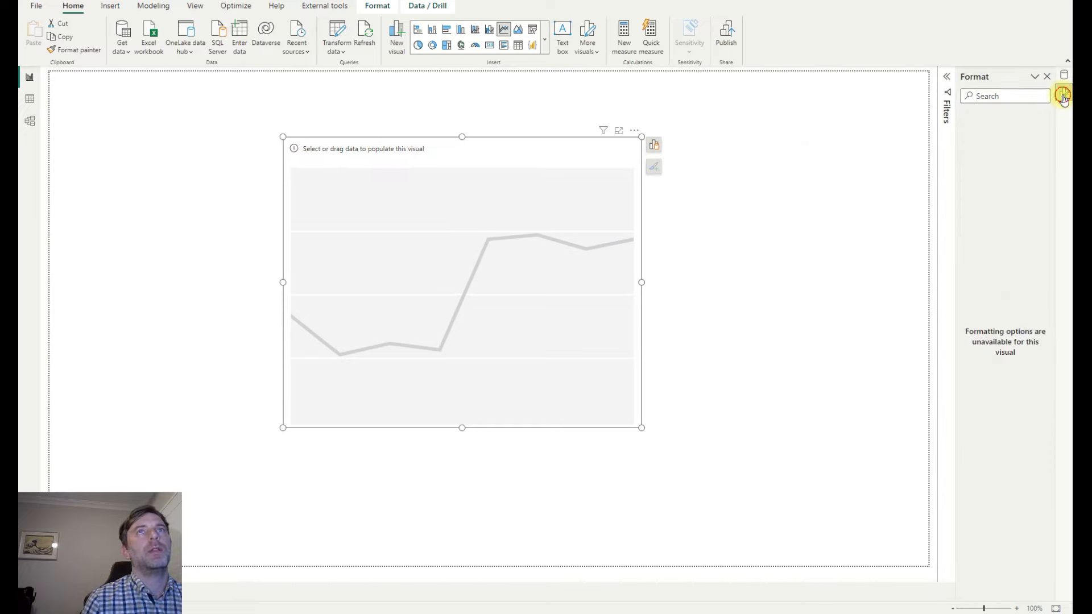
{"action": "left_click", "coordinate": [1064, 94]}
{"action": "left_click", "coordinate": [1061, 76]}
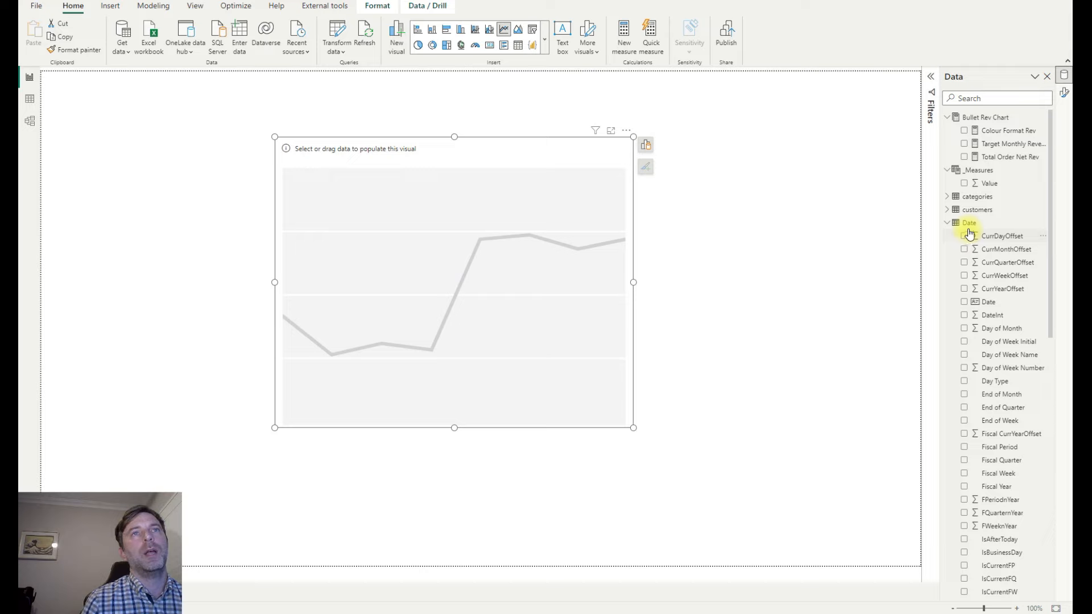
{"action": "left_click", "coordinate": [1018, 400]}
{"action": "left_click_drag", "start_coordinate": [1018, 400], "coordinate": [726, 238]}
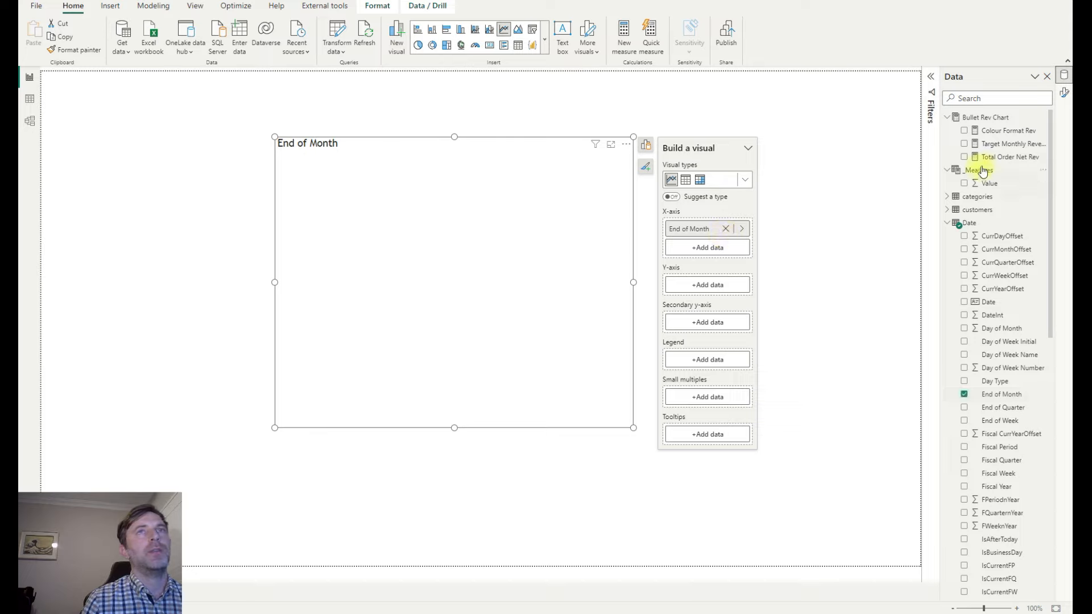
{"action": "left_click_drag", "start_coordinate": [1003, 162], "coordinate": [708, 286]}
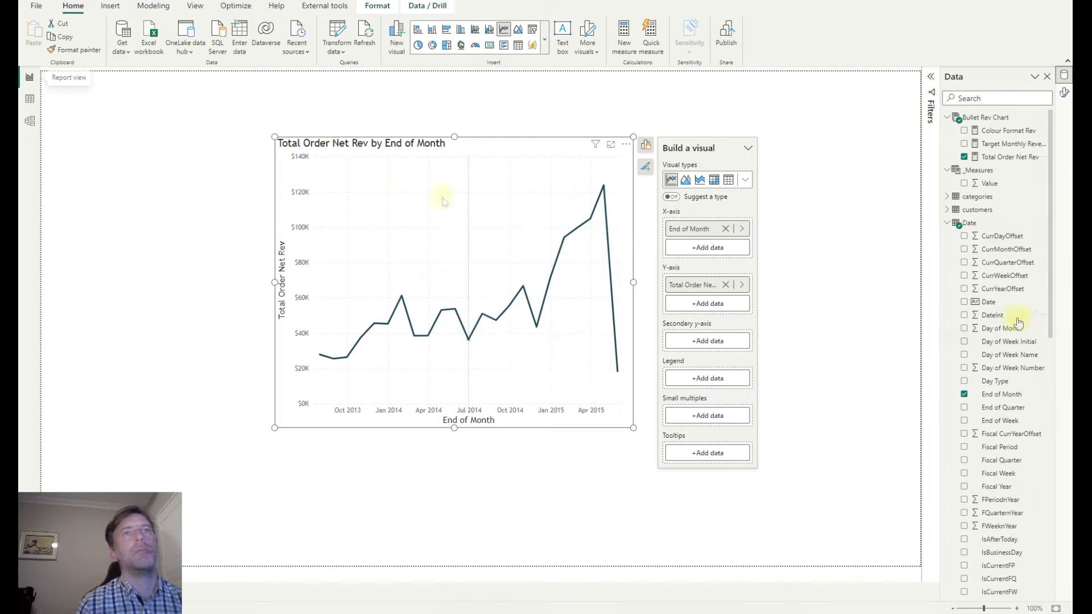
Add the Date table's Reporting Year as a filter on the line chart and restrict it to TRUE.
{"action": "scroll", "coordinate": [1028, 402], "scroll_direction": "down", "scroll_amount": 8}
{"action": "scroll", "coordinate": [1028, 403], "scroll_direction": "down", "scroll_amount": 3}
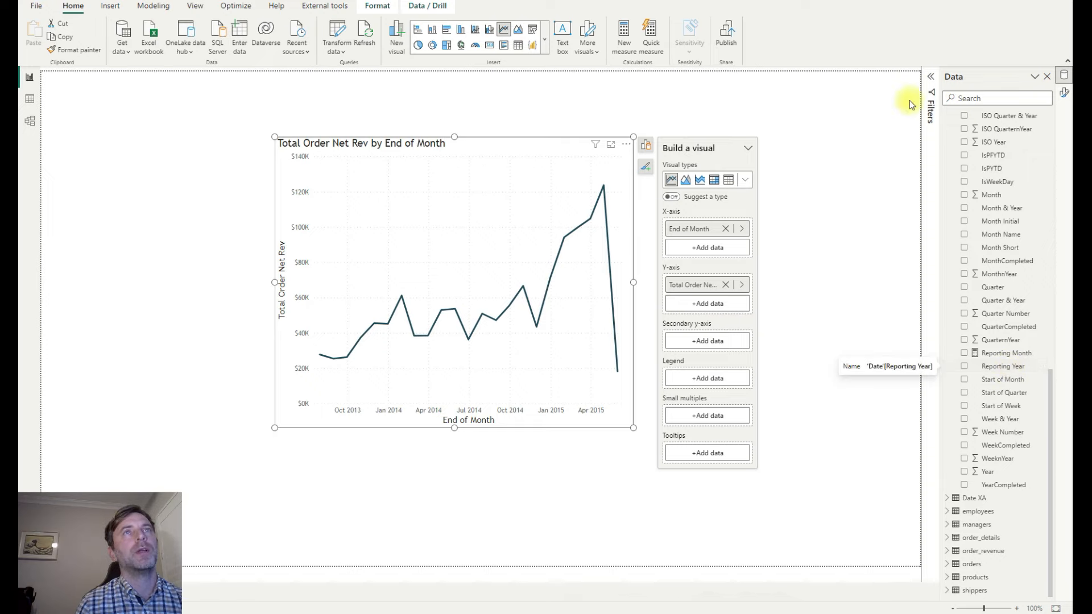
{"action": "left_click", "coordinate": [931, 76]}
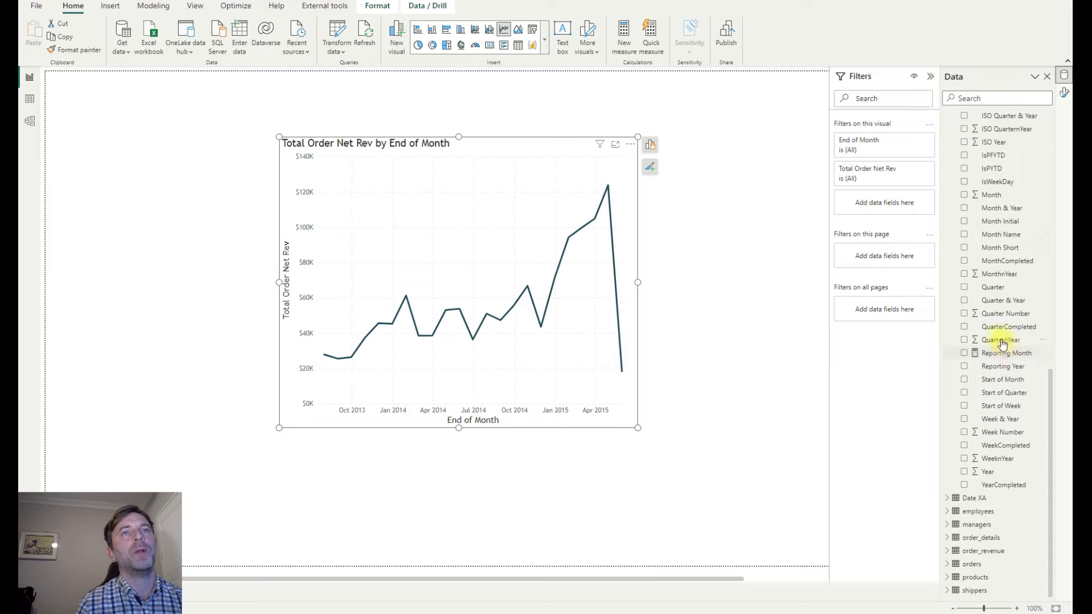
{"action": "left_click_drag", "start_coordinate": [1004, 367], "coordinate": [901, 203]}
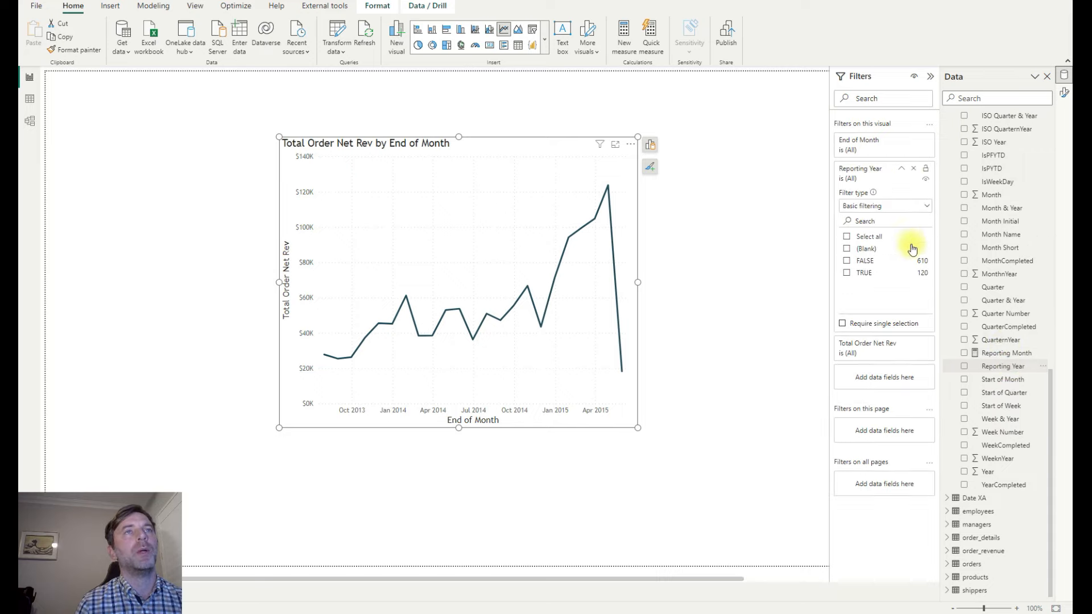
{"action": "left_click", "coordinate": [848, 275]}
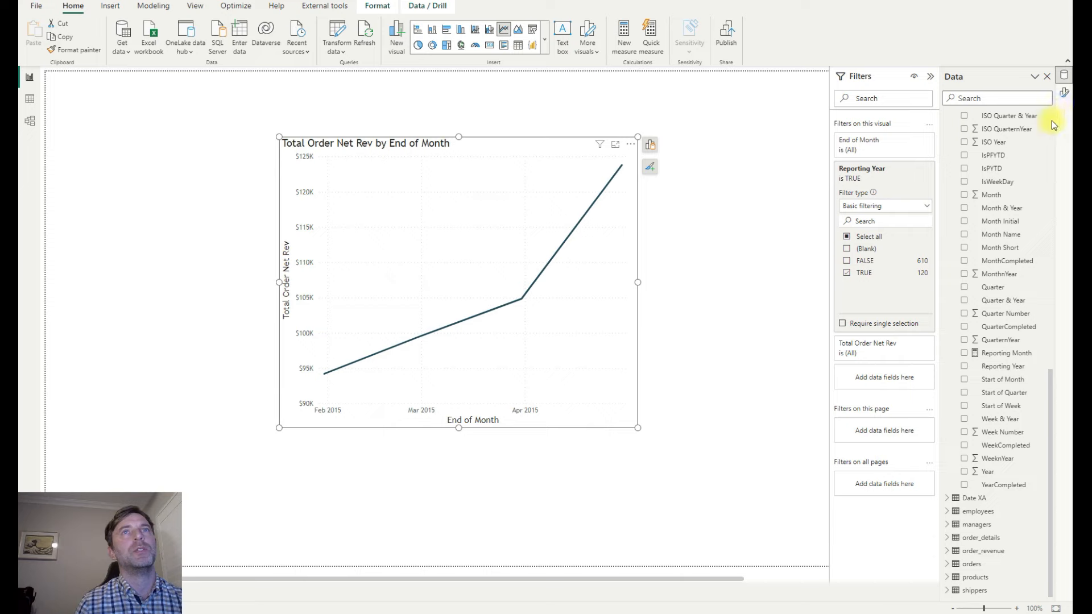
Set the line chart's X-axis type to Categorical.
{"action": "left_click", "coordinate": [1064, 92]}
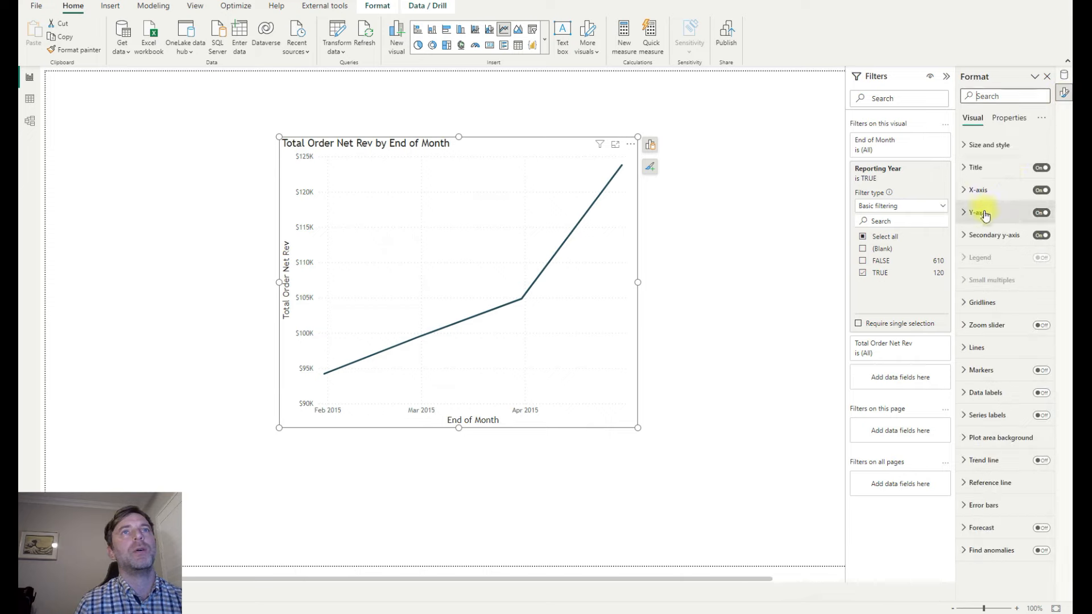
{"action": "left_click", "coordinate": [981, 190]}
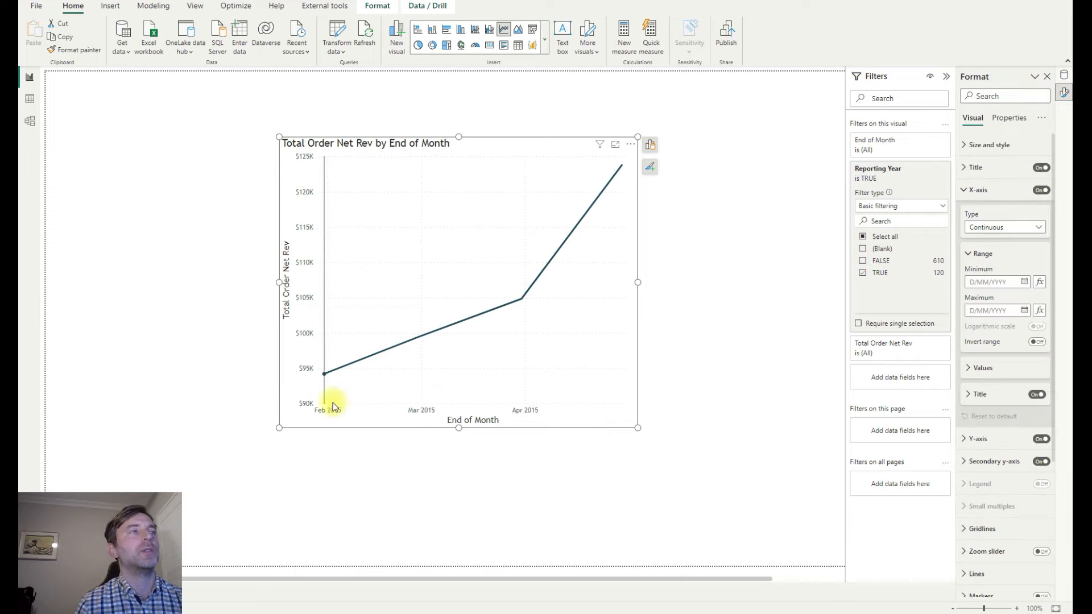
{"action": "left_click", "coordinate": [1007, 227]}
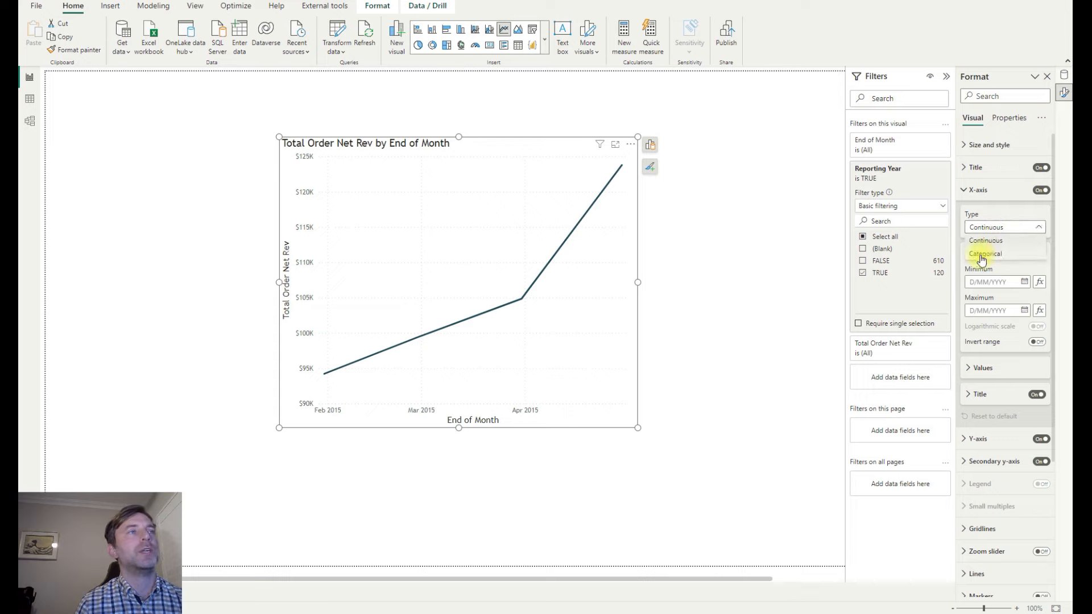
{"action": "left_click", "coordinate": [982, 254]}
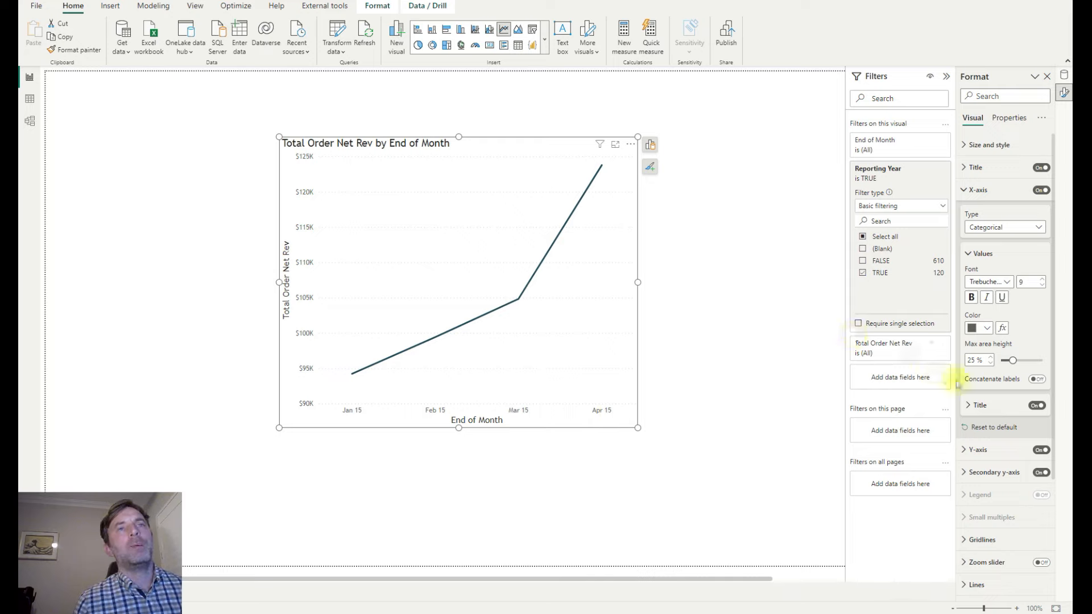
Turn on the line chart's markers and switch off its horizontal gridlines.
{"action": "scroll", "coordinate": [988, 432], "scroll_direction": "down", "scroll_amount": 3}
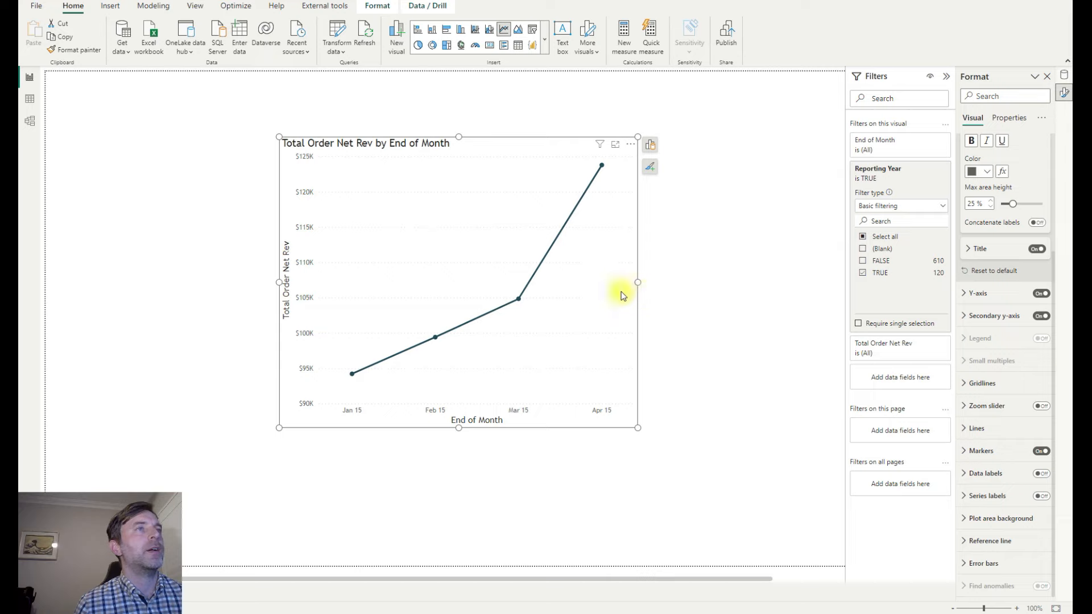
{"action": "left_click", "coordinate": [1043, 388]}
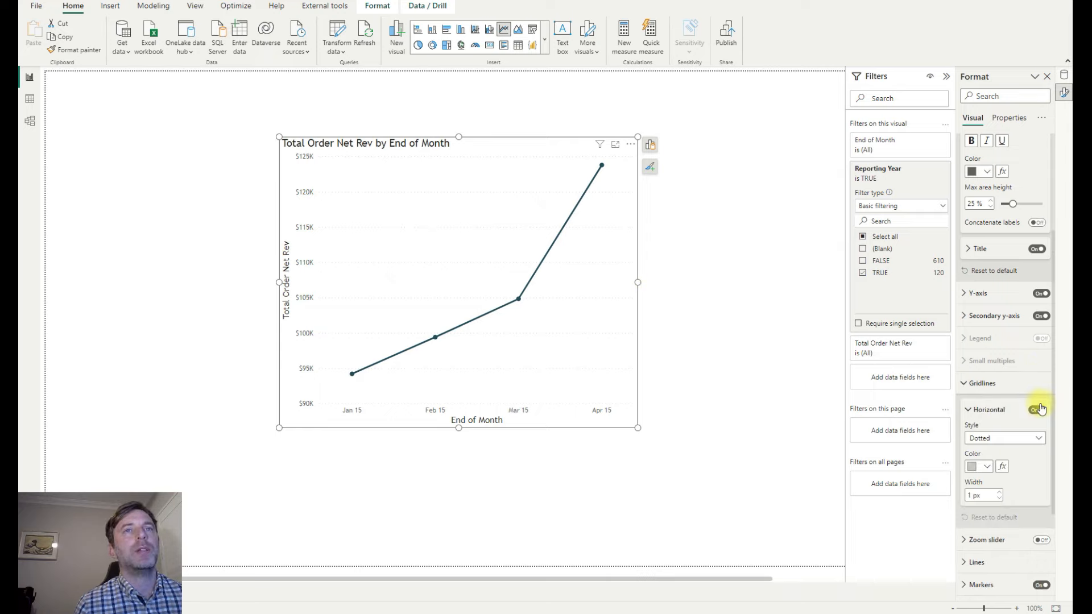
{"action": "left_click", "coordinate": [1038, 409]}
{"action": "left_click", "coordinate": [1038, 410]}
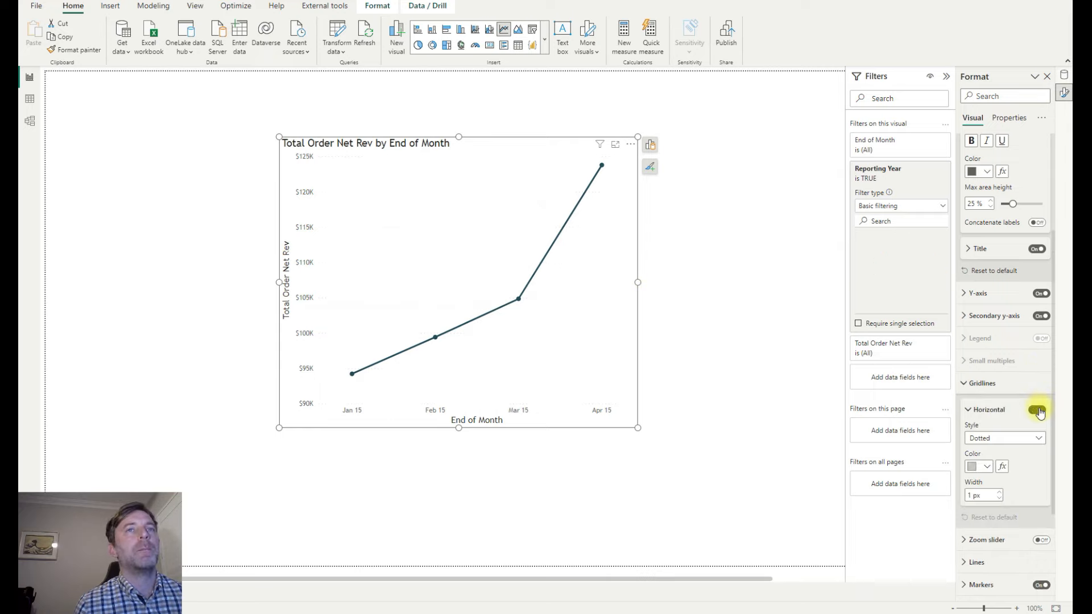
{"action": "left_click", "coordinate": [992, 413]}
{"action": "scroll", "coordinate": [997, 432], "scroll_direction": "down", "scroll_amount": 1}
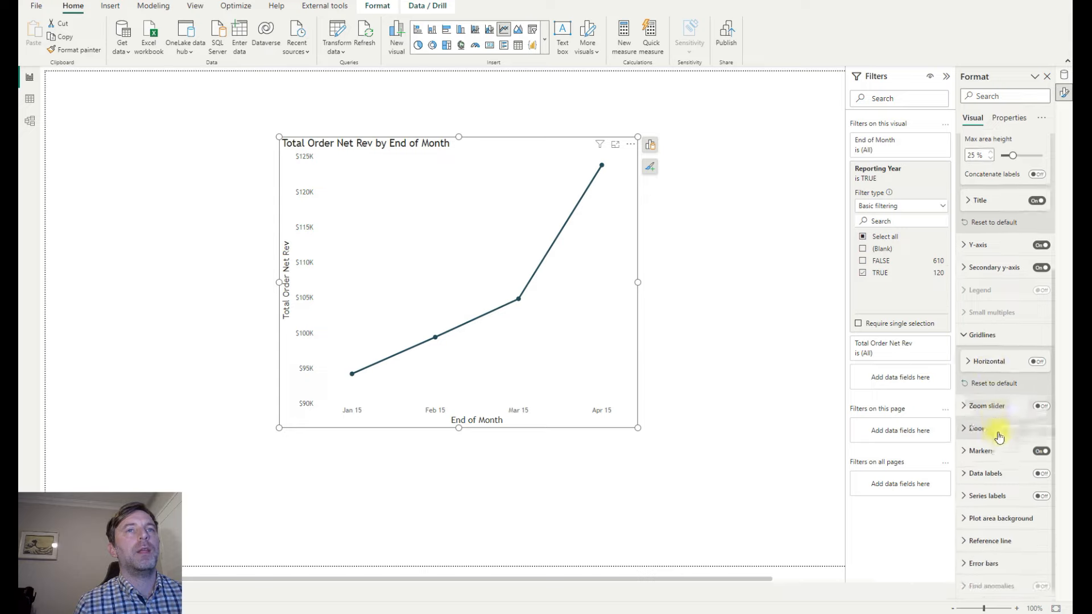
Examine the colour options available for the line chart's markers.
{"action": "left_click", "coordinate": [996, 453]}
{"action": "scroll", "coordinate": [997, 460], "scroll_direction": "down", "scroll_amount": 4}
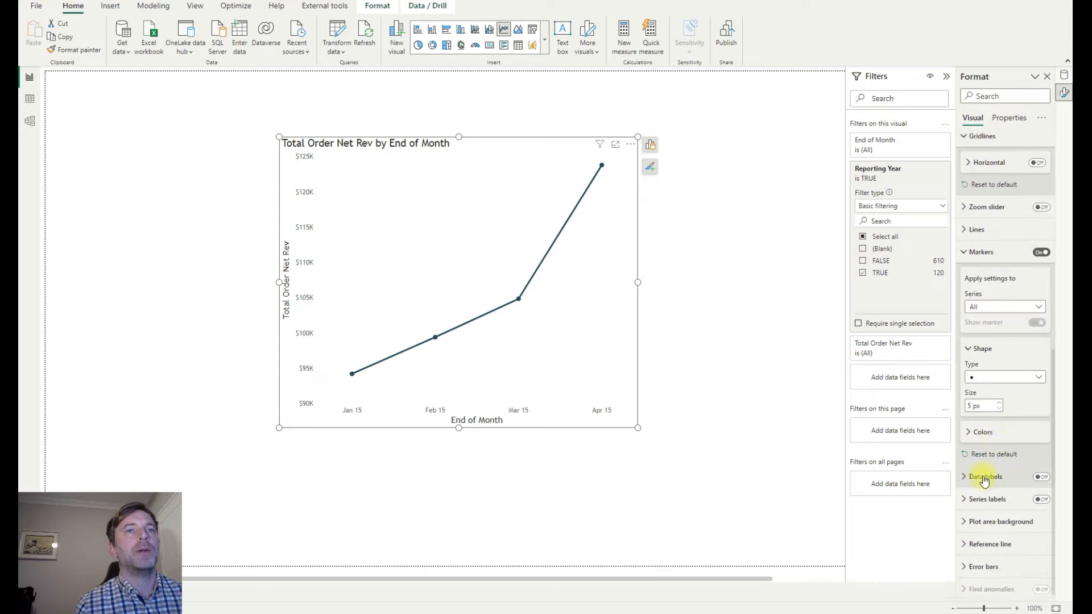
{"action": "left_click", "coordinate": [995, 430]}
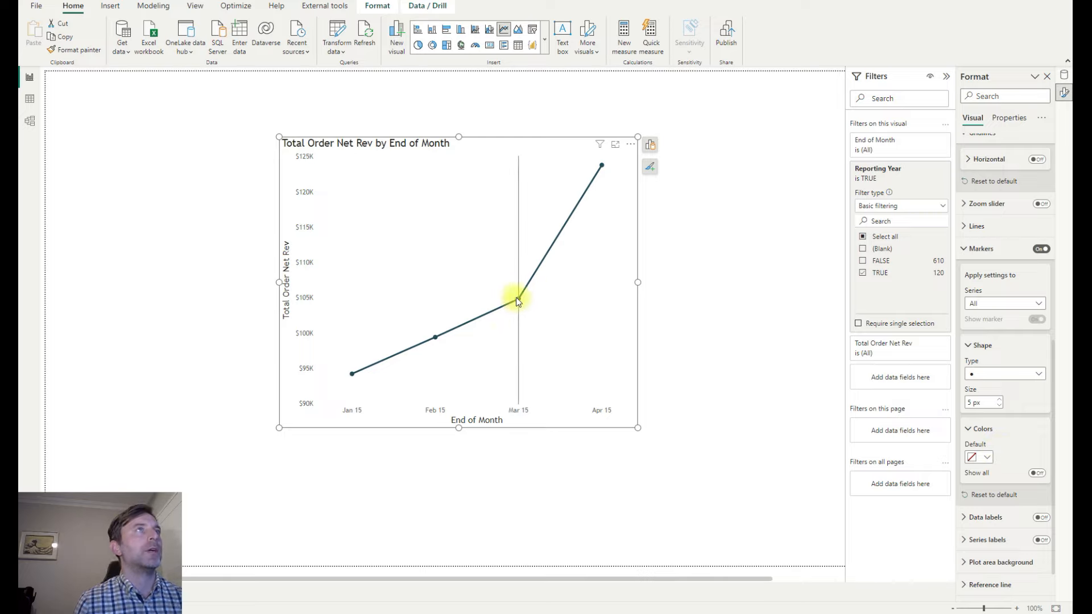
Convert the line chart to a clustered column chart and open the column colour settings.
{"action": "left_click", "coordinate": [461, 30]}
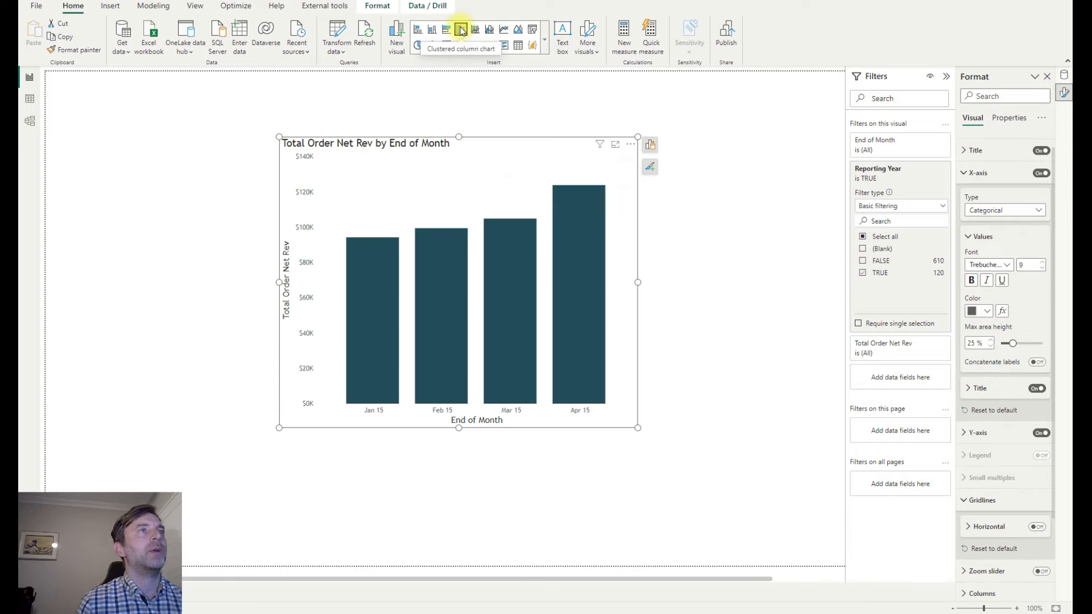
{"action": "mouse_move", "coordinate": [507, 303]}
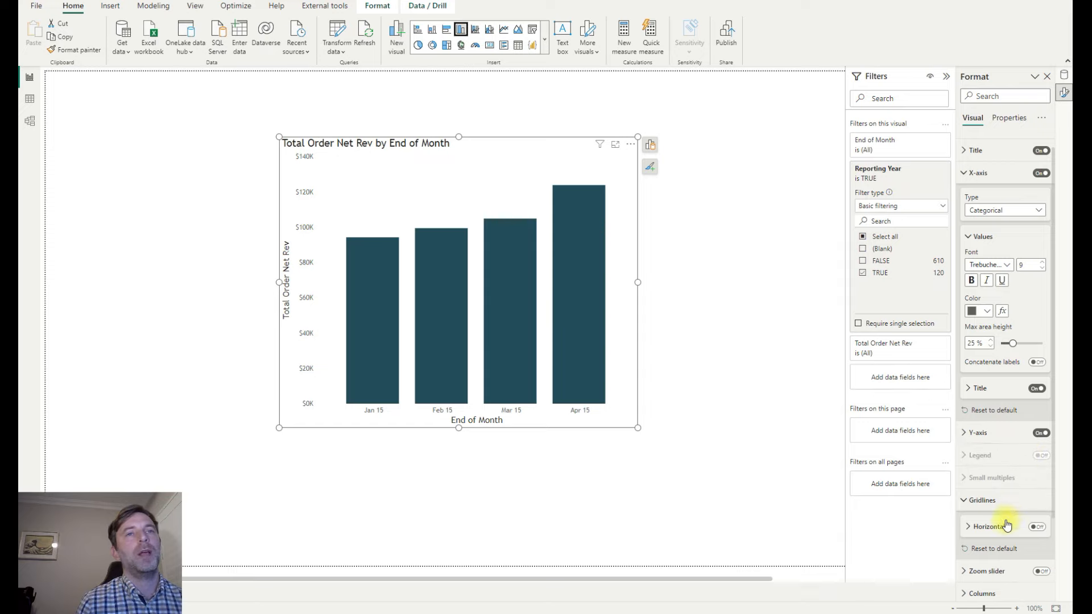
{"action": "scroll", "coordinate": [1007, 534], "scroll_direction": "down", "scroll_amount": 3}
{"action": "left_click", "coordinate": [991, 495]}
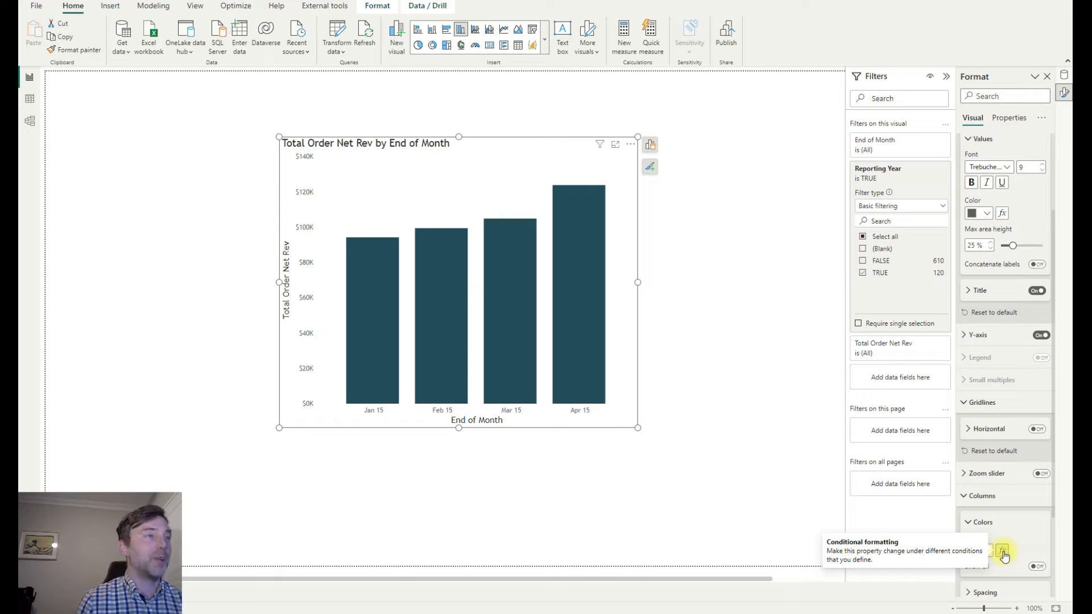
Apply conditional formatting to the column colours with the Field value style, based on the Colour Format Rev measure.
{"action": "left_click", "coordinate": [1002, 551]}
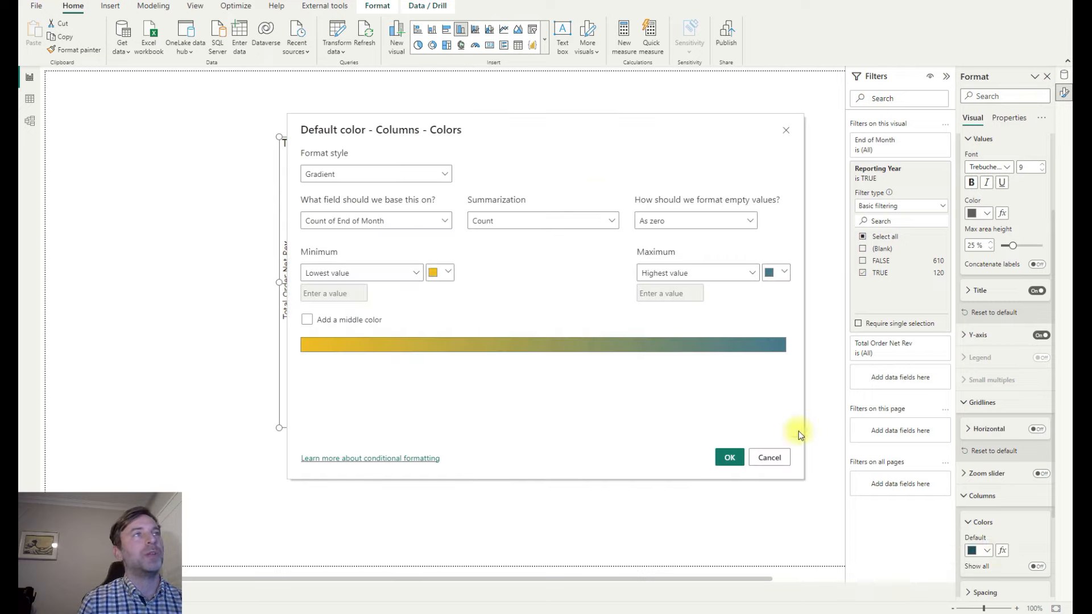
{"action": "left_click", "coordinate": [443, 173]}
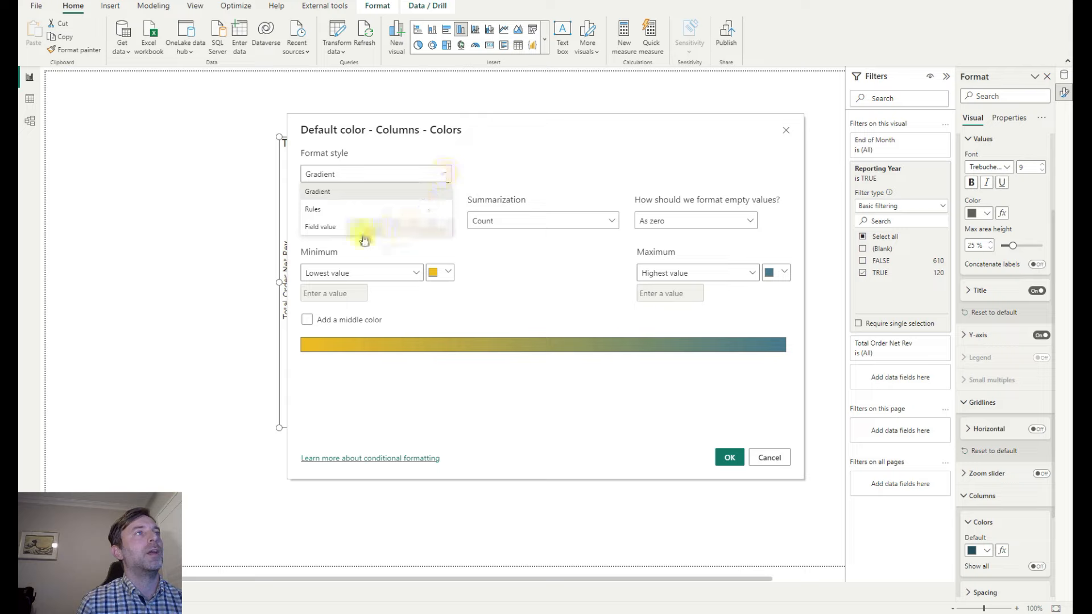
{"action": "left_click", "coordinate": [358, 226]}
{"action": "left_click", "coordinate": [371, 219]}
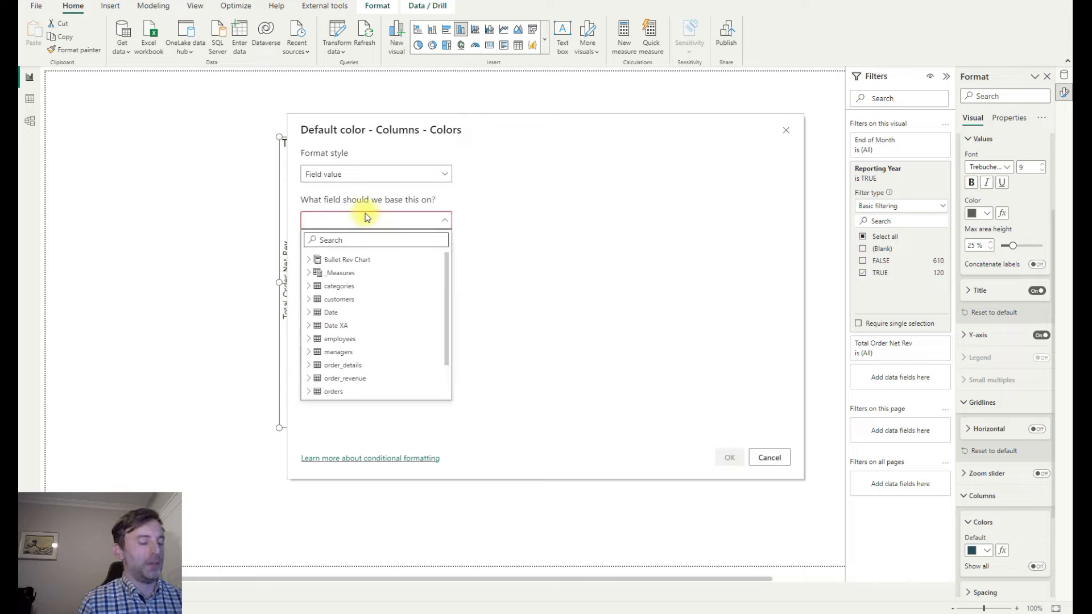
{"action": "type", "text": "colo"}
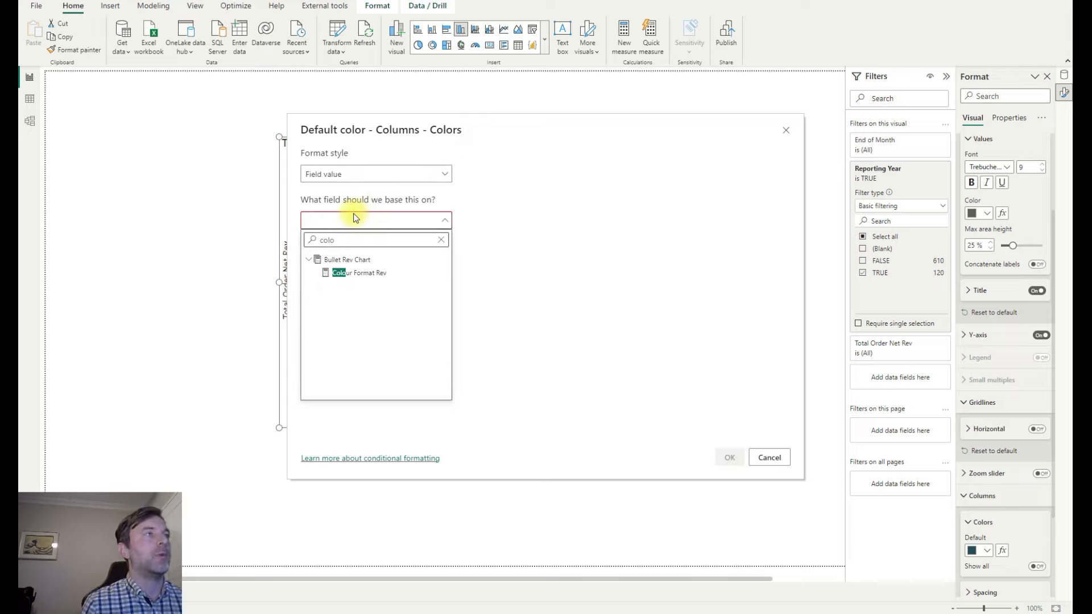
{"action": "left_click", "coordinate": [376, 274]}
{"action": "left_click", "coordinate": [721, 455]}
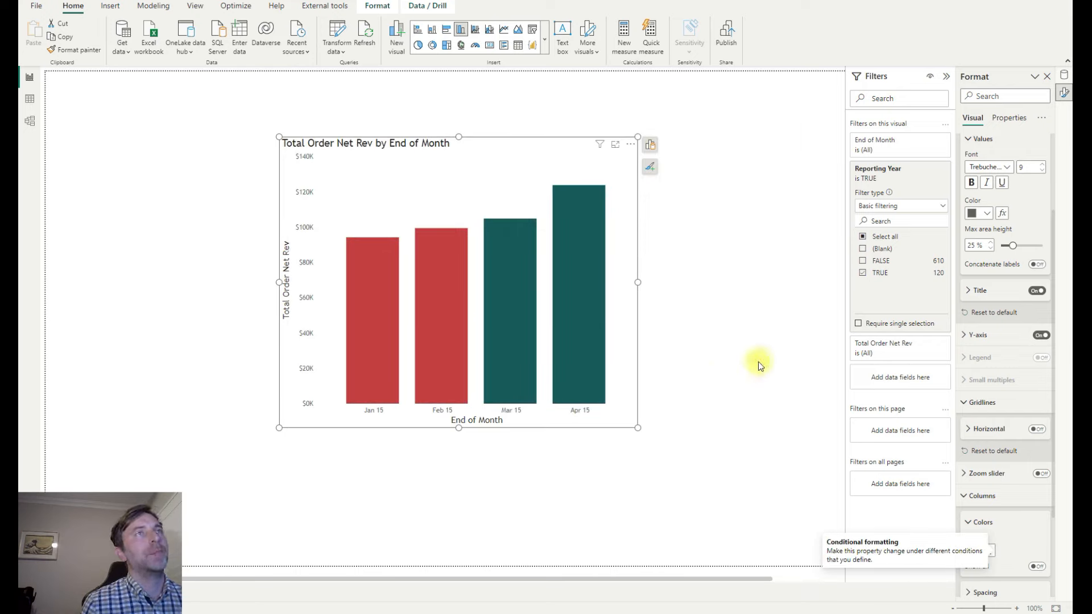
Convert the clustered column chart back to a line chart and check its marker colours.
{"action": "left_click", "coordinate": [505, 31]}
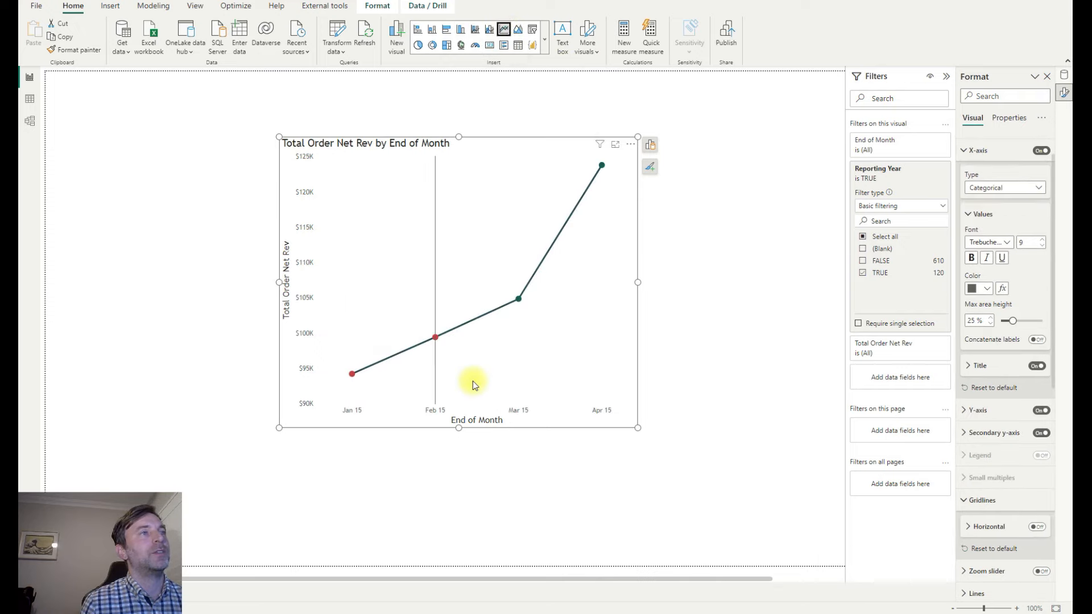
{"action": "mouse_move", "coordinate": [467, 327]}
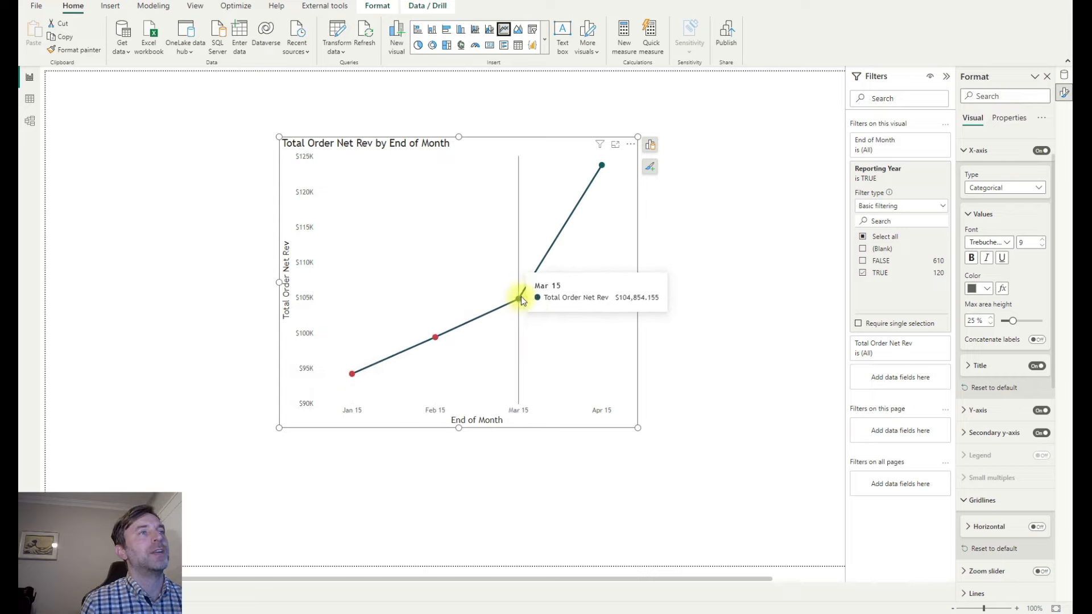
{"action": "scroll", "coordinate": [993, 512], "scroll_direction": "down", "scroll_amount": 3}
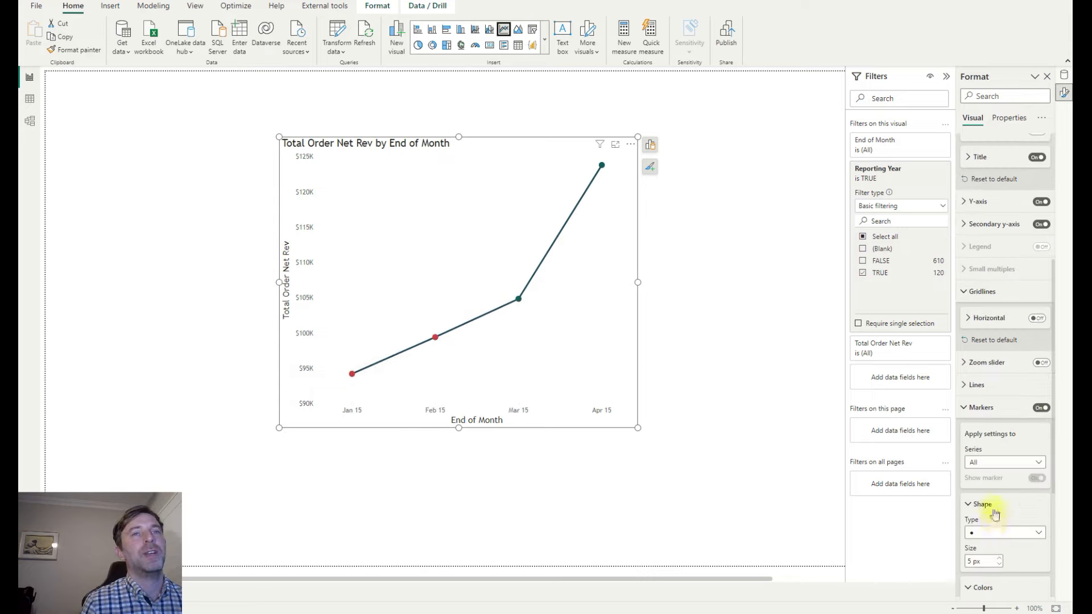
Turn off the line chart's Y-axis and its title.
{"action": "scroll", "coordinate": [992, 512], "scroll_direction": "down", "scroll_amount": 3}
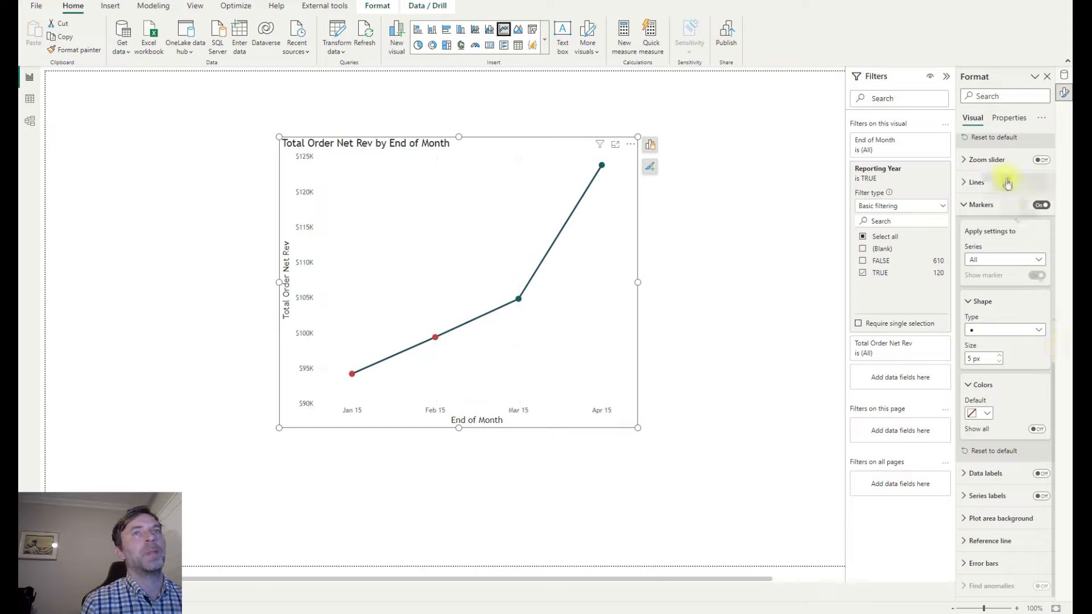
{"action": "scroll", "coordinate": [1036, 236], "scroll_direction": "up", "scroll_amount": 4}
{"action": "scroll", "coordinate": [1037, 242], "scroll_direction": "up", "scroll_amount": 3}
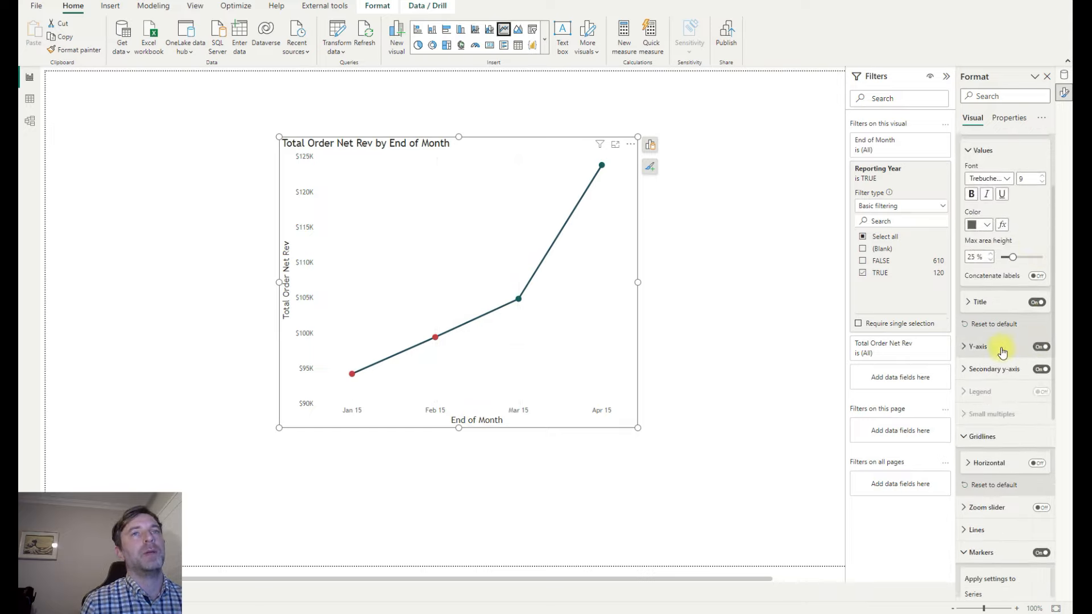
{"action": "left_click", "coordinate": [984, 348]}
{"action": "left_click", "coordinate": [984, 348]}
{"action": "left_click", "coordinate": [1041, 346]}
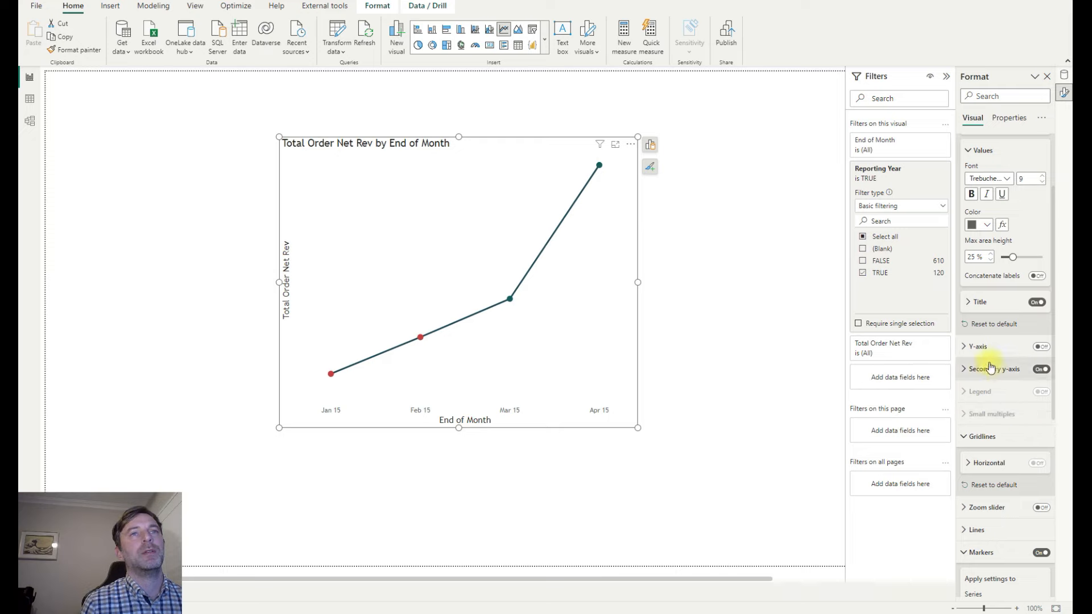
{"action": "left_click", "coordinate": [979, 346]}
{"action": "left_click", "coordinate": [1037, 516]}
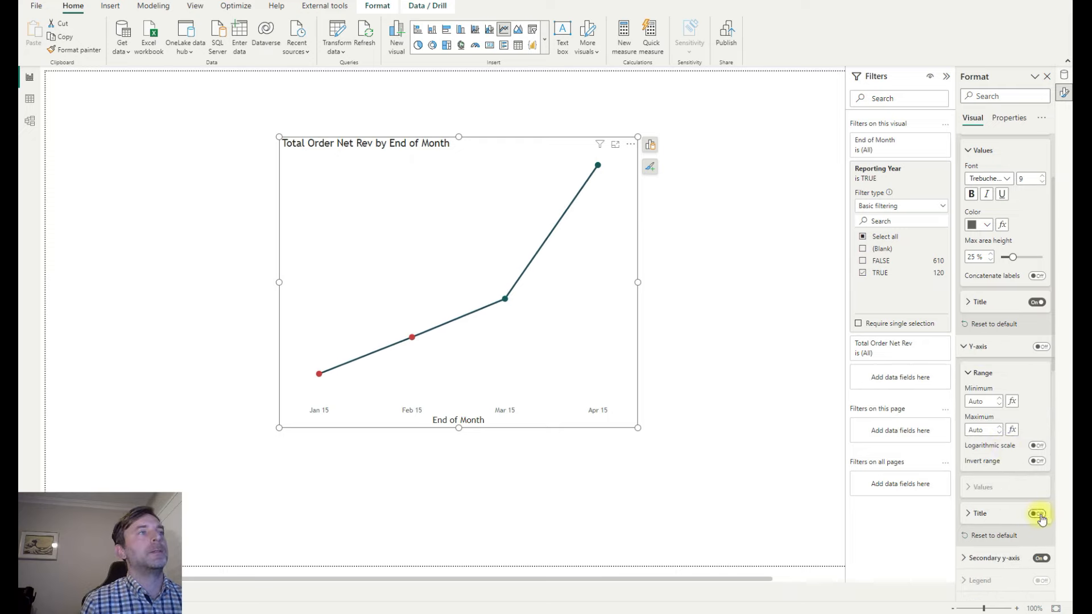
Turn off the title of the line chart's X-axis, keeping the month labels.
{"action": "scroll", "coordinate": [991, 242], "scroll_direction": "up", "scroll_amount": 5}
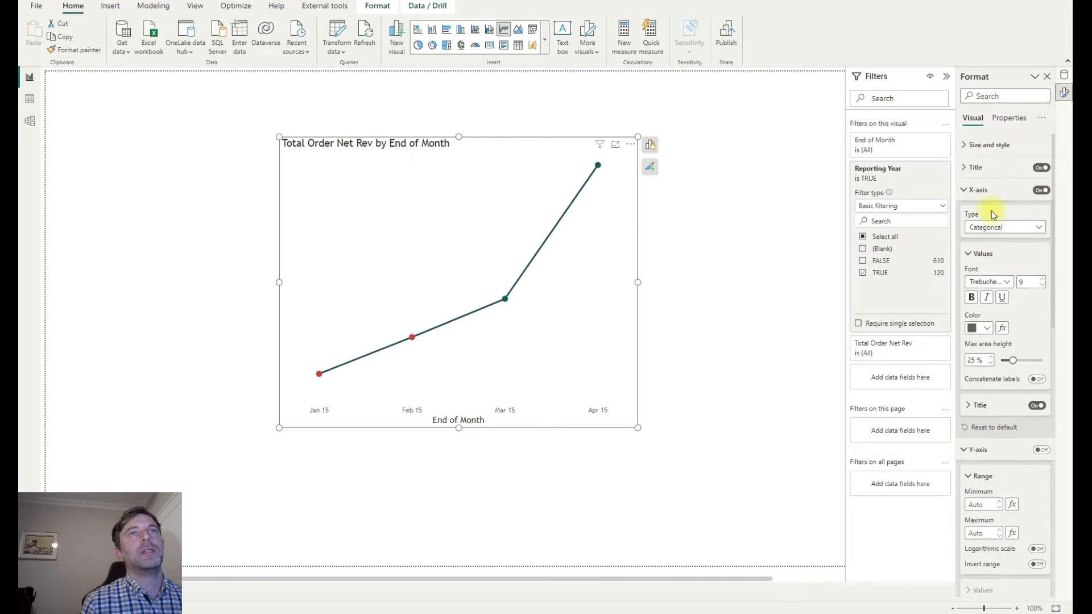
{"action": "left_click", "coordinate": [1039, 413]}
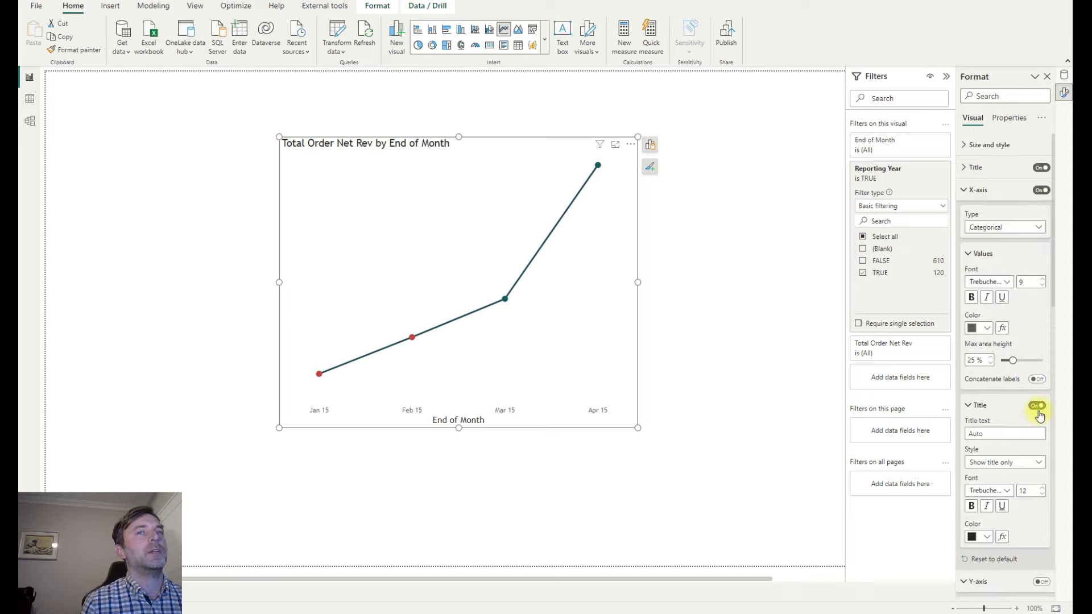
{"action": "left_click", "coordinate": [1039, 407]}
Reposition the line chart's upper-left corner and set the chart's height to 200 and width to 265.
{"action": "left_click", "coordinate": [282, 139]}
{"action": "left_click_drag", "start_coordinate": [284, 174], "coordinate": [253, 186]}
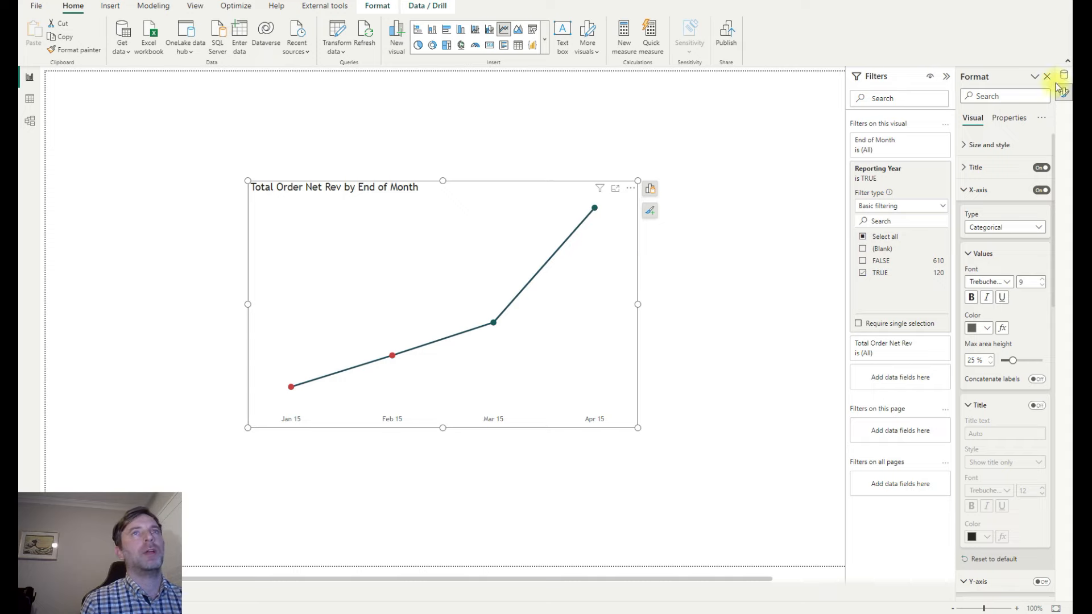
{"action": "left_click", "coordinate": [994, 145]}
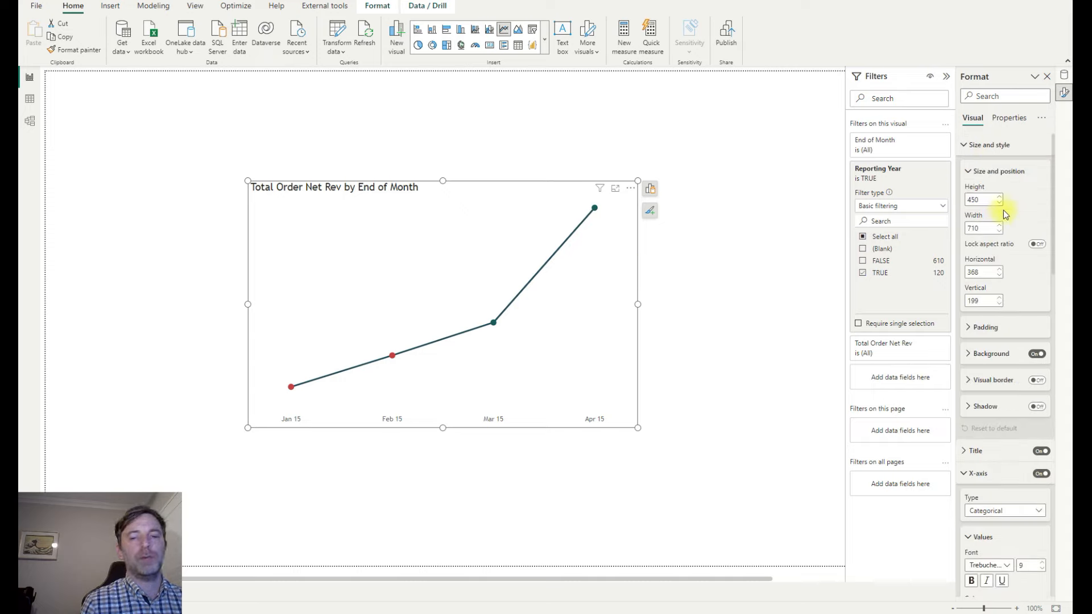
{"action": "left_click_drag", "start_coordinate": [988, 199], "coordinate": [967, 198]}
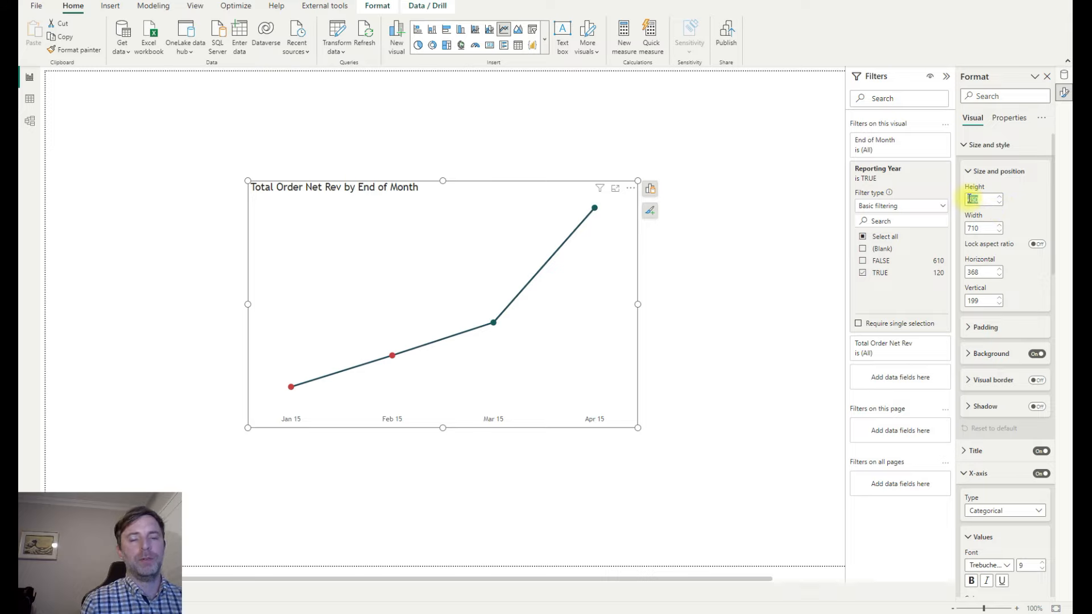
{"action": "type", "text": "200"}
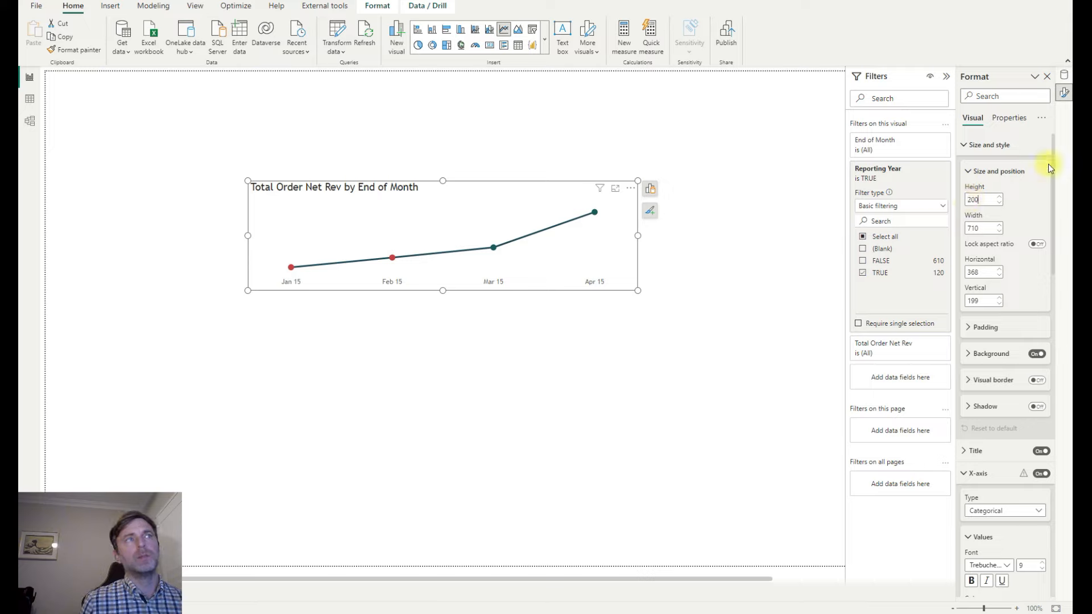
{"action": "key", "text": "Tab"}
{"action": "type", "text": "265"}
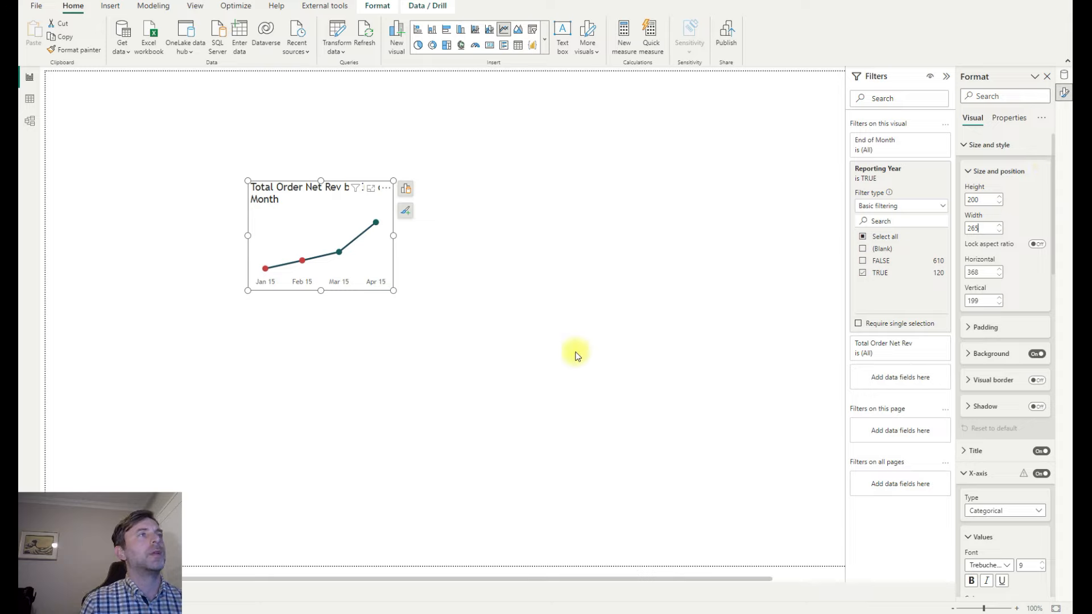
{"action": "left_click", "coordinate": [383, 297]}
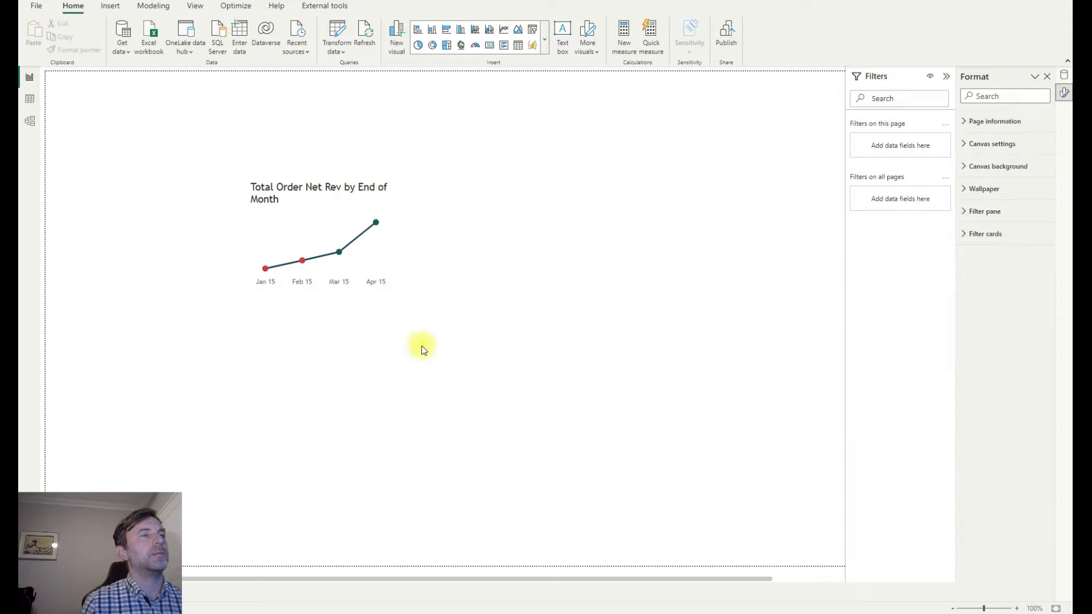
Clear the title text of the line chart.
{"action": "scroll", "coordinate": [292, 245], "scroll_direction": "up", "scroll_amount": 1}
{"action": "scroll", "coordinate": [419, 285], "scroll_direction": "up", "scroll_amount": 2}
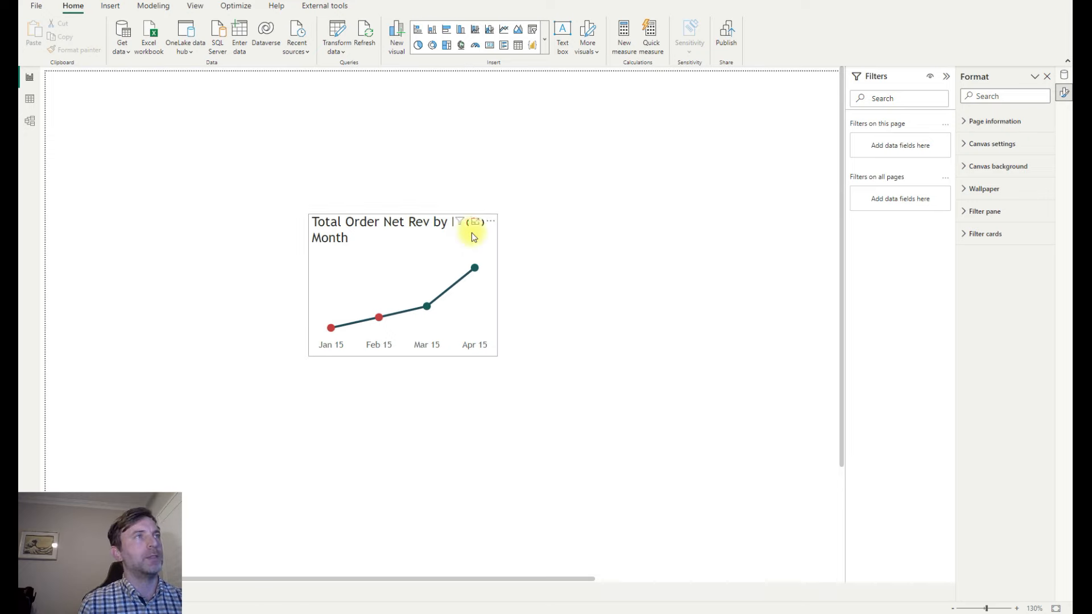
{"action": "left_click", "coordinate": [375, 219]}
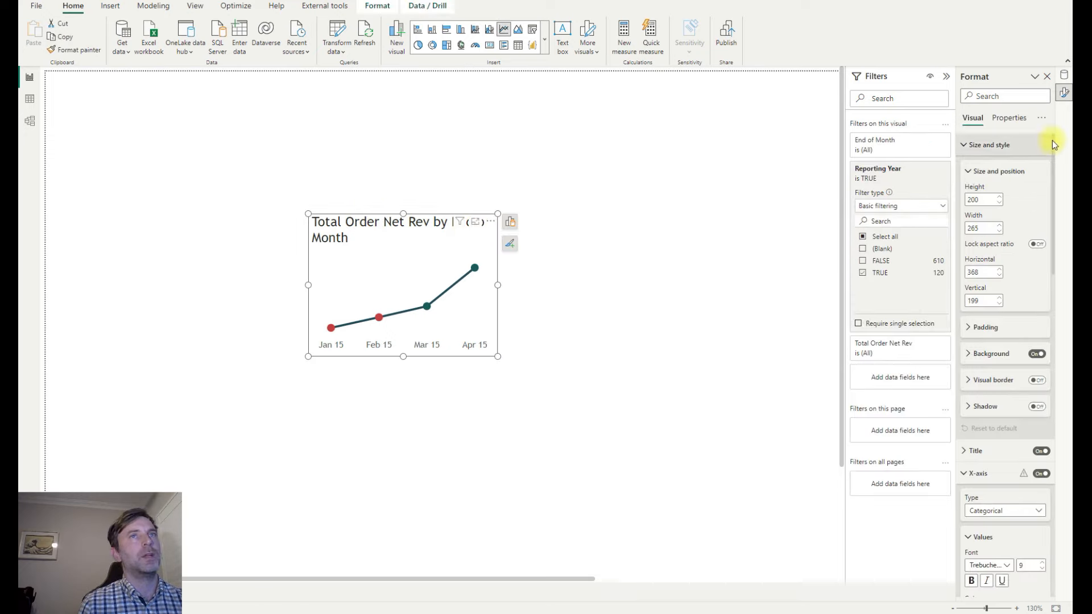
{"action": "left_click", "coordinate": [978, 145]}
{"action": "left_click", "coordinate": [975, 167]}
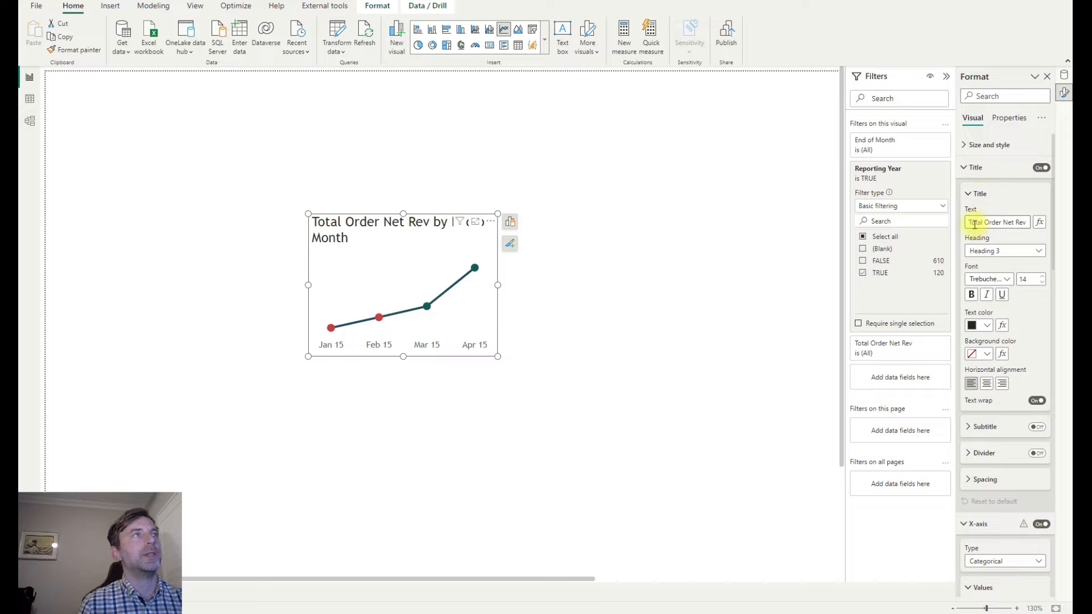
{"action": "left_click_drag", "start_coordinate": [968, 222], "coordinate": [1071, 220]}
{"action": "key", "text": "Delete"}
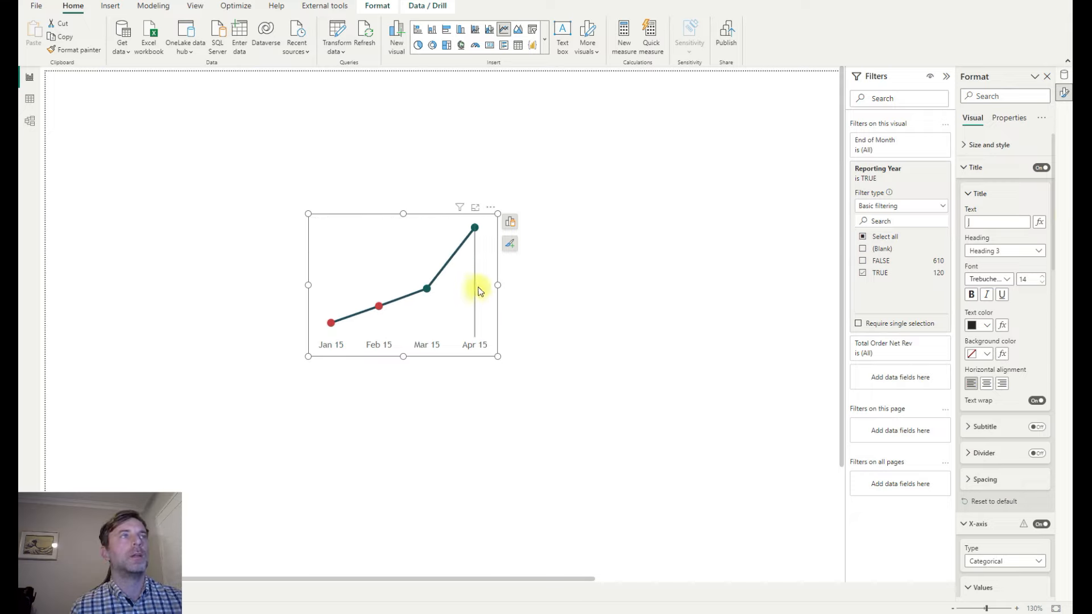
Add a reference line of type Y-Axis Constant Line to the line chart.
{"action": "scroll", "coordinate": [1000, 455], "scroll_direction": "down", "scroll_amount": 8}
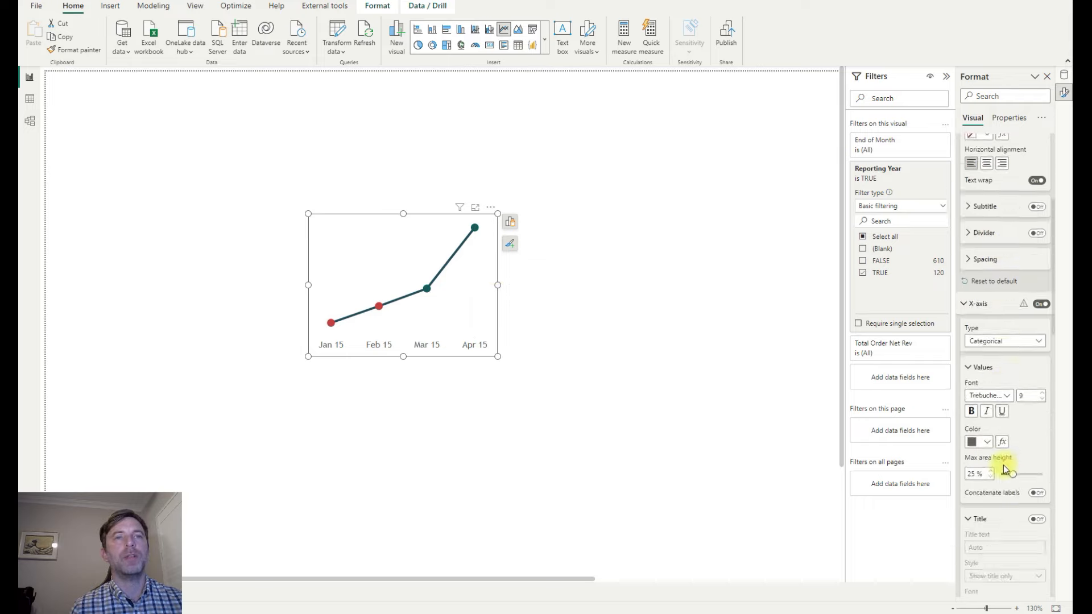
{"action": "scroll", "coordinate": [999, 436], "scroll_direction": "down", "scroll_amount": 10}
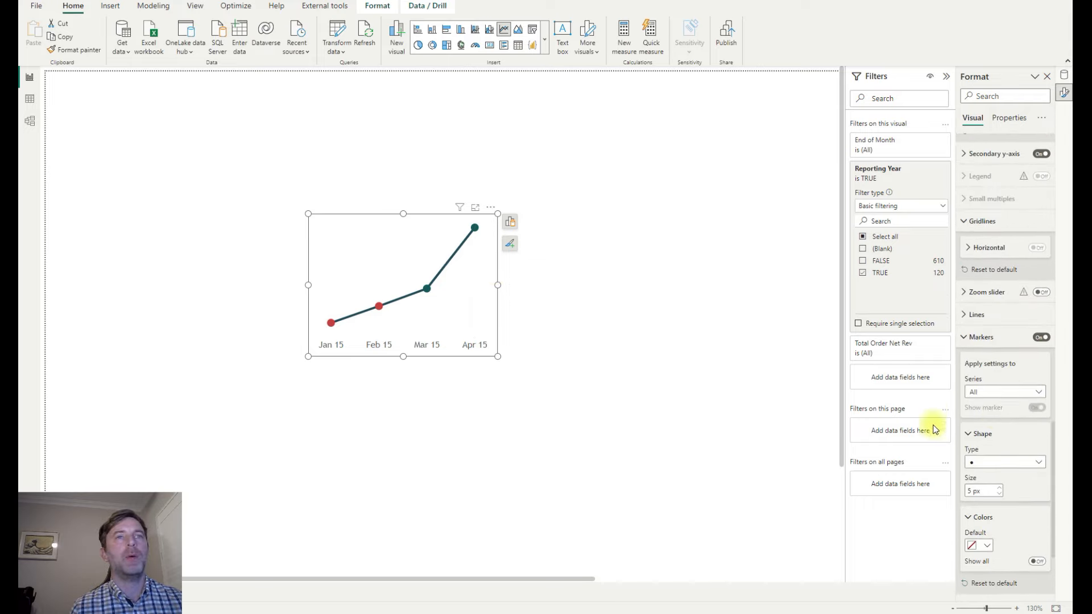
{"action": "scroll", "coordinate": [1007, 348], "scroll_direction": "down", "scroll_amount": 5}
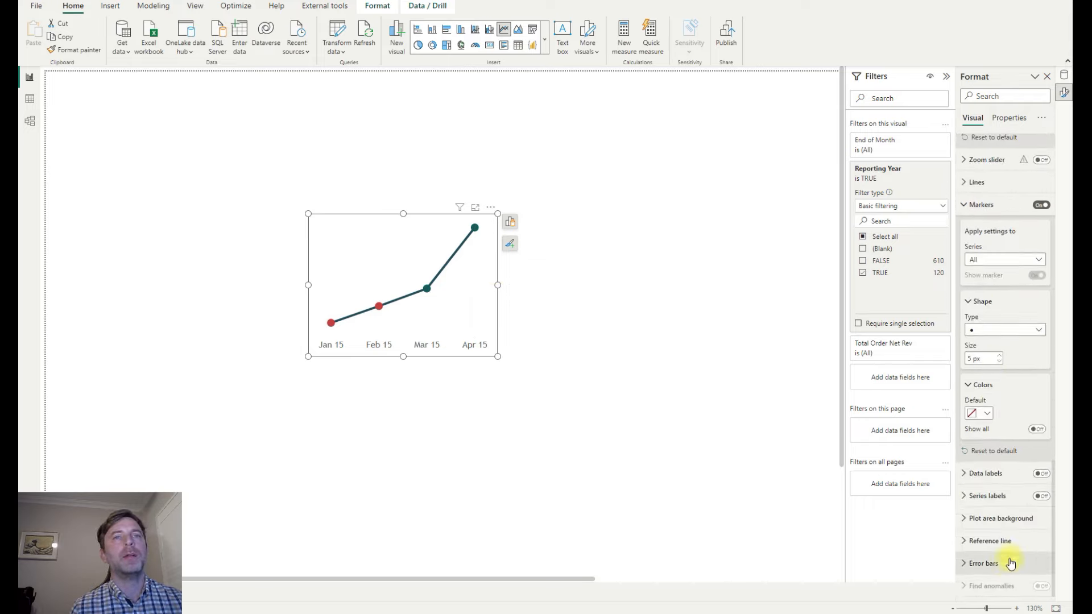
{"action": "left_click", "coordinate": [992, 542]}
{"action": "scroll", "coordinate": [987, 516], "scroll_direction": "down", "scroll_amount": 5}
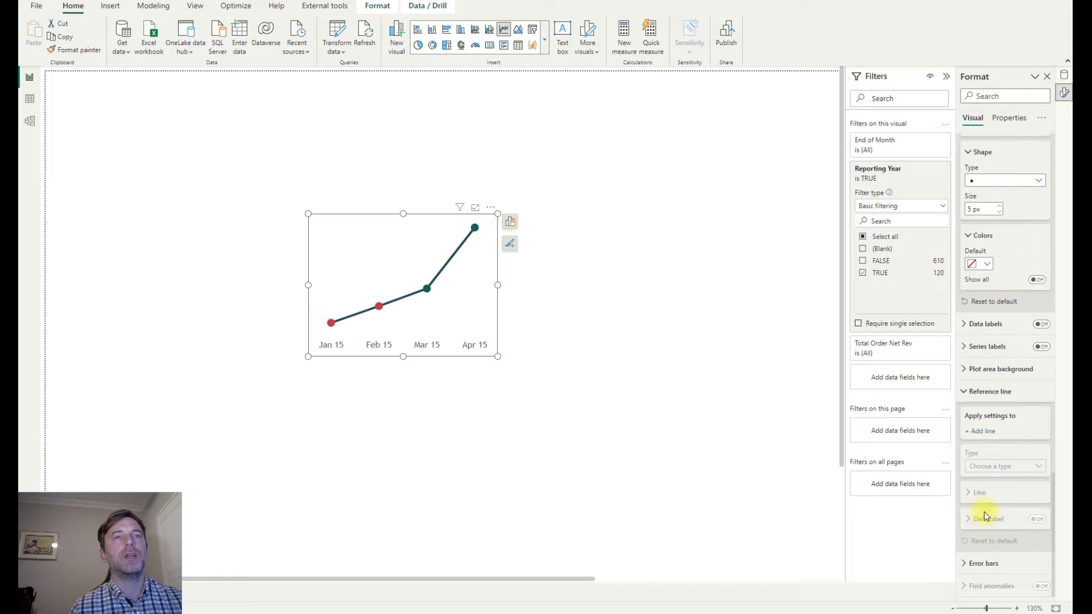
{"action": "left_click", "coordinate": [991, 432]}
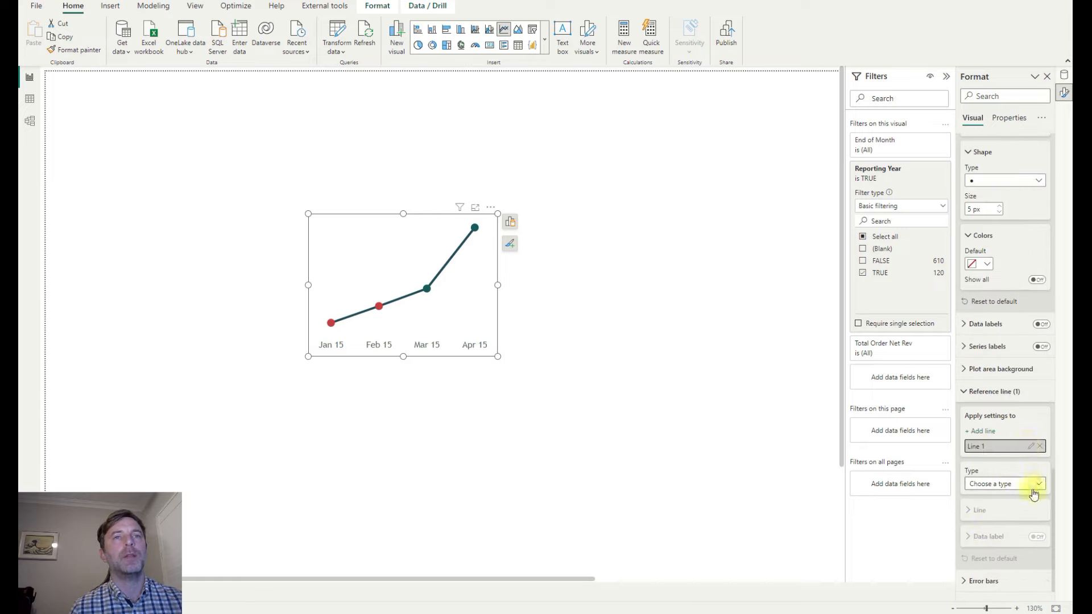
{"action": "left_click", "coordinate": [1036, 488]}
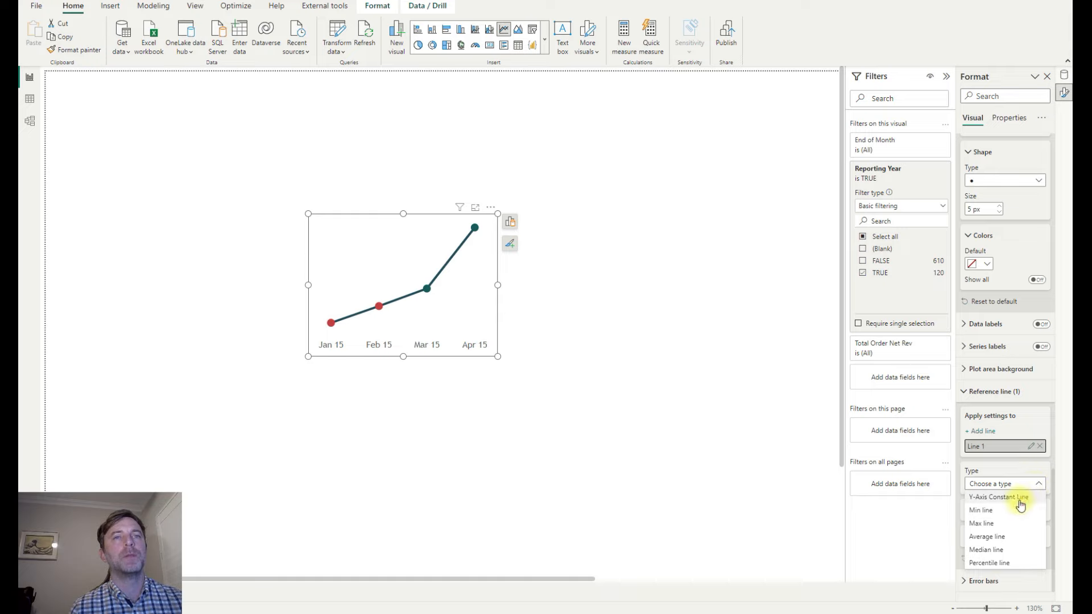
{"action": "left_click", "coordinate": [1018, 497]}
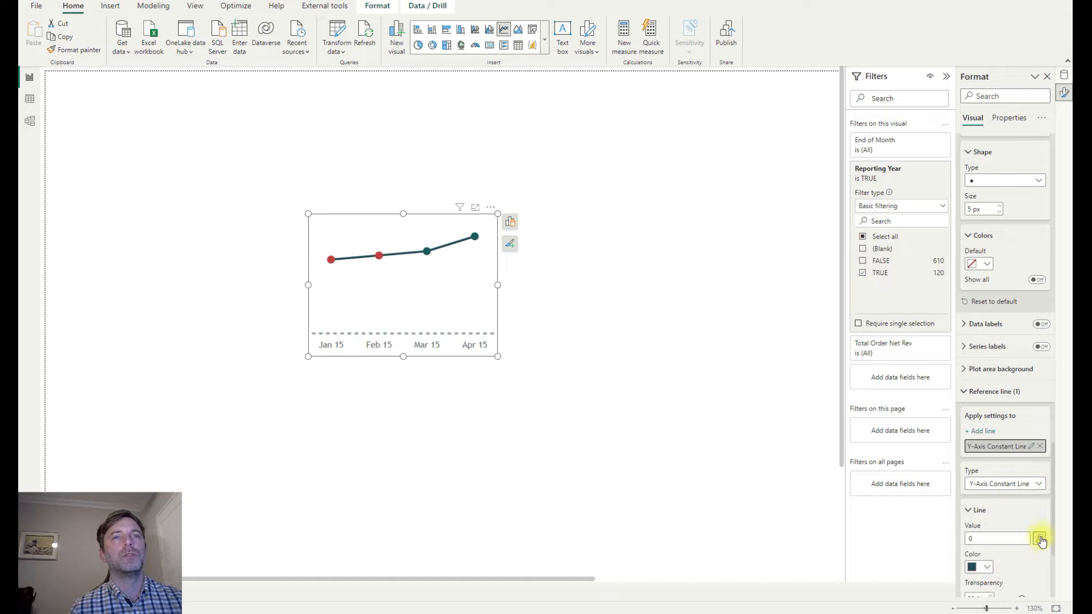
Base the reference line's value on the Target Monthly Revenue measure, using the Field value format style.
{"action": "left_click", "coordinate": [1038, 538]}
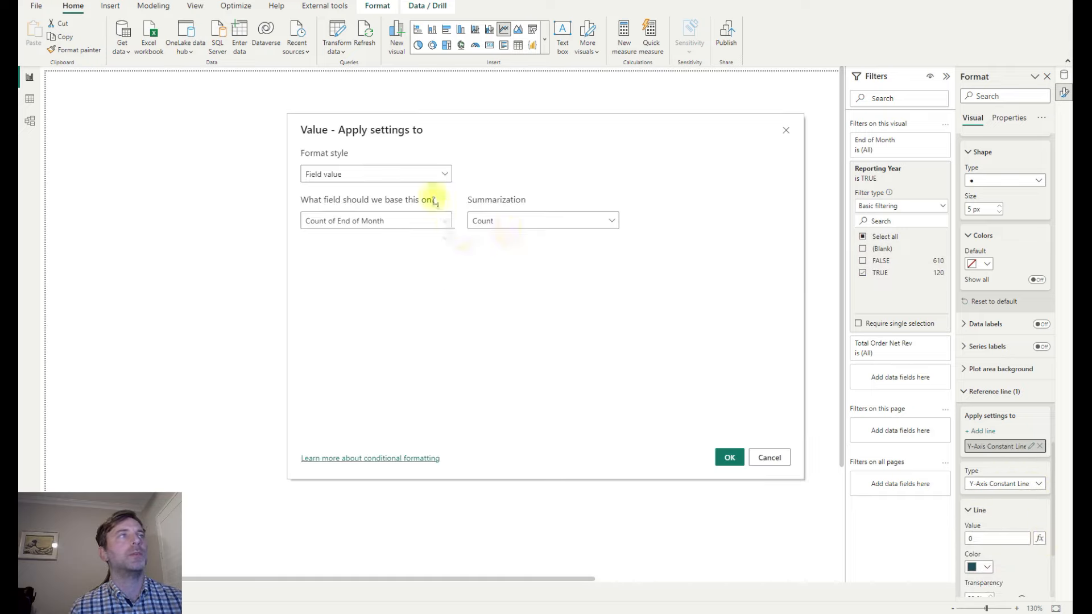
{"action": "left_click", "coordinate": [427, 175]}
{"action": "left_click", "coordinate": [394, 207]}
{"action": "left_click", "coordinate": [391, 220]}
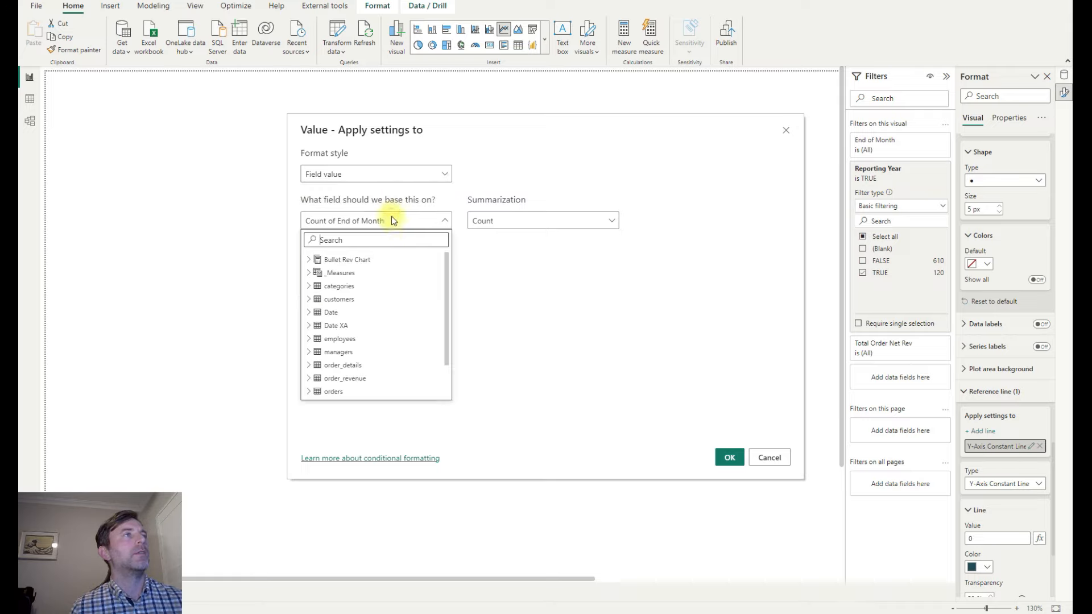
{"action": "type", "text": "targ"}
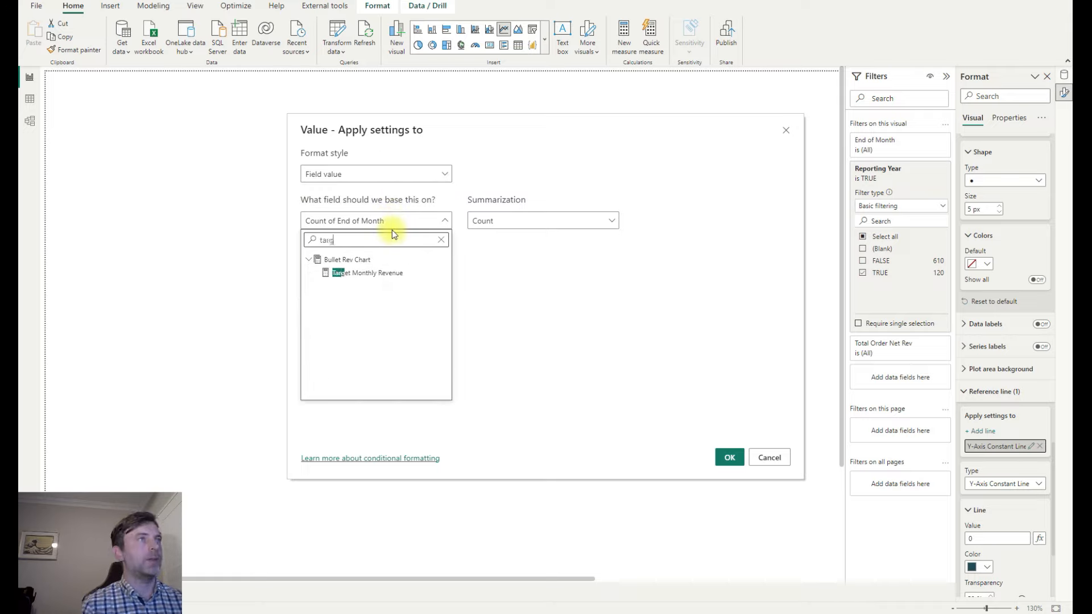
{"action": "left_click", "coordinate": [388, 273]}
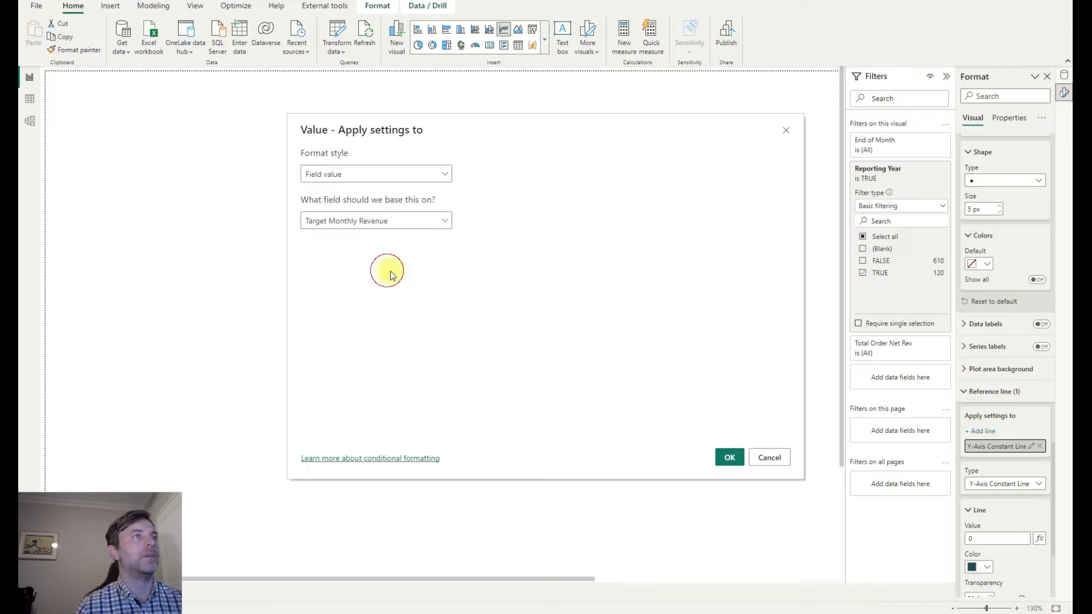
{"action": "left_click", "coordinate": [723, 451]}
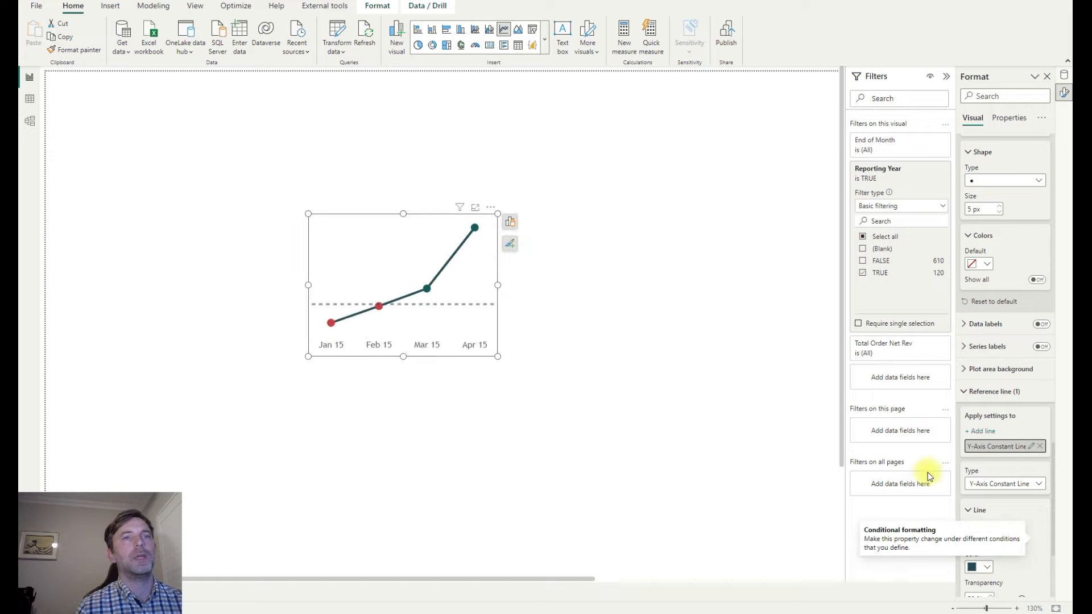
Colour the reference line White, 50% darker and turn on its data label.
{"action": "left_click", "coordinate": [1032, 511]}
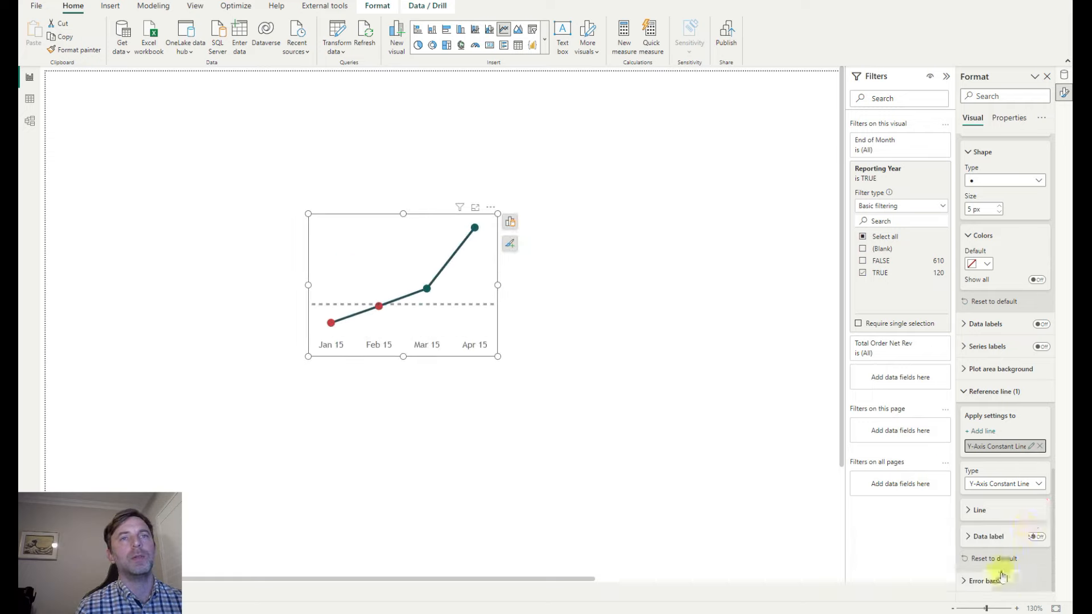
{"action": "left_click", "coordinate": [980, 511]}
{"action": "scroll", "coordinate": [1007, 523], "scroll_direction": "down", "scroll_amount": 3}
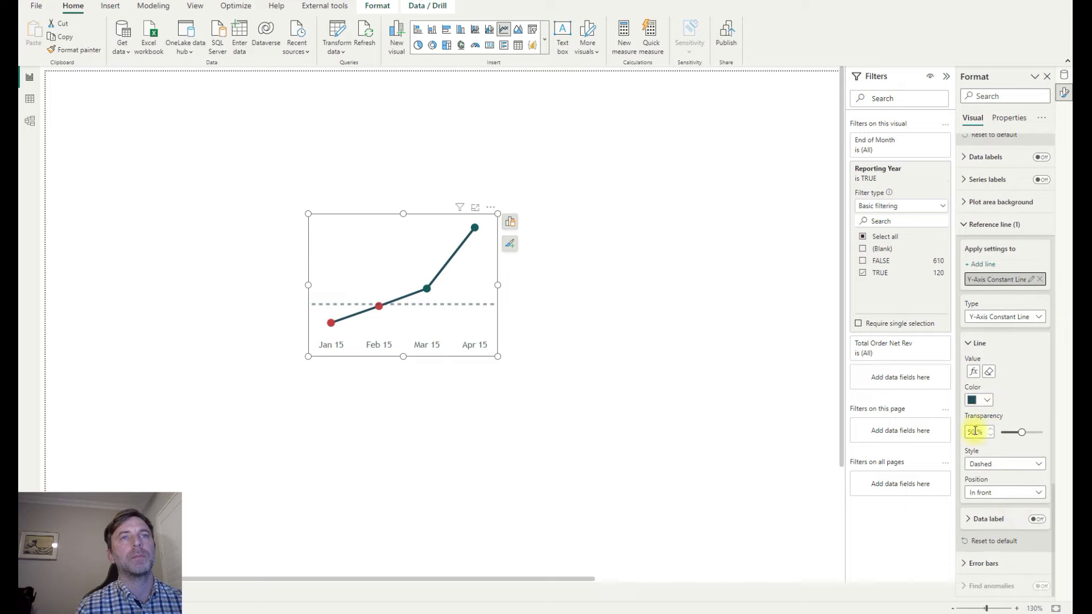
{"action": "left_click", "coordinate": [984, 400]}
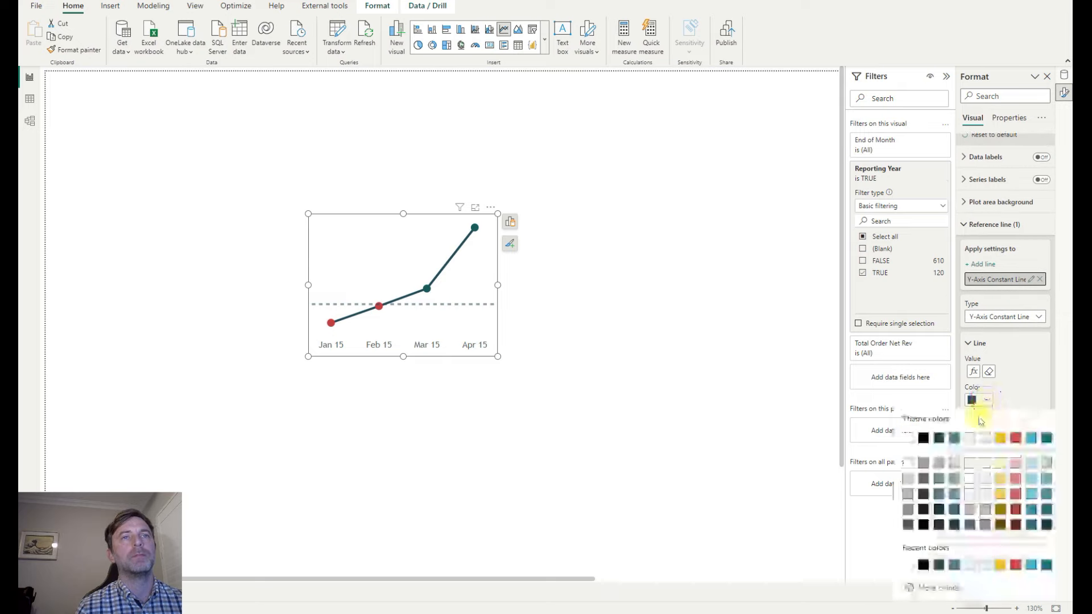
{"action": "left_click", "coordinate": [908, 493]}
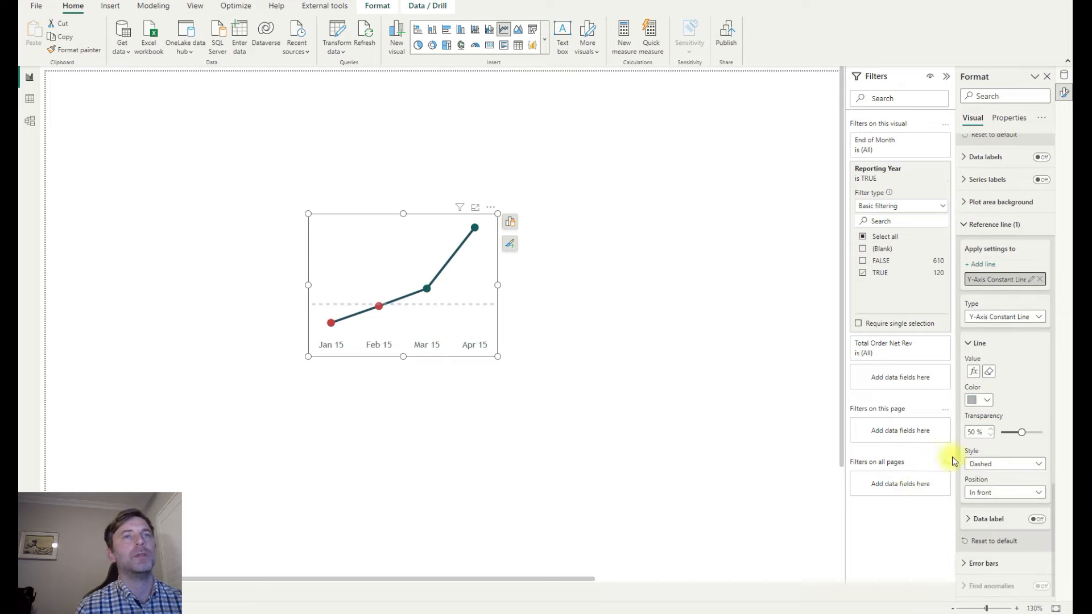
{"action": "left_click", "coordinate": [984, 401]}
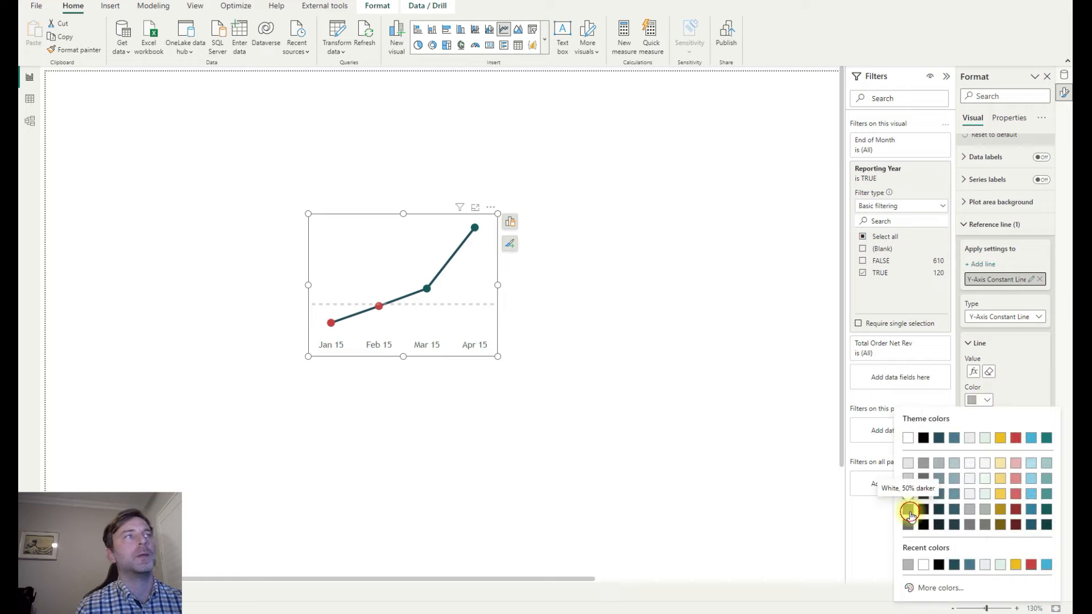
{"action": "left_click", "coordinate": [909, 512]}
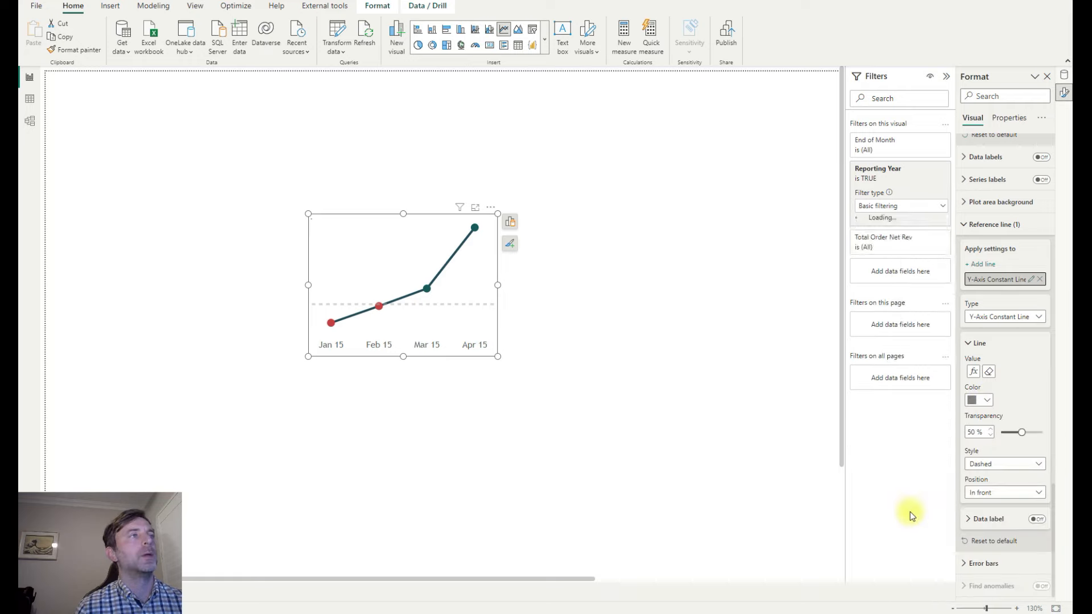
{"action": "left_click", "coordinate": [1036, 518]}
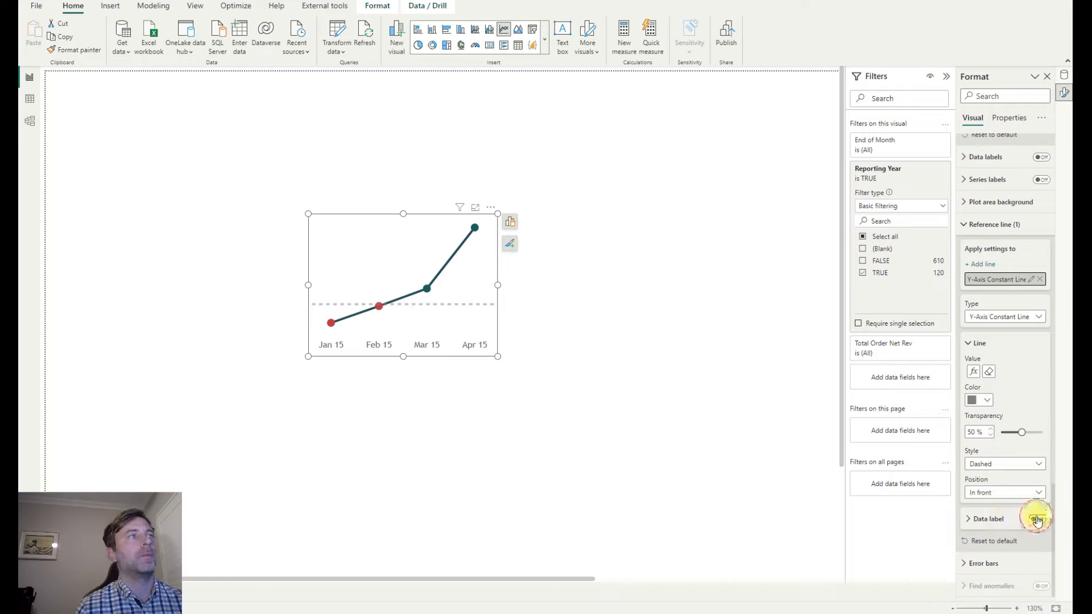
Set the style of the reference line's data label to Name.
{"action": "left_click", "coordinate": [994, 519]}
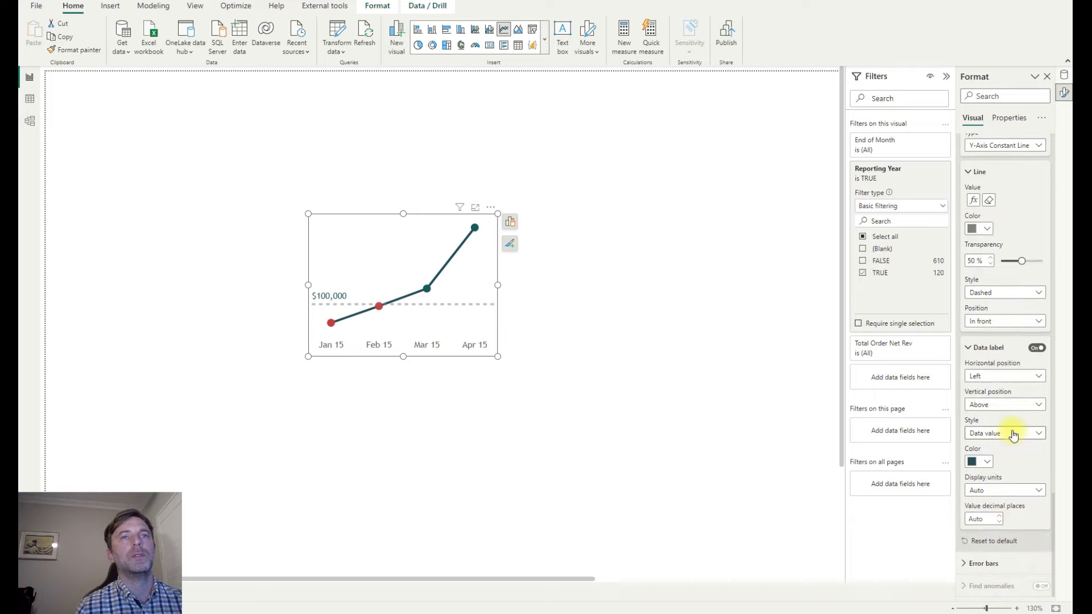
{"action": "left_click", "coordinate": [1013, 434]}
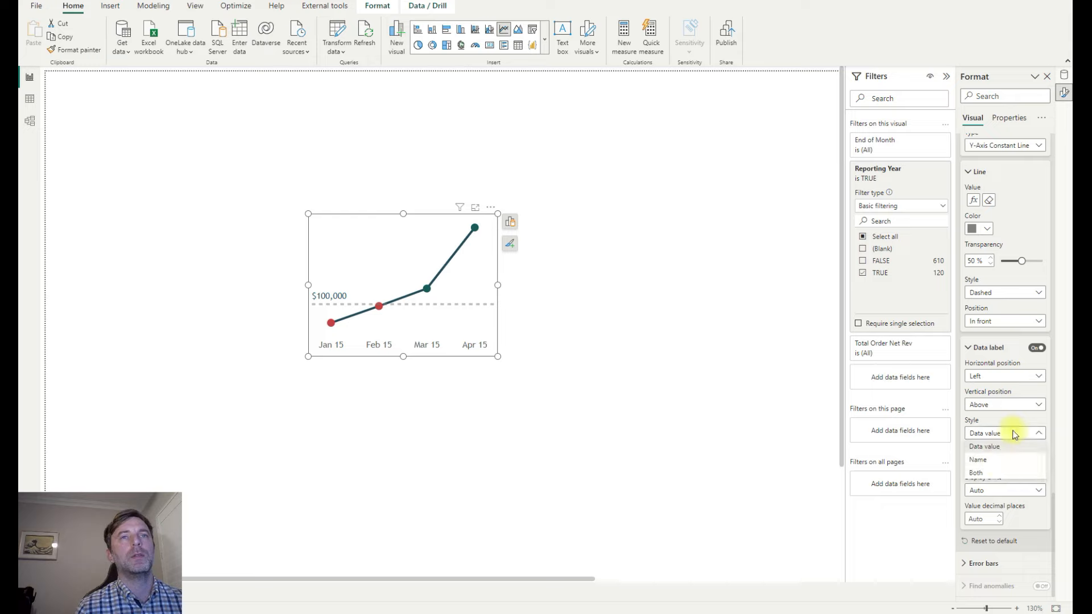
{"action": "left_click", "coordinate": [999, 463]}
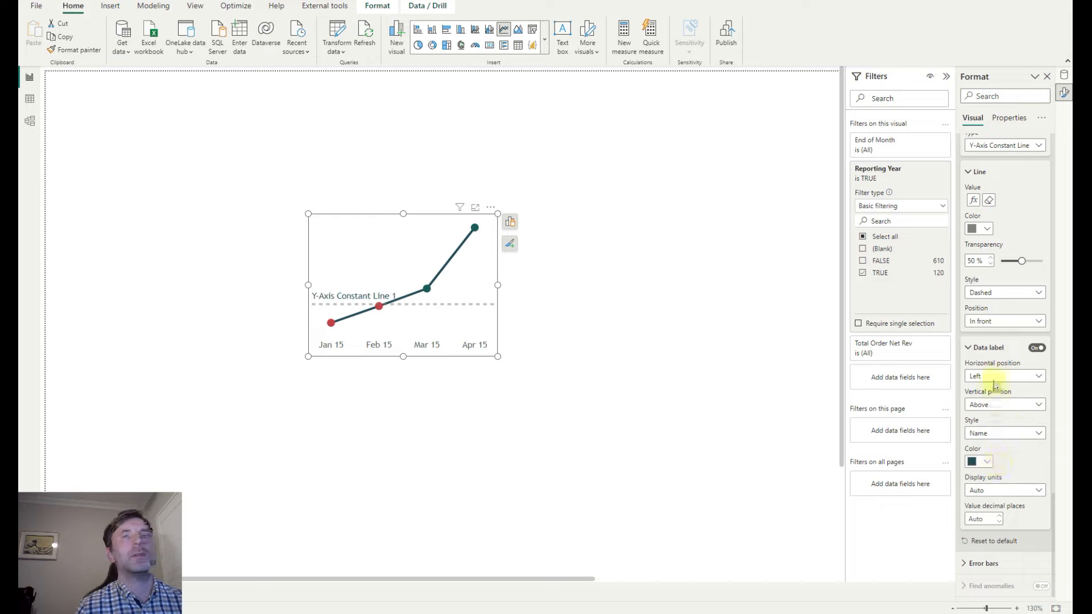
Rename the line chart's reference line as Target Rev.
{"action": "scroll", "coordinate": [1019, 309], "scroll_direction": "up", "scroll_amount": 4}
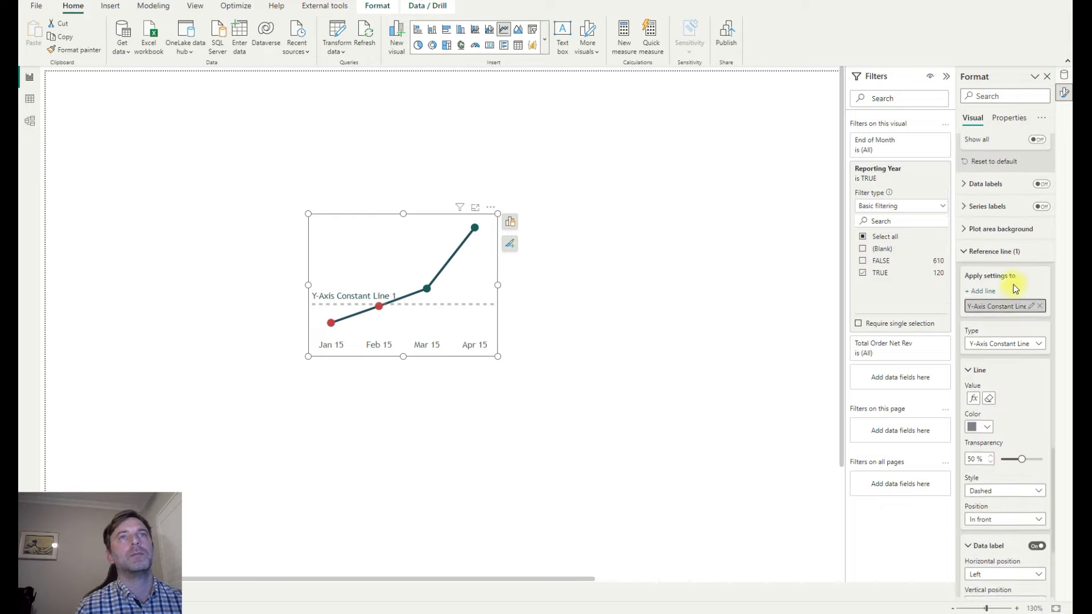
{"action": "double_click", "coordinate": [971, 317]}
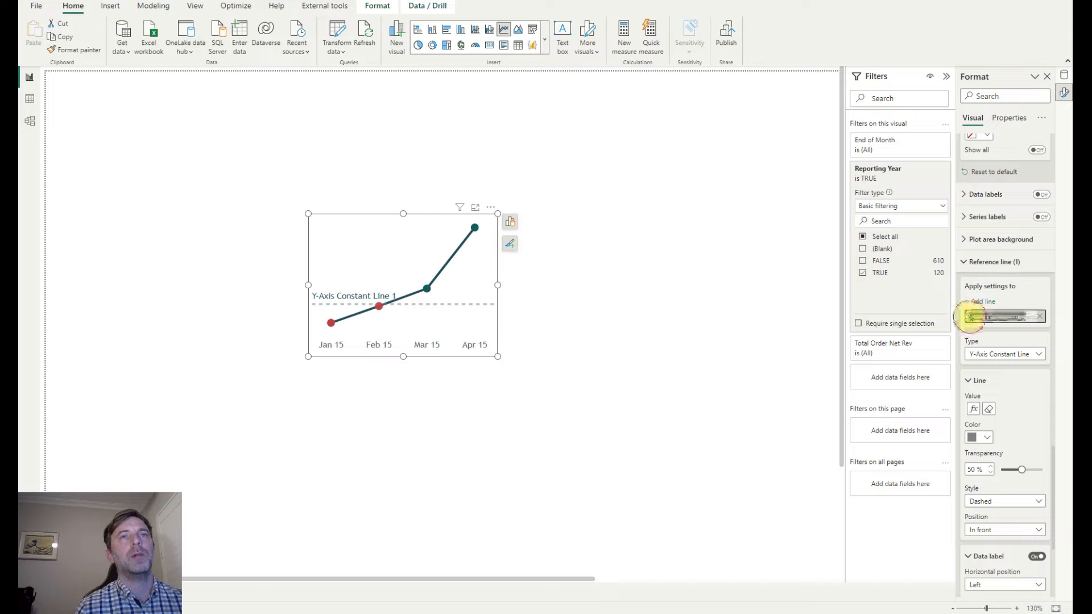
{"action": "type", "text": "Target Rev"}
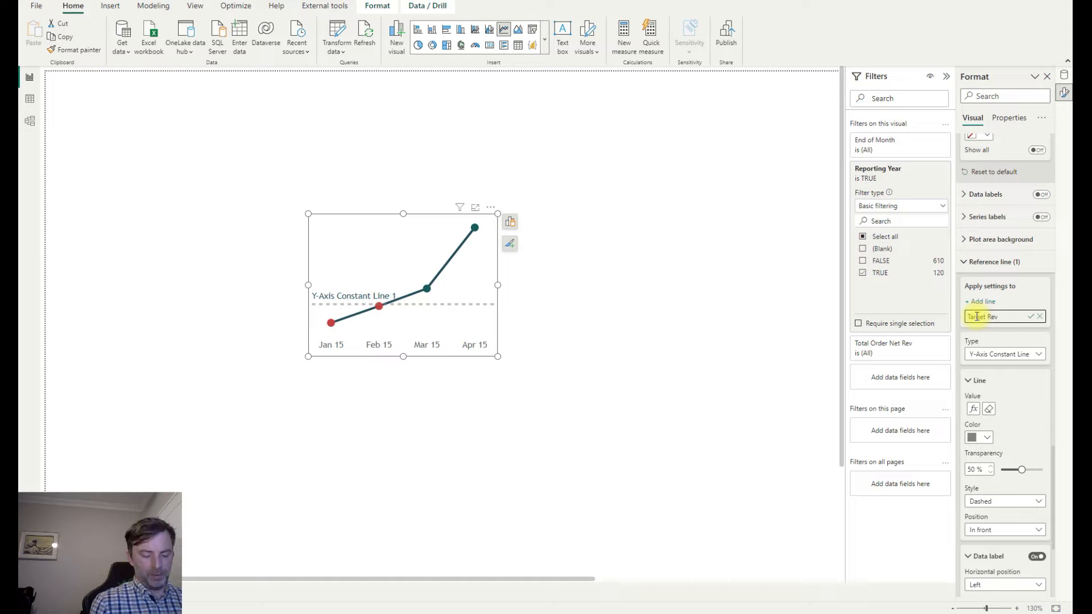
{"action": "key", "text": "Return"}
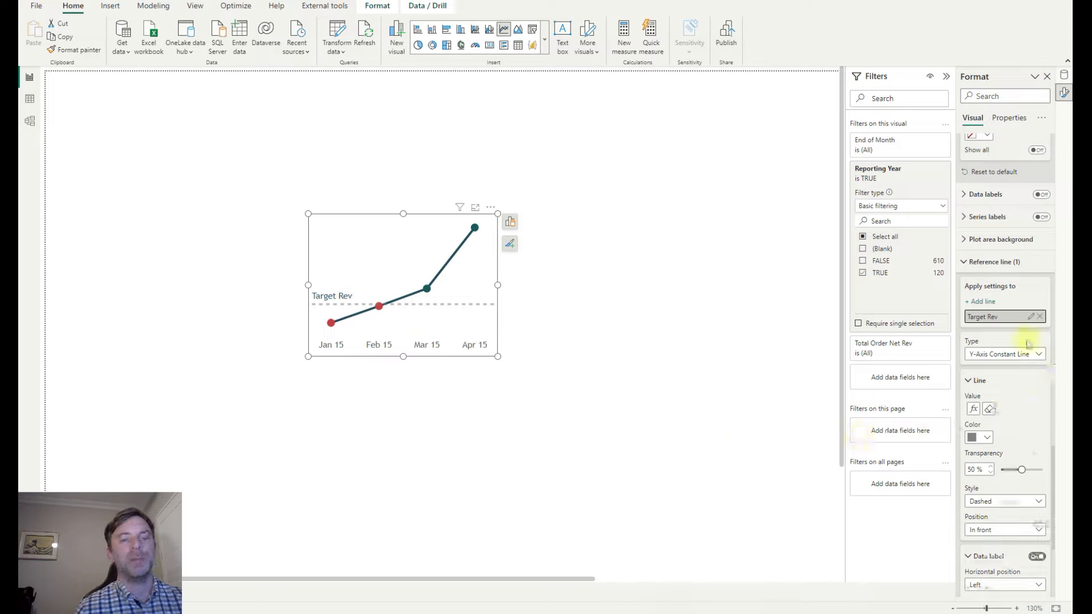
{"action": "scroll", "coordinate": [1024, 353], "scroll_direction": "up", "scroll_amount": 10}
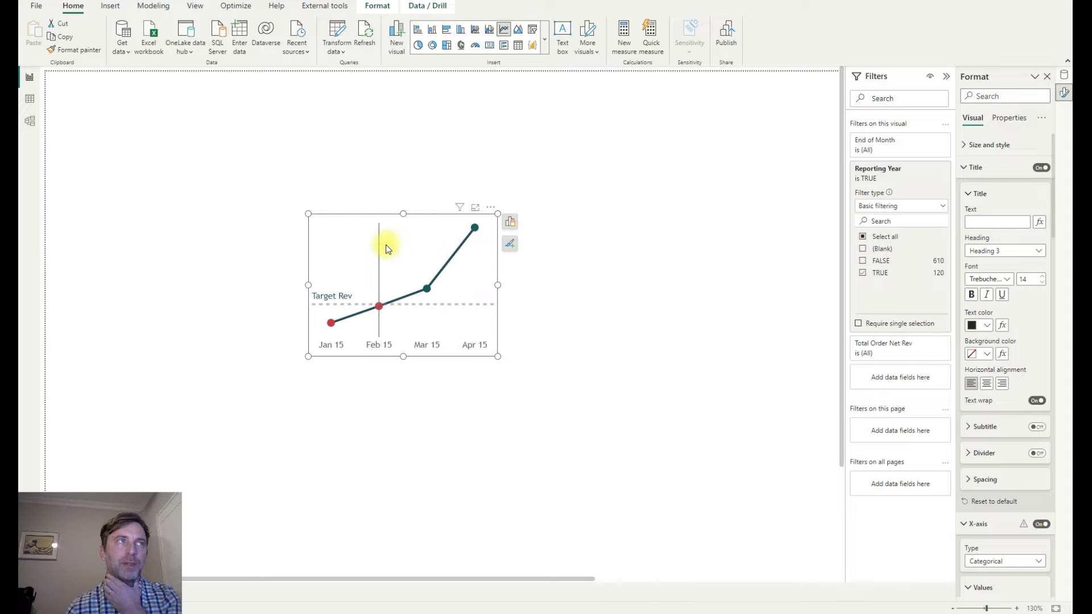
{"action": "mouse_move", "coordinate": [387, 246]}
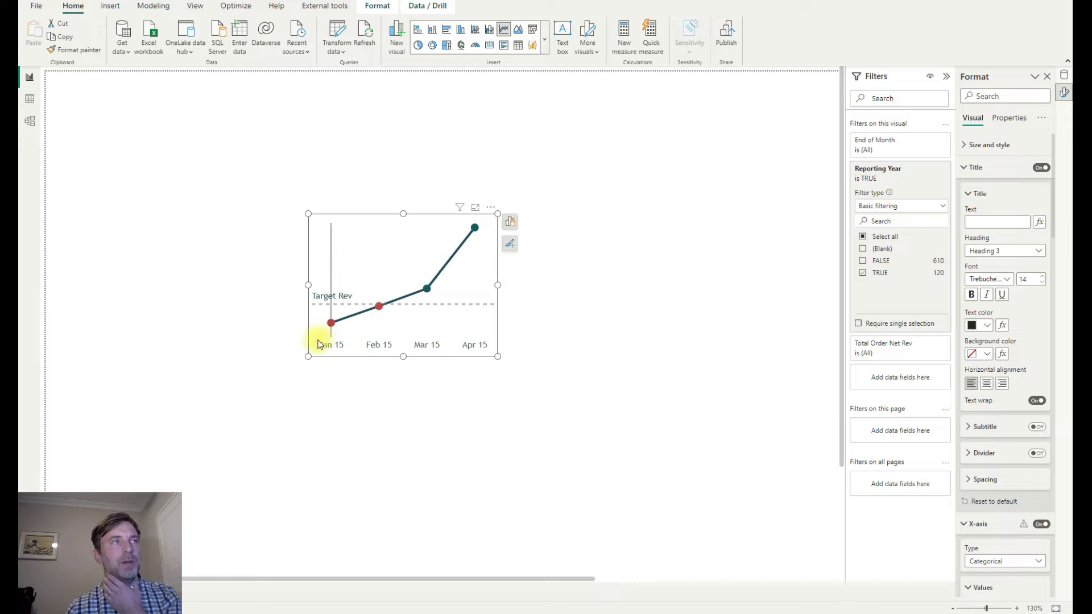
{"action": "left_click", "coordinate": [375, 6]}
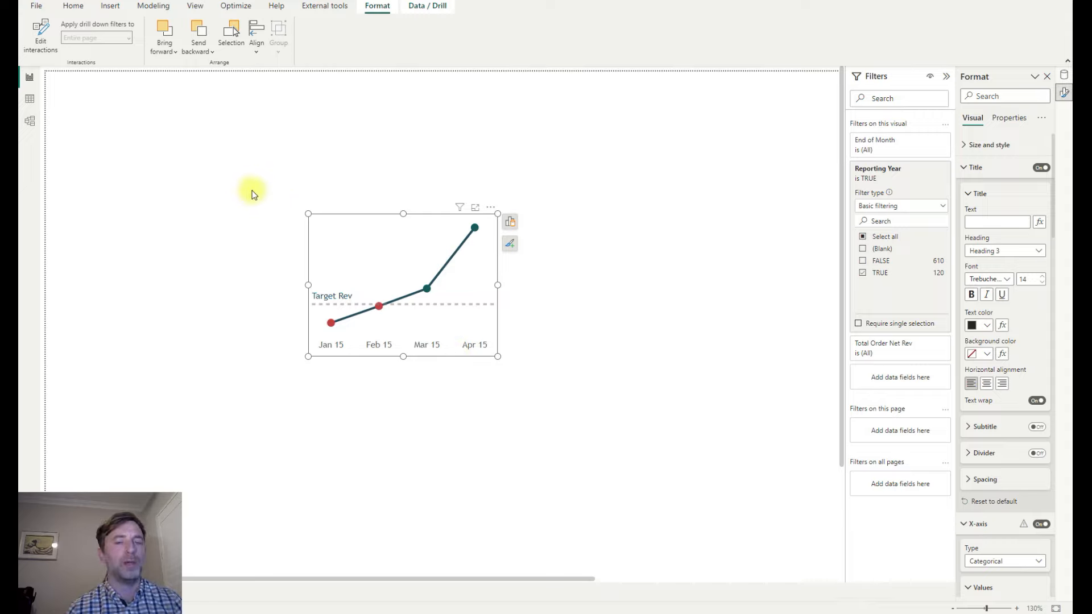
In the data model diagram, inspect the Date XA table and place it between the Date and order_details tables, aligned beneath Date.
{"action": "left_click", "coordinate": [29, 121]}
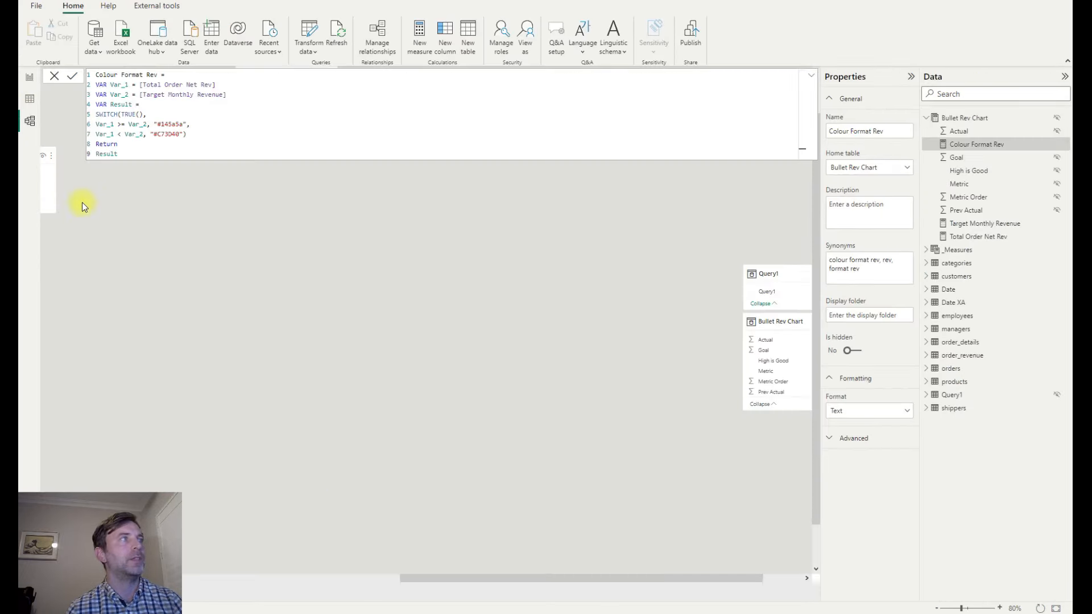
{"action": "left_click_drag", "start_coordinate": [421, 575], "coordinate": [141, 561]}
{"action": "left_click", "coordinate": [505, 464]}
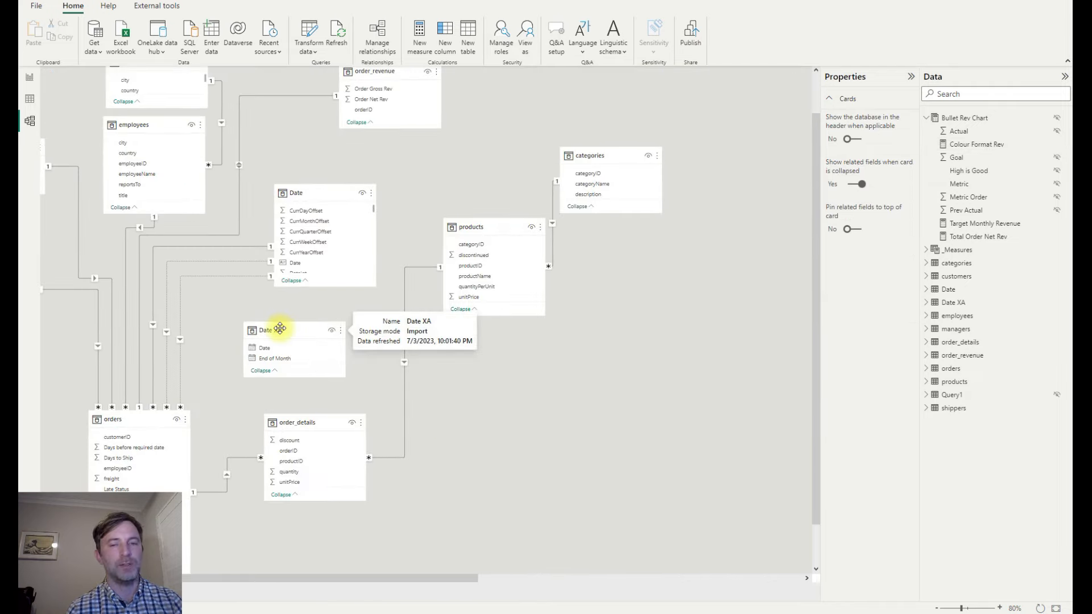
{"action": "left_click_drag", "start_coordinate": [280, 333], "coordinate": [315, 322]}
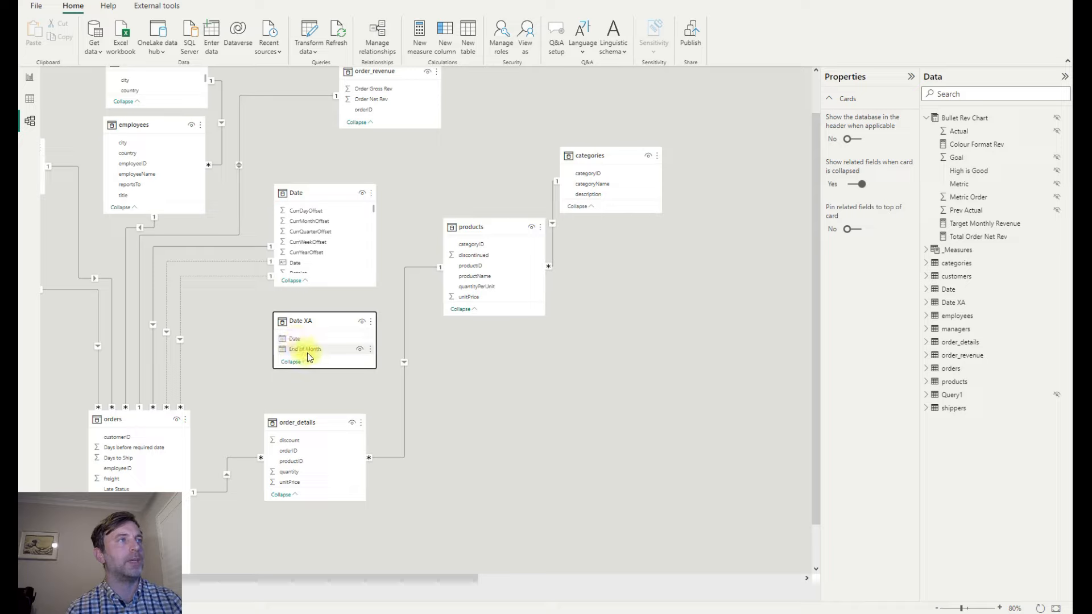
{"action": "scroll", "coordinate": [327, 248], "scroll_direction": "down", "scroll_amount": 1}
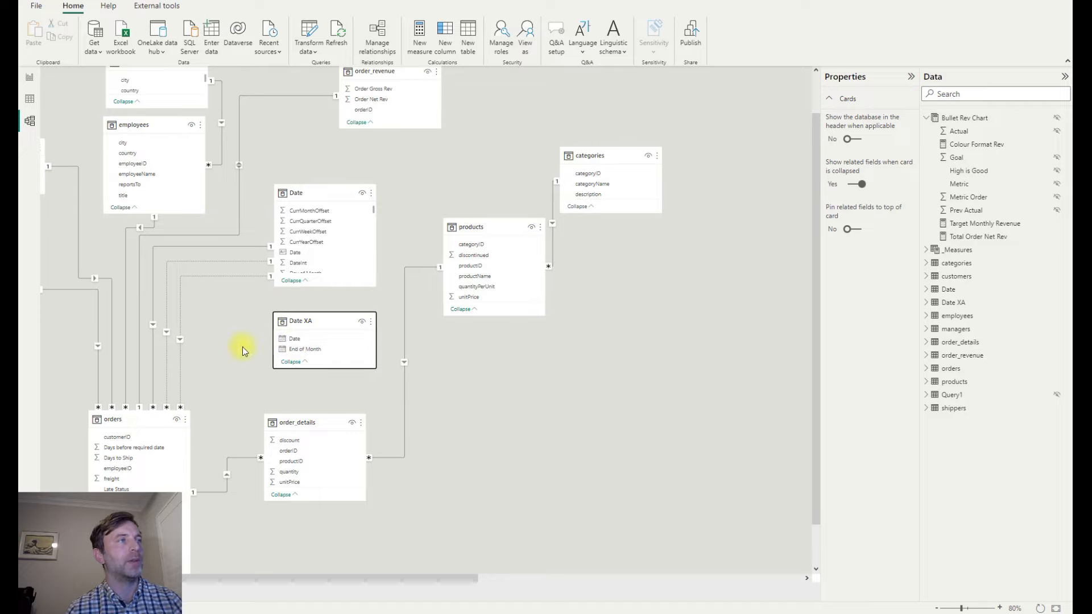
{"action": "left_click", "coordinate": [324, 324]}
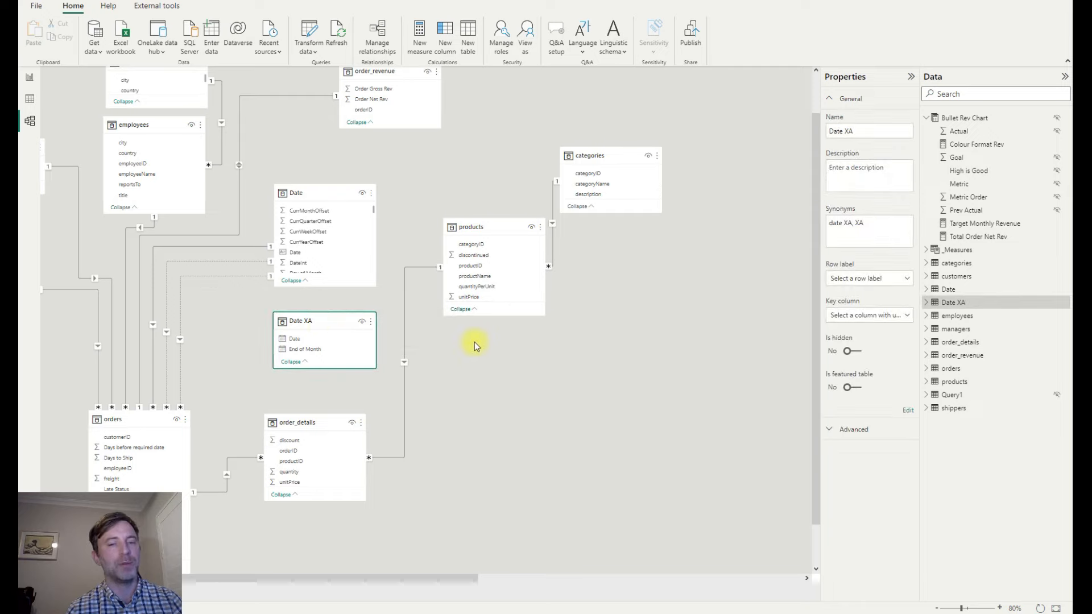
{"action": "mouse_move", "coordinate": [329, 322]}
{"action": "left_mouse_down"}
{"action": "mouse_move", "coordinate": [339, 324]}
{"action": "mouse_move", "coordinate": [330, 330]}
{"action": "left_mouse_up"}
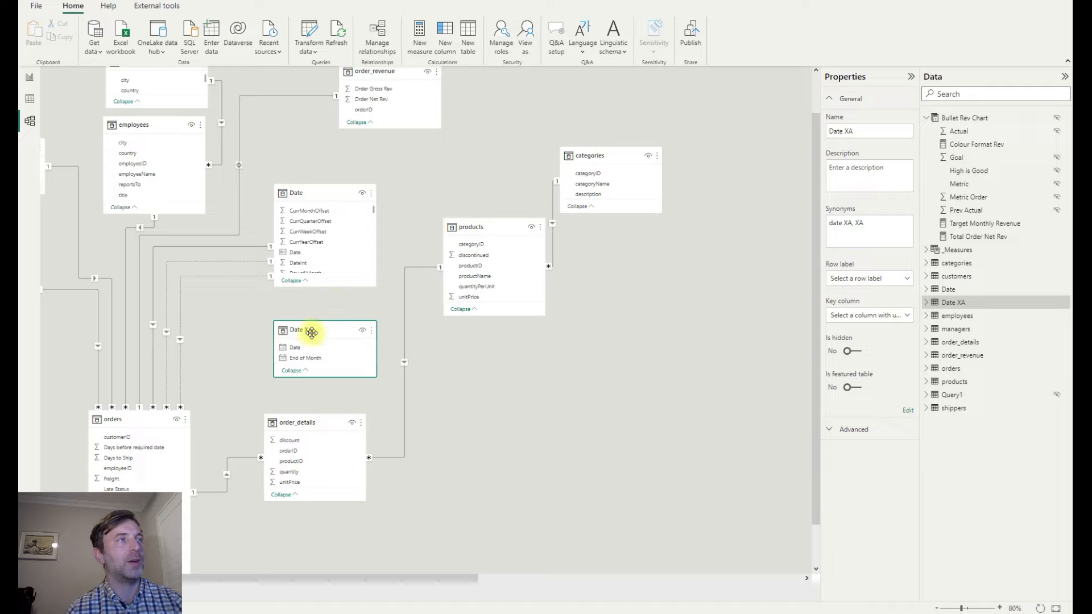
{"action": "left_click_drag", "start_coordinate": [326, 330], "coordinate": [328, 316]}
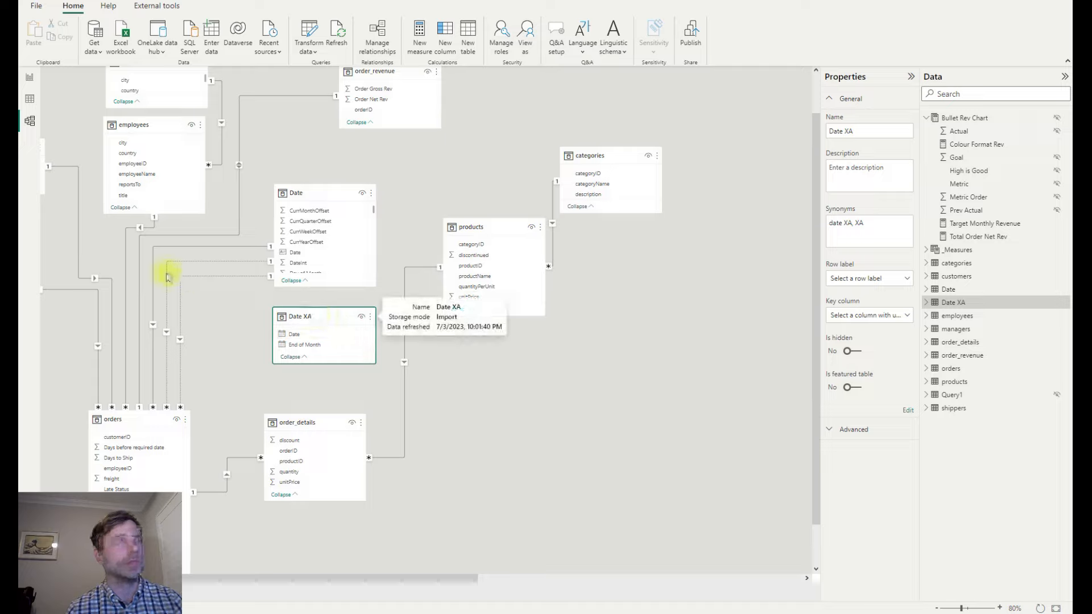
Return to the report and start a new measure named Net Rev - RM.
{"action": "left_click", "coordinate": [30, 79]}
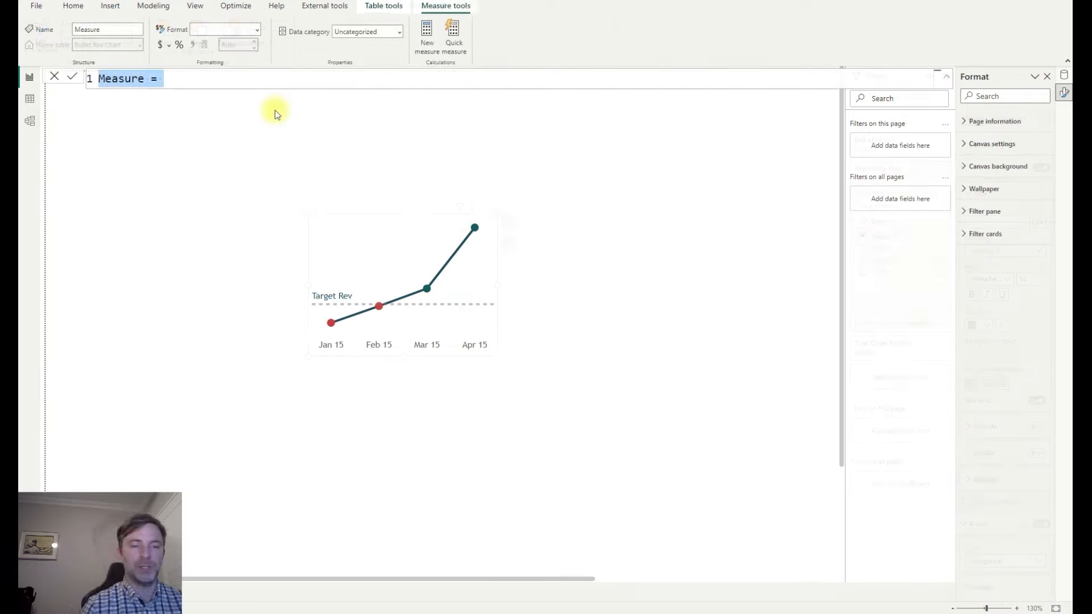
{"action": "type", "text": "N"}
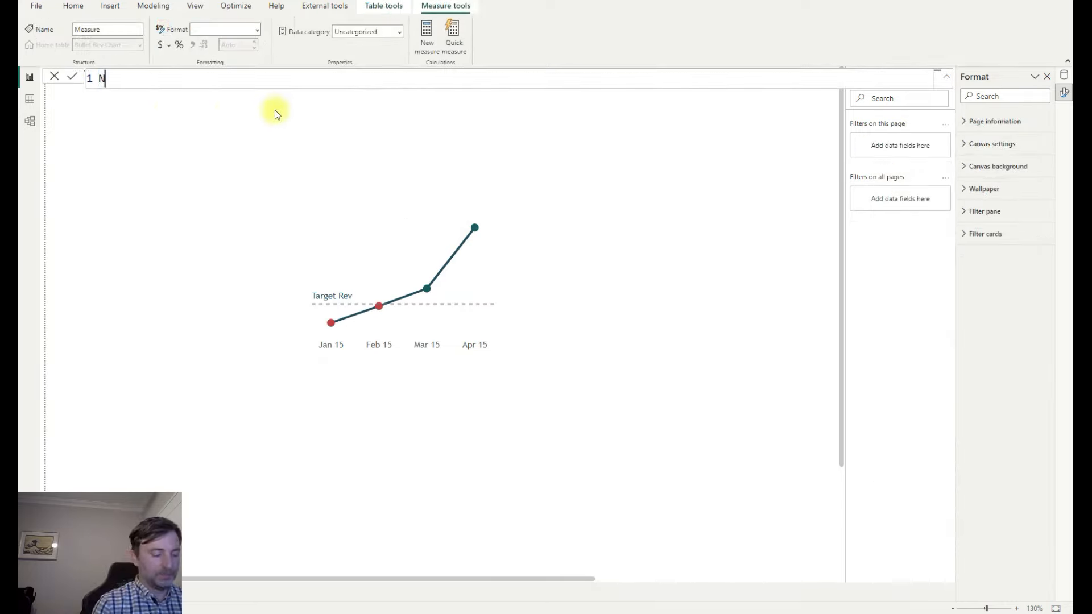
{"action": "type", "text": "ett"}
{"action": "key", "text": "BackSpace"}
{"action": "type", "text": "Re"}
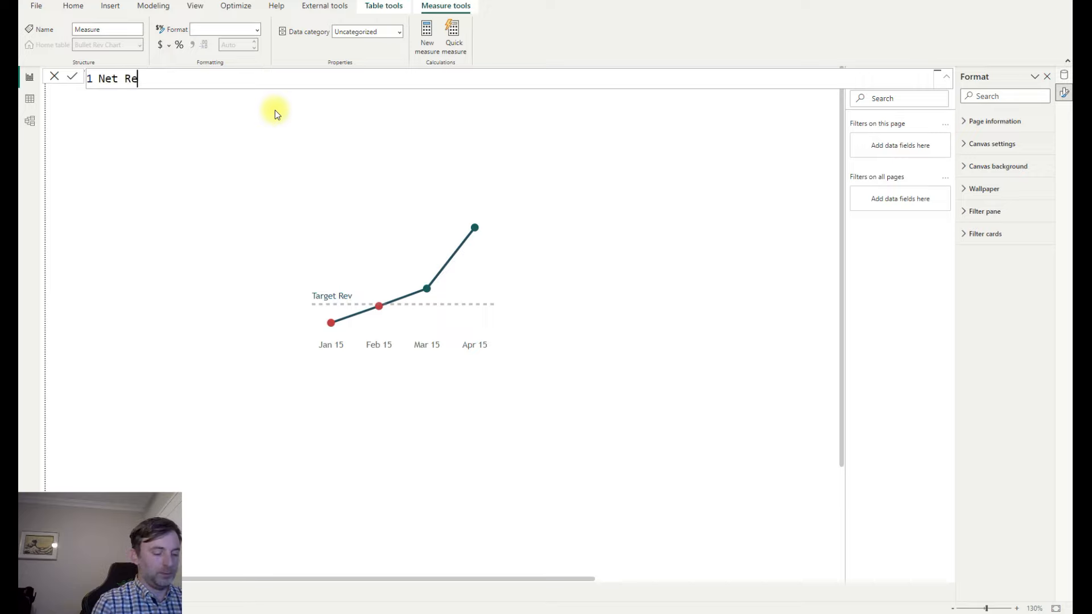
{"action": "type", "text": "v - RM "}
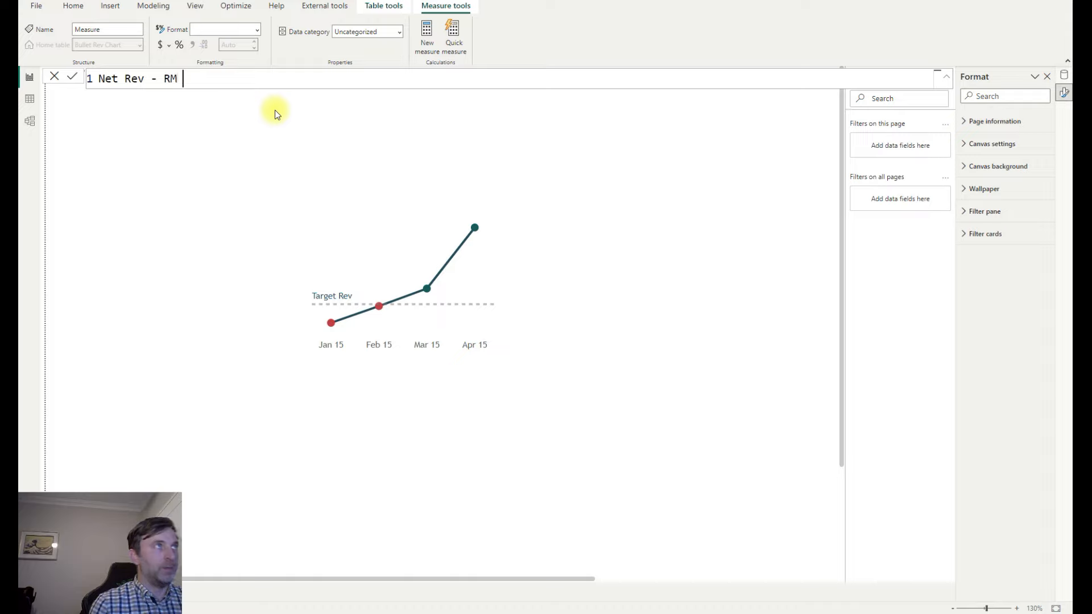
{"action": "type", "text": "="}
{"action": "key", "text": "shift+Return"}
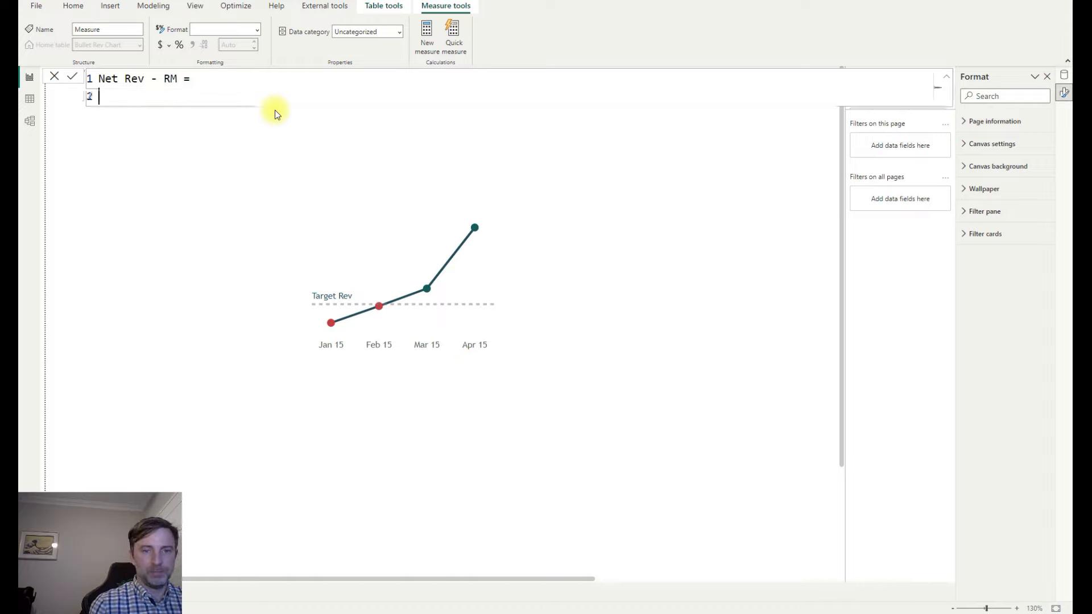
Define a variable SelectMonth in the measure as SELECTEDVALUE('Date XA'[End of Month]).
{"action": "type", "text": "VAR"}
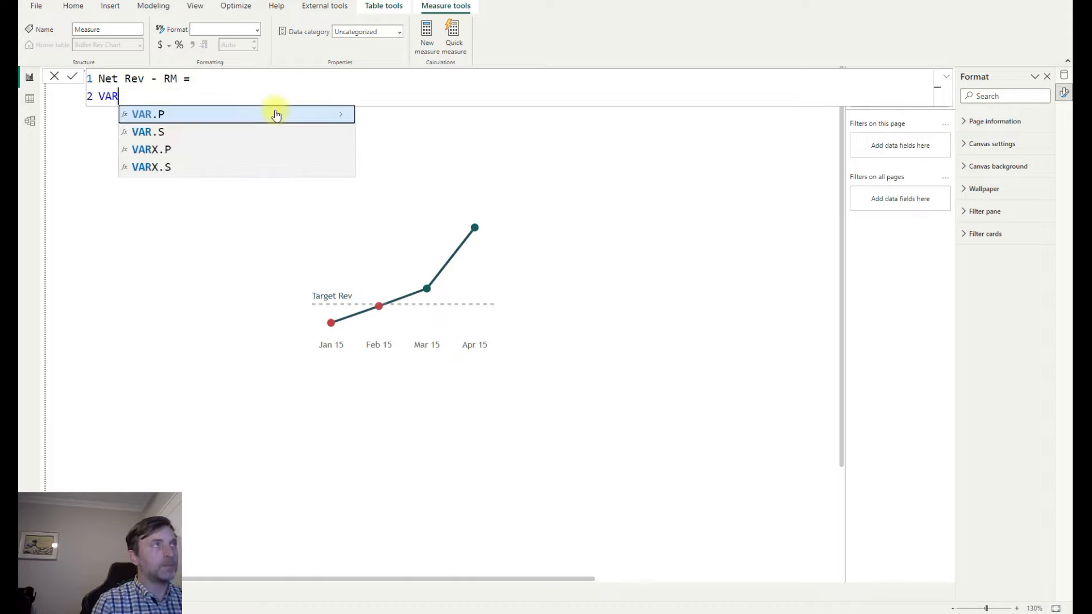
{"action": "type", "text": " Sele"}
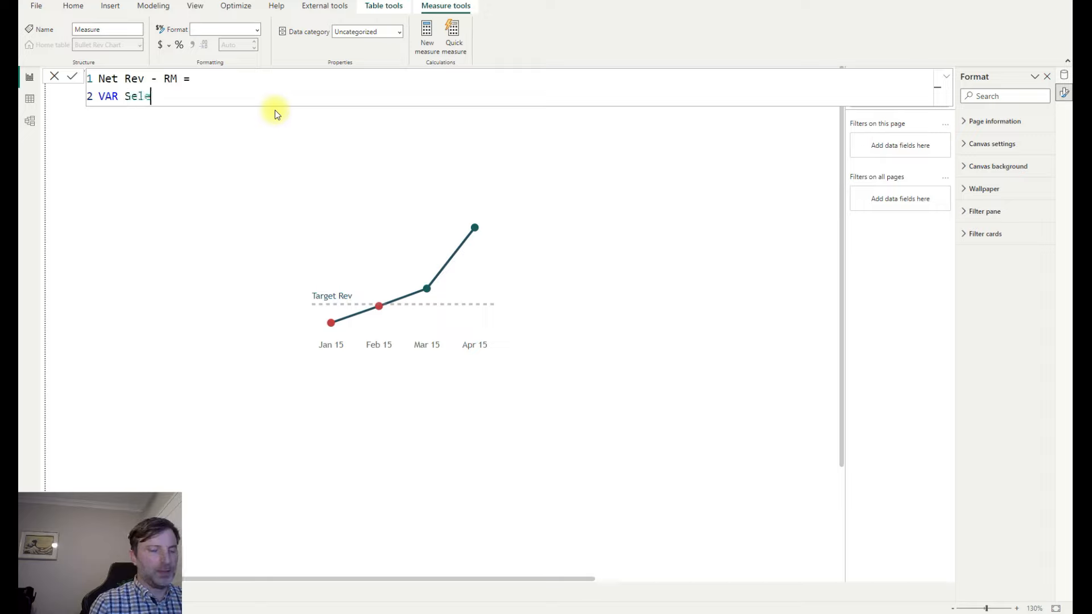
{"action": "type", "text": "ctMonth"}
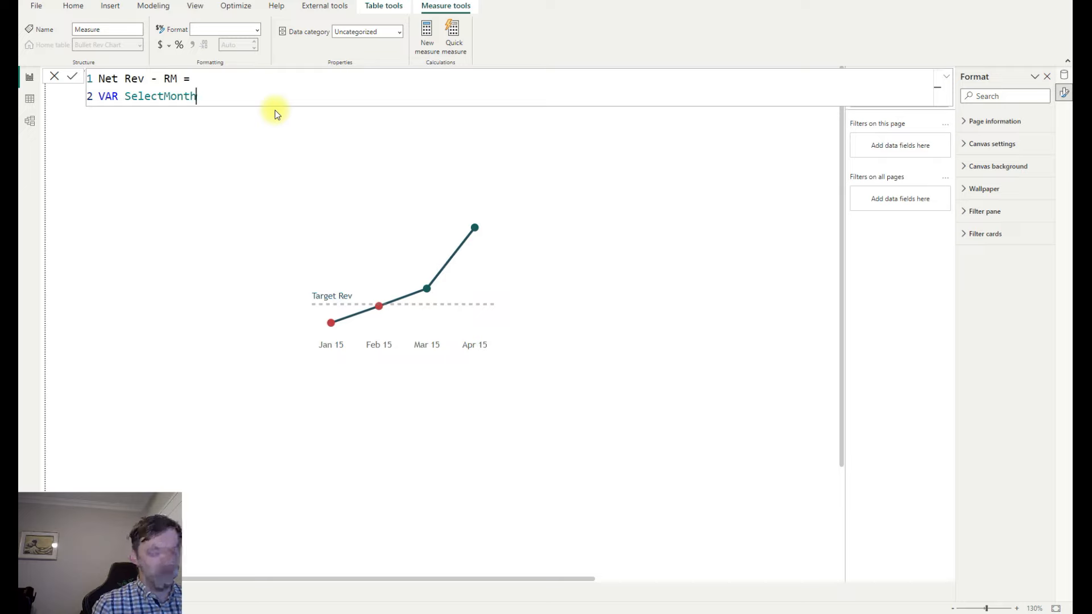
{"action": "type", "text": "= SELEC"}
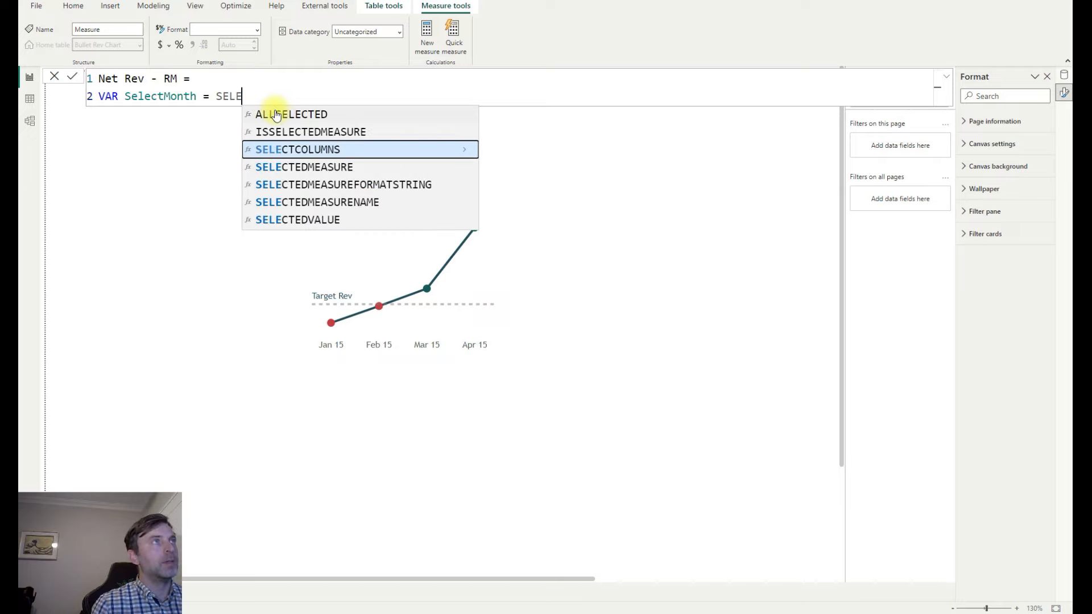
{"action": "key", "text": "Down"}
{"action": "key", "text": "Down"}
{"action": "key", "text": "Down"}
{"action": "key", "text": "Down"}
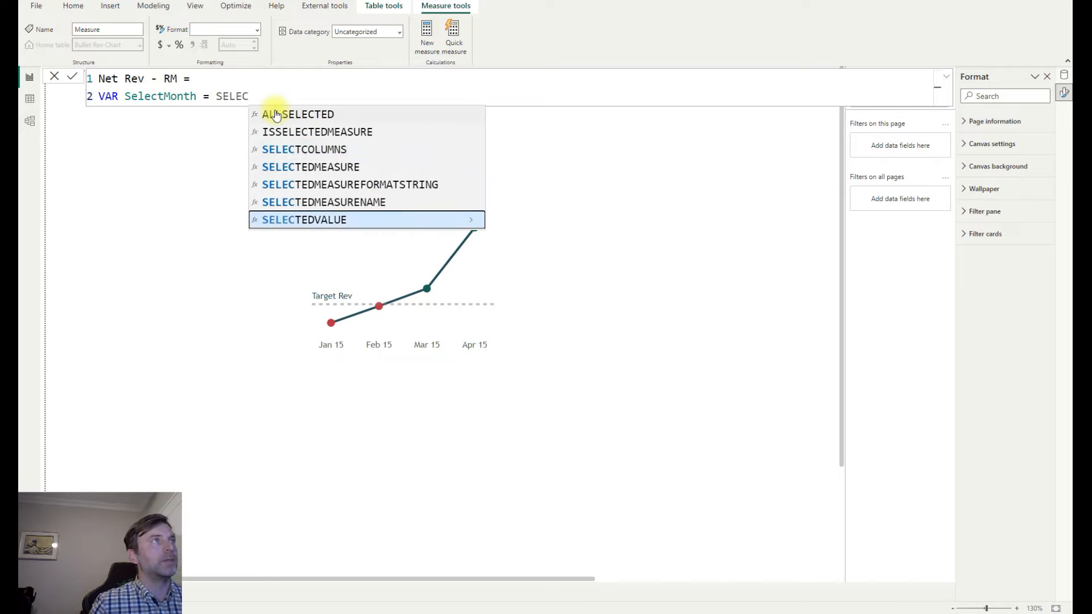
{"action": "key", "text": "Tab"}
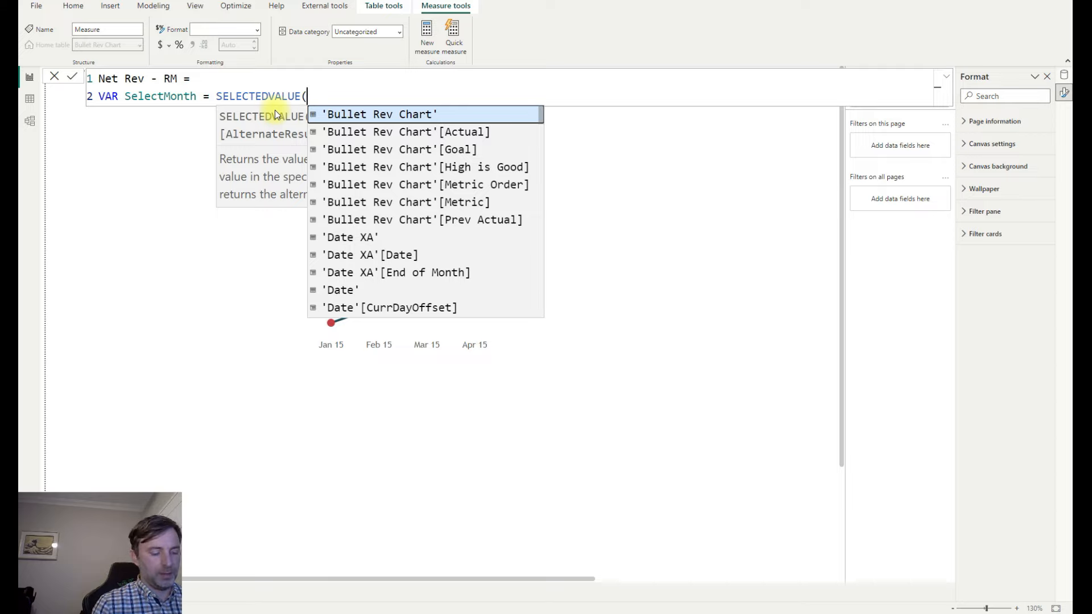
{"action": "type", "text": "End"}
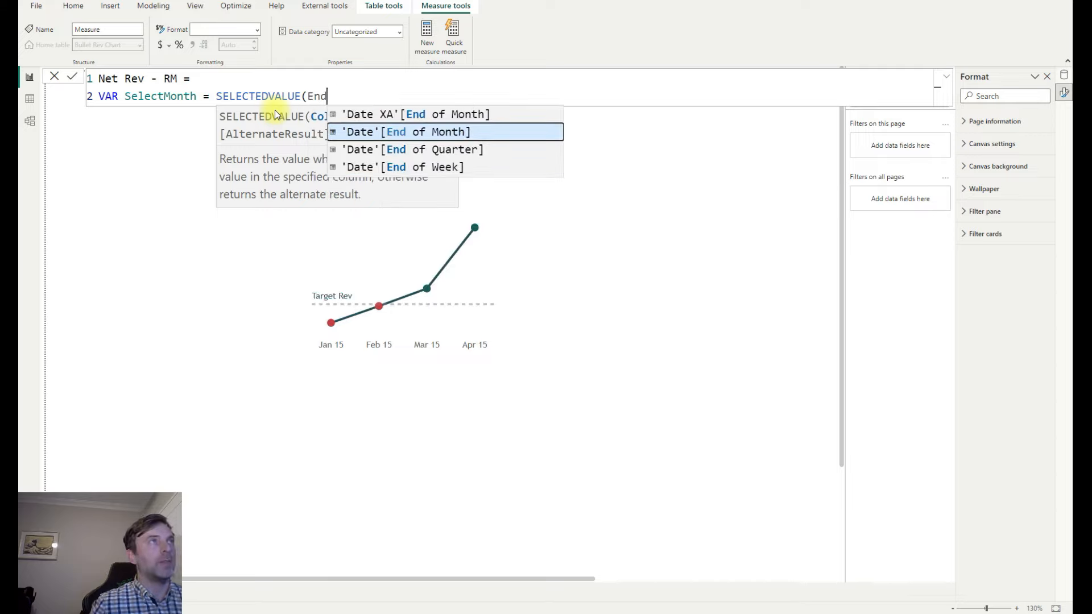
{"action": "key", "text": "Down"}
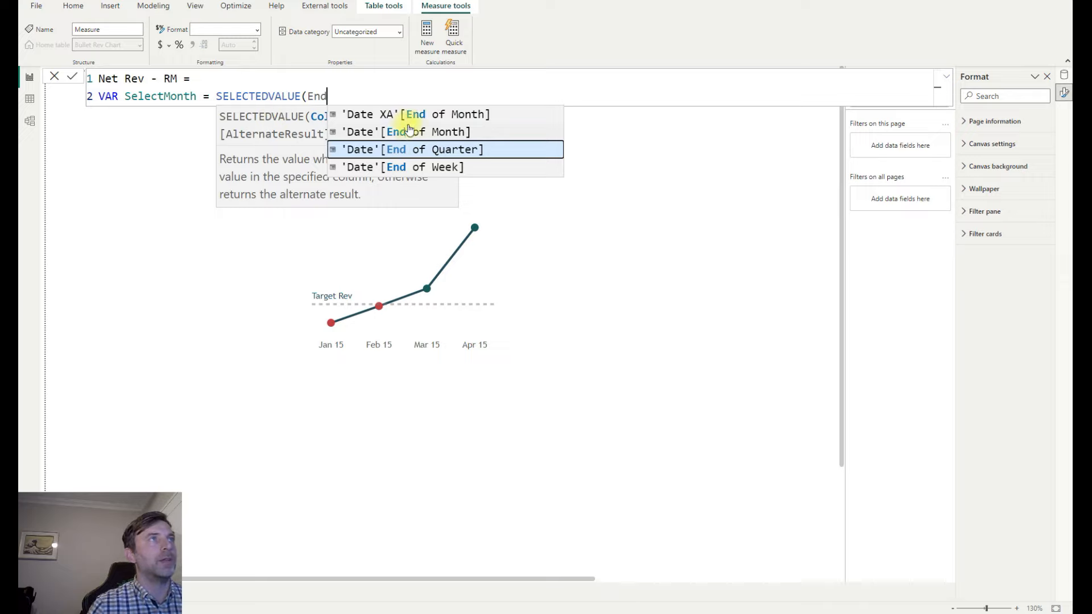
{"action": "left_click", "coordinate": [375, 115]}
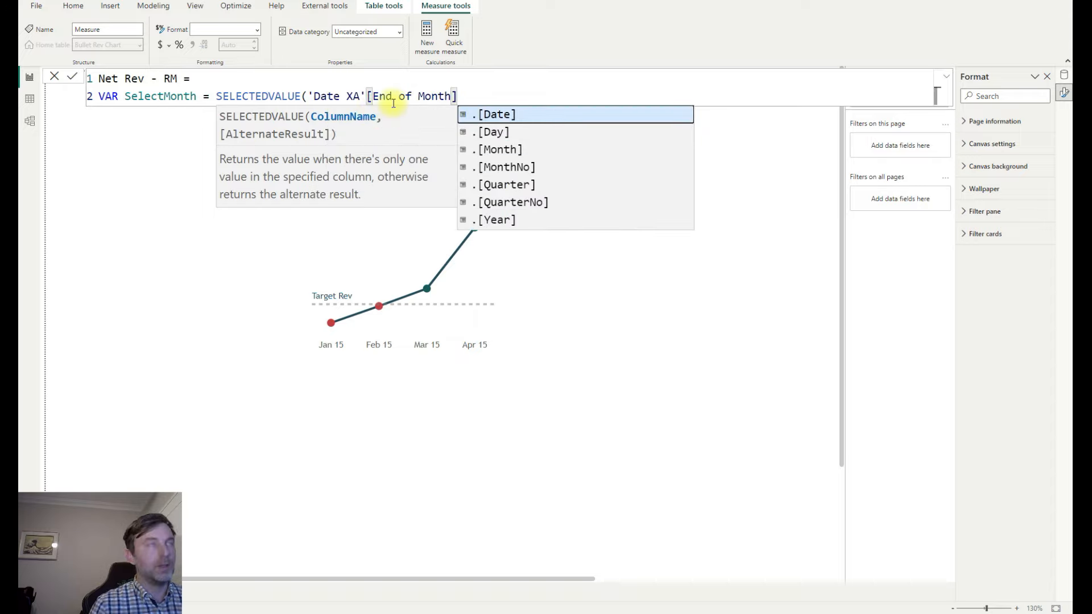
{"action": "type", "text": ")"}
Add a Return section to the measure that starts a Calculate on the [Total Order Net Rev] measure.
{"action": "key", "text": "shift+Return"}
{"action": "type", "text": "Return"}
{"action": "key", "text": "shift+Return"}
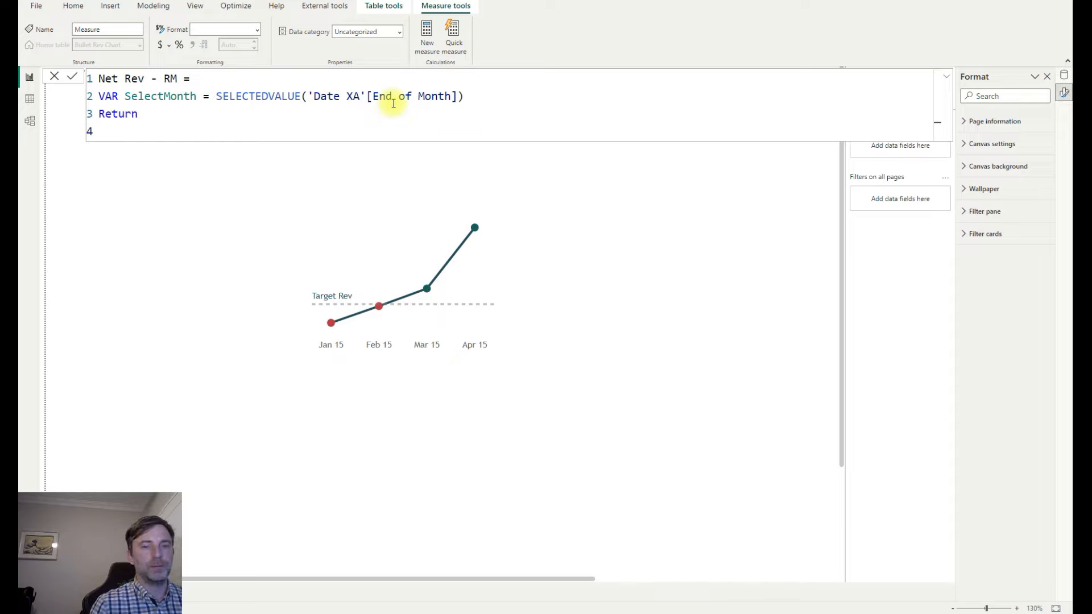
{"action": "type", "text": "Calcula"}
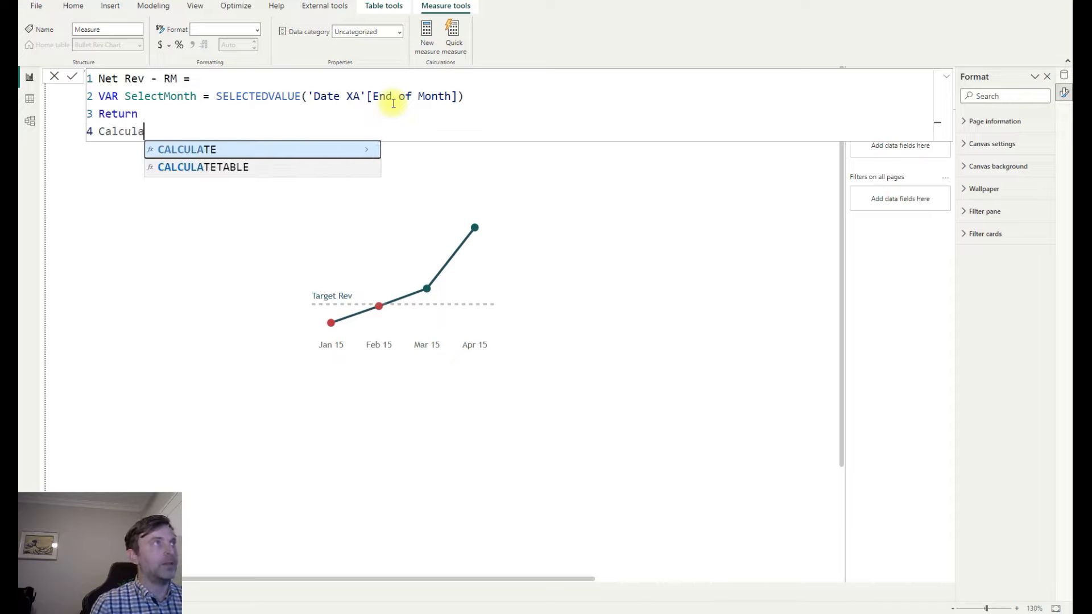
{"action": "type", "text": "t"}
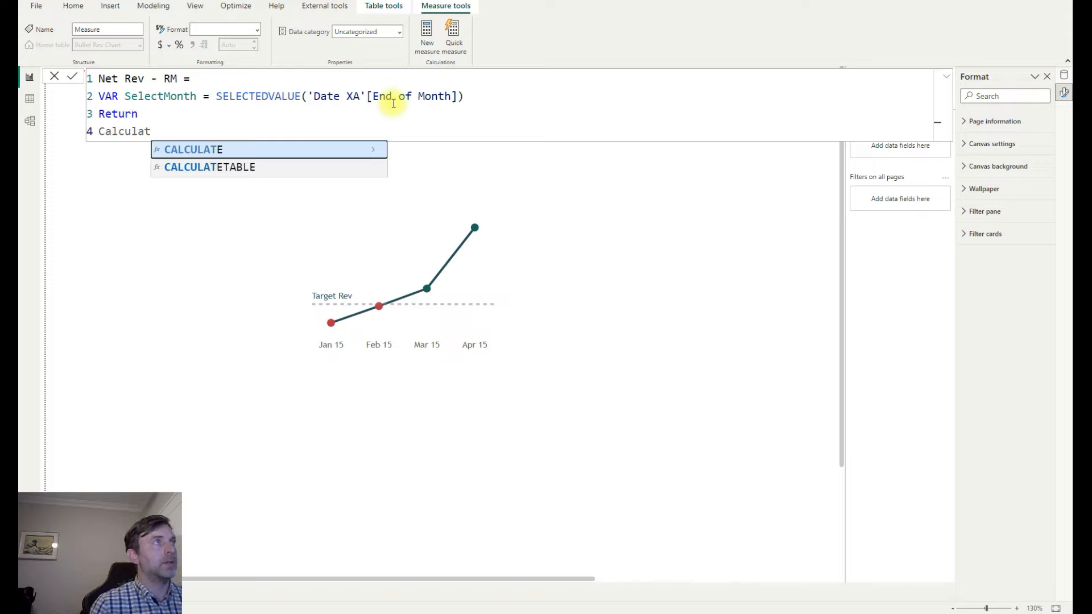
{"action": "type", "text": "e("}
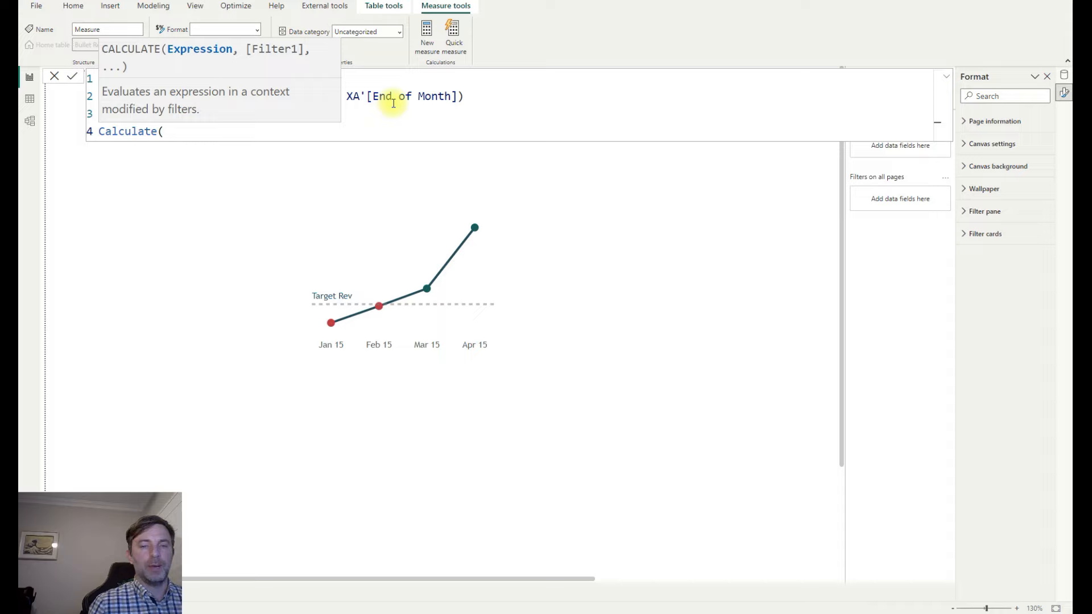
{"action": "type", "text": "[T"}
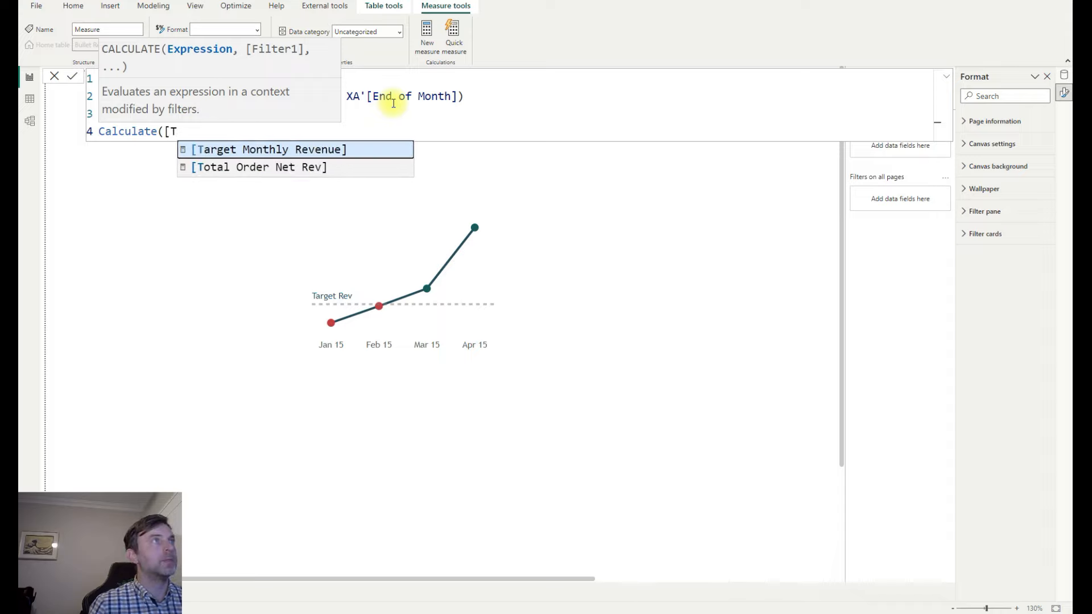
{"action": "key", "text": "Down"}
{"action": "key", "text": "Tab"}
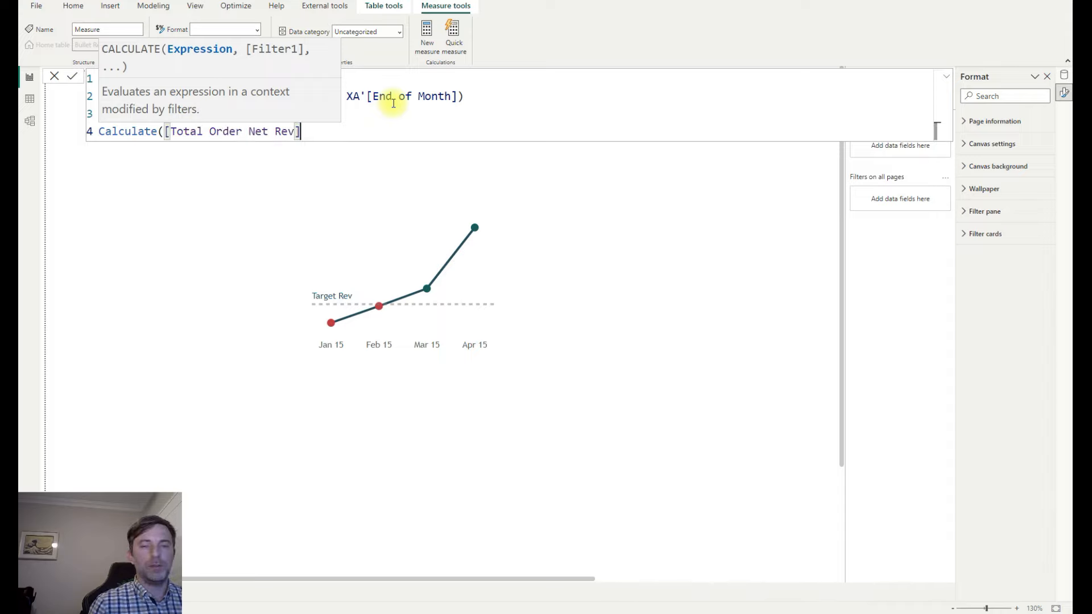
{"action": "type", "text": ","}
{"action": "key", "text": "shift+Return"}
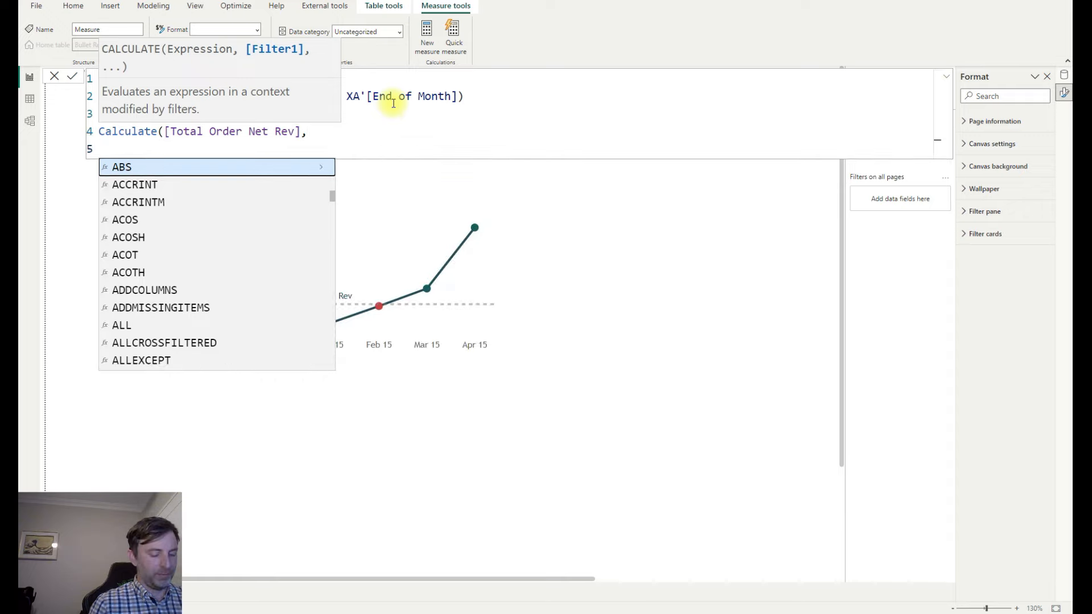
Add a Filter argument over the 'Date' table that tests the 'Date'[End of Month] column.
{"action": "type", "text": "Filter"}
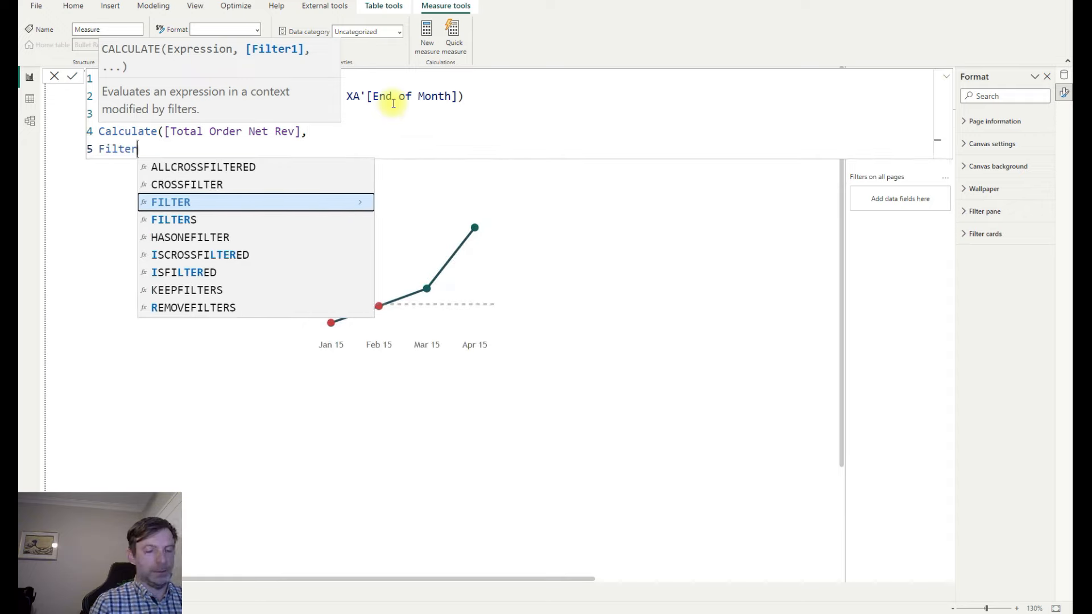
{"action": "type", "text": "(Date"}
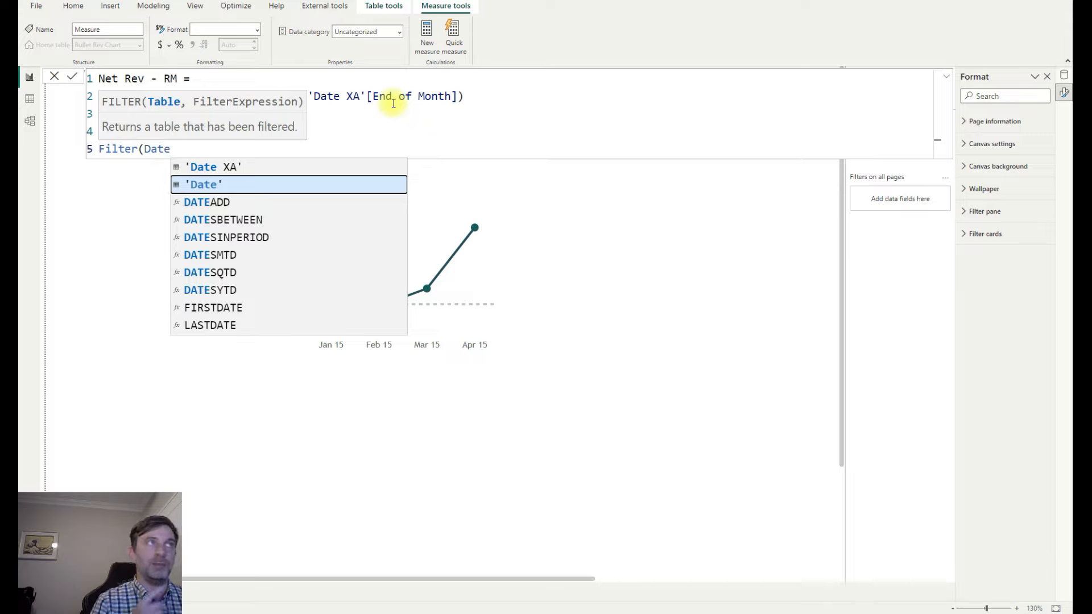
{"action": "key", "text": "Tab"}
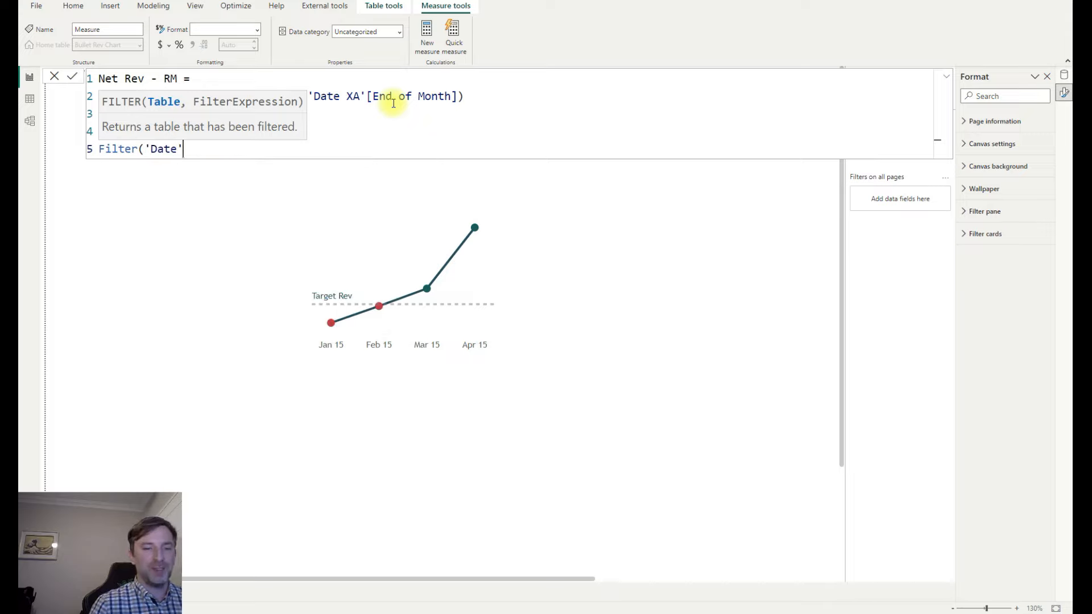
{"action": "type", "text": ", "}
{"action": "type", "text": "Date"}
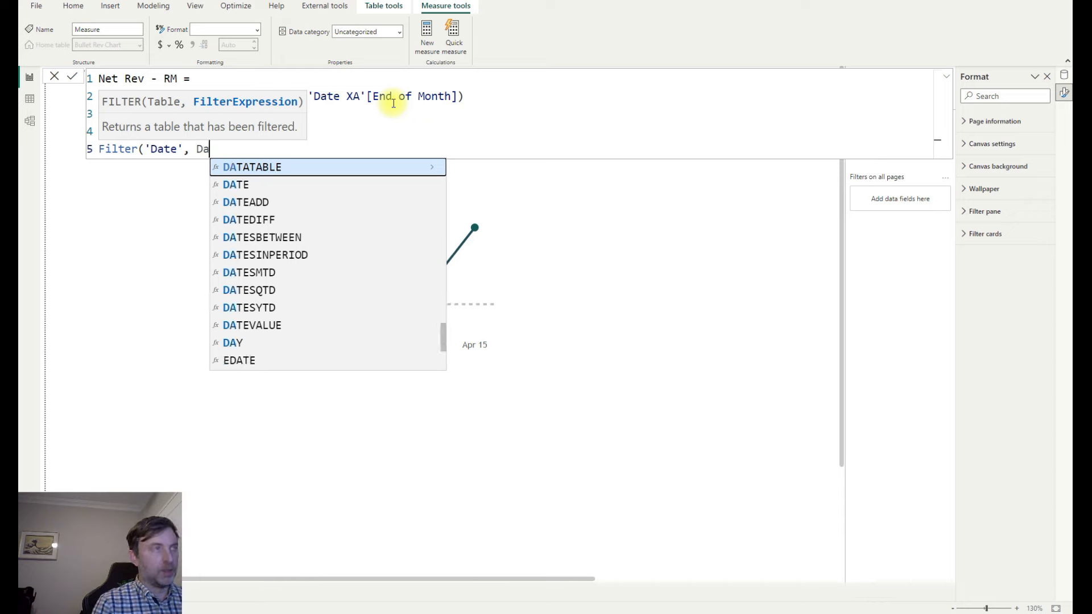
{"action": "key", "text": "Down"}
{"action": "key", "text": "Down"}
{"action": "key", "text": "Down"}
{"action": "key", "text": "Down"}
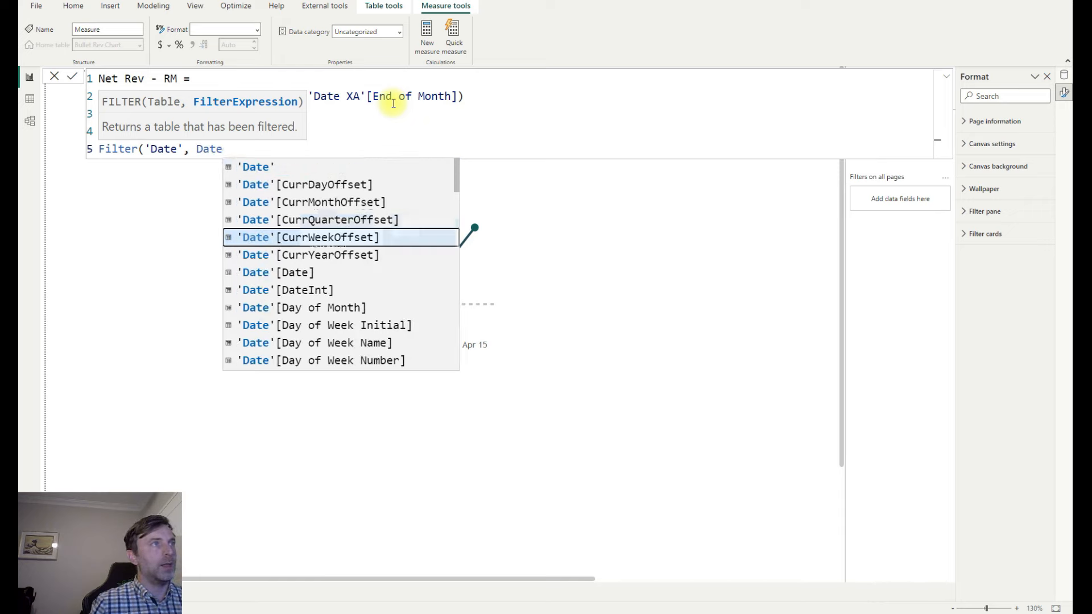
{"action": "key", "text": "Down"}
{"action": "key", "text": "Down"}
{"action": "key", "text": "Down"}
{"action": "key", "text": "Down"}
{"action": "key", "text": "Down"}
{"action": "key", "text": "Down"}
{"action": "key", "text": "Down"}
{"action": "key", "text": "Down"}
{"action": "key", "text": "Down"}
{"action": "key", "text": "Down"}
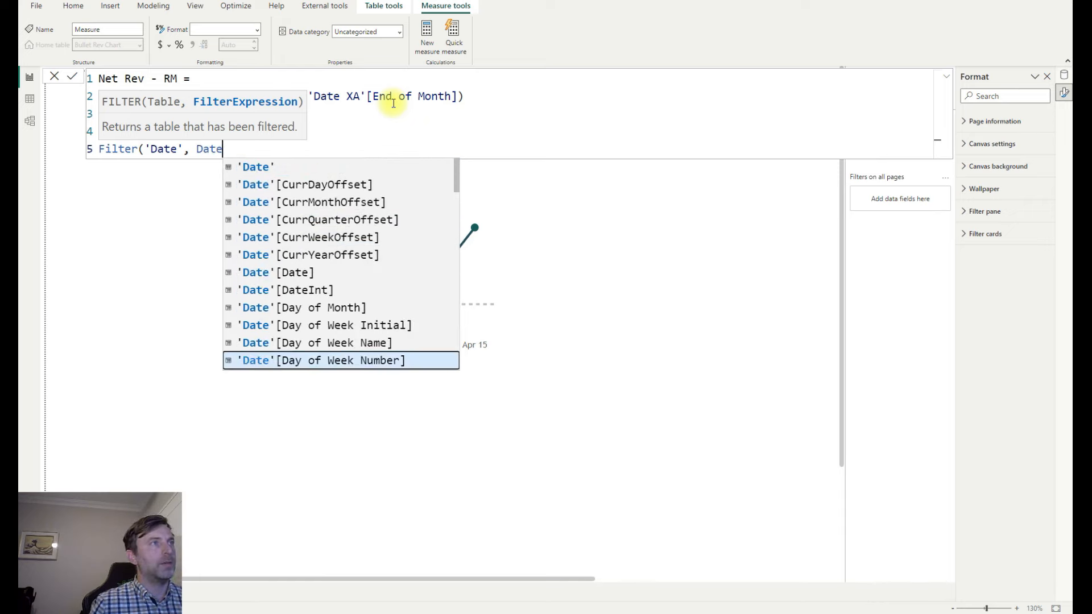
{"action": "key", "text": "Up"}
{"action": "key", "text": "Tab"}
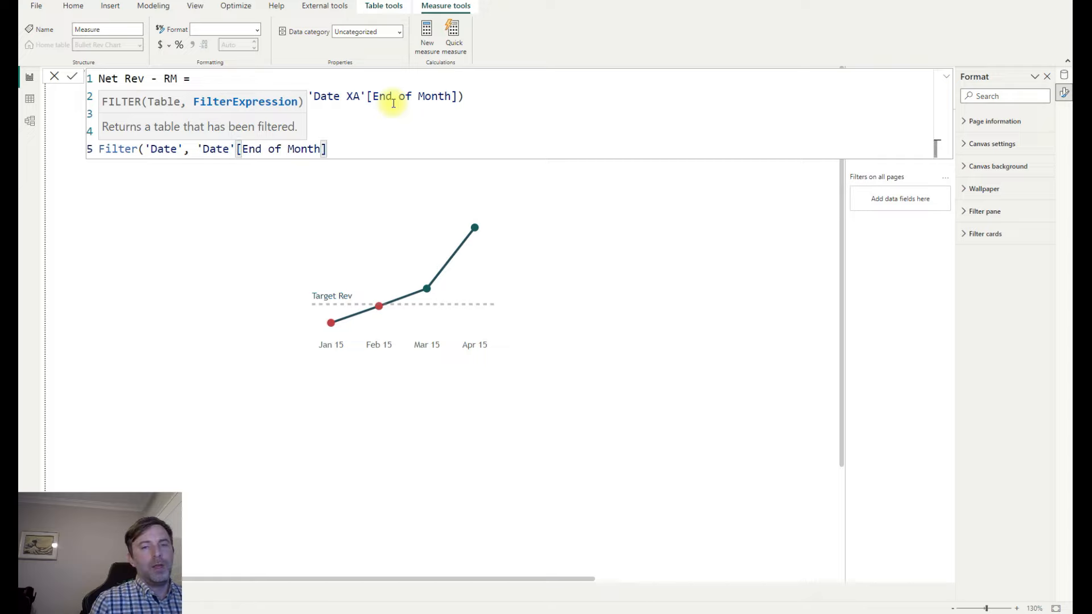
Complete the filter condition as equal to SelectMonth, close the open brackets and commit the measure.
{"action": "type", "text": "= "}
{"action": "type", "text": "Sel"}
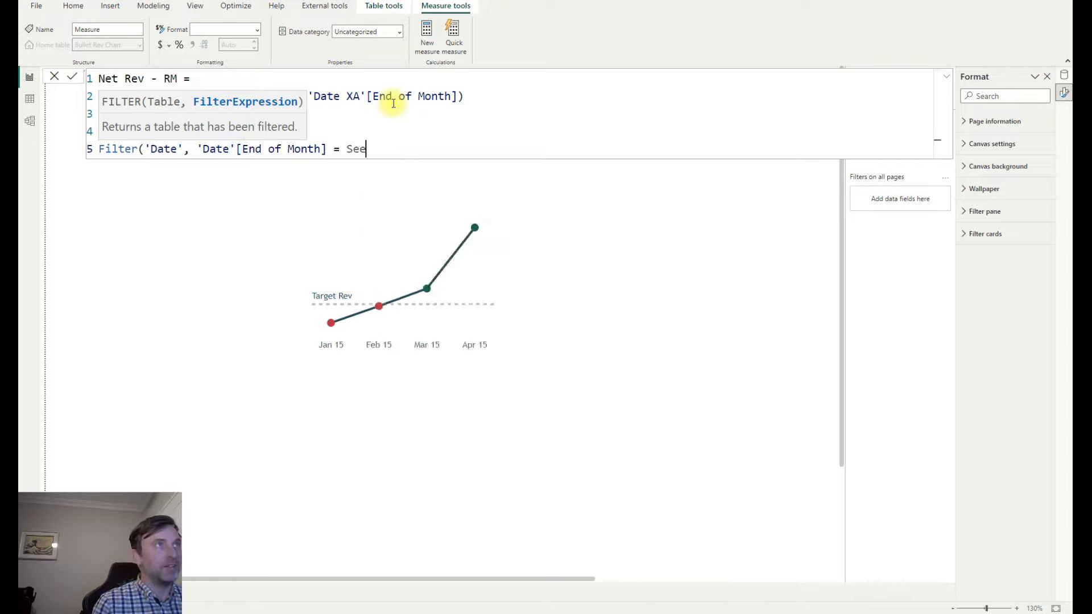
{"action": "key", "text": "Down"}
{"action": "key", "text": "Down"}
{"action": "key", "text": "Down"}
{"action": "key", "text": "Down"}
{"action": "key", "text": "Down"}
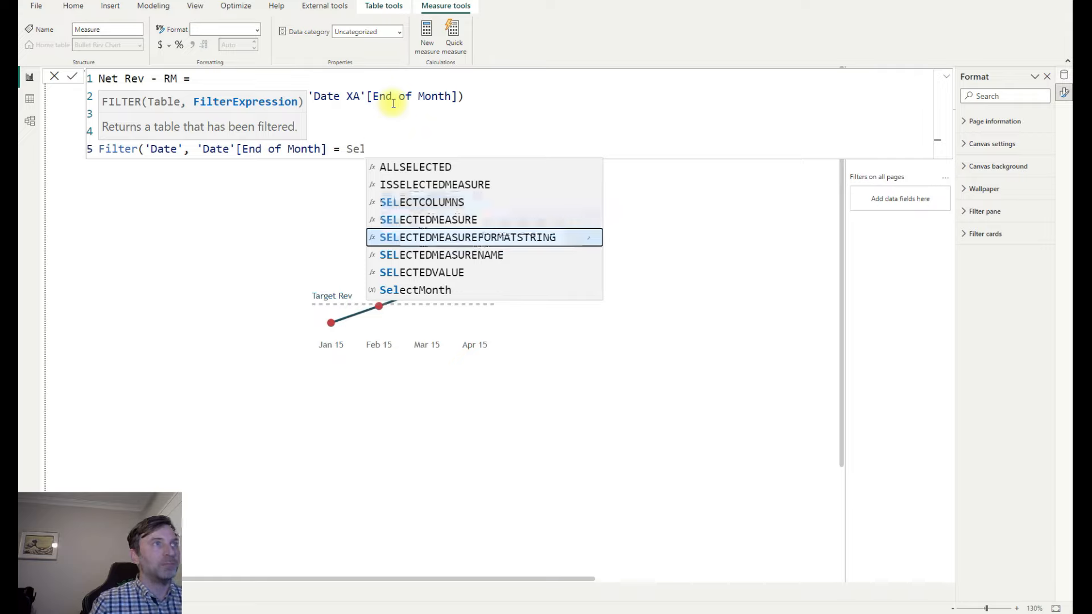
{"action": "key", "text": "Tab"}
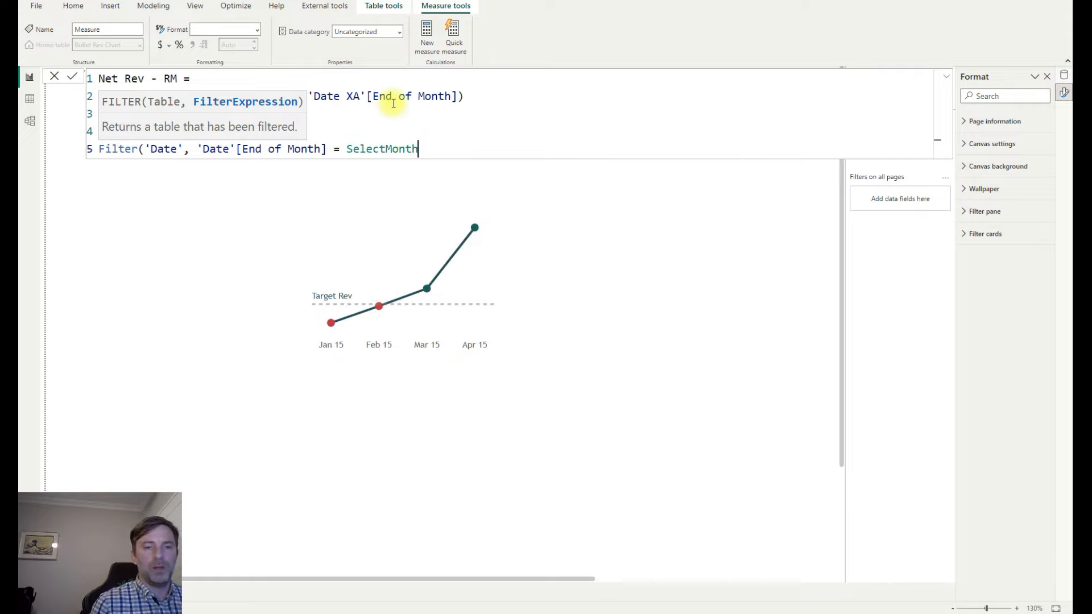
{"action": "type", "text": ")"}
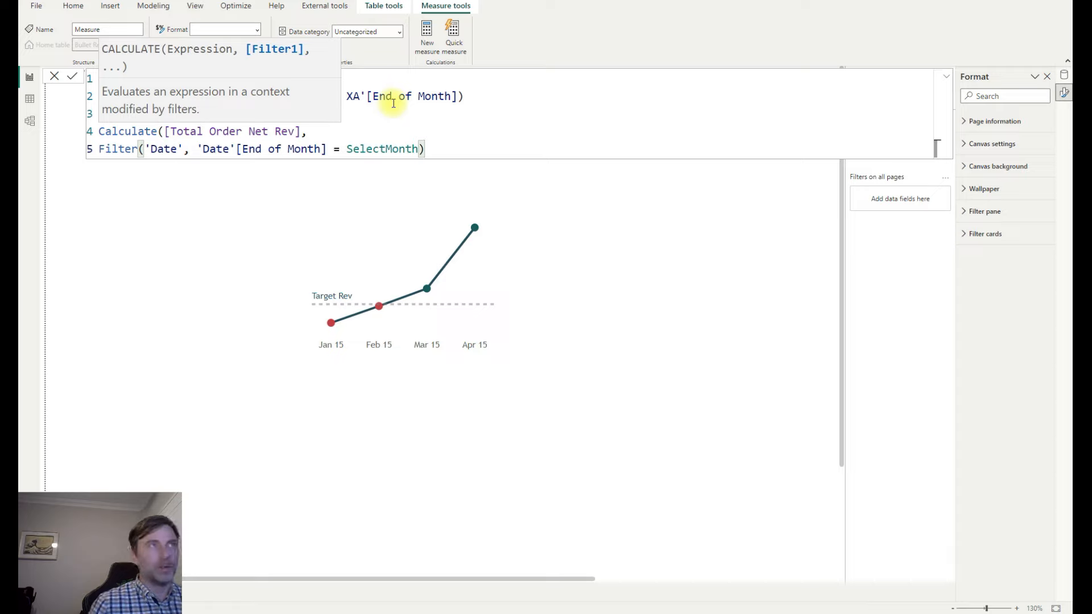
{"action": "key", "text": "Return"}
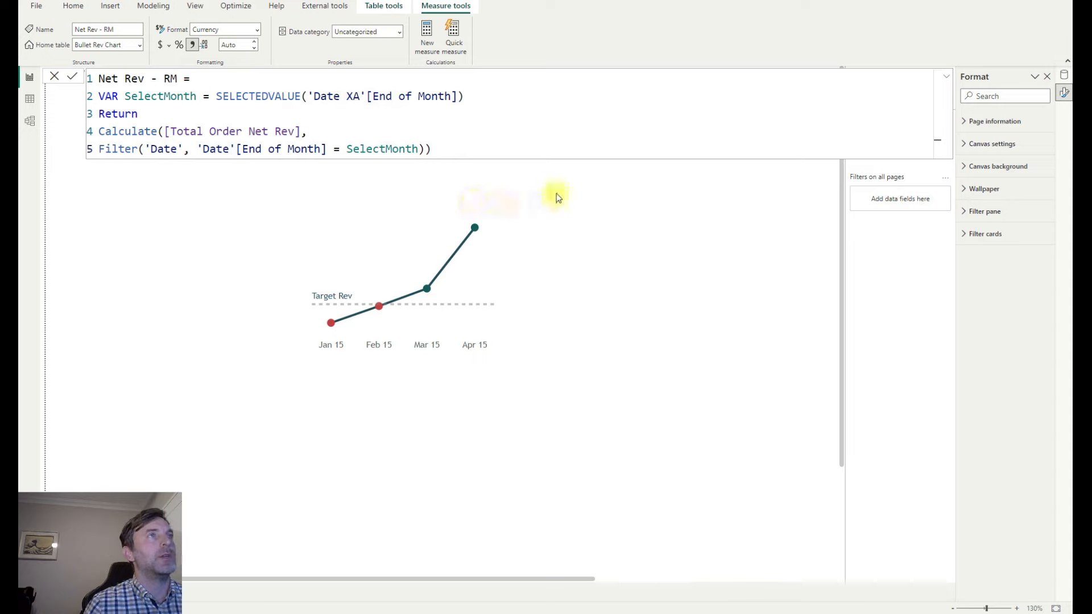
Insert a slicer in the empty area above and right of the line chart, using End of Month from Date XA.
{"action": "left_click", "coordinate": [556, 195]}
{"action": "left_click", "coordinate": [534, 29]}
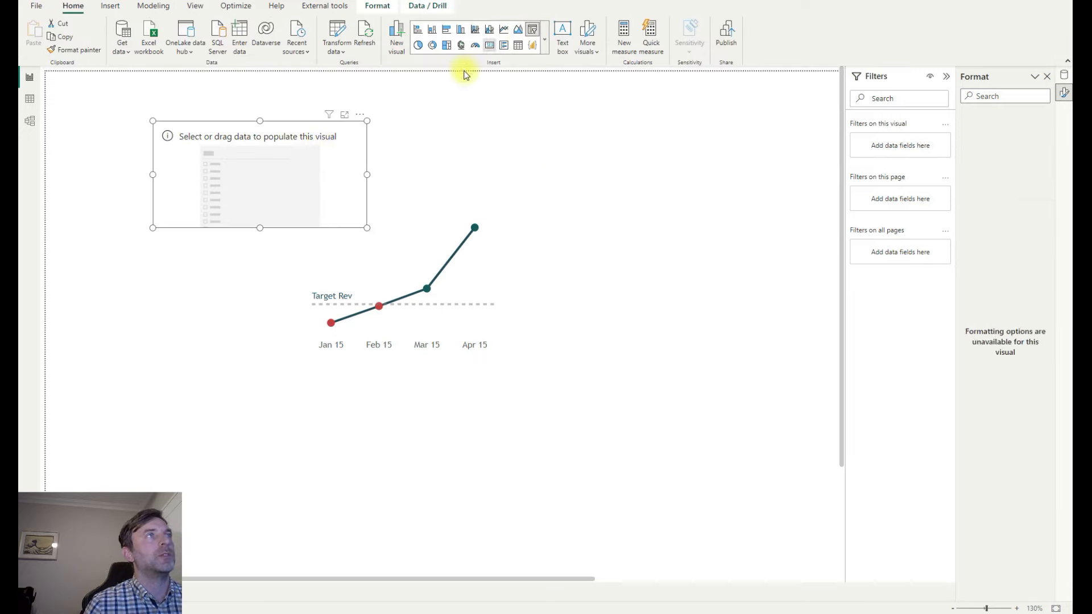
{"action": "left_click_drag", "start_coordinate": [329, 118], "coordinate": [737, 114]}
{"action": "left_click", "coordinate": [1064, 79]}
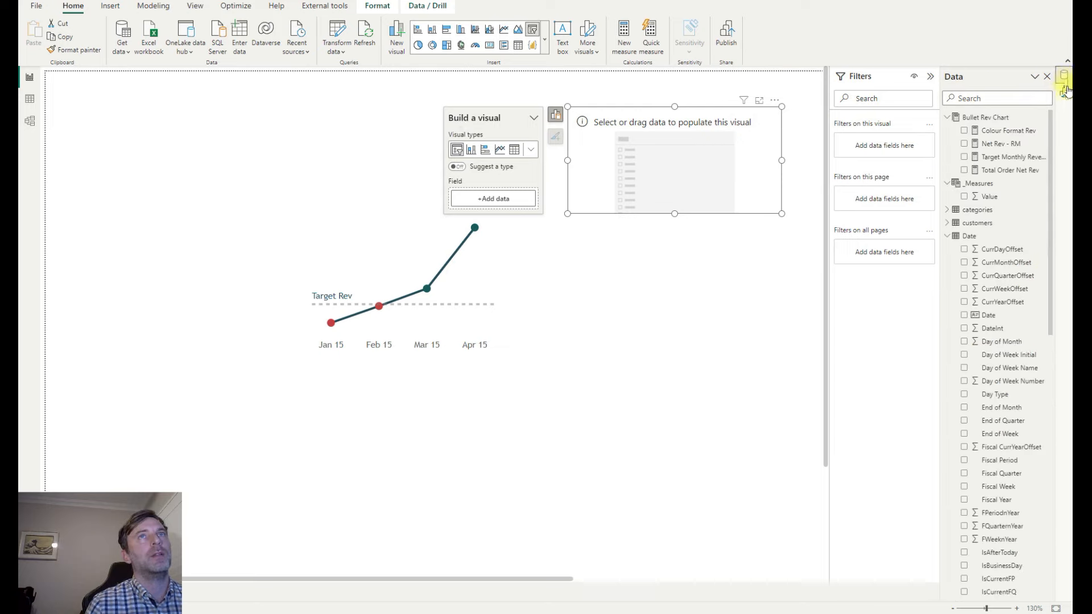
{"action": "left_click", "coordinate": [948, 249]}
{"action": "left_click_drag", "start_coordinate": [1000, 275], "coordinate": [493, 202]}
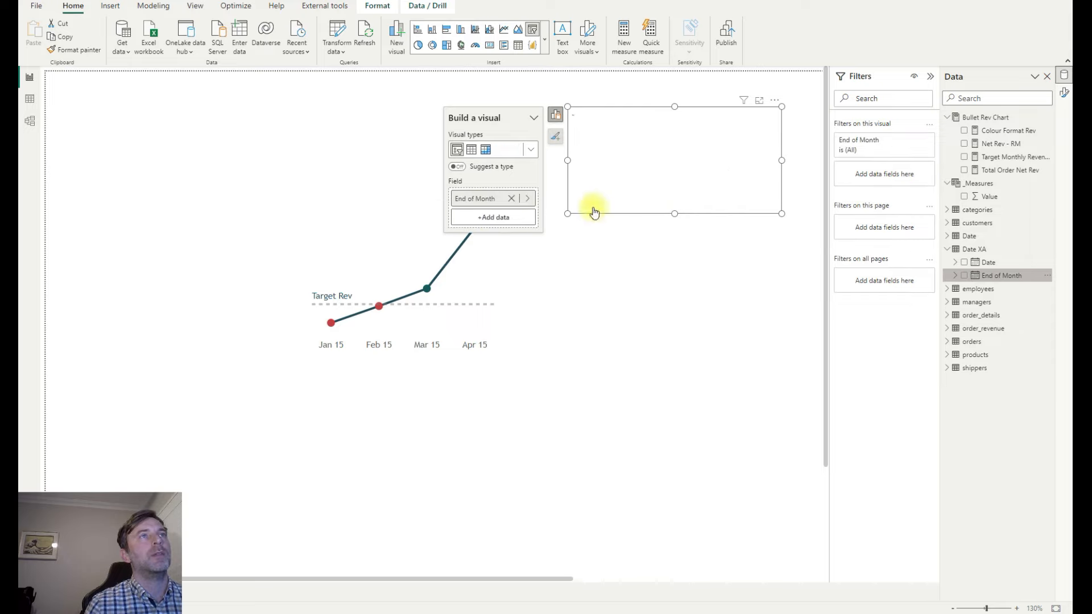
Set the End of Month slicer's style to Vertical list and make the slicer narrower and taller.
{"action": "left_click", "coordinate": [1064, 94]}
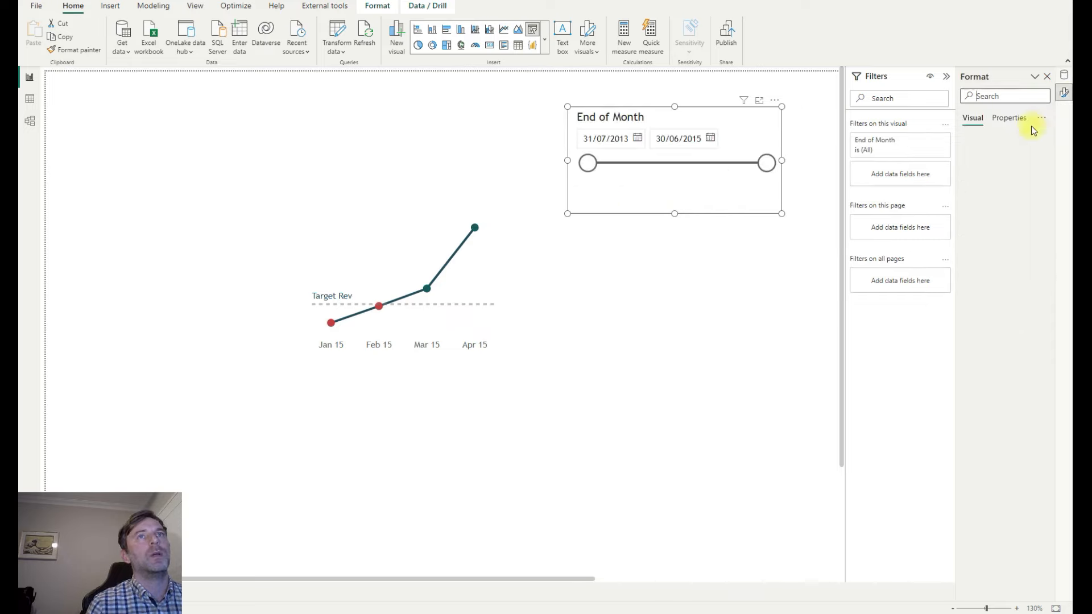
{"action": "left_click", "coordinate": [1004, 321]}
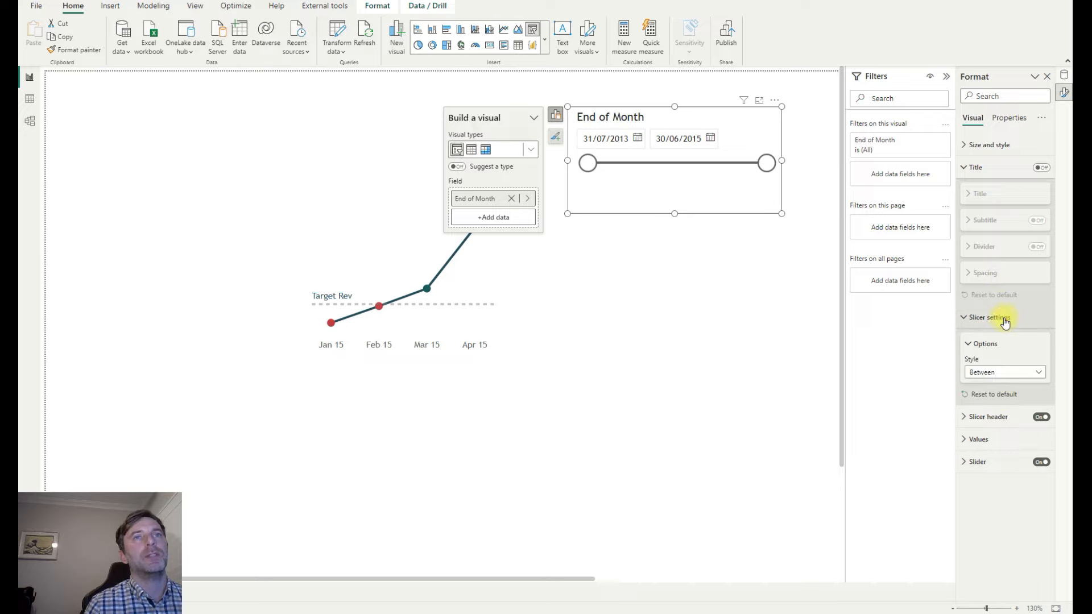
{"action": "left_click", "coordinate": [996, 374]}
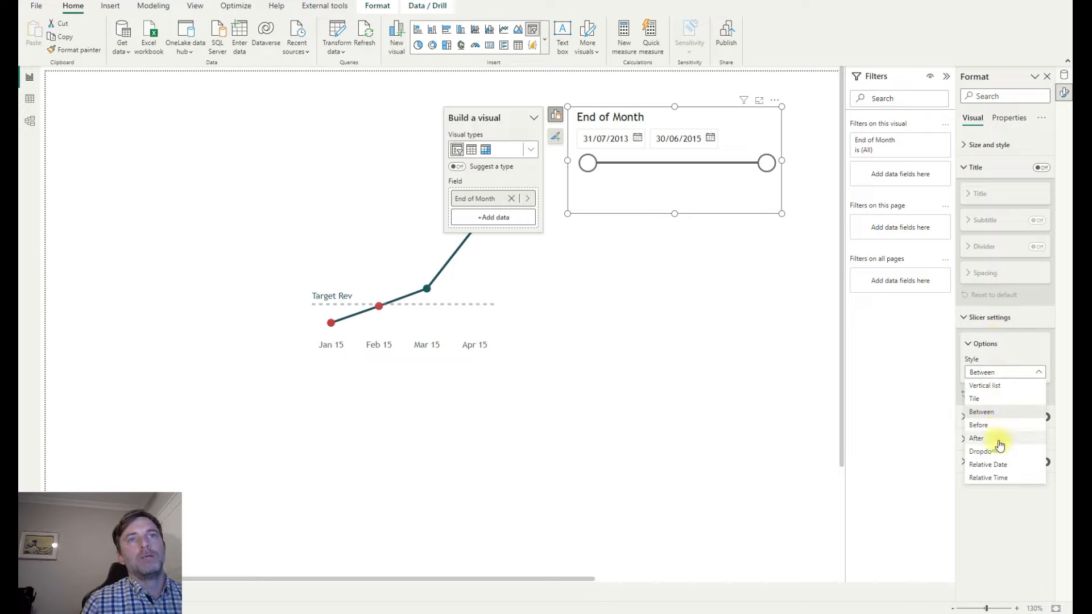
{"action": "left_click", "coordinate": [998, 375]}
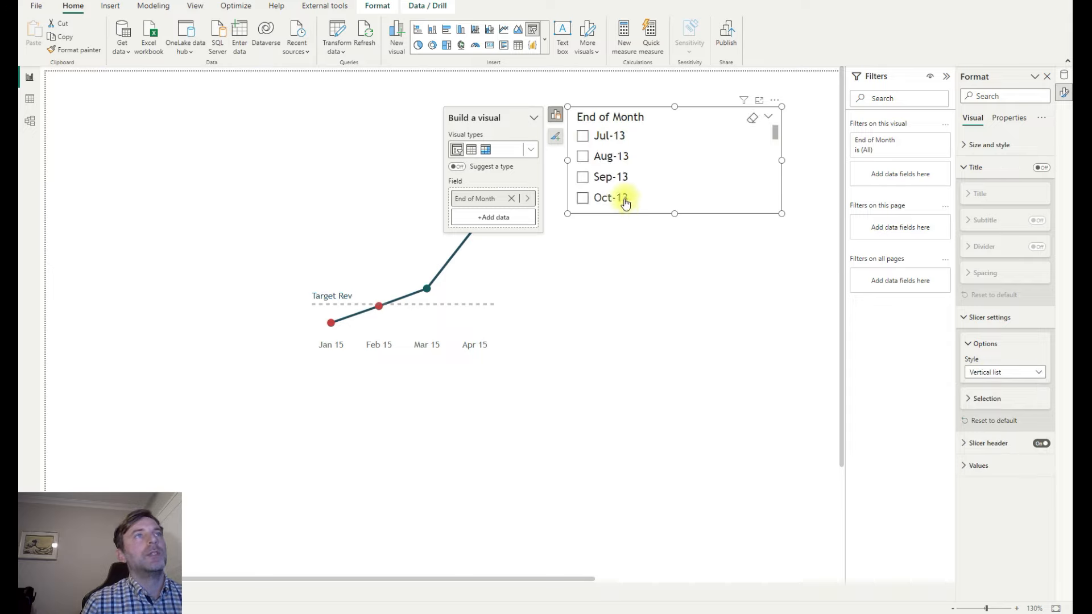
{"action": "left_click_drag", "start_coordinate": [568, 214], "coordinate": [653, 293]}
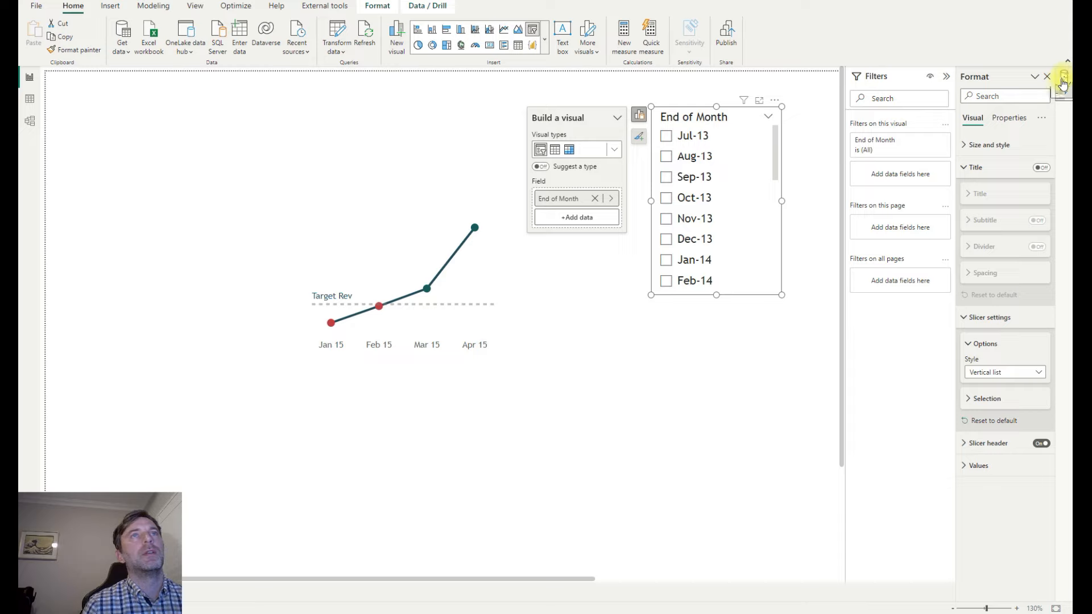
Filter the End of Month slicer to show only Jan-15, Feb-15, Mar-15 and Apr-15.
{"action": "left_click", "coordinate": [929, 141]}
{"action": "left_click_drag", "start_coordinate": [950, 196], "coordinate": [941, 267]}
{"action": "left_click", "coordinate": [880, 265]}
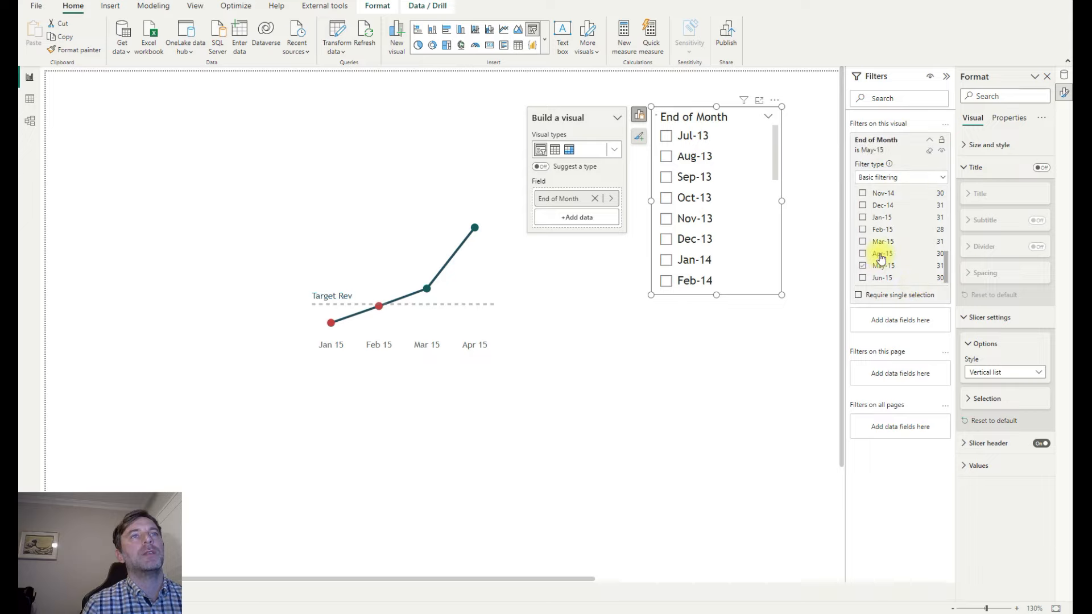
{"action": "left_click", "coordinate": [880, 254]}
{"action": "left_click", "coordinate": [878, 241]}
{"action": "left_click", "coordinate": [877, 229]}
{"action": "left_click", "coordinate": [878, 218]}
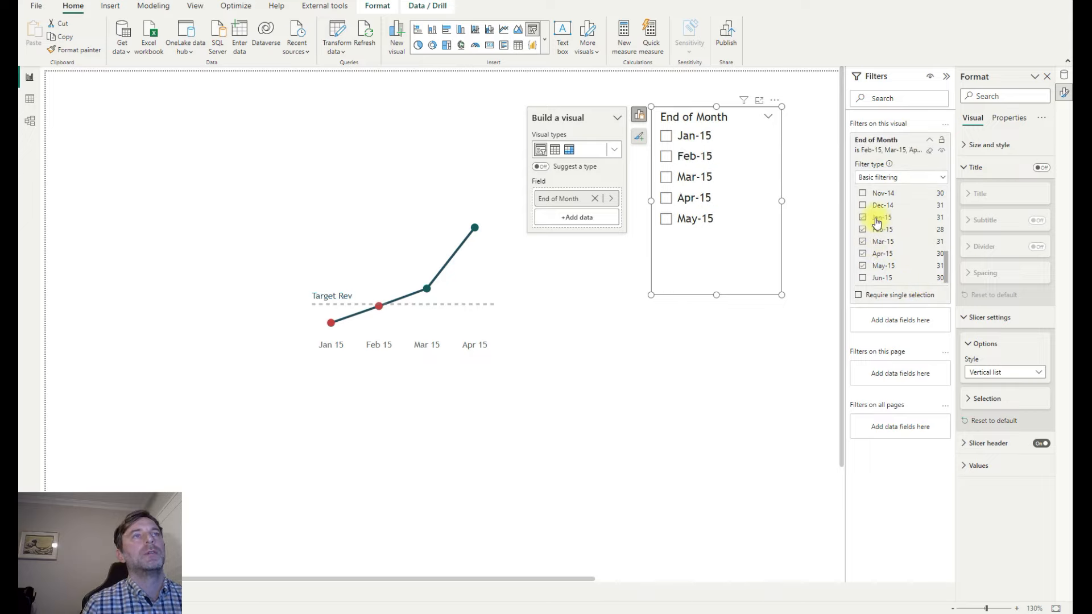
{"action": "left_click", "coordinate": [873, 266]}
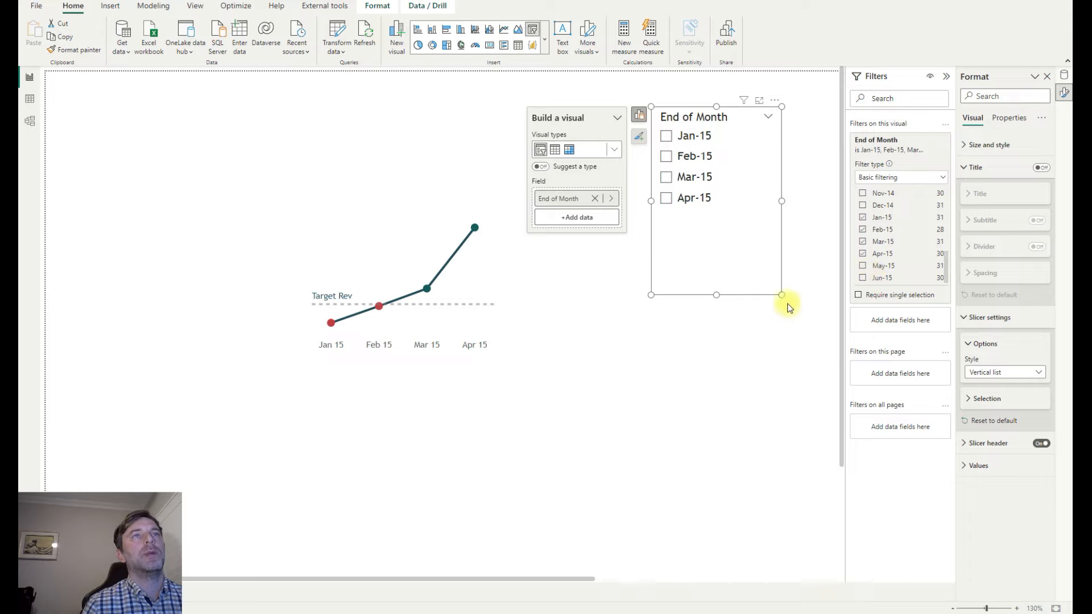
{"action": "left_click", "coordinate": [743, 344]}
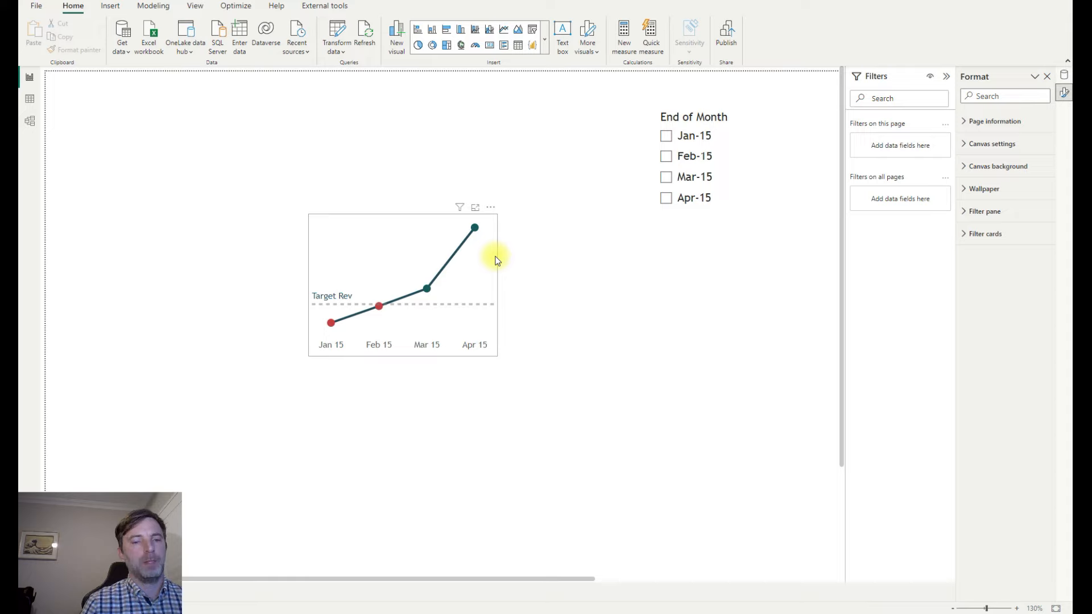
Review the formula of the Net Rev - RM measure.
{"action": "left_click", "coordinate": [1062, 76]}
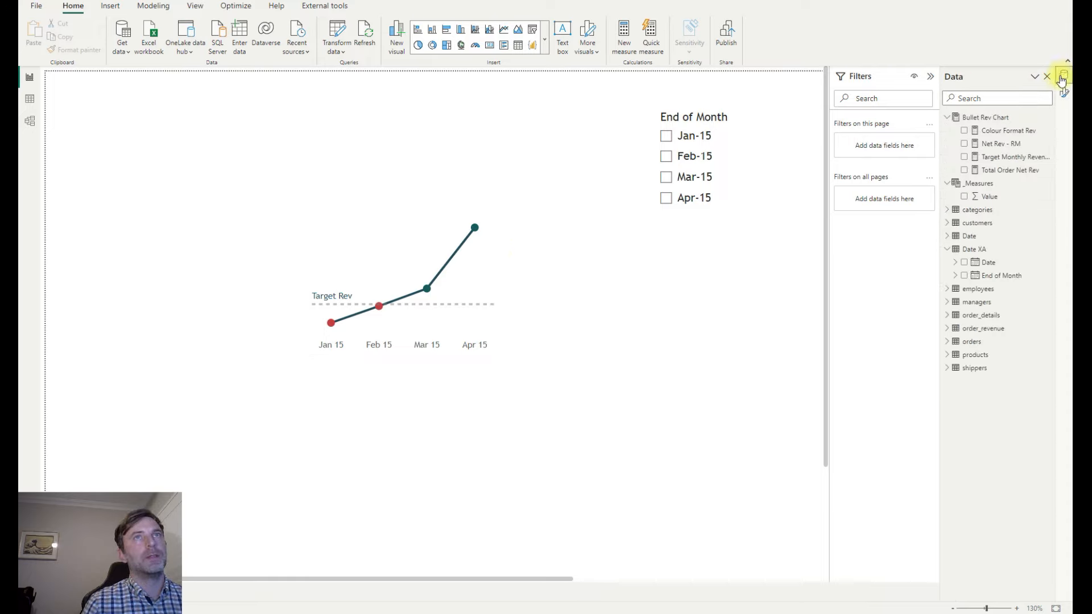
{"action": "left_click", "coordinate": [1010, 147]}
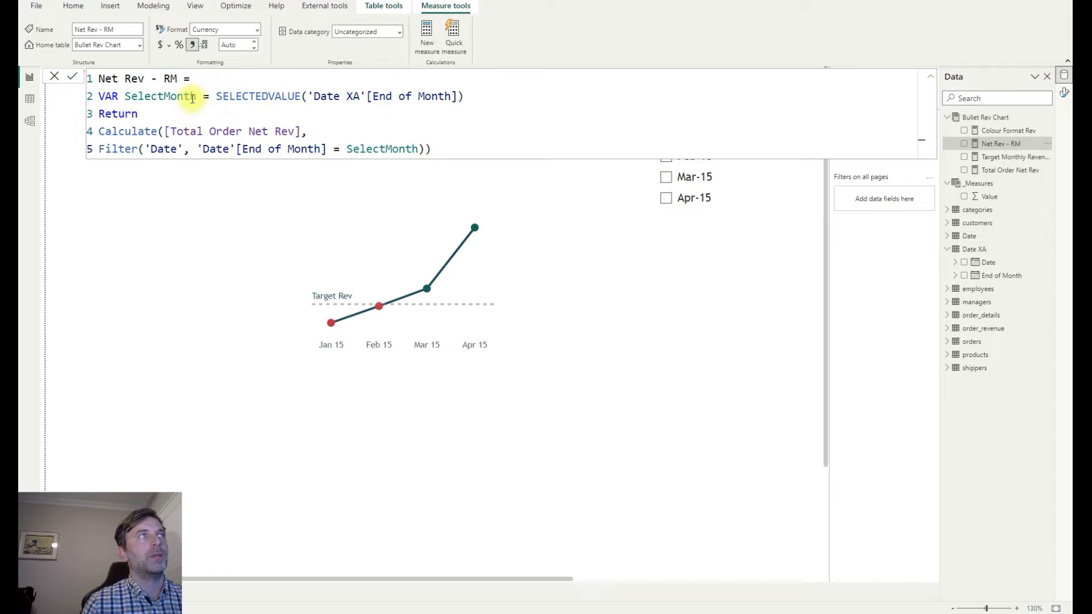
{"action": "left_click", "coordinate": [497, 255]}
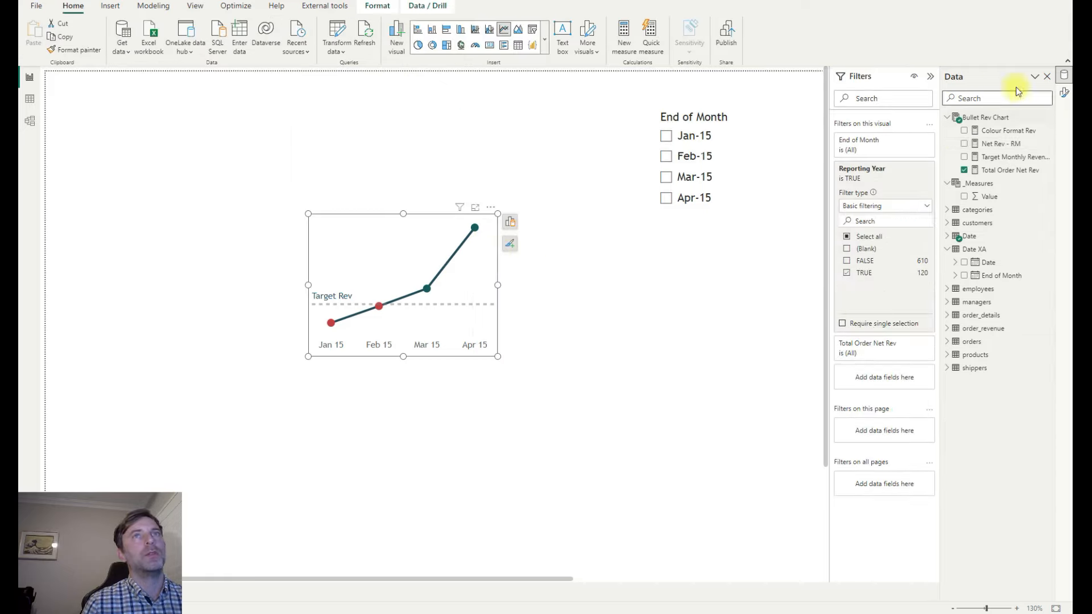
{"action": "left_click", "coordinate": [1063, 92]}
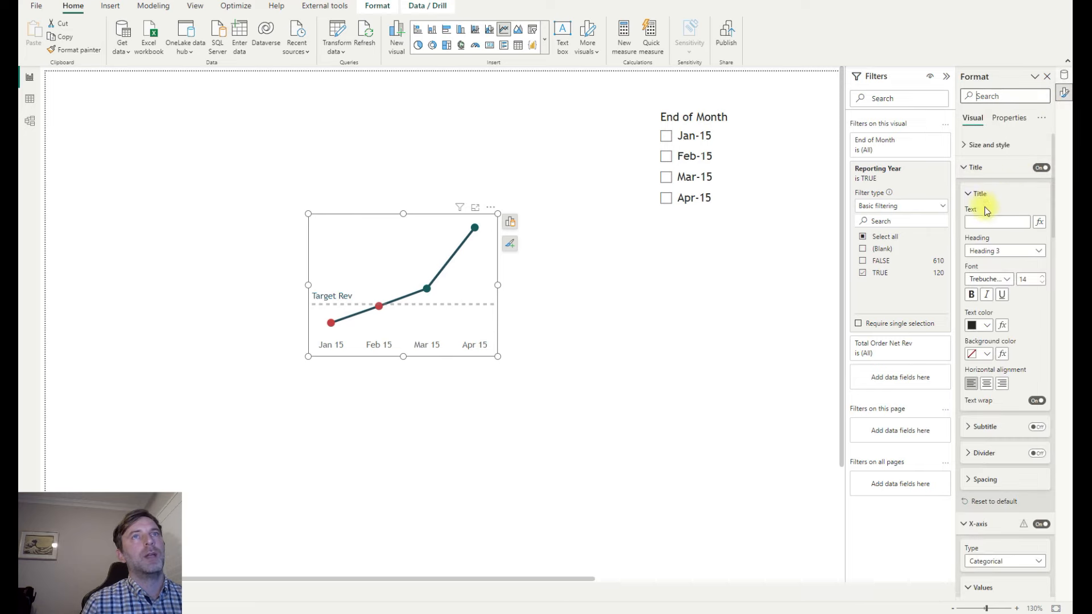
{"action": "left_click", "coordinate": [1039, 222]}
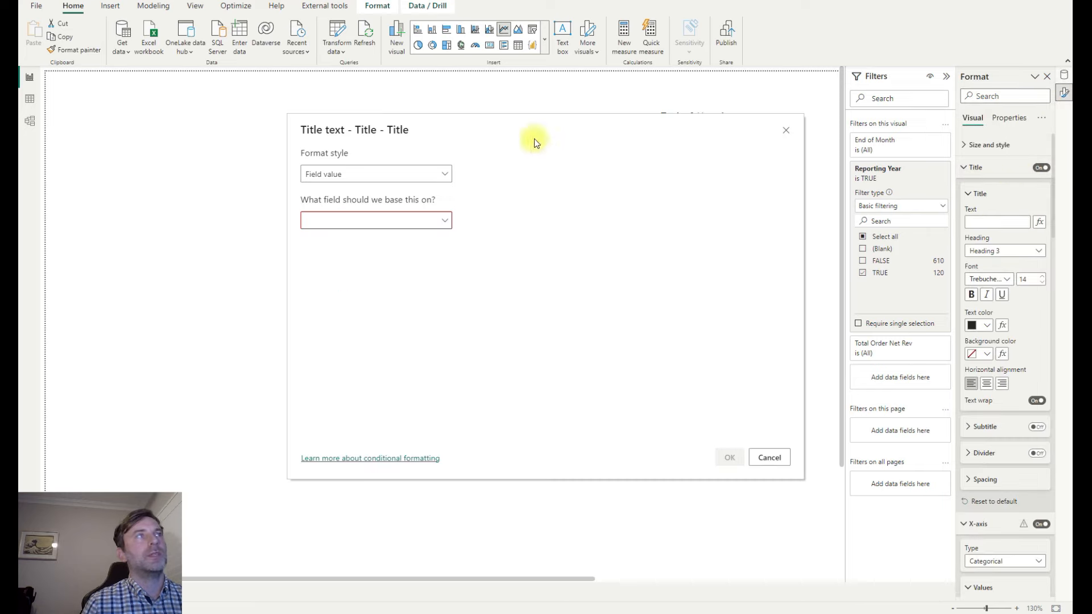
{"action": "left_click", "coordinate": [381, 220]}
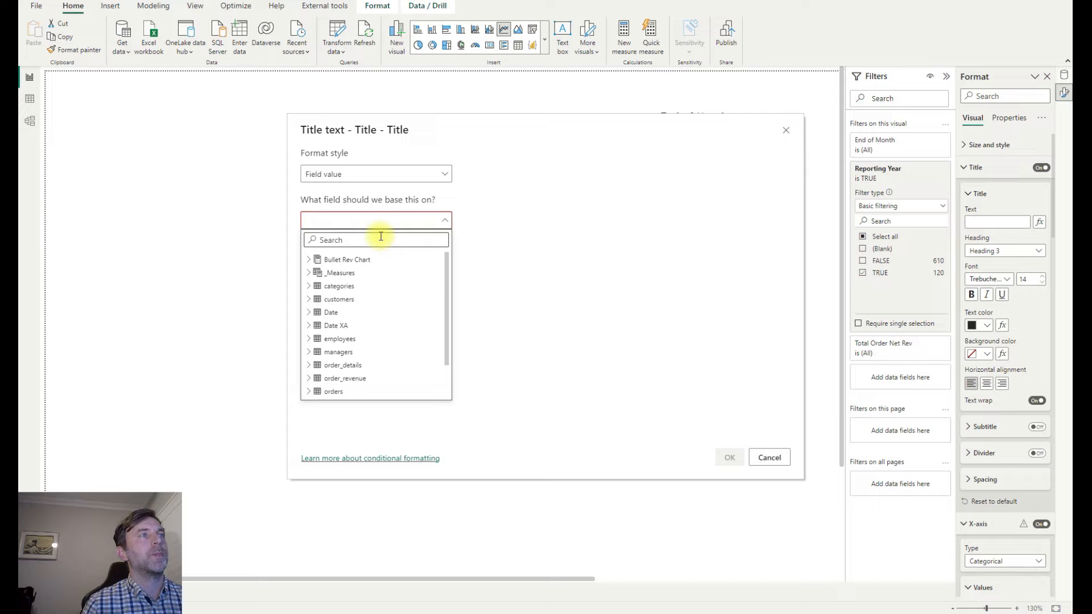
{"action": "type", "text": "RM"}
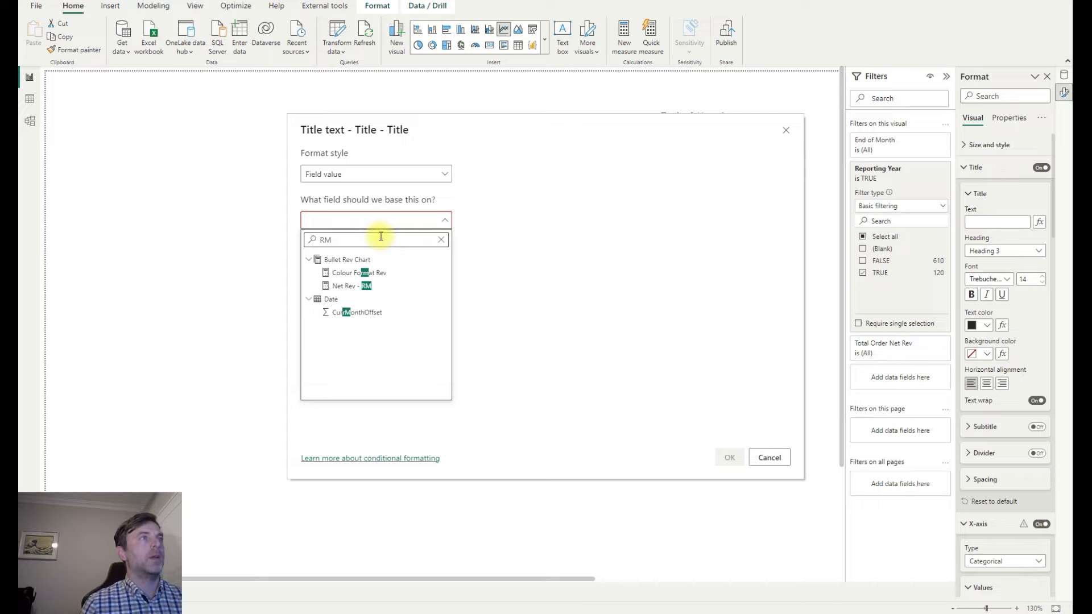
{"action": "left_click", "coordinate": [348, 285]}
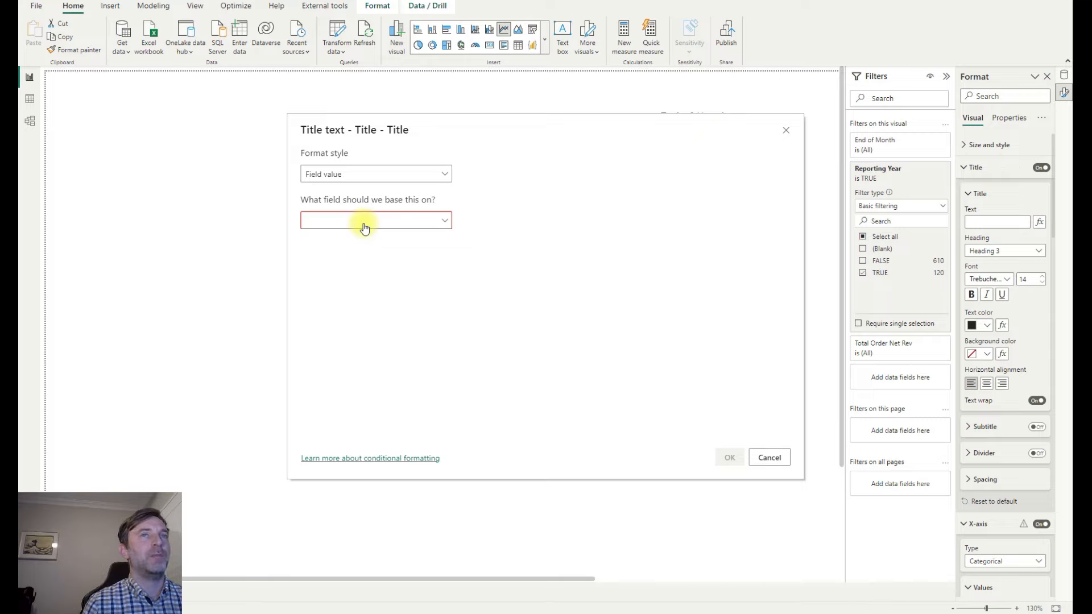
{"action": "left_click_drag", "start_coordinate": [602, 119], "coordinate": [507, 142]}
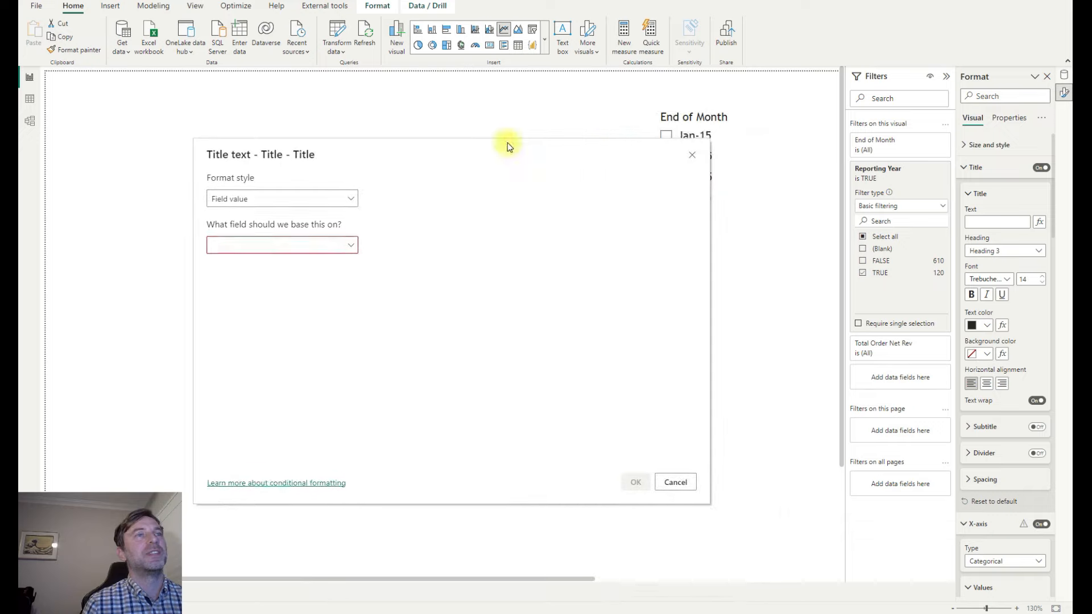
{"action": "left_click", "coordinate": [694, 156]}
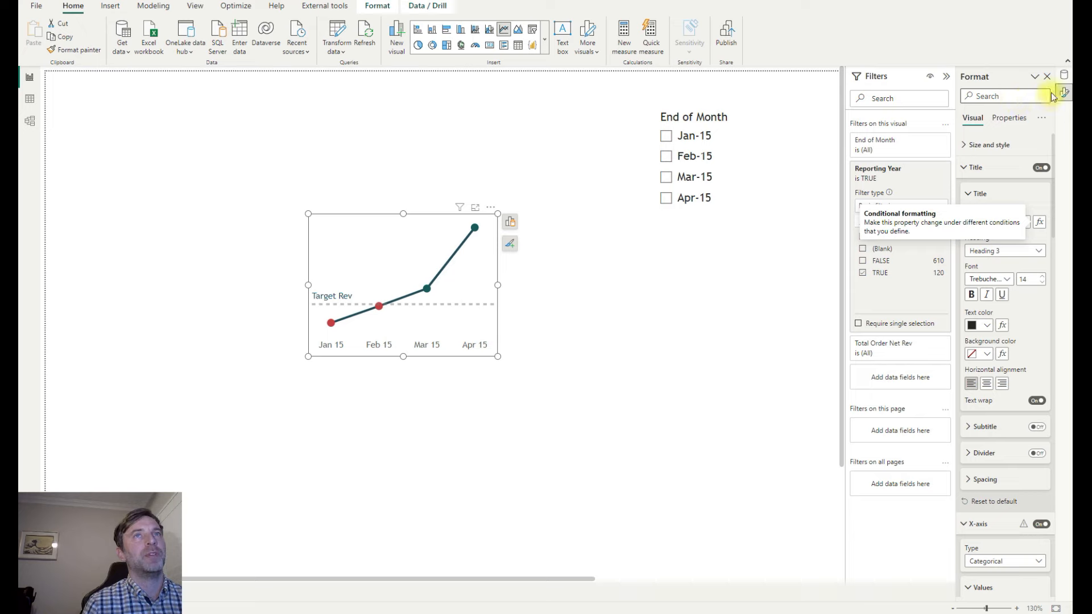
Create a new measure named Title - Net Rev RM in the Bullet Rev Chart table.
{"action": "left_click", "coordinate": [1064, 75]}
{"action": "left_click", "coordinate": [1014, 171]}
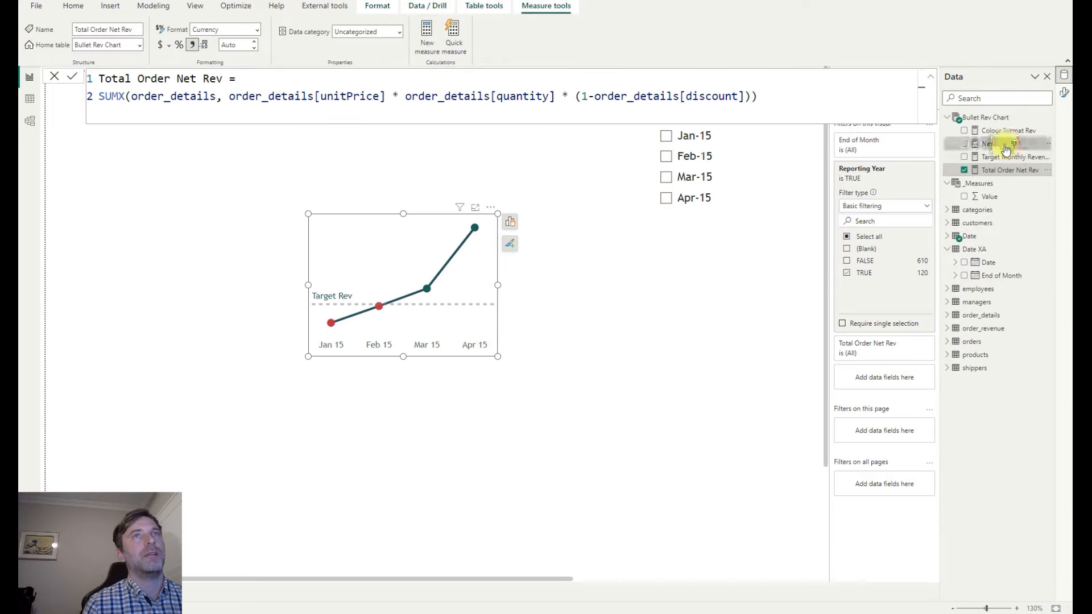
{"action": "left_click", "coordinate": [1004, 145]}
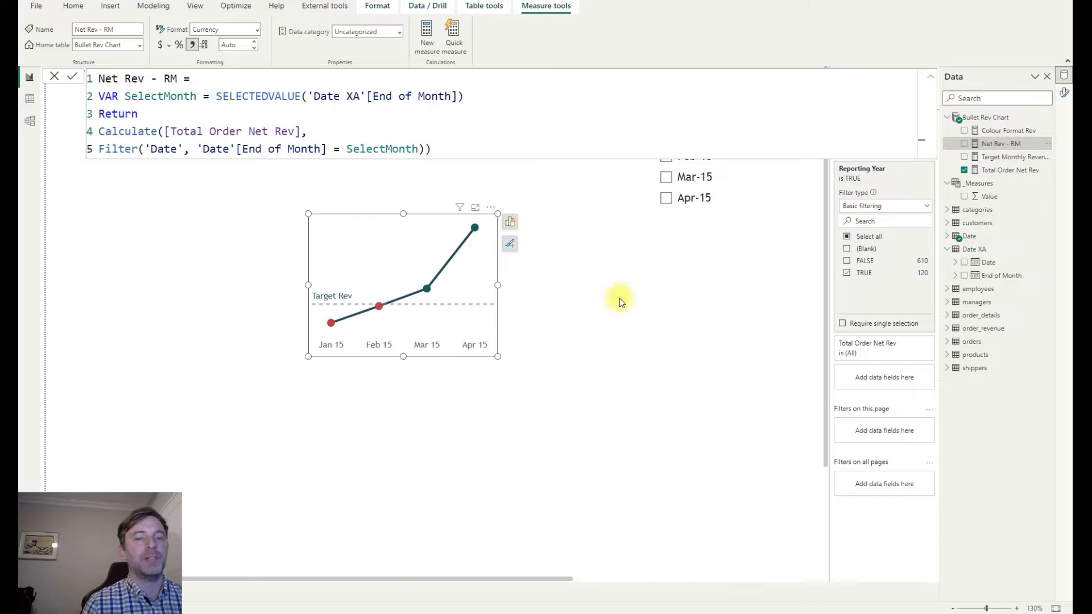
{"action": "left_click", "coordinate": [622, 359]}
{"action": "left_click", "coordinate": [626, 35]}
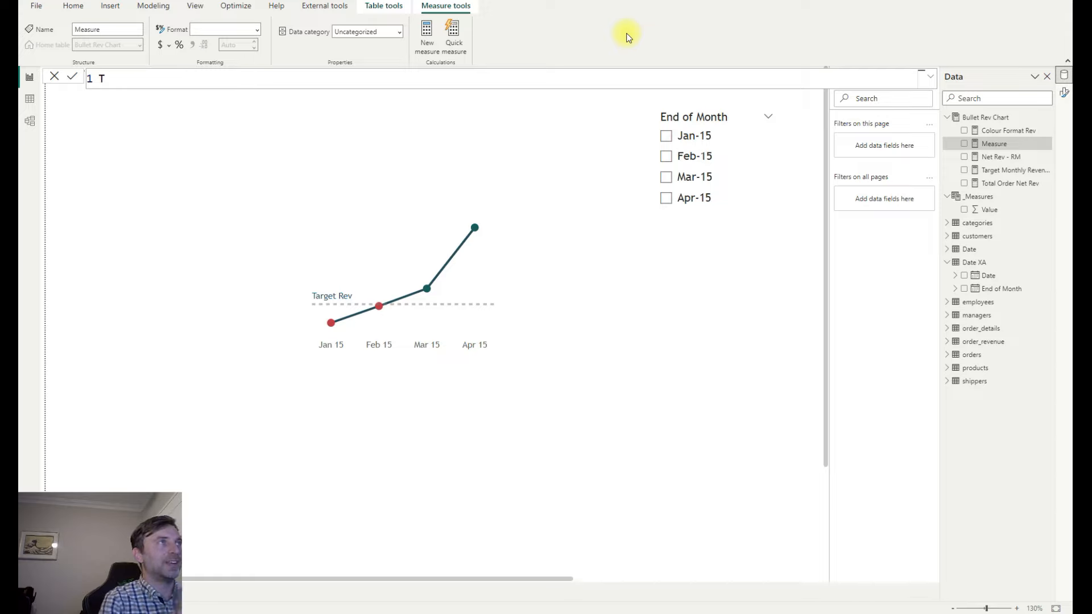
{"action": "type", "text": "itle"}
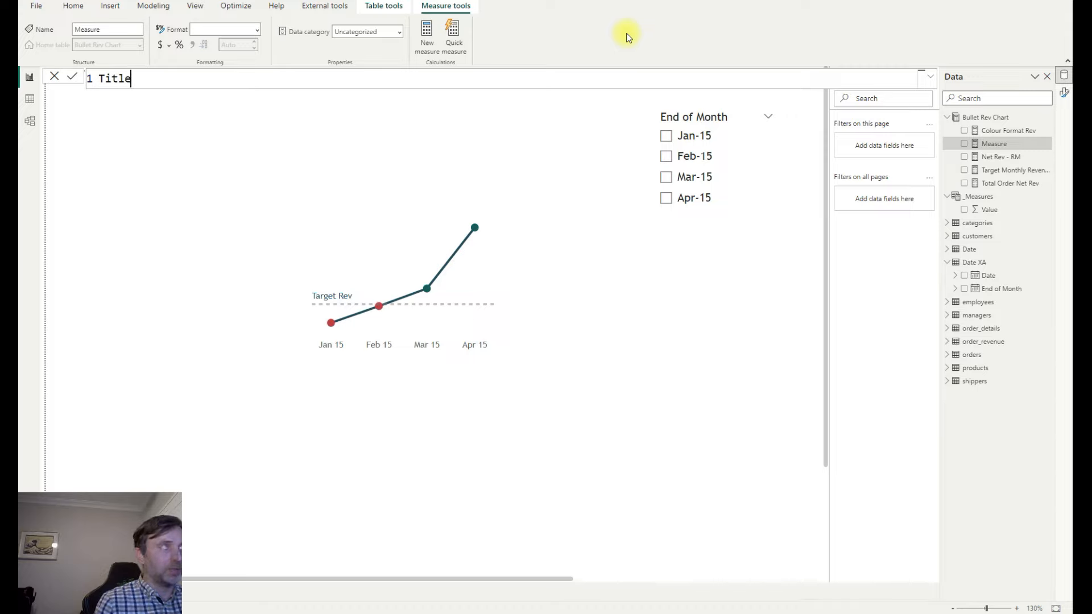
{"action": "type", "text": " - "}
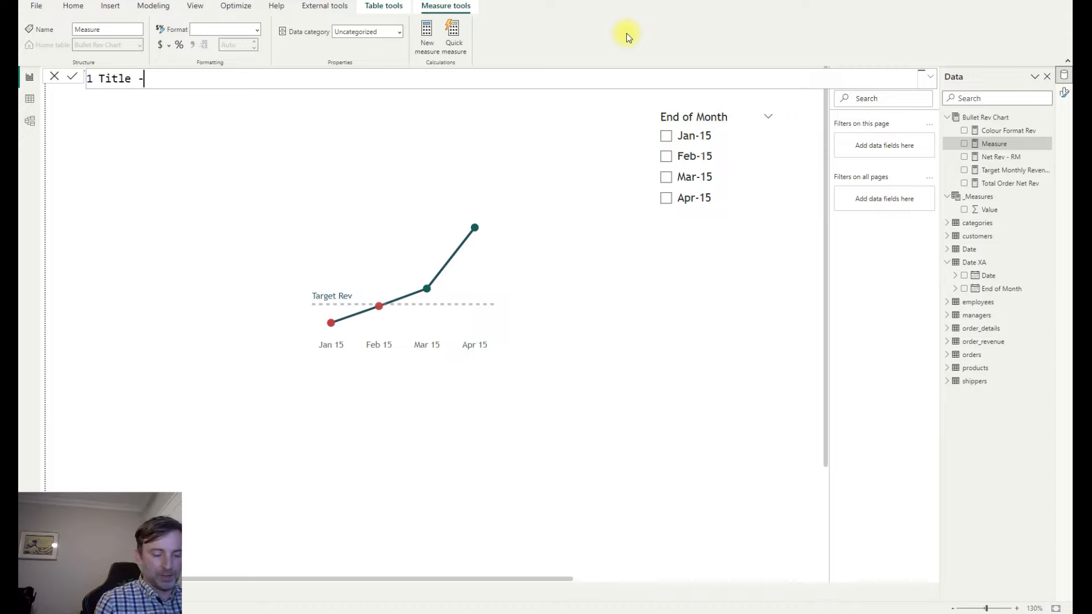
{"action": "type", "text": "Net Rev RM ="}
{"action": "key", "text": "shift+Return"}
Define the new measure as FORMAT([Net Rev - RM], "$#,0").
{"action": "type", "text": "FORM"}
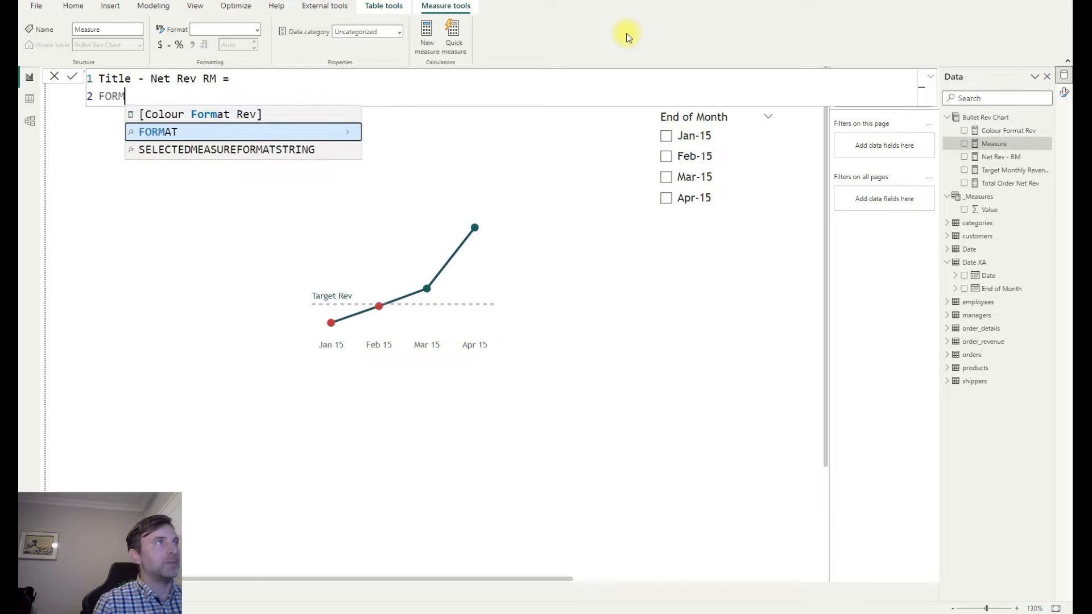
{"action": "type", "text": "AT(["}
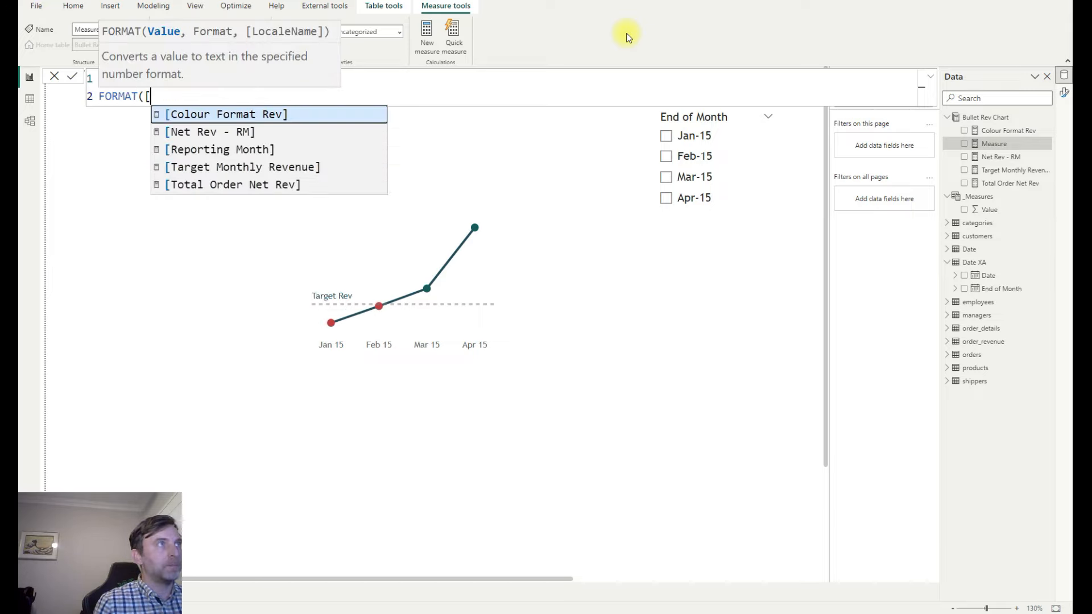
{"action": "key", "text": "Down"}
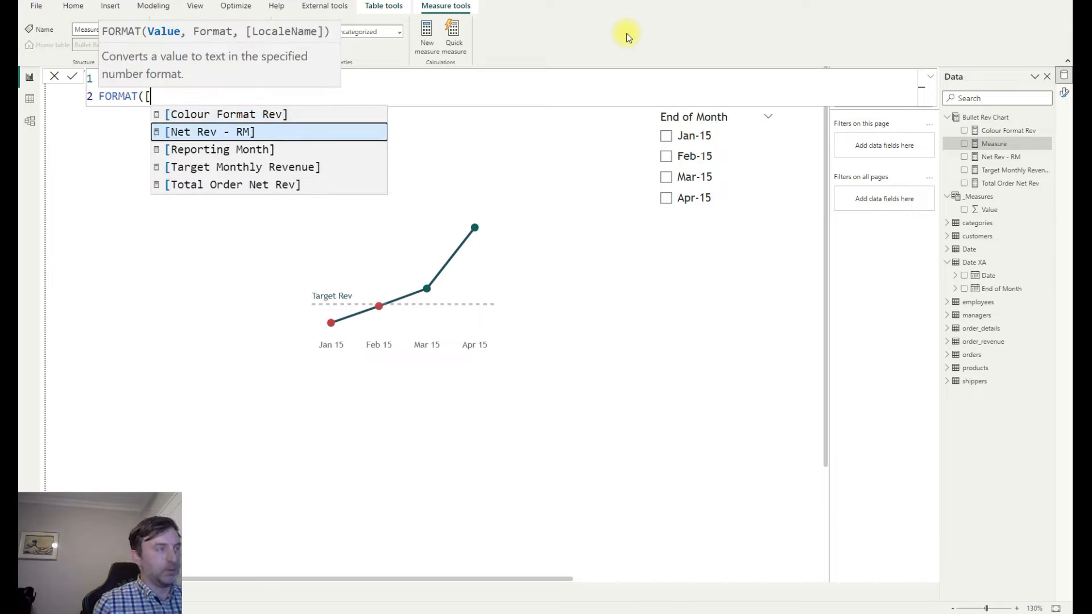
{"action": "key", "text": "Tab"}
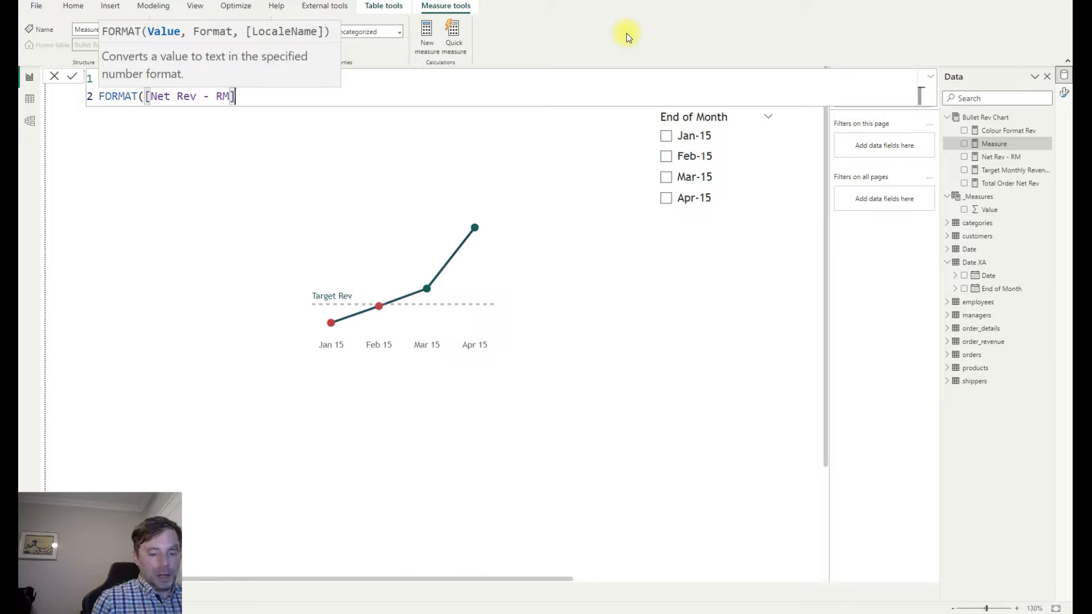
{"action": "type", "text": ", "}
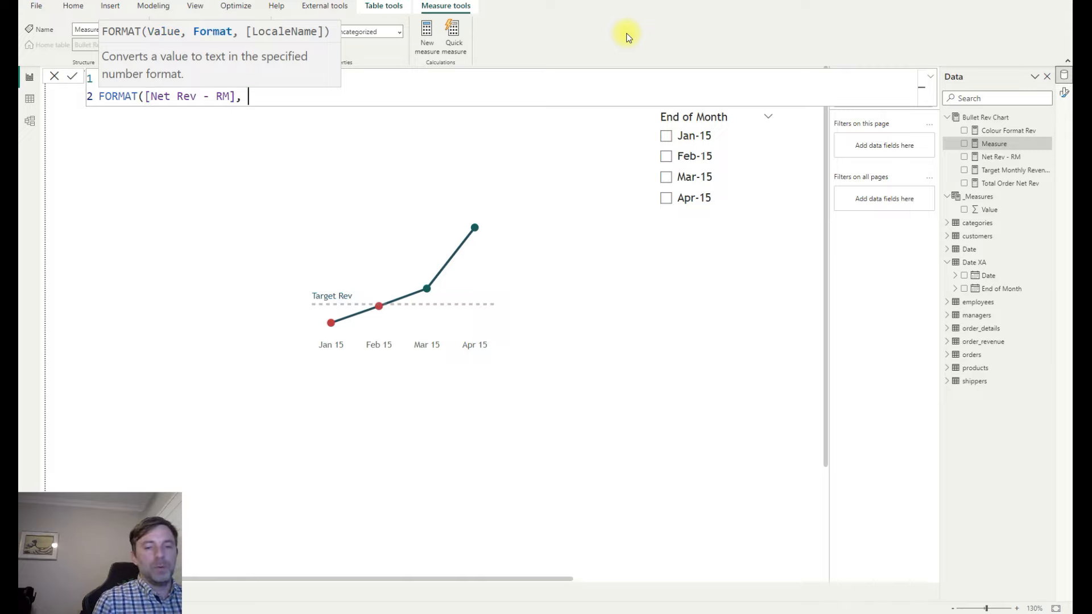
{"action": "type", "text": "\"$"}
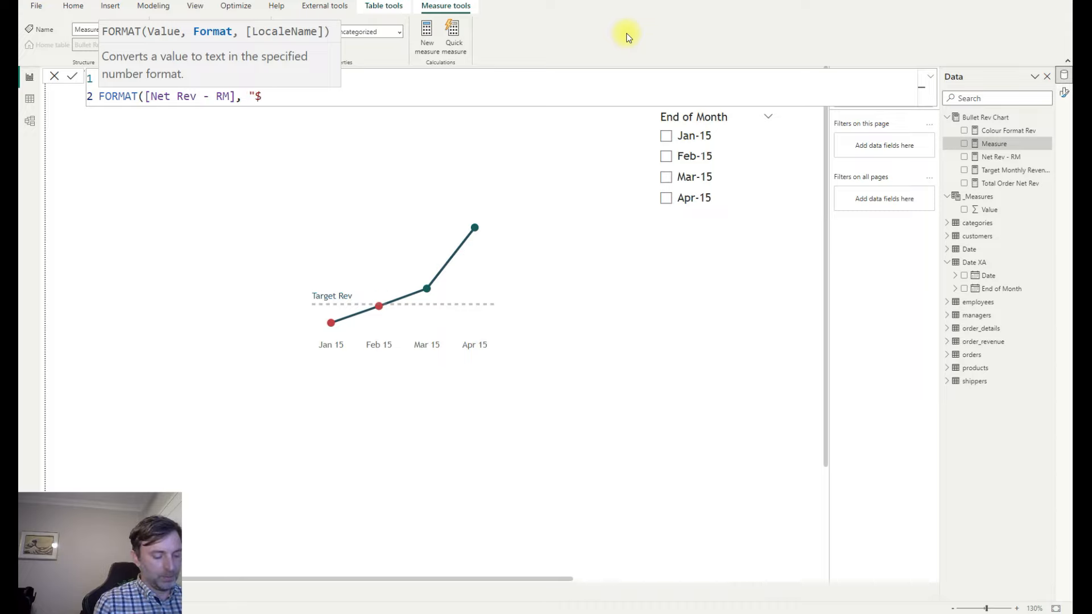
{"action": "type", "text": "#"}
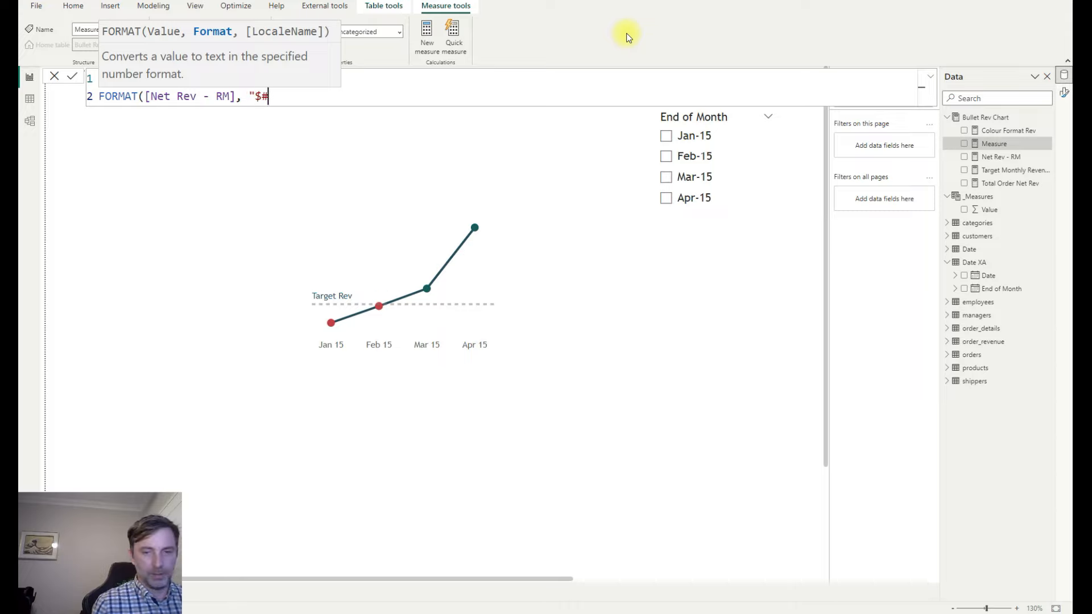
{"action": "type", "text": ",0"}
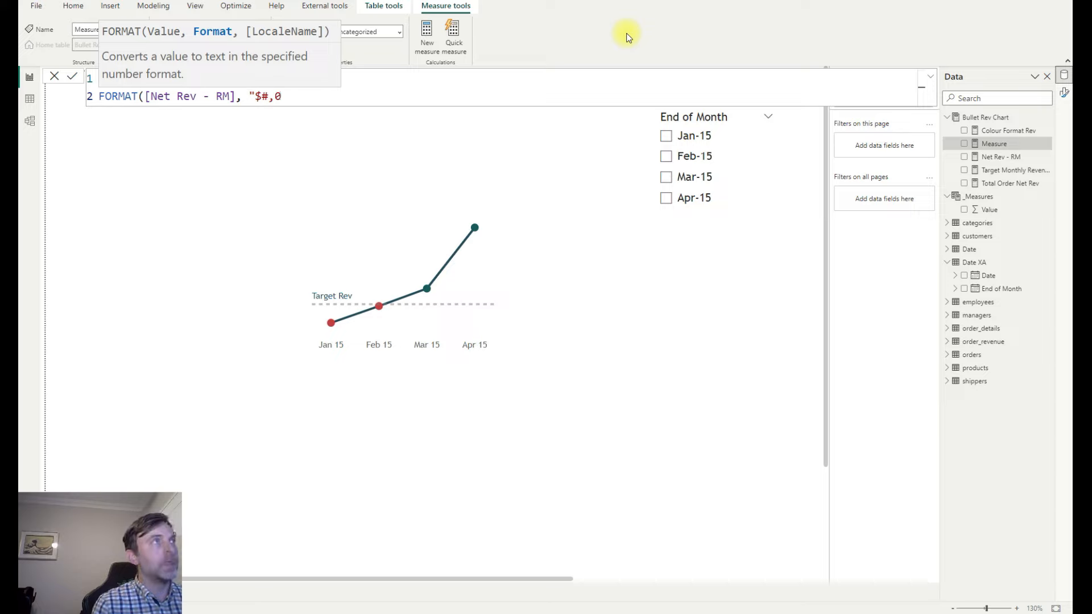
{"action": "type", "text": "\")"}
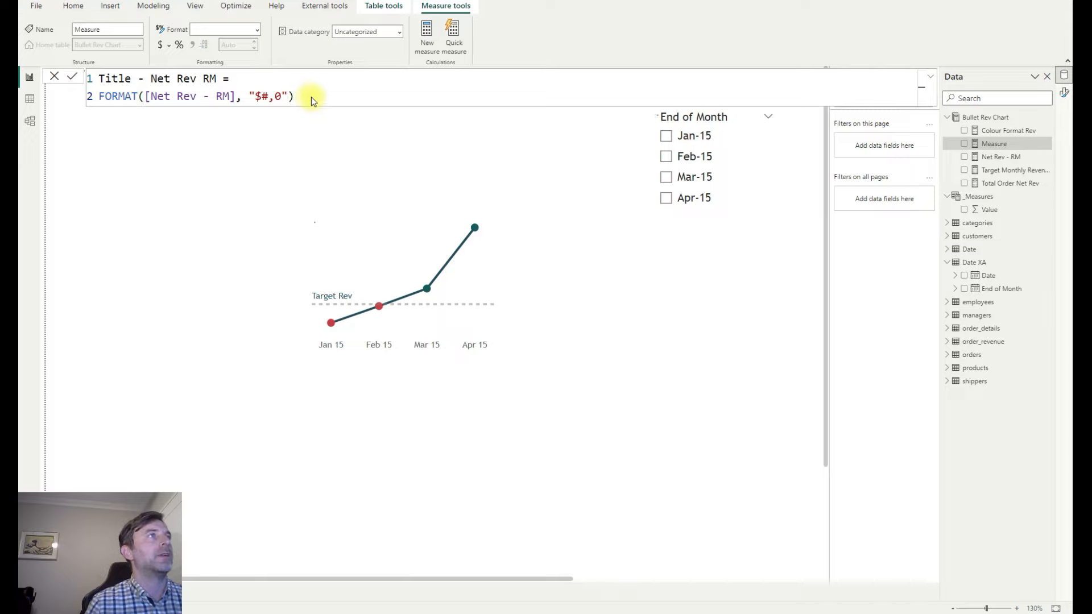
Base the line chart's title text on the Title - Net Rev RM measure and enlarge the chart from its upper-left corner.
{"action": "left_click", "coordinate": [489, 226]}
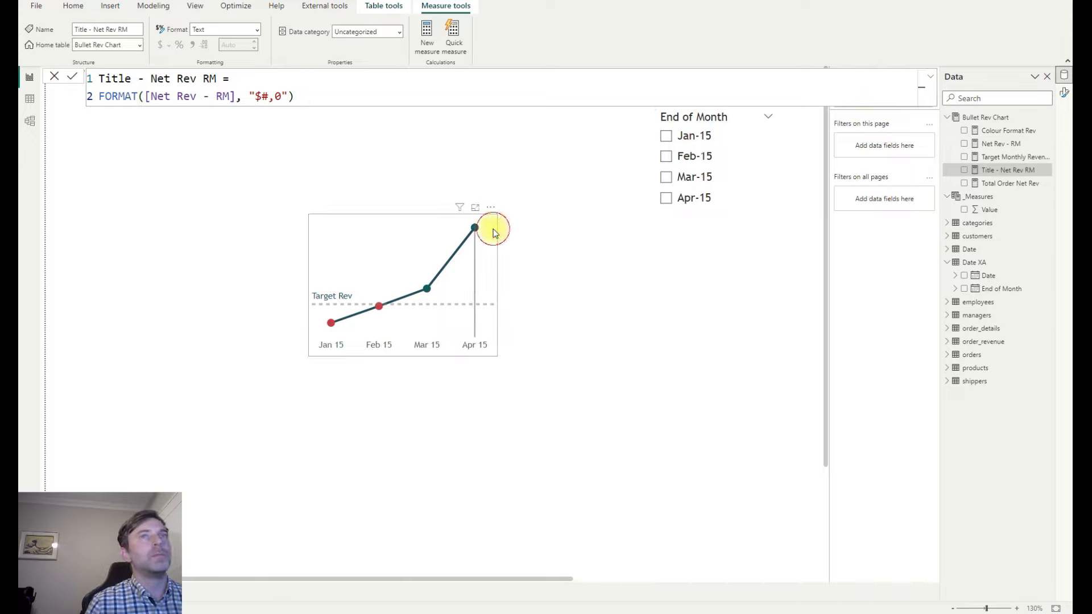
{"action": "left_click", "coordinate": [1064, 92]}
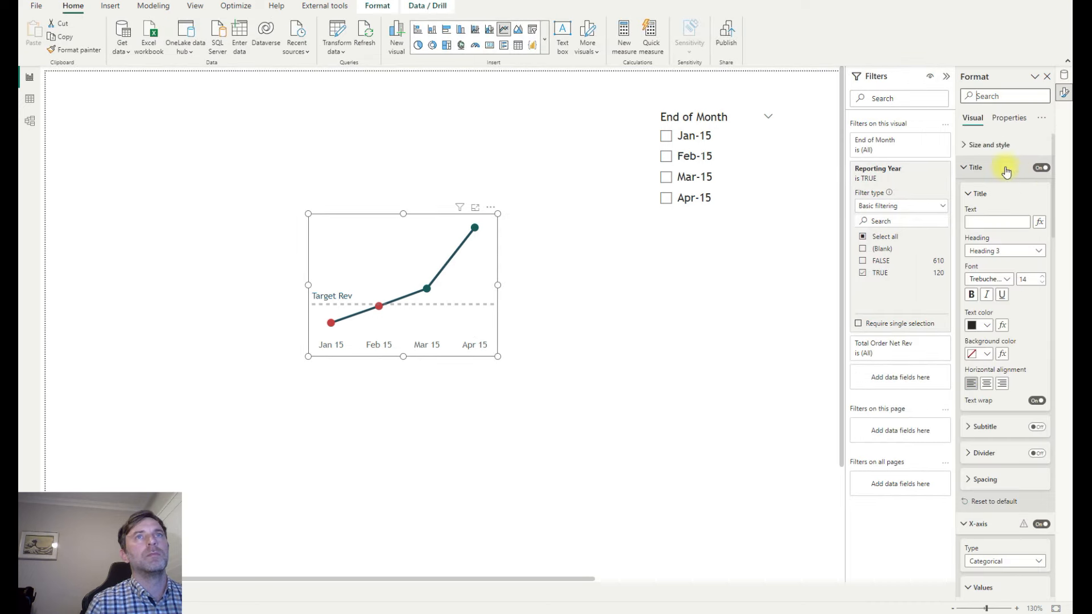
{"action": "left_click", "coordinate": [1039, 221]}
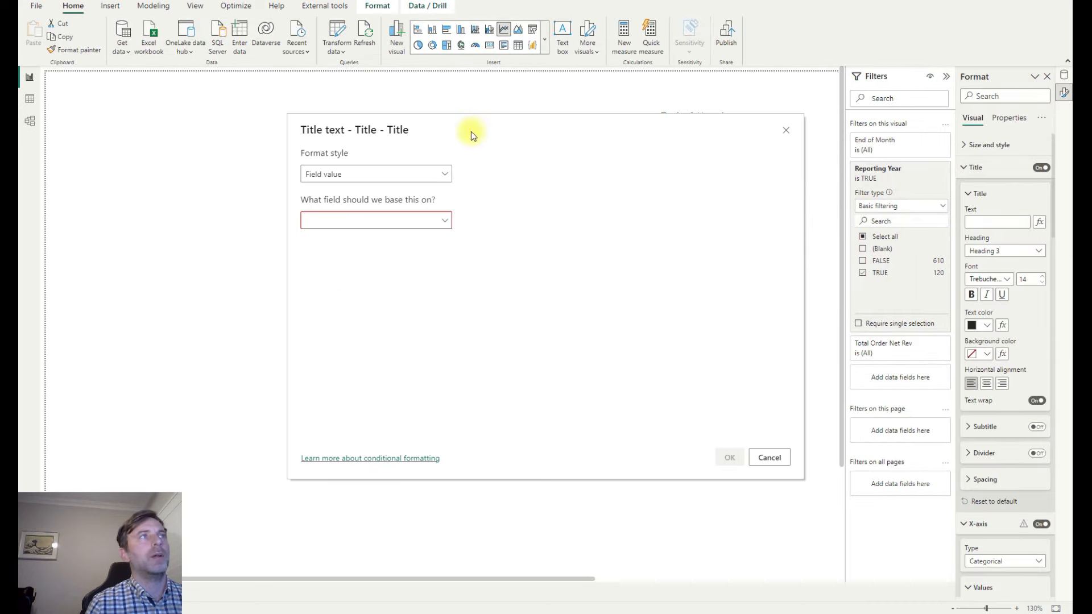
{"action": "left_click", "coordinate": [414, 221]}
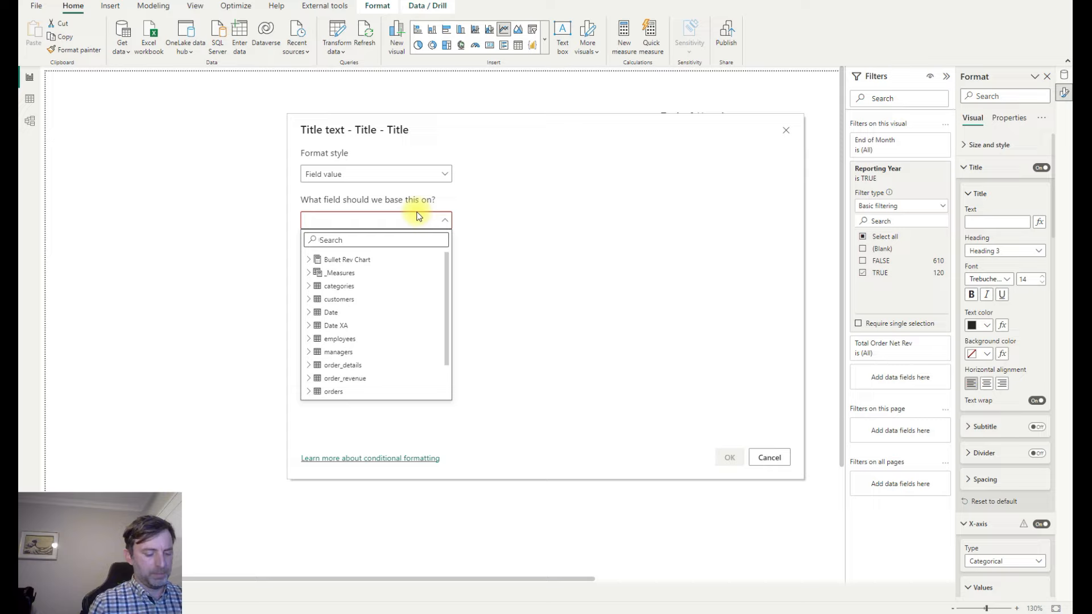
{"action": "type", "text": "tot"}
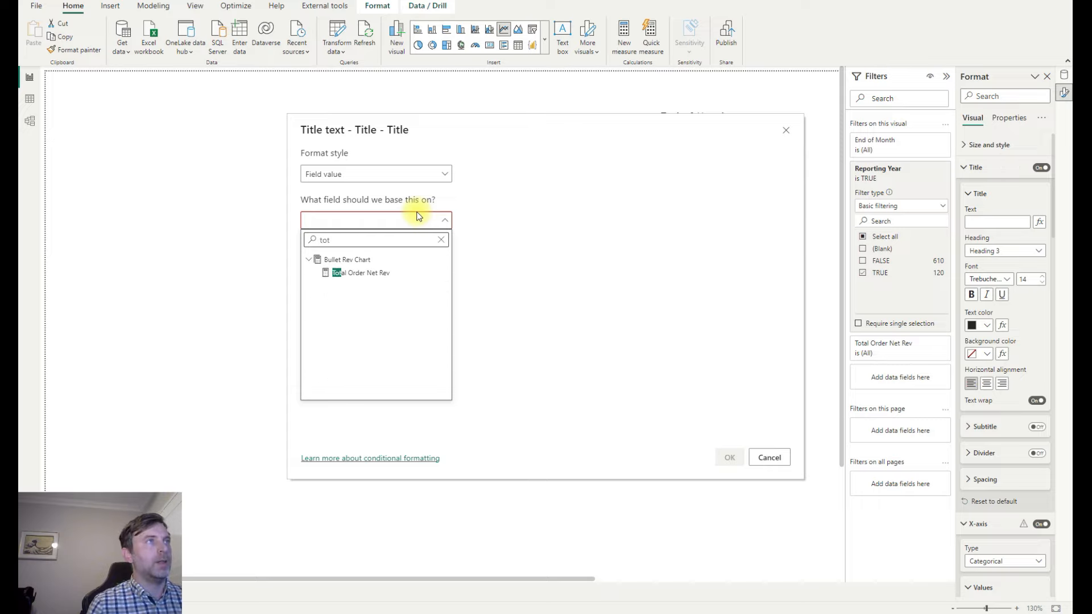
{"action": "key", "text": "BackSpace"}
{"action": "key", "text": "BackSpace"}
{"action": "type", "text": "it"}
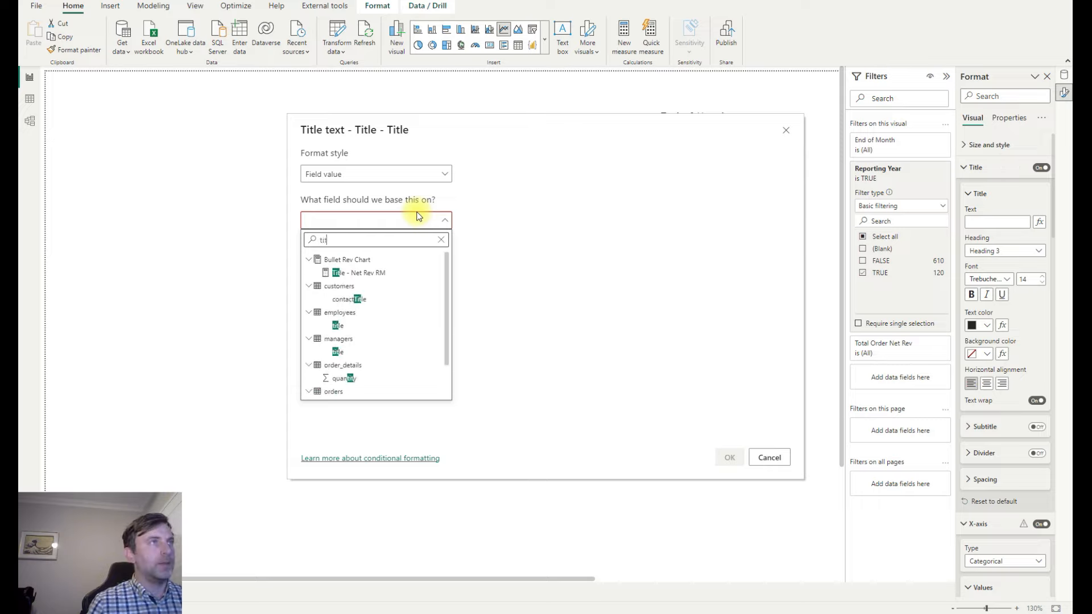
{"action": "type", "text": "le"}
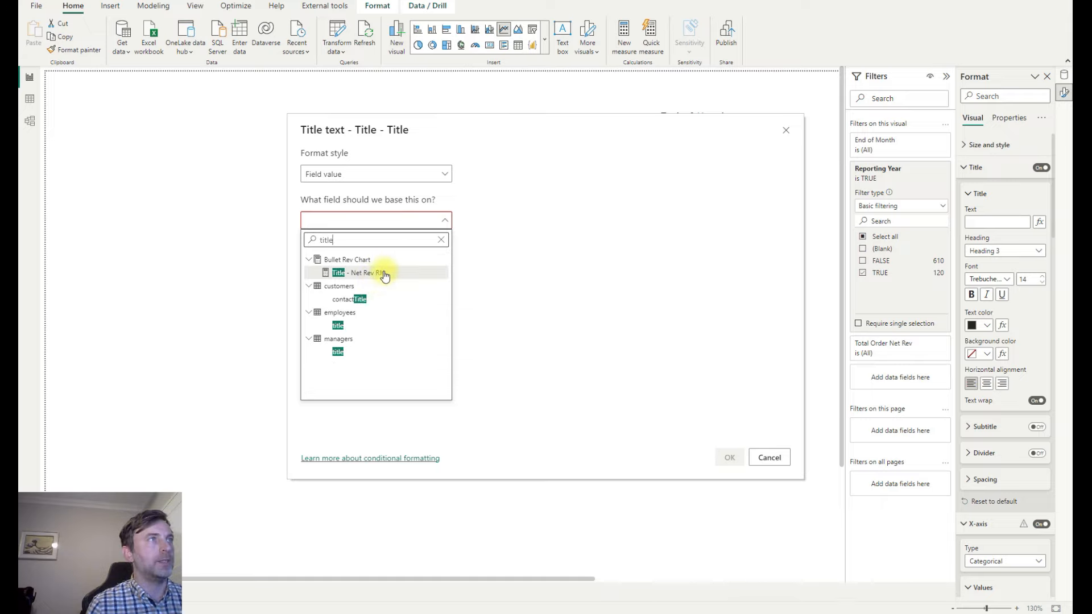
{"action": "left_click", "coordinate": [386, 276]}
{"action": "left_click", "coordinate": [729, 457]}
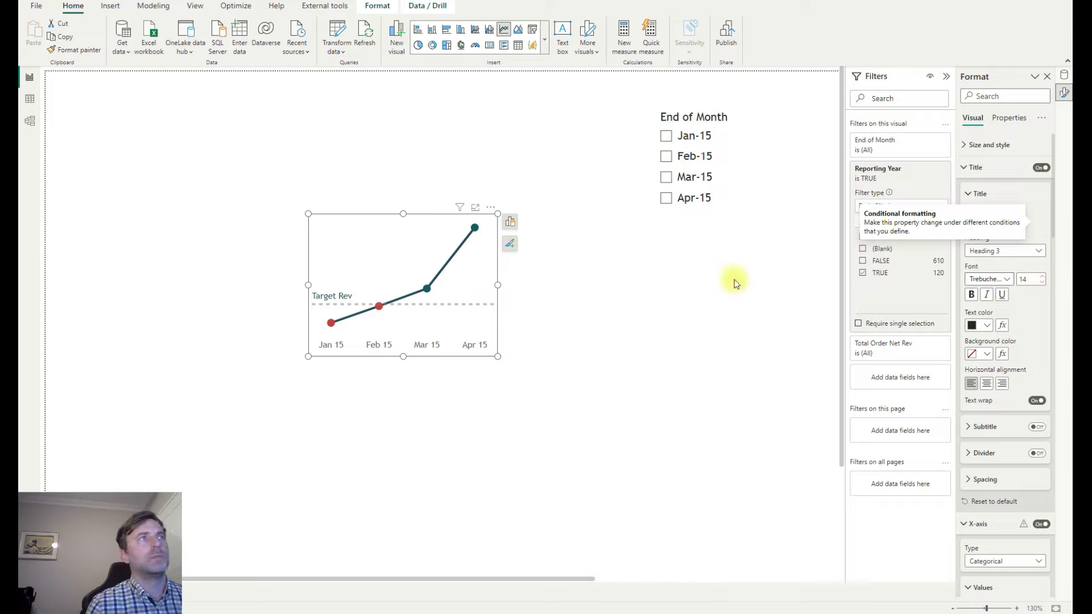
{"action": "left_click_drag", "start_coordinate": [308, 213], "coordinate": [254, 165]}
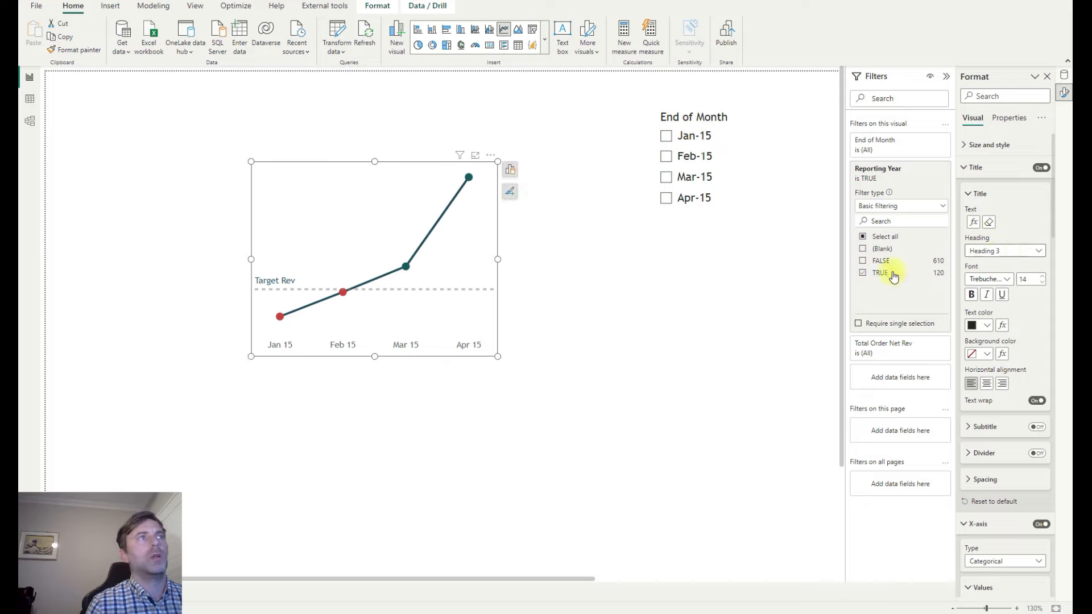
Test the dynamic chart title with each month of the End of Month slicer, ending with Apr-15 selected.
{"action": "left_click", "coordinate": [666, 198]}
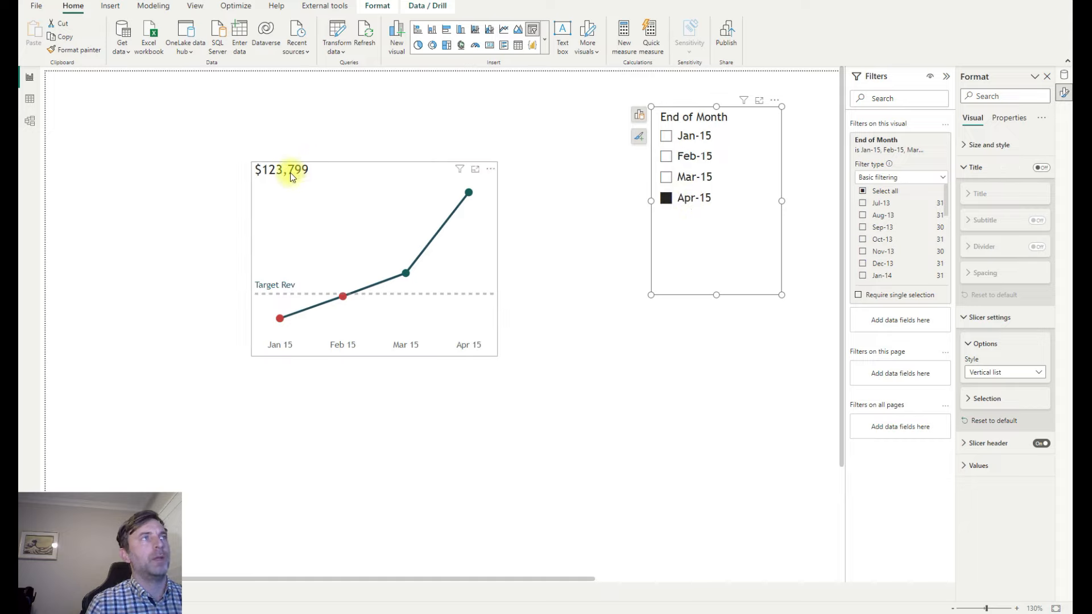
{"action": "left_click", "coordinate": [666, 177]}
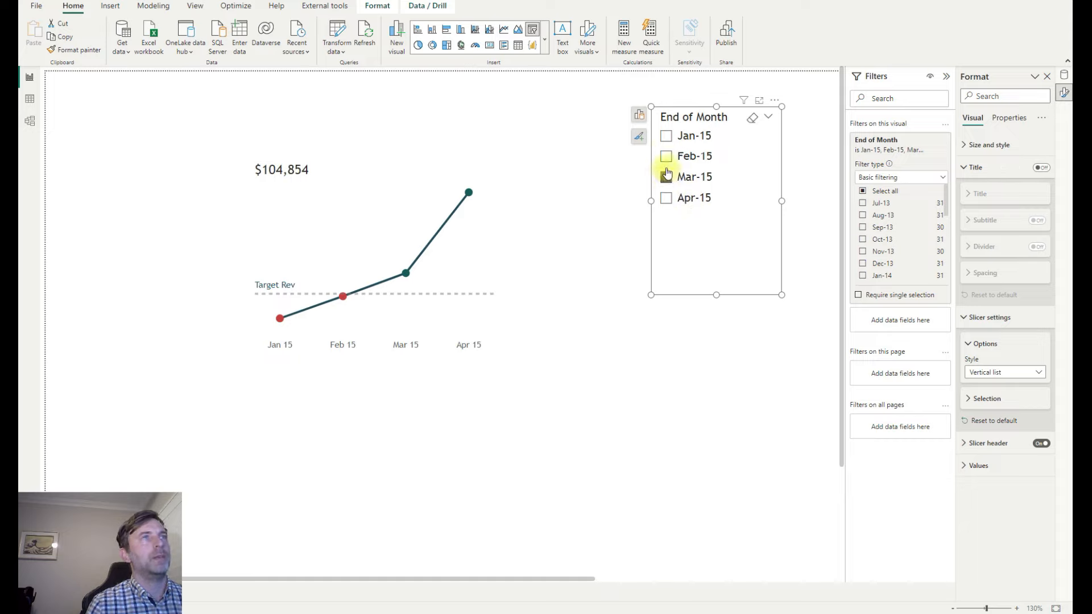
{"action": "left_click", "coordinate": [666, 157]}
{"action": "left_click", "coordinate": [666, 137]}
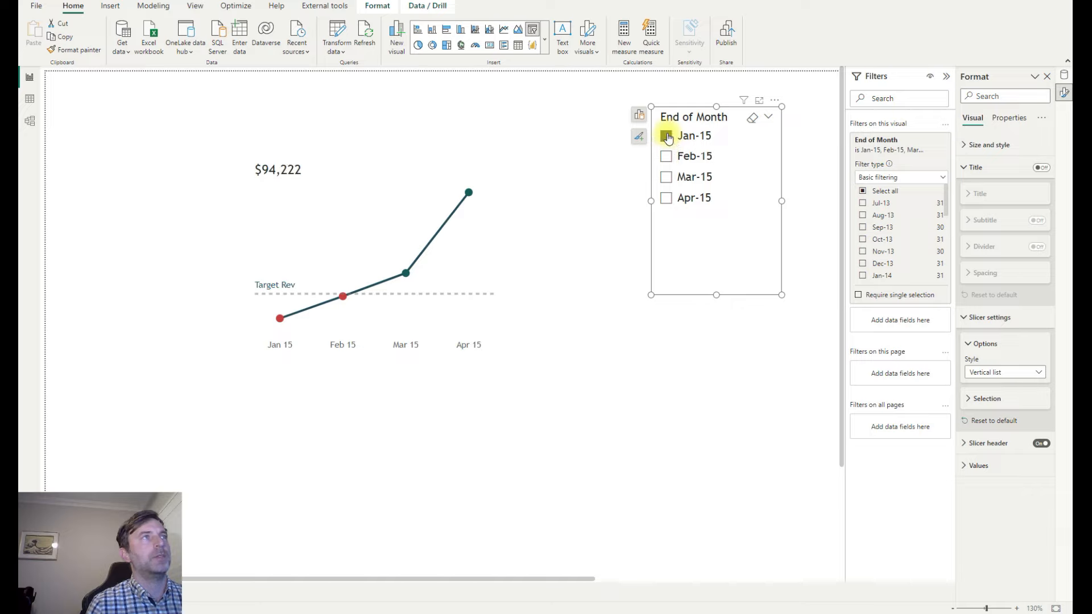
{"action": "left_click", "coordinate": [671, 158]}
{"action": "left_click", "coordinate": [668, 177]}
{"action": "left_click", "coordinate": [670, 199]}
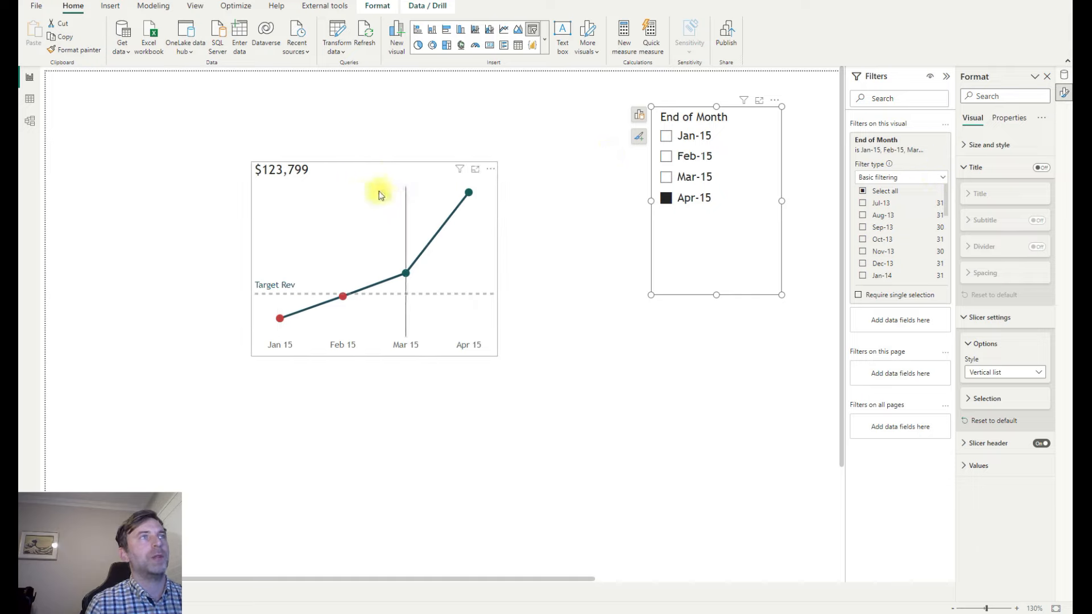
Format the line chart's title in the dark teal theme colour, font size 28 and bold.
{"action": "left_click", "coordinate": [373, 163]}
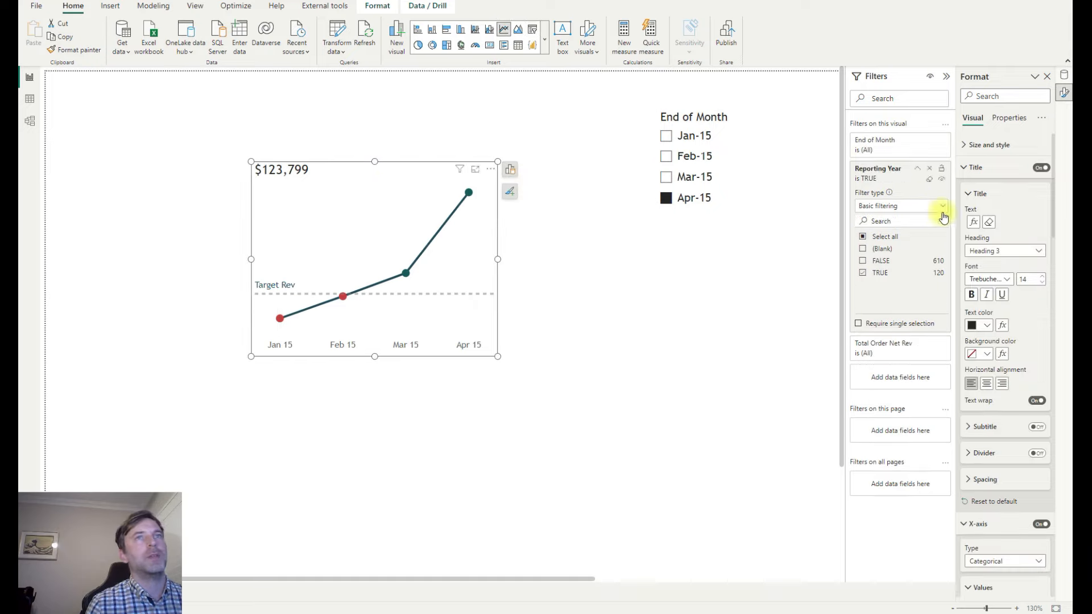
{"action": "left_click", "coordinate": [983, 325]}
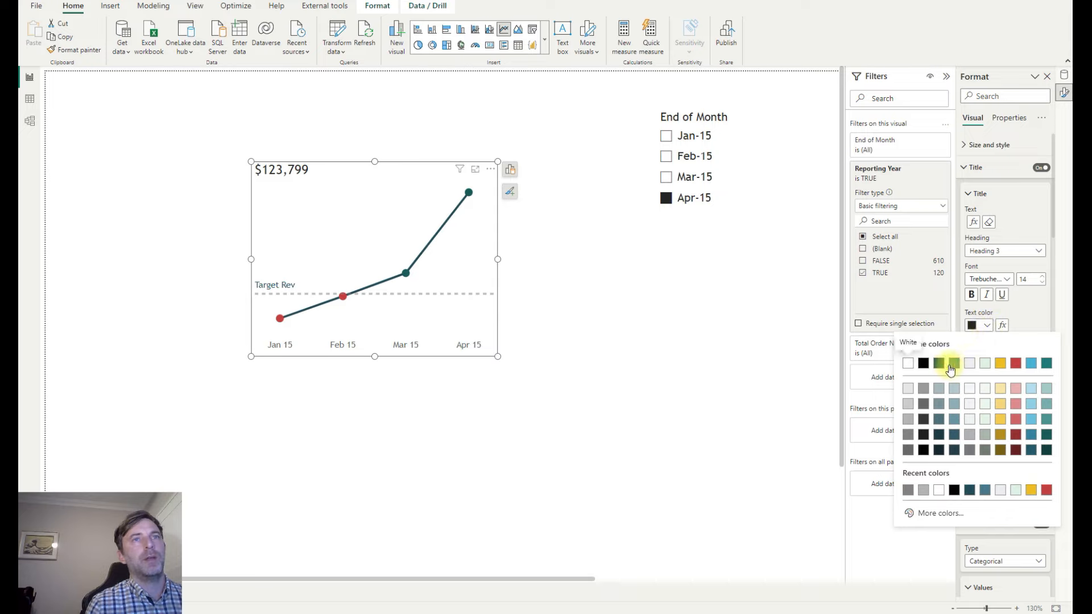
{"action": "left_click", "coordinate": [939, 363]}
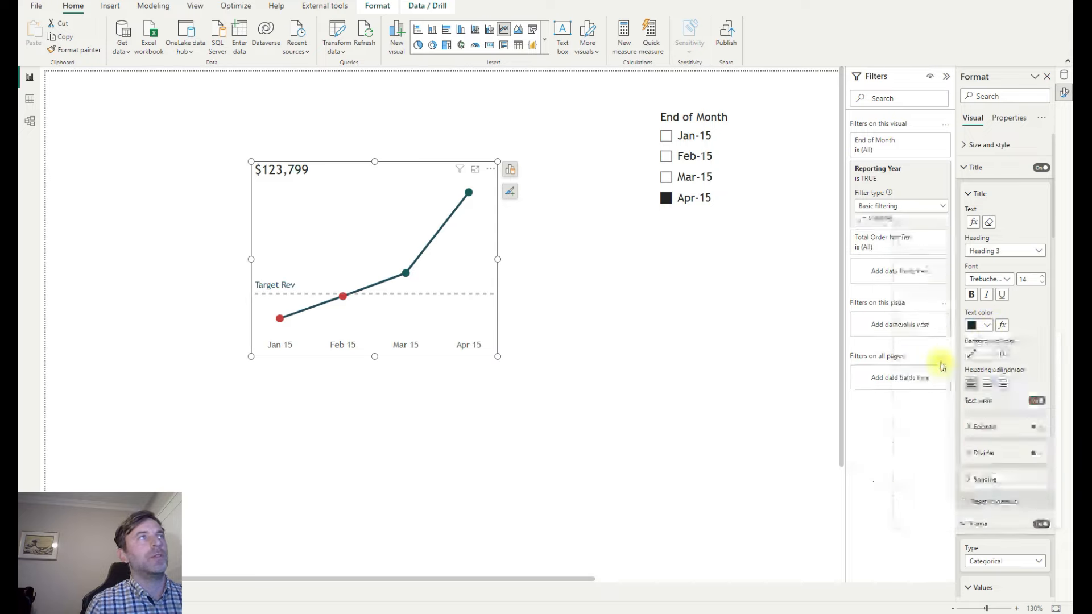
{"action": "double_click", "coordinate": [1033, 278]}
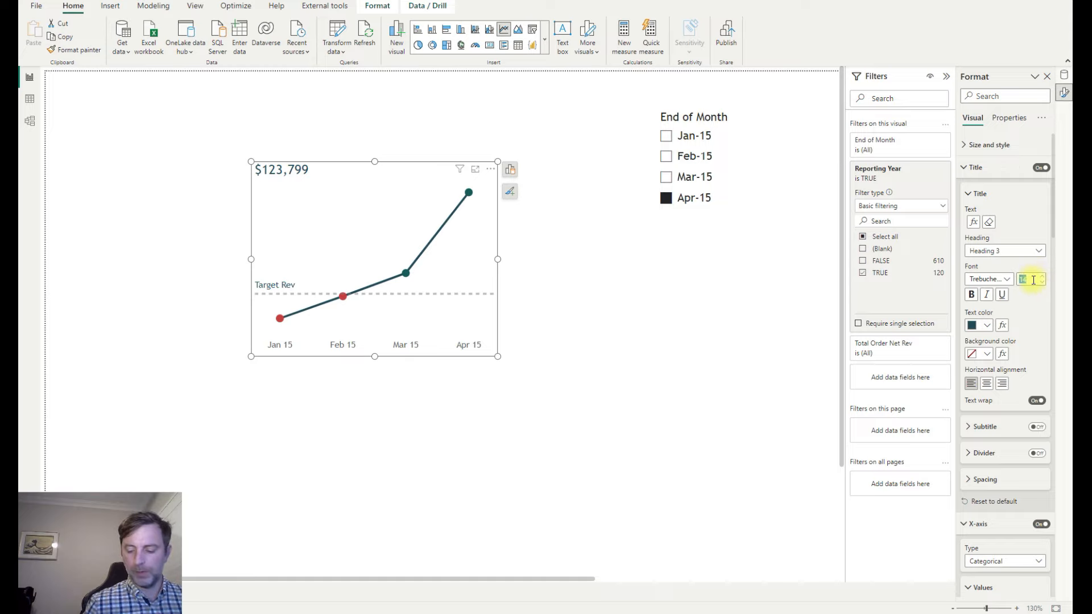
{"action": "type", "text": "28"}
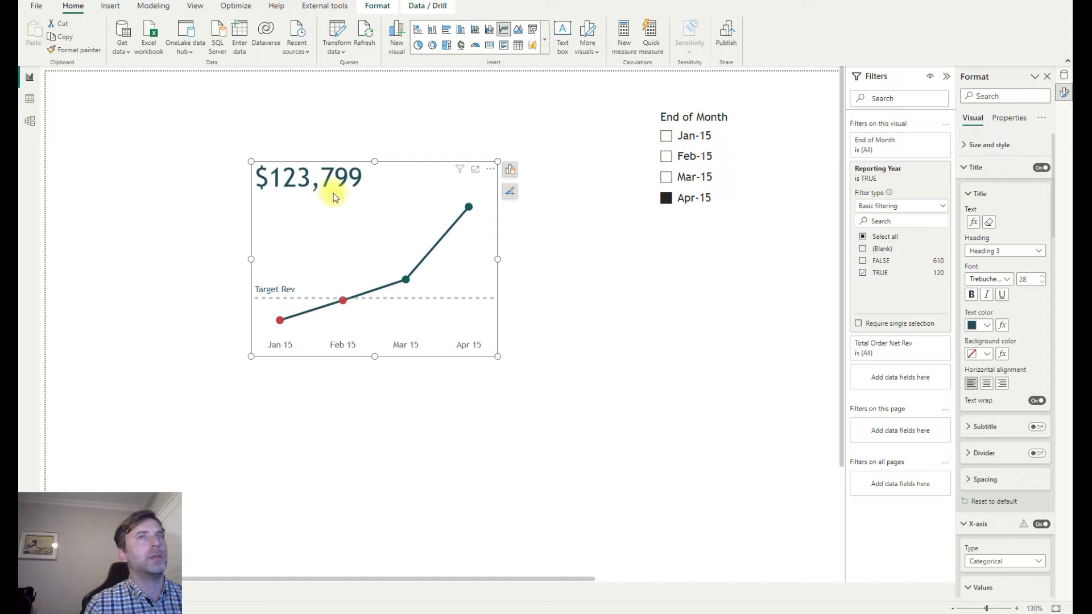
{"action": "left_click", "coordinate": [972, 295]}
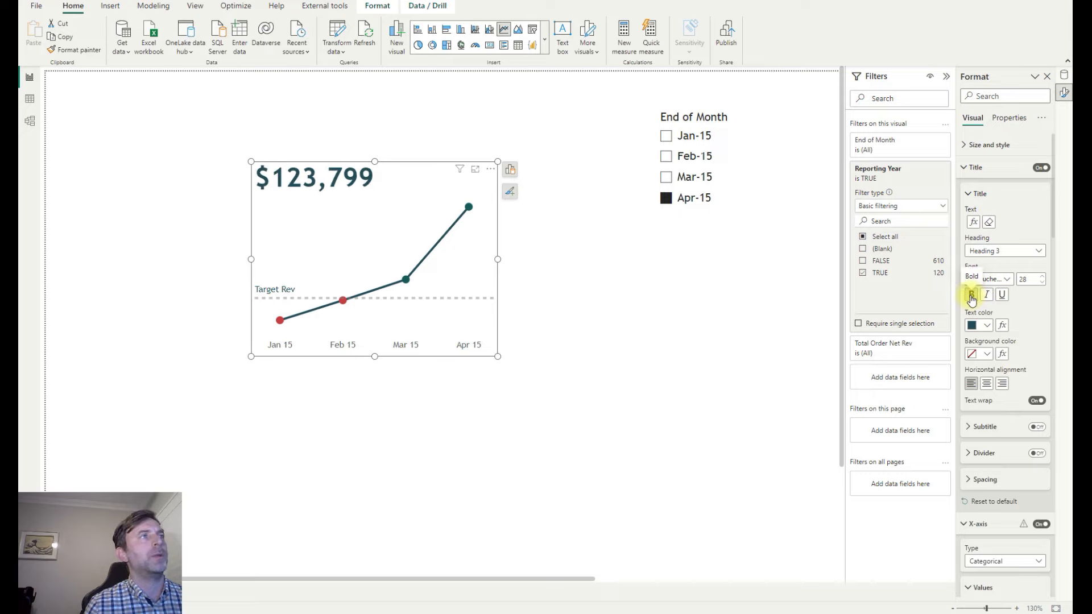
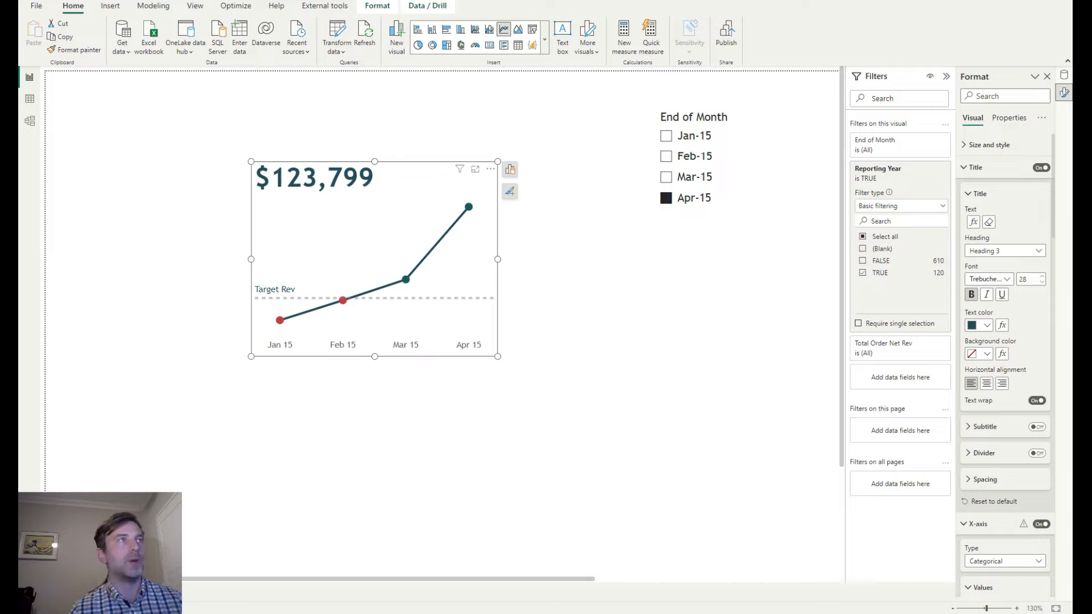
Create a new measure named Reporting Month Rev - MoM Change.
{"action": "left_click", "coordinate": [616, 33]}
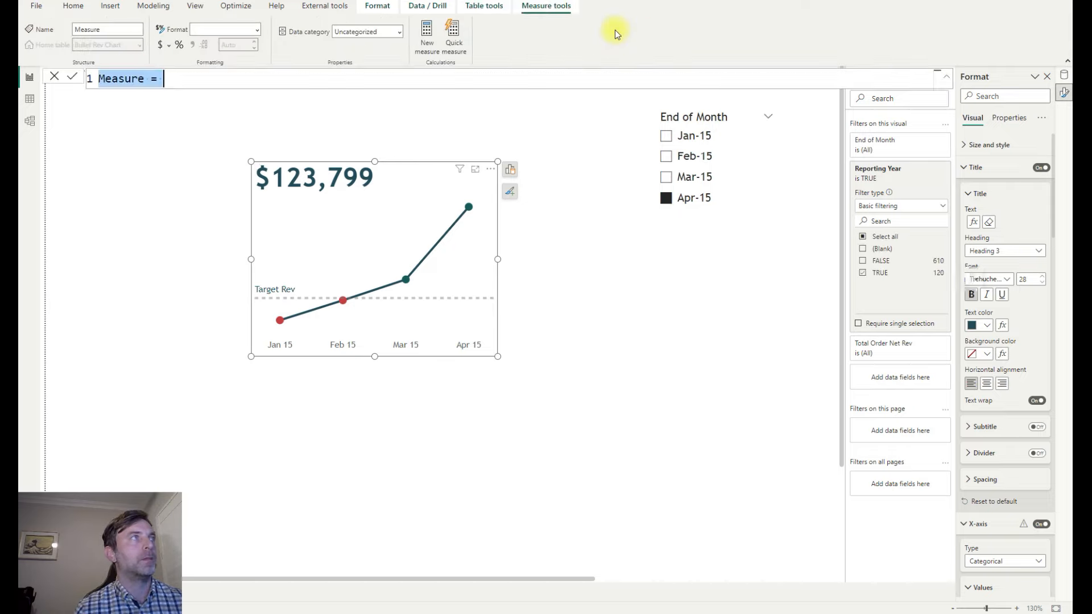
{"action": "type", "text": "R"}
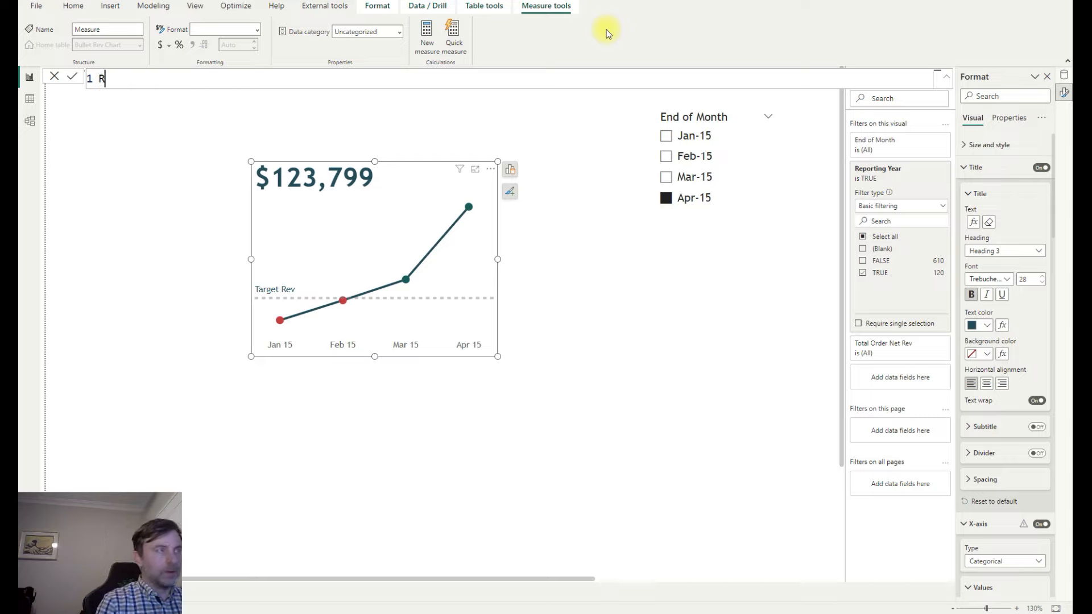
{"action": "type", "text": "eportin"}
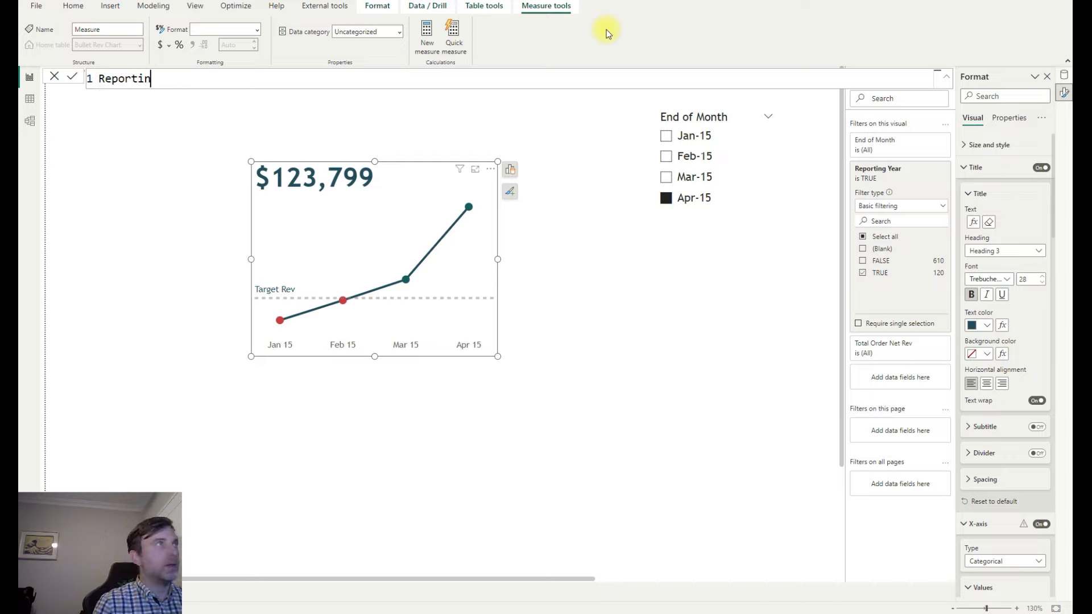
{"action": "type", "text": "g Month Rev"}
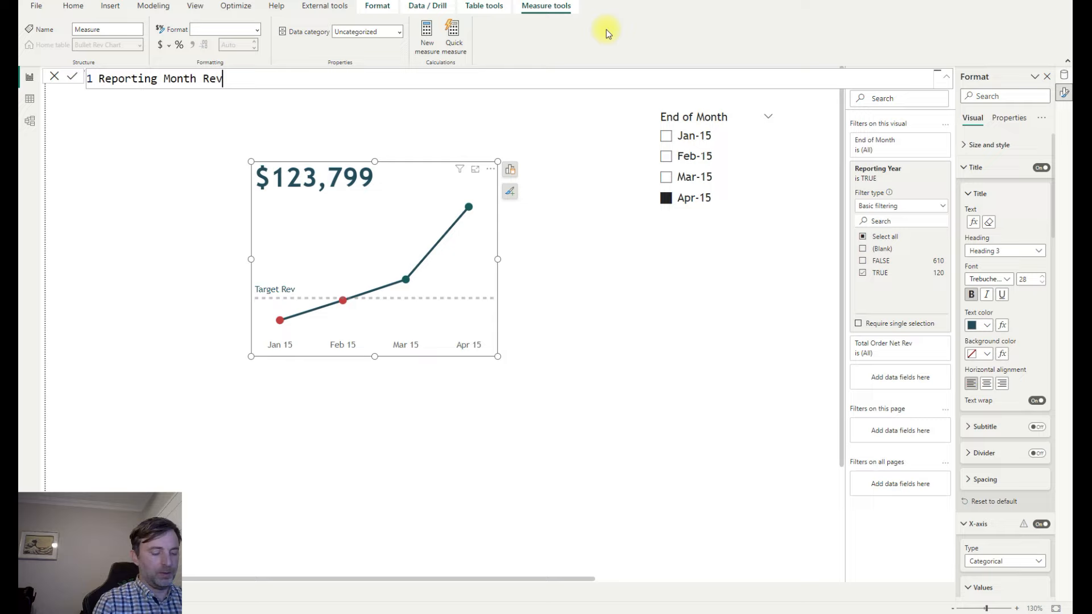
{"action": "type", "text": " - Mo"}
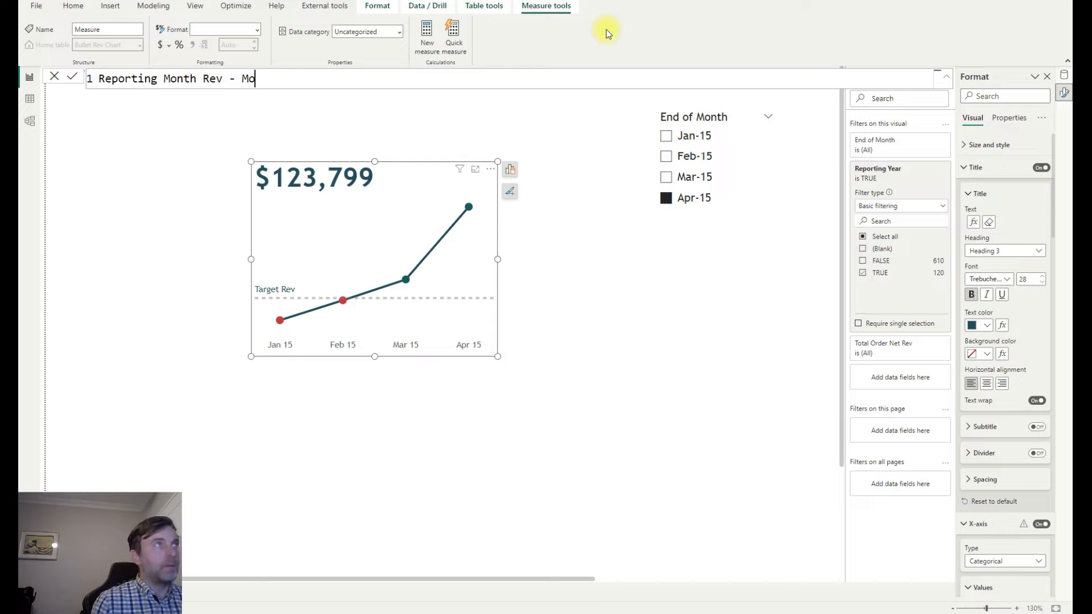
{"action": "type", "text": "M Change "}
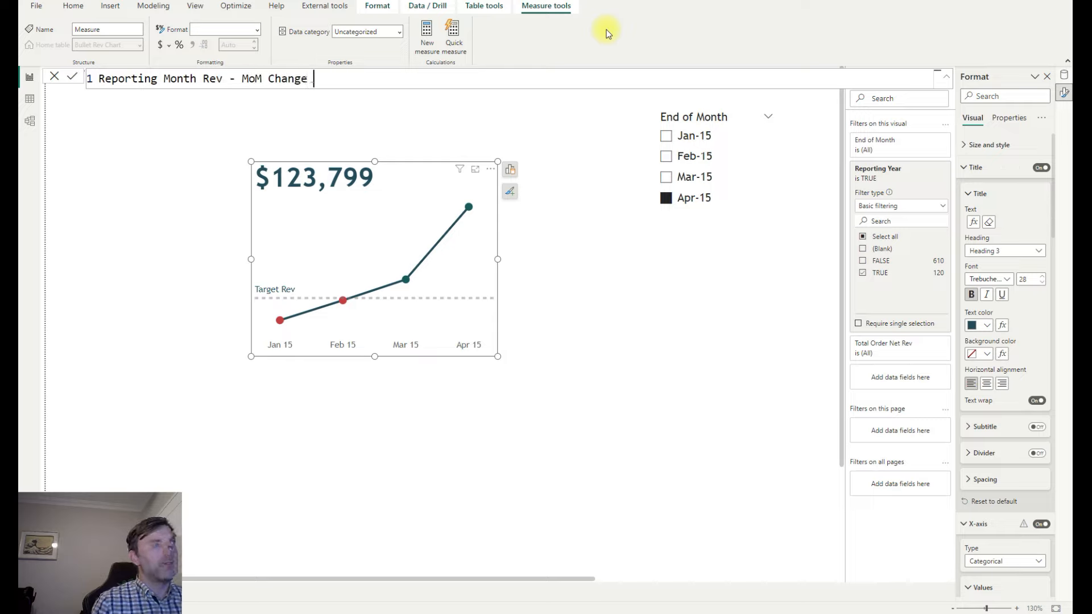
{"action": "type", "text": "="}
{"action": "key", "text": "shift+Return"}
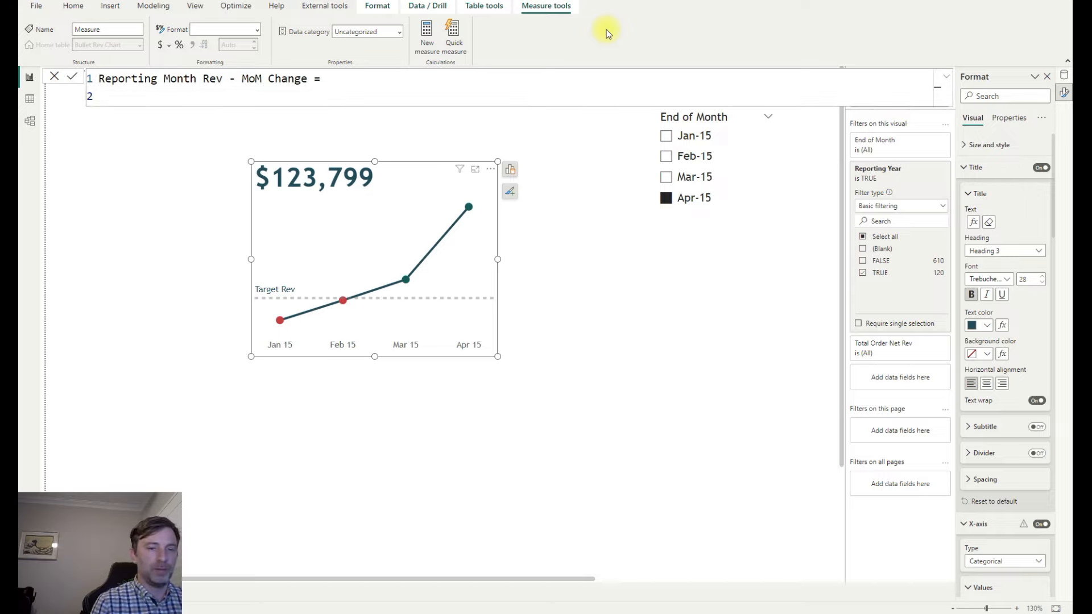
Add a SelectMonth variable to the measure that takes the SELECTEDVALUE of 'Date XA'[End of Month].
{"action": "type", "text": "VAR "}
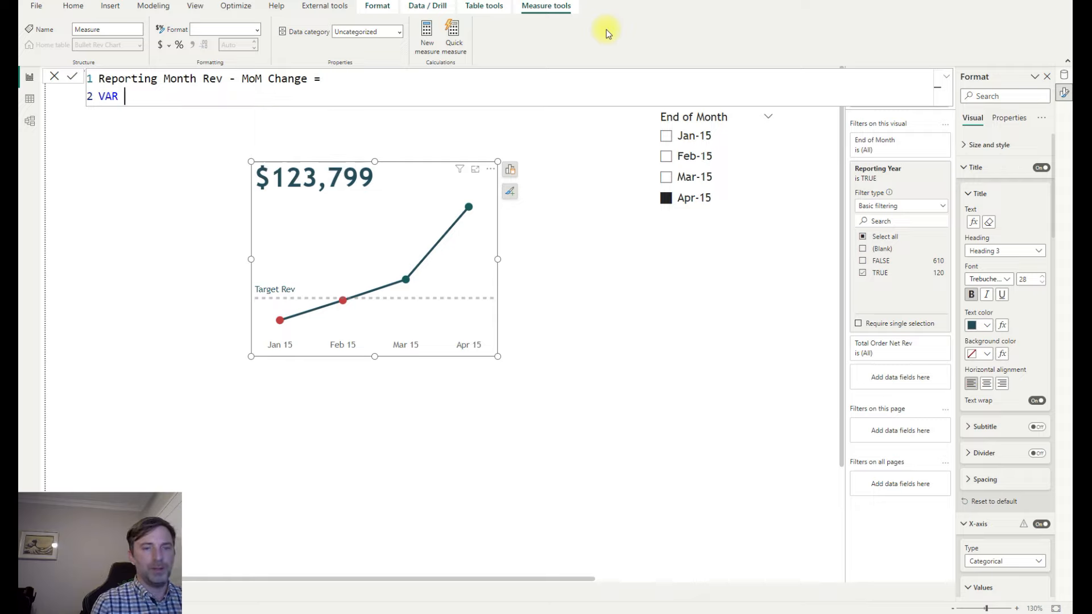
{"action": "type", "text": "SelectMon"}
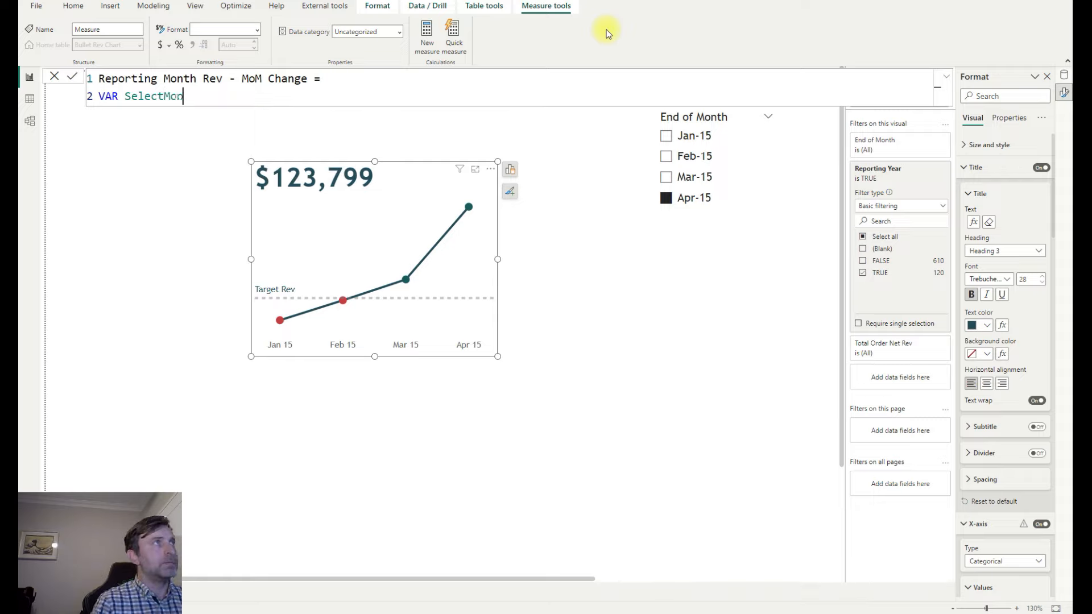
{"action": "type", "text": "th = SELE"}
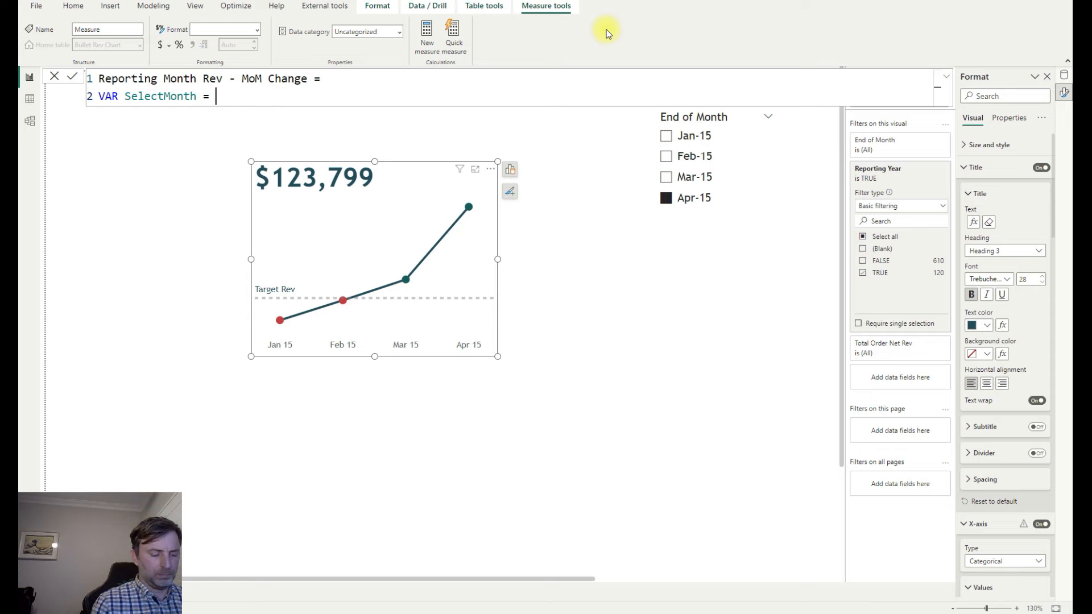
{"action": "key", "text": "Down"}
{"action": "key", "text": "Down"}
{"action": "key", "text": "Down"}
{"action": "key", "text": "Down"}
{"action": "key", "text": "Tab"}
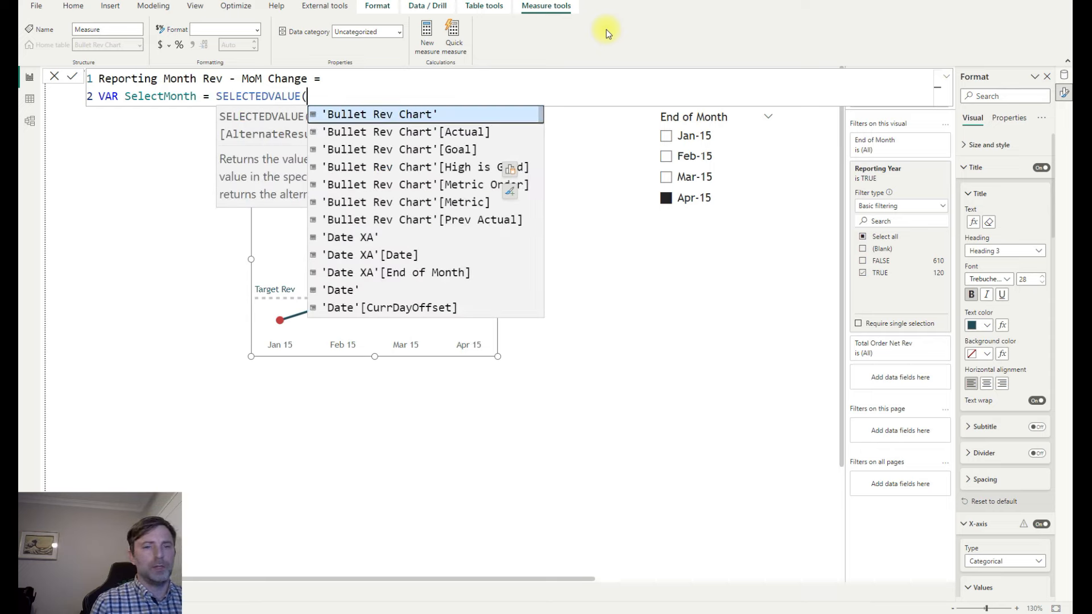
{"action": "type", "text": "End"}
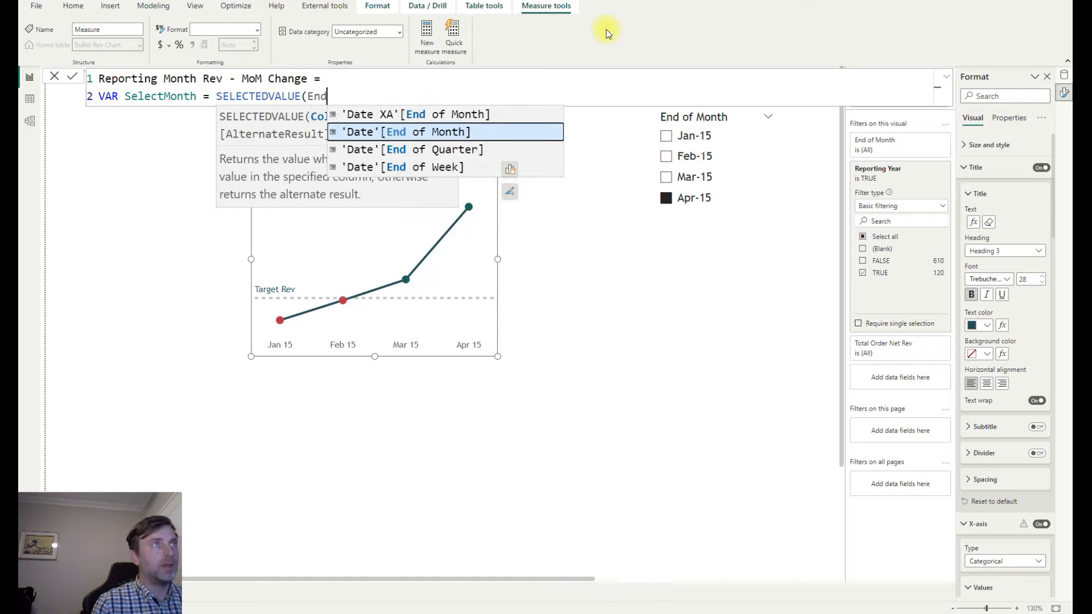
{"action": "key", "text": "Up"}
{"action": "key", "text": "Tab"}
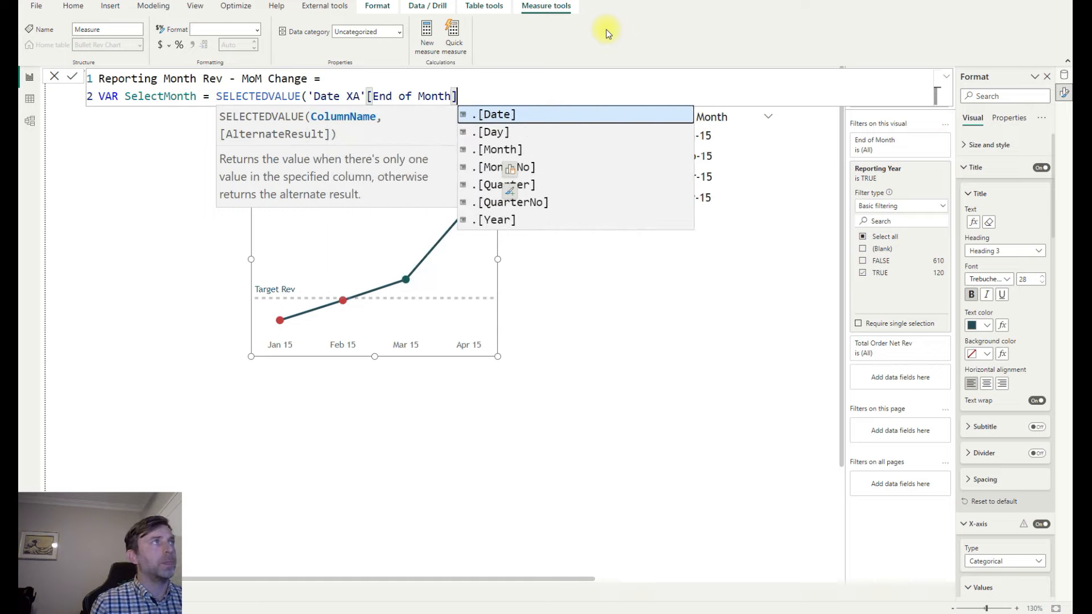
Declare a LastMonth variable on the next line and add the missing closing parenthesis to the SelectMonth expression.
{"action": "key", "text": "shift+Return"}
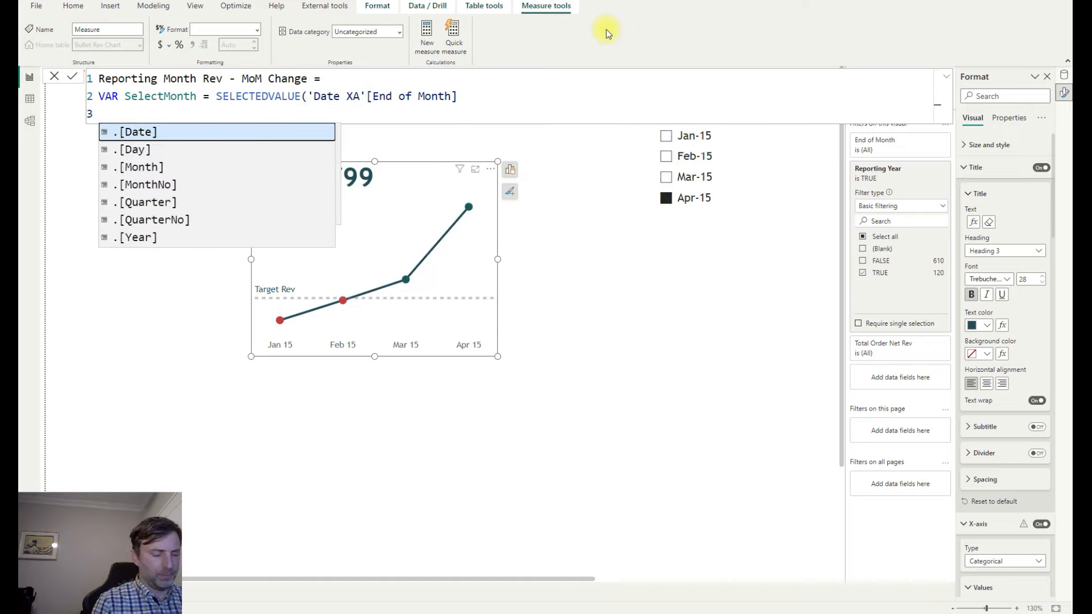
{"action": "type", "text": "VAR Last"}
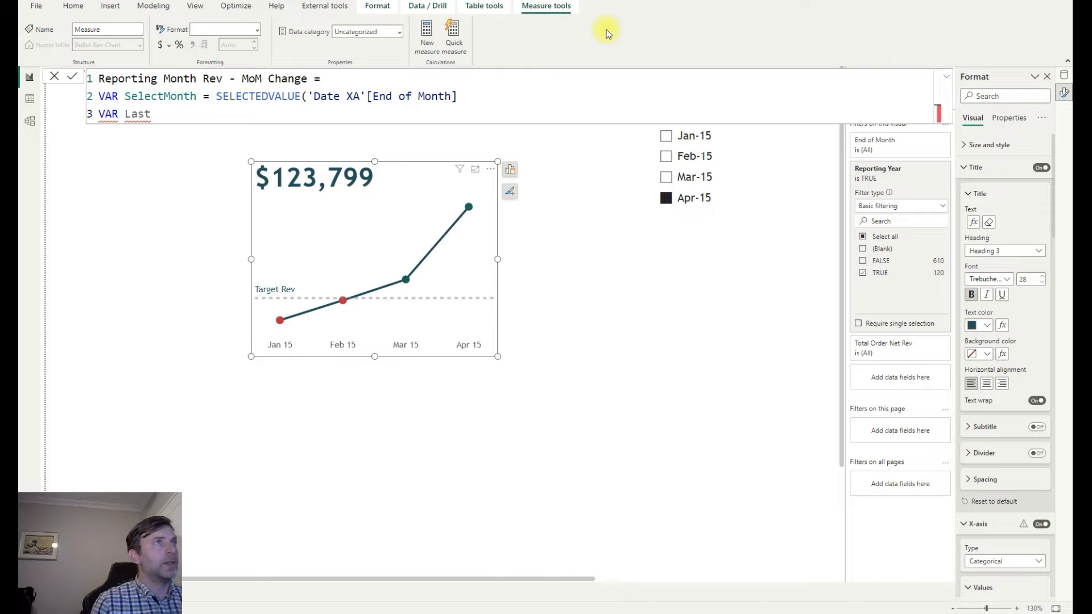
{"action": "type", "text": "Month"}
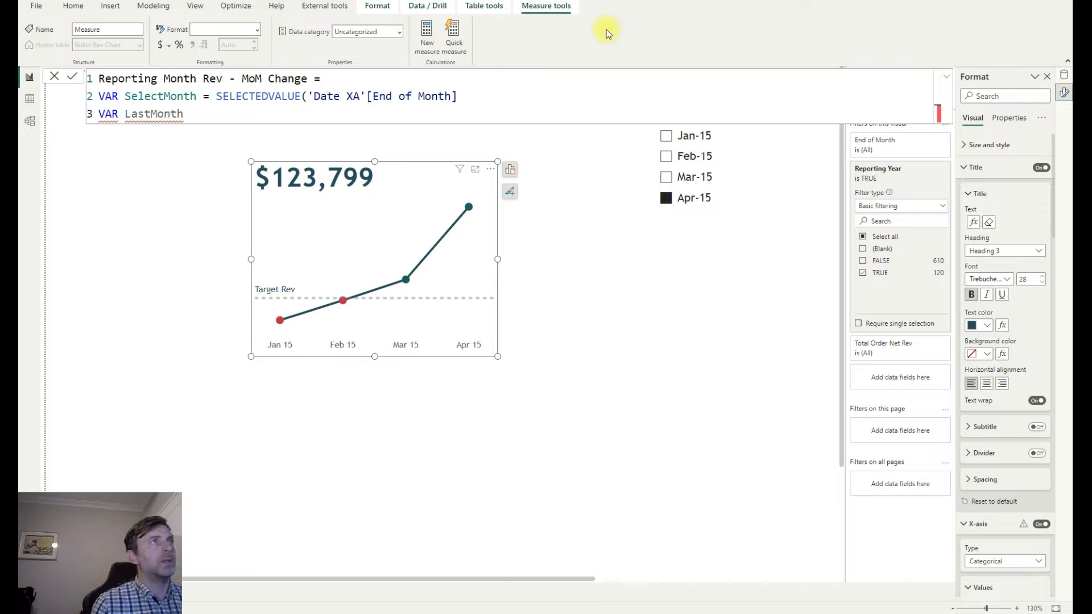
{"action": "left_click", "coordinate": [460, 100]}
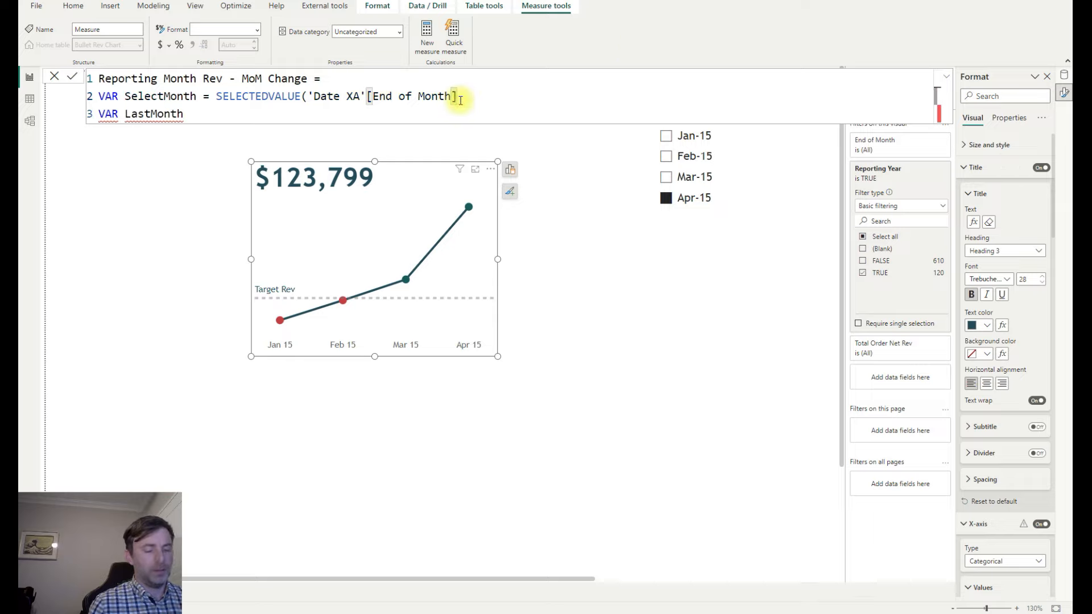
{"action": "type", "text": ")"}
{"action": "left_click", "coordinate": [198, 115]}
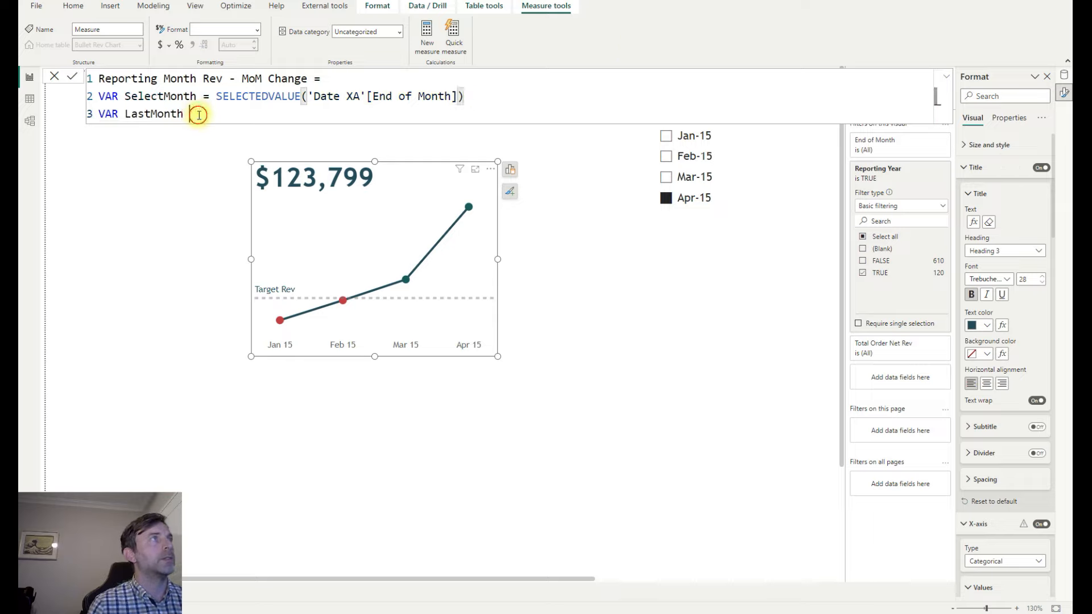
Assign LastMonth an EOMONTH expression whose start date is the SELECTEDVALUE of 'Date XA'[End of Month].
{"action": "type", "text": "= "}
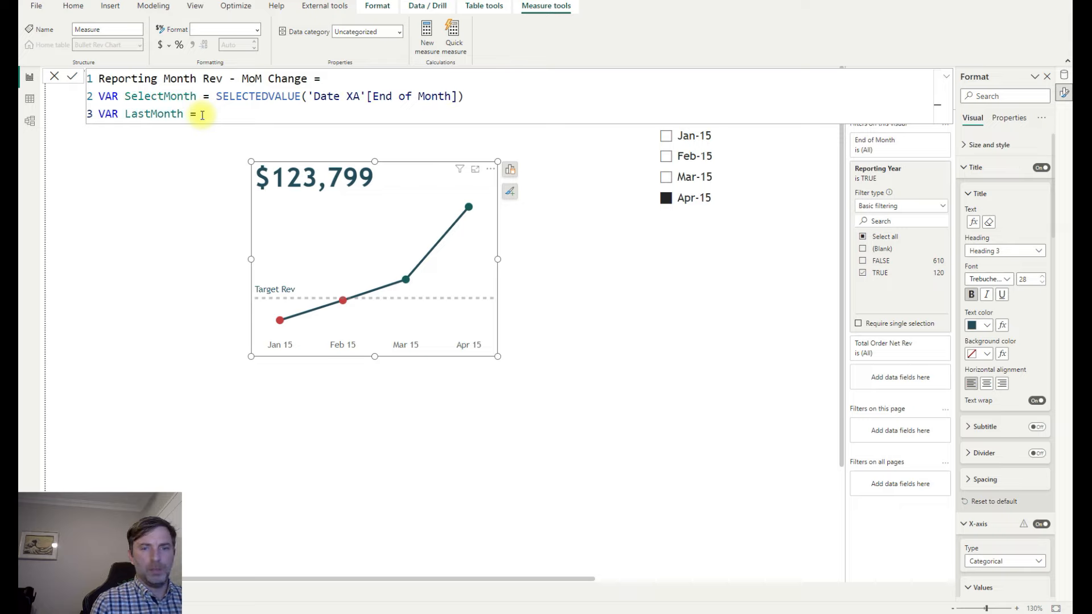
{"action": "type", "text": "EO"}
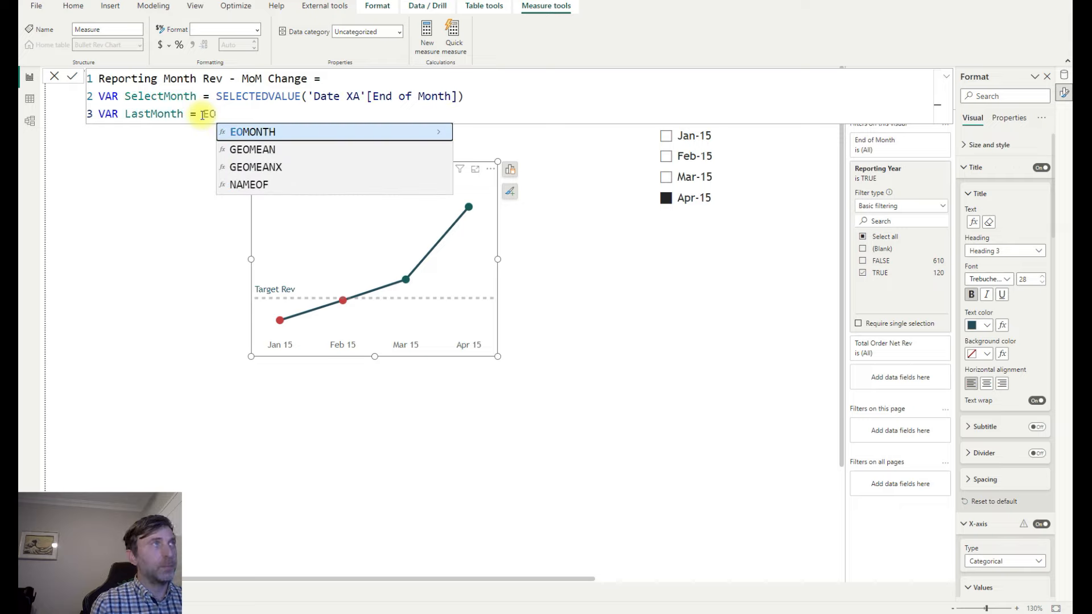
{"action": "key", "text": "Tab"}
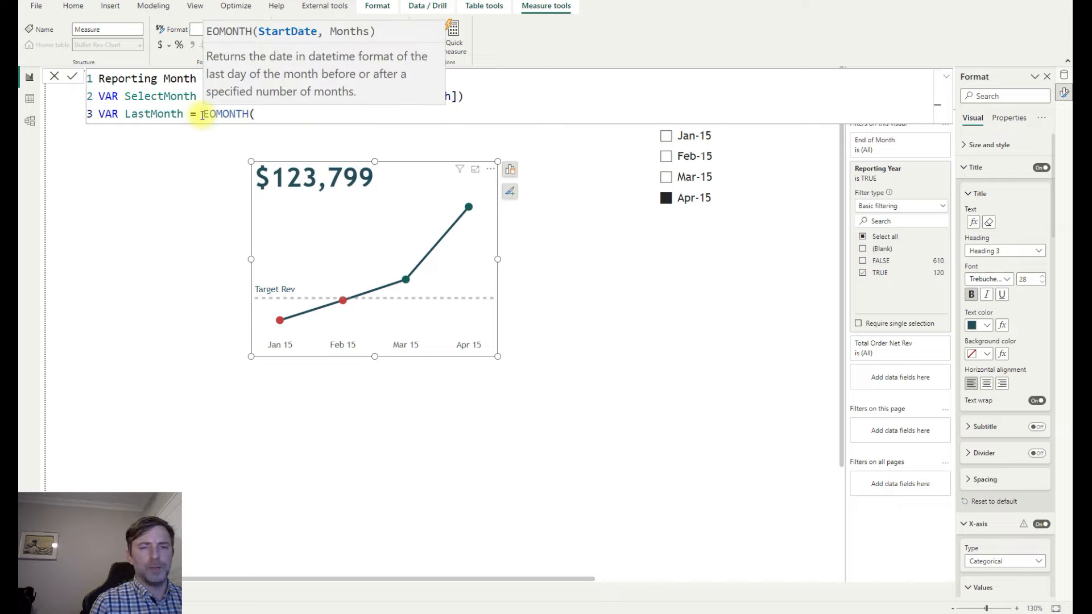
{"action": "type", "text": "("}
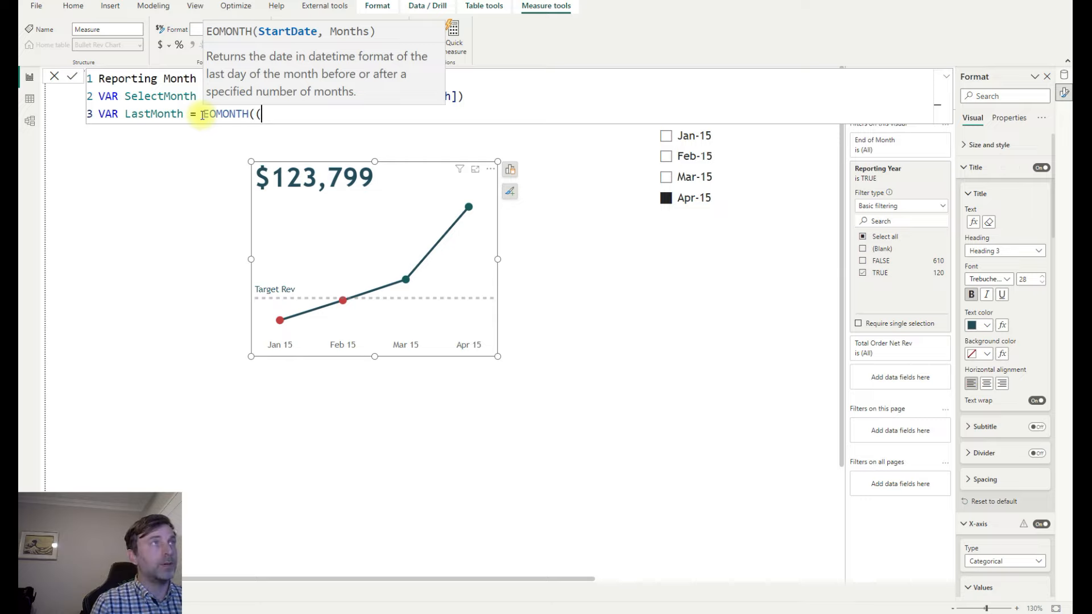
{"action": "key", "text": "BackSpace"}
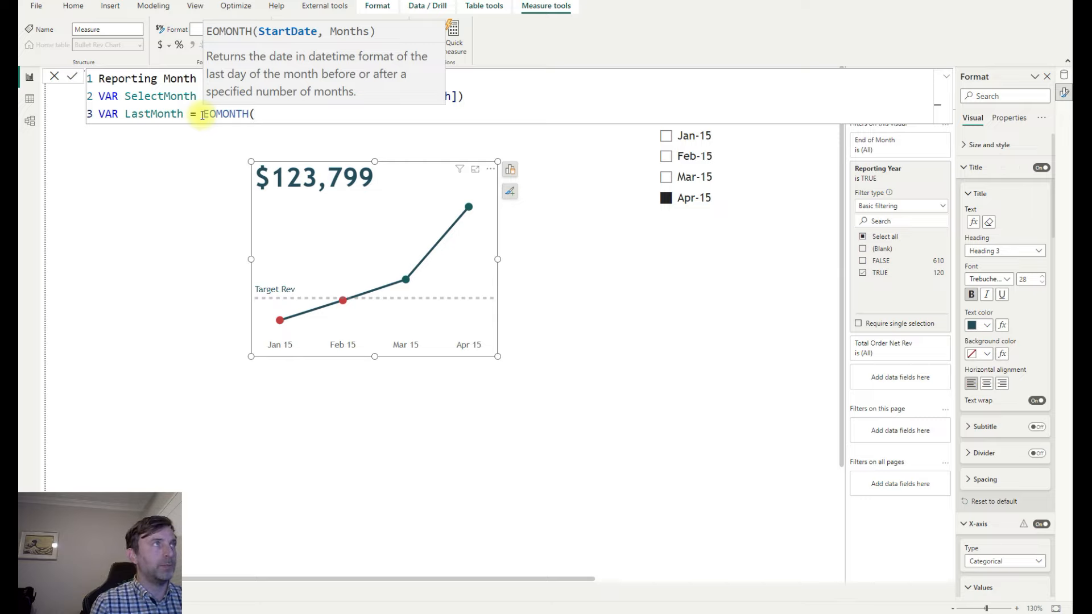
{"action": "type", "text": "Sel"}
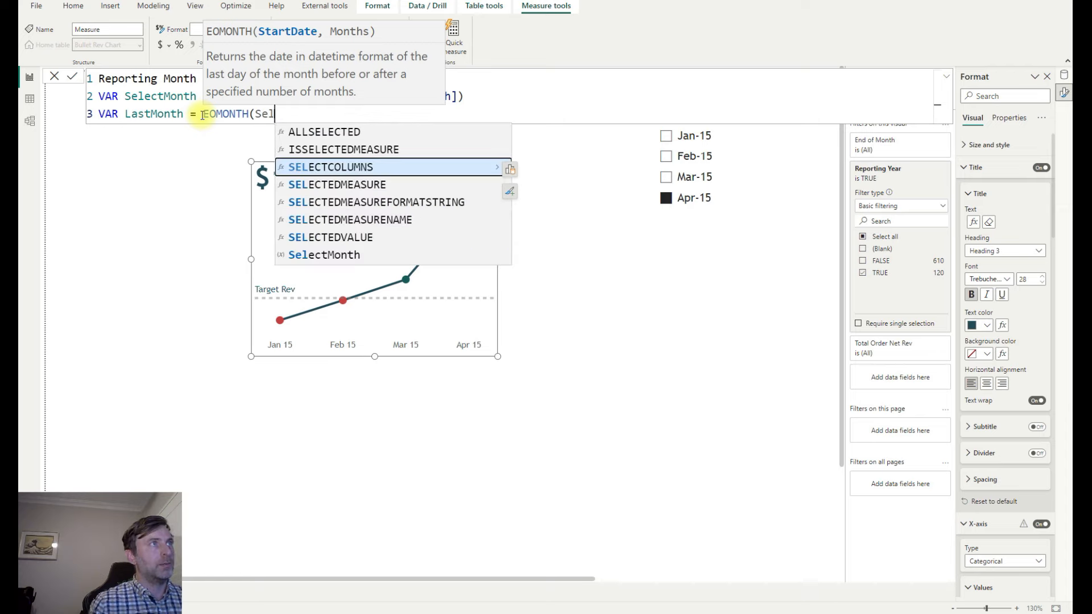
{"action": "key", "text": "Down"}
{"action": "key", "text": "Down"}
{"action": "key", "text": "Down"}
{"action": "key", "text": "Down"}
{"action": "key", "text": "Tab"}
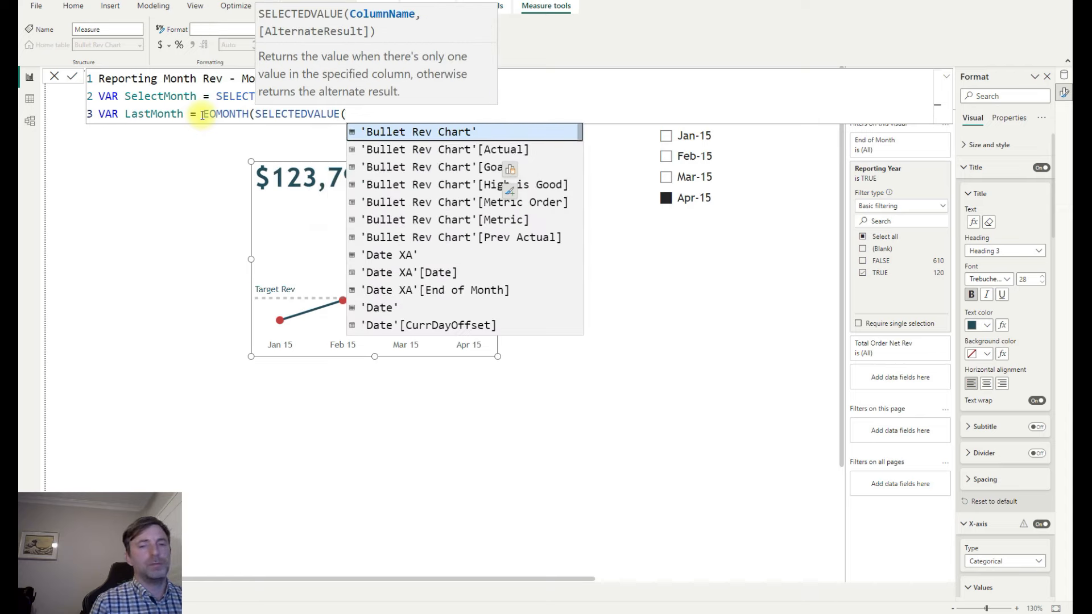
{"action": "type", "text": "End"}
{"action": "key", "text": "Up"}
{"action": "key", "text": "Tab"}
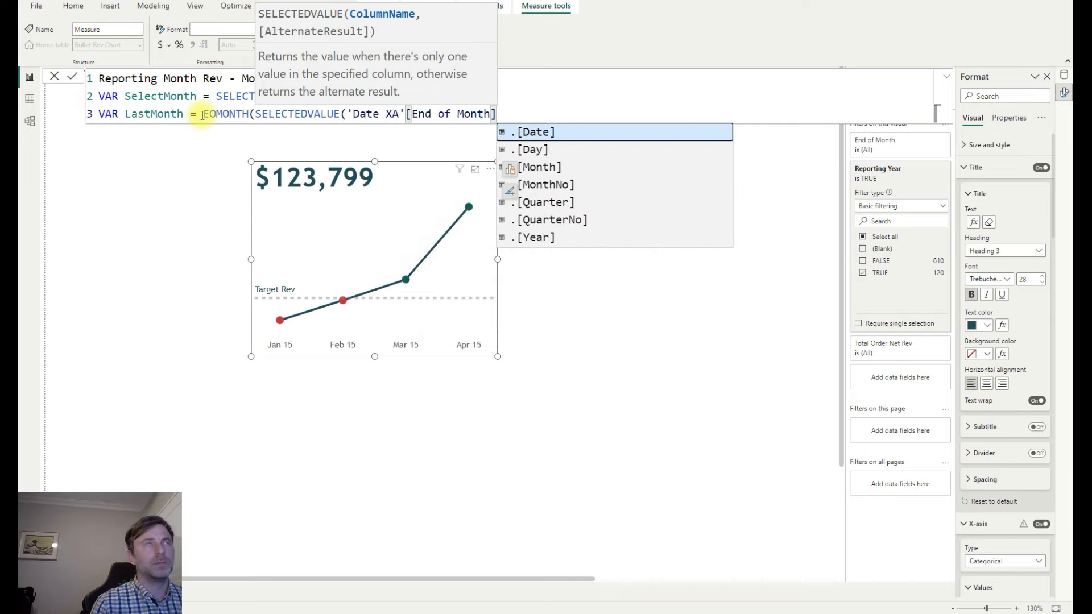
Complete the LastMonth variable by subtracting 31 from the selected End of Month inside EOMONTH, with a month offset of 0.
{"action": "type", "text": ")-31"}
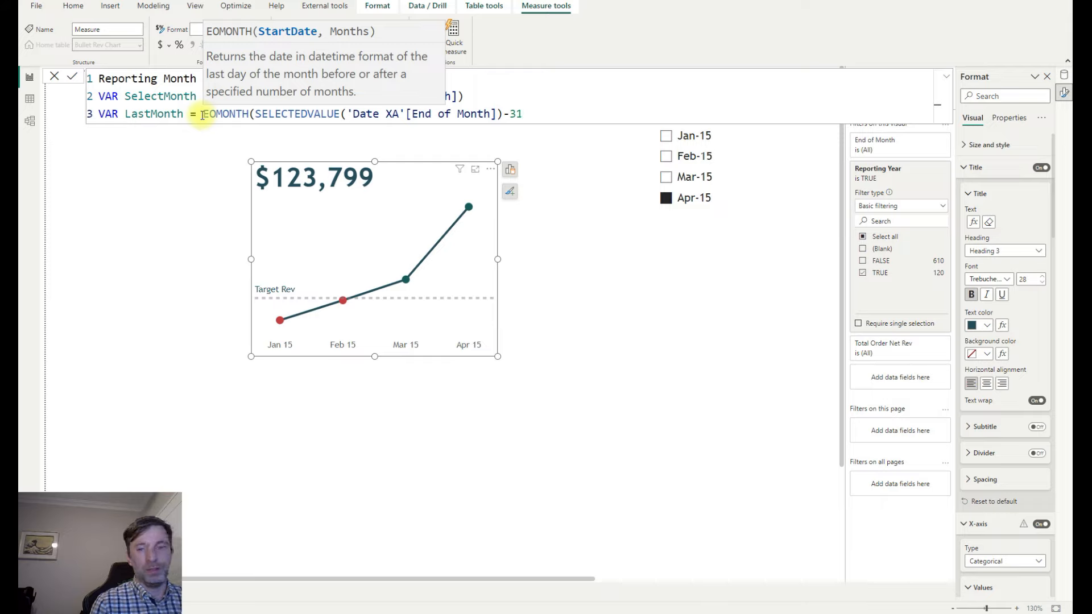
{"action": "type", "text": ", 0)"}
{"action": "key", "text": "shift+Return"}
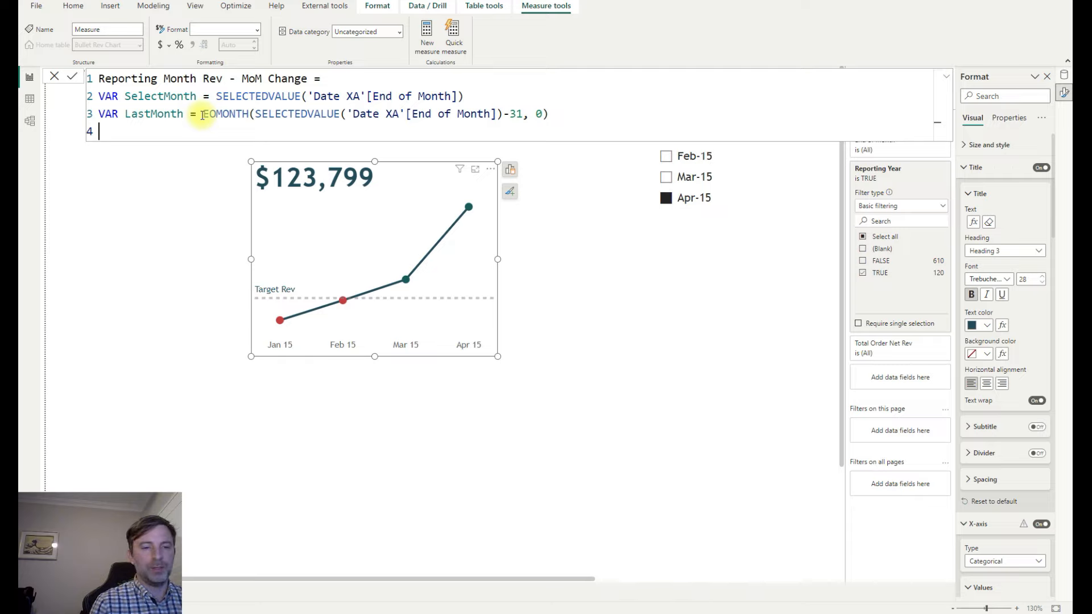
Add an RMonth variable to the measure that starts a CALCULATE of [Total Order Net Rev].
{"action": "type", "text": "VAR"}
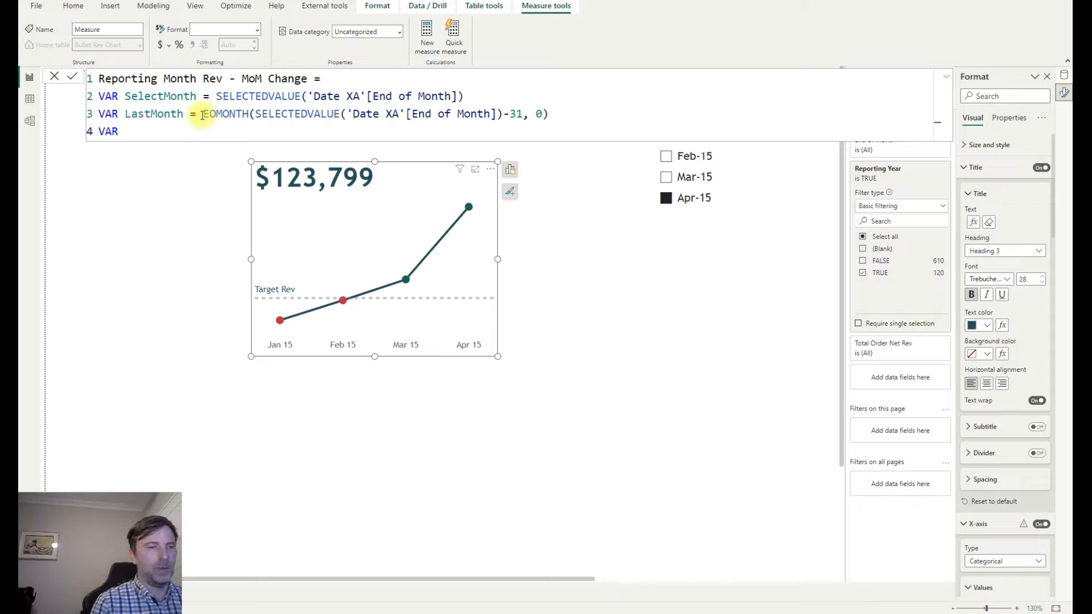
{"action": "type", "text": "RMo"}
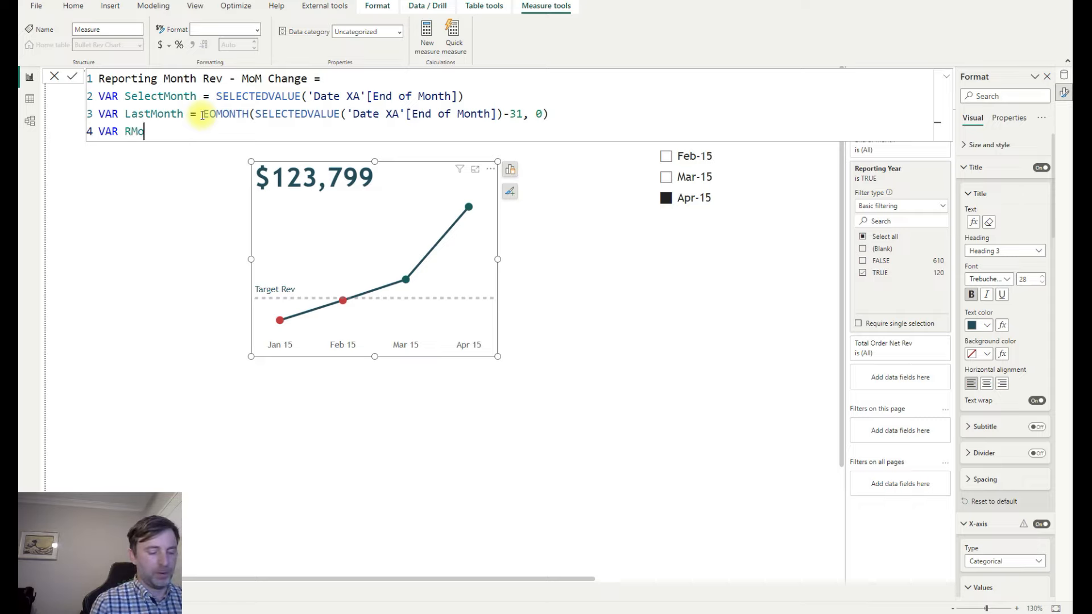
{"action": "type", "text": "nth = "}
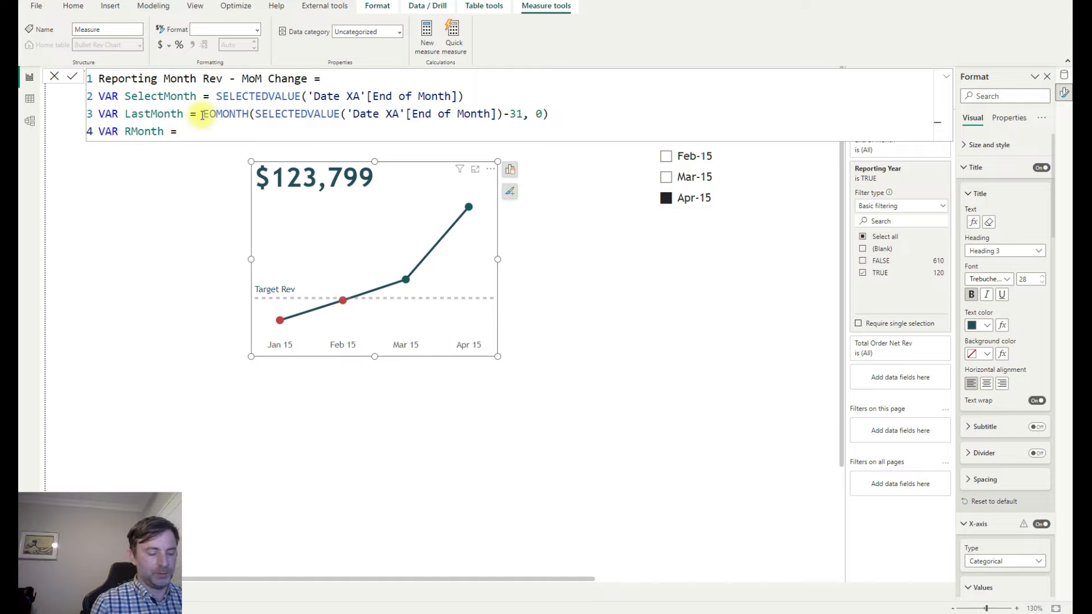
{"action": "type", "text": "Cal"}
{"action": "key", "text": "Tab"}
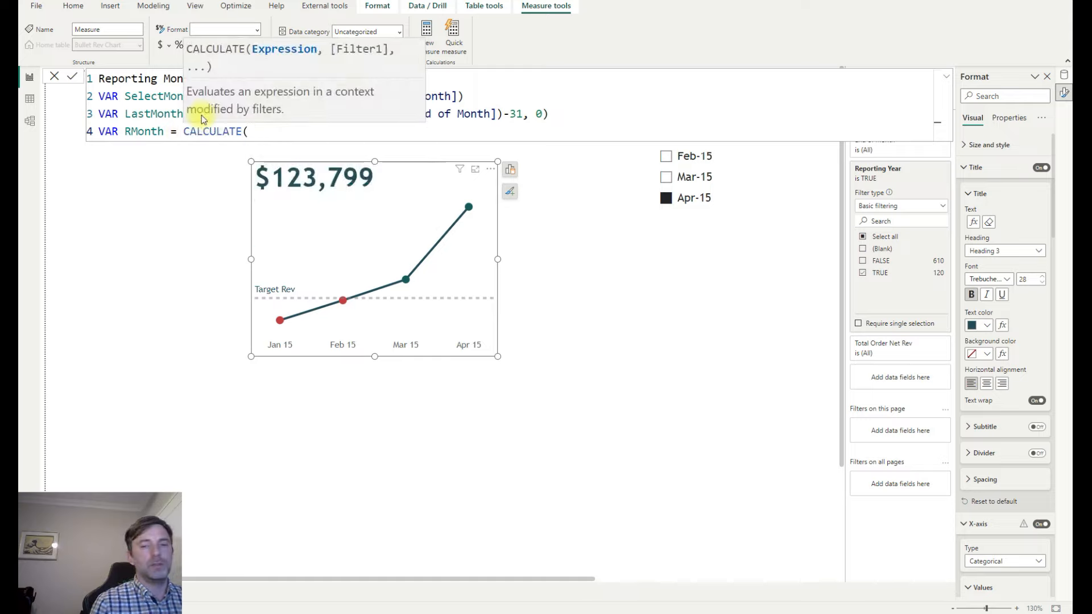
{"action": "type", "text": "["}
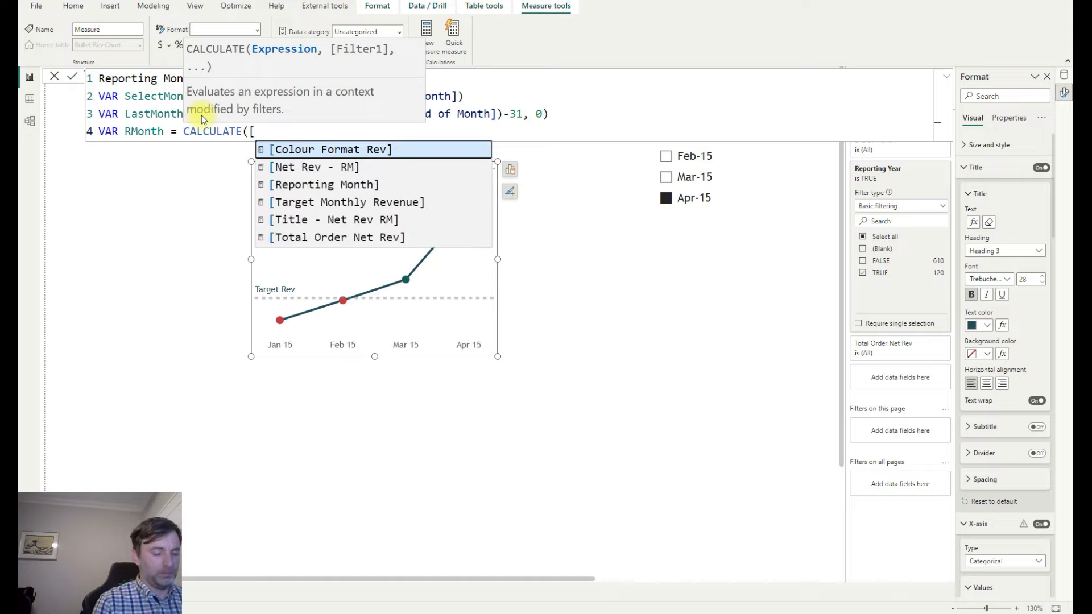
{"action": "type", "text": "Total"}
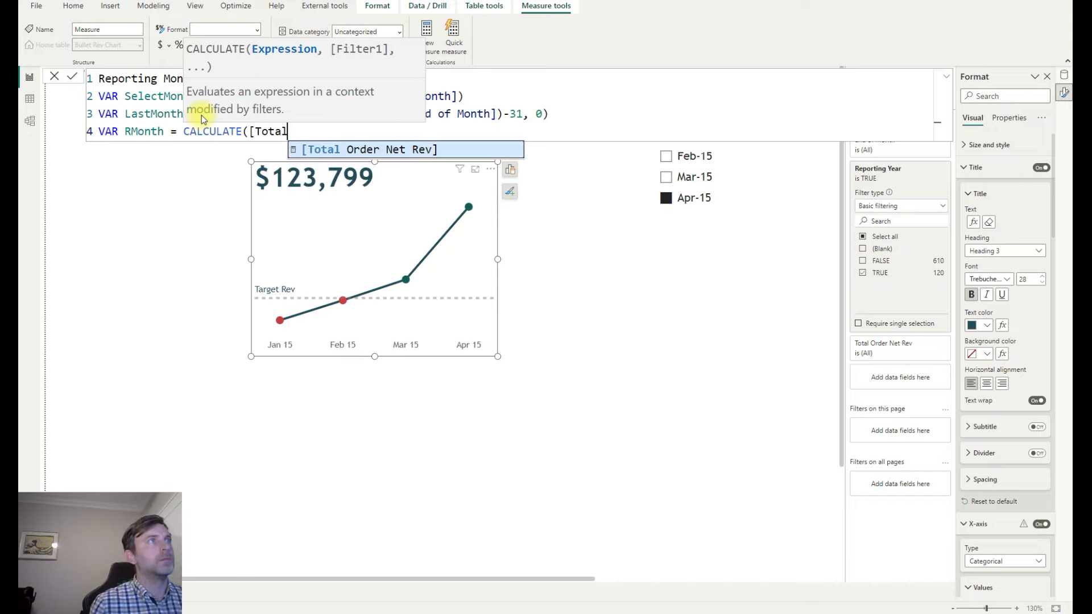
{"action": "key", "text": "Tab"}
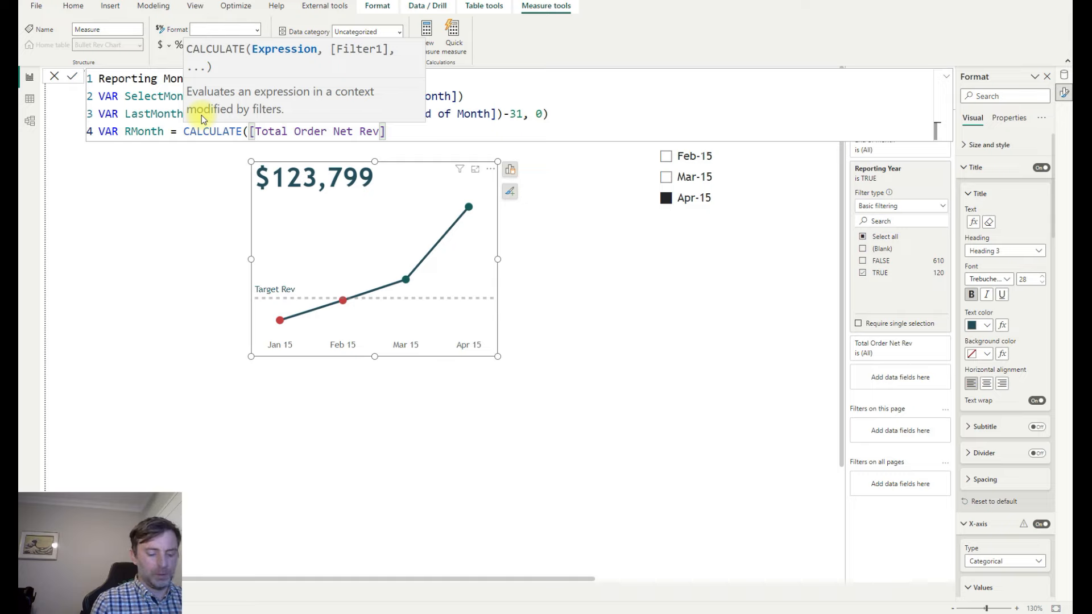
Add a FILTER over the 'Date' table as the filter argument of RMonth's CALCULATE.
{"action": "type", "text": ", Fil"}
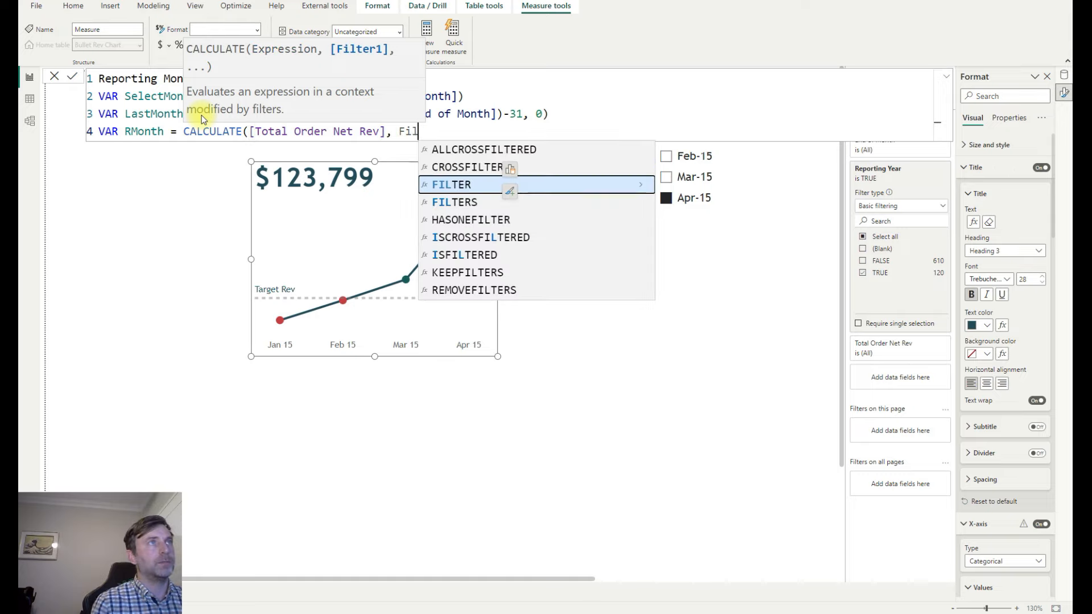
{"action": "type", "text": "ter"}
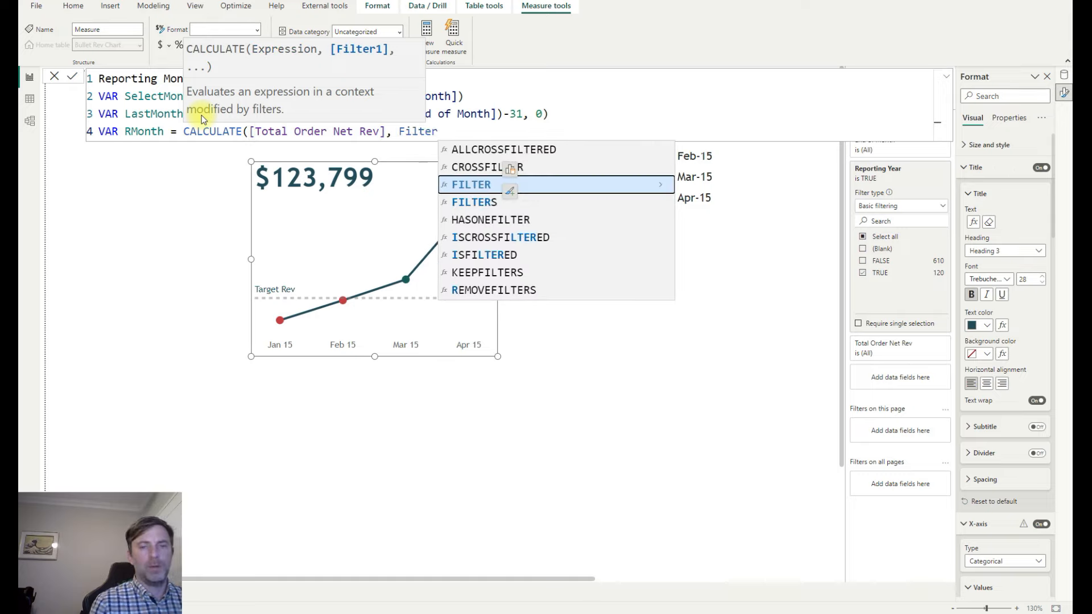
{"action": "type", "text": "(Dat"}
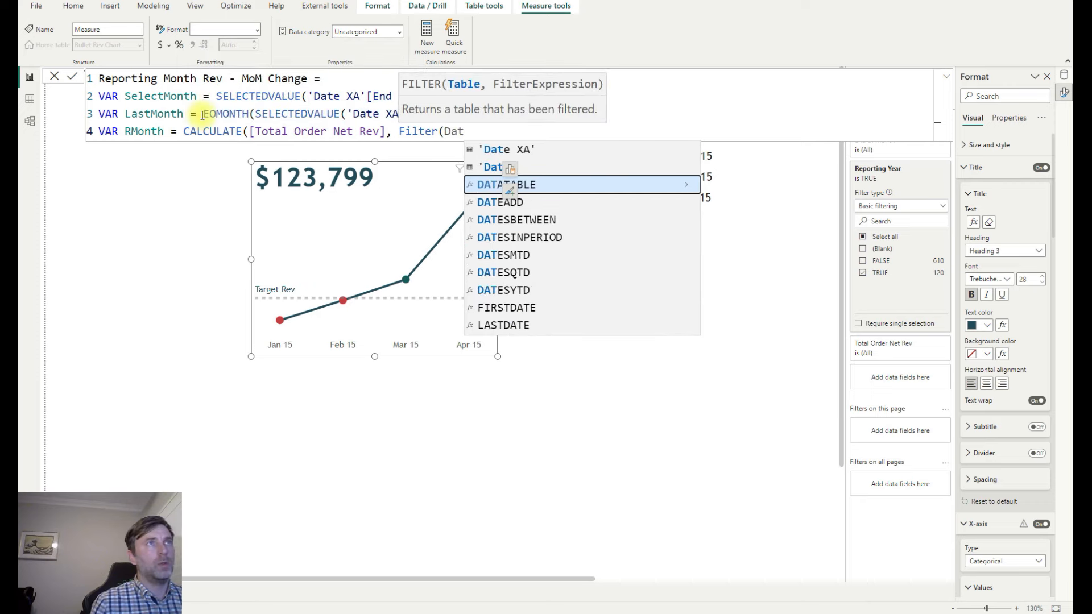
{"action": "key", "text": "Up"}
{"action": "key", "text": "Tab"}
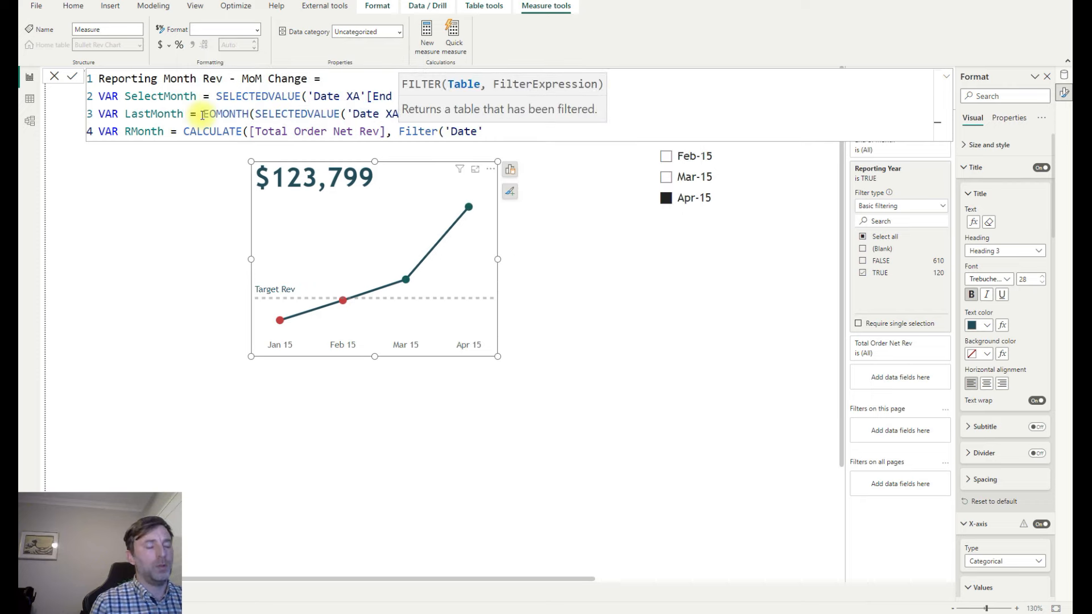
Set RMonth's filter condition to 'Date'[End of Month] = SelectMonth and close the FILTER and CALCULATE functions.
{"action": "type", "text": ", End"}
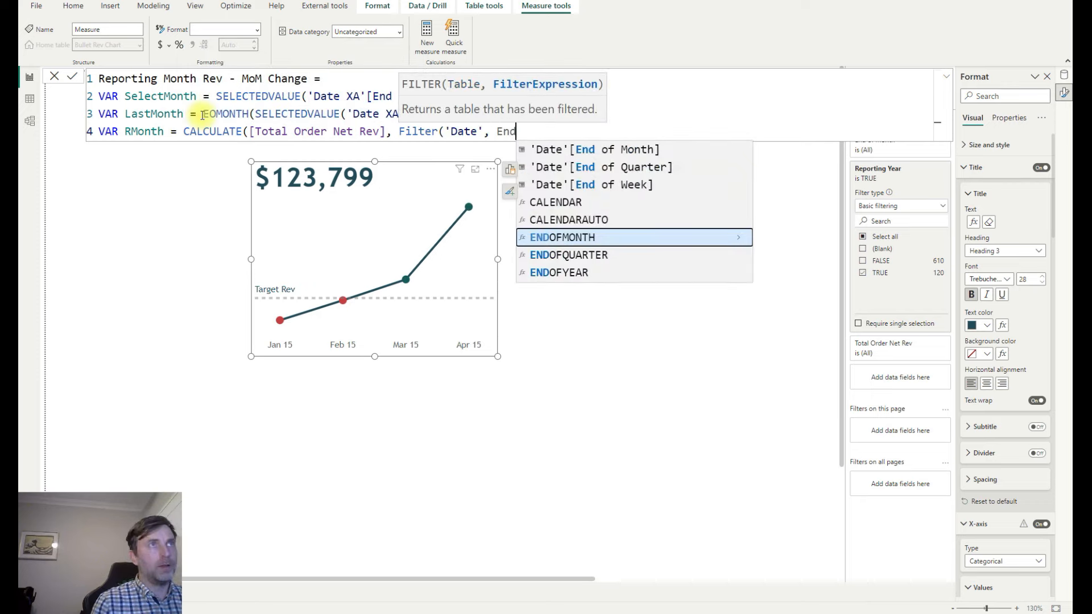
{"action": "key", "text": "Up"}
{"action": "key", "text": "Up"}
{"action": "key", "text": "Up"}
{"action": "key", "text": "Up"}
{"action": "key", "text": "Up"}
{"action": "key", "text": "Tab"}
{"action": "type", "text": "="}
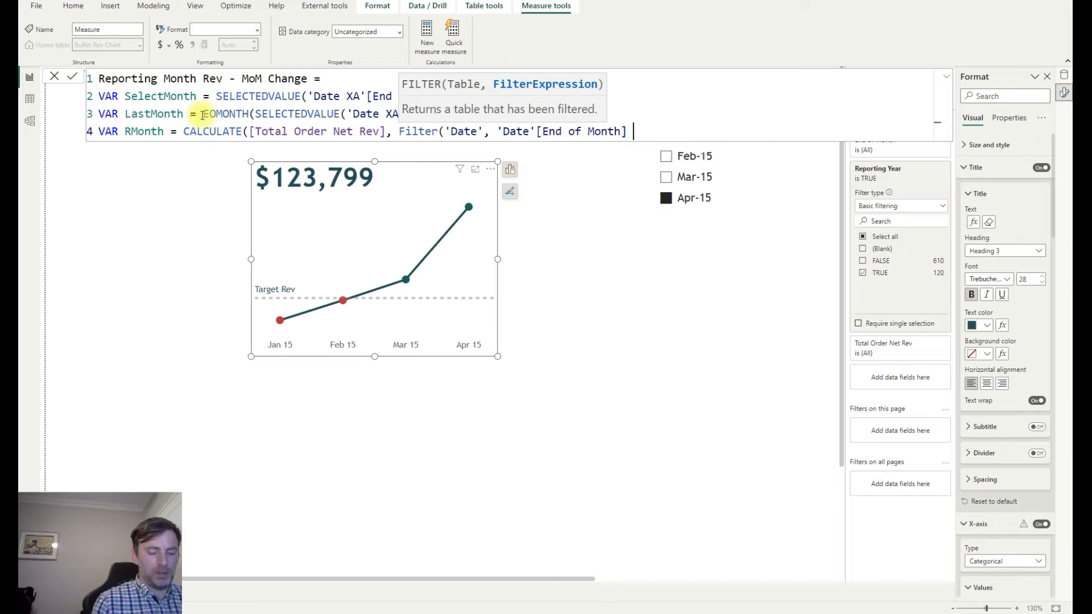
{"action": "type", "text": " Sele"}
{"action": "key", "text": "Down"}
{"action": "key", "text": "Down"}
{"action": "key", "text": "Down"}
{"action": "key", "text": "Down"}
{"action": "key", "text": "Down"}
{"action": "key", "text": "Tab"}
{"action": "type", "text": ")"}
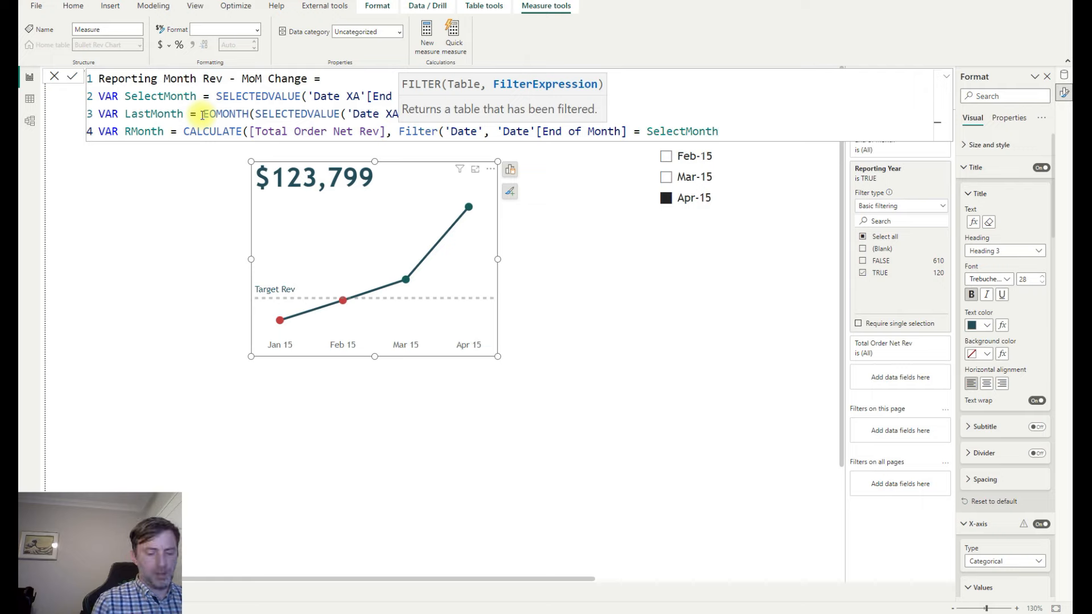
{"action": "type", "text": ")"}
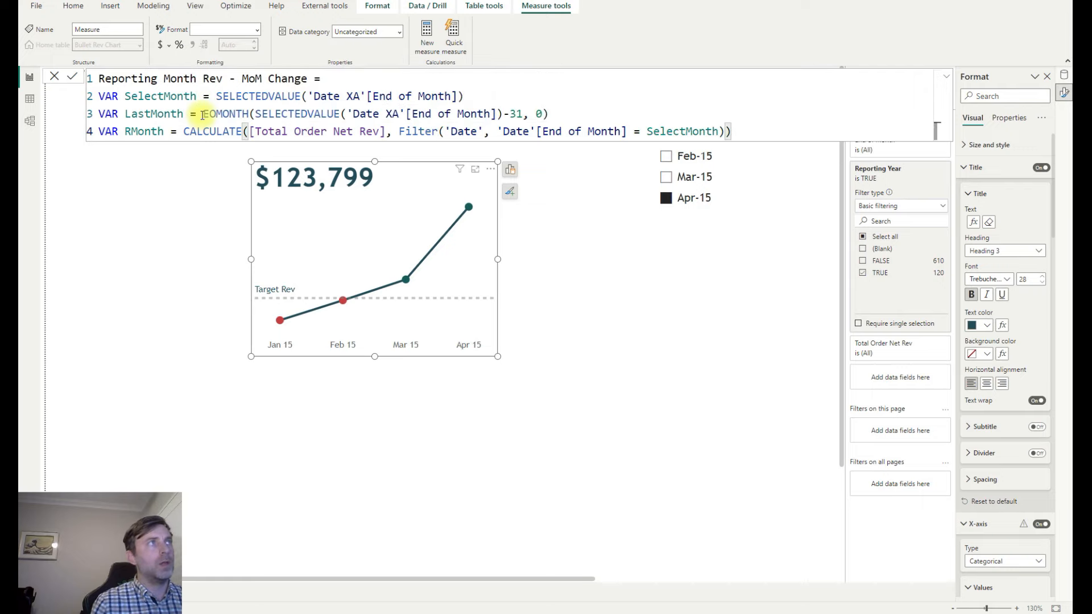
Add a PMonth variable on the next line, using a copy of RMonth's full CALCULATE expression.
{"action": "key", "text": "shift+Return"}
{"action": "type", "text": "VAR "}
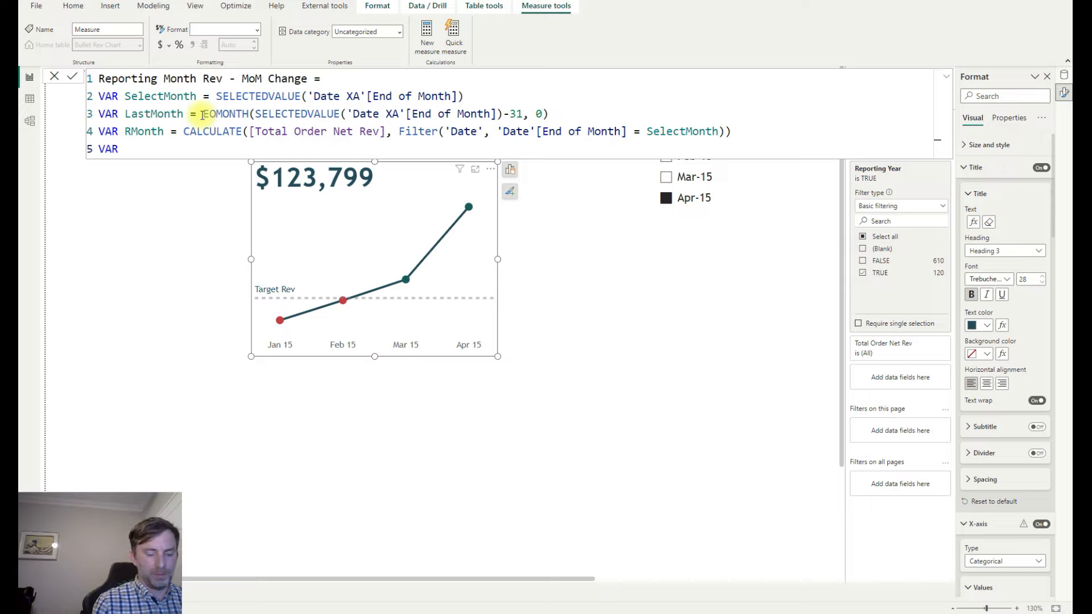
{"action": "type", "text": "PMonth ="}
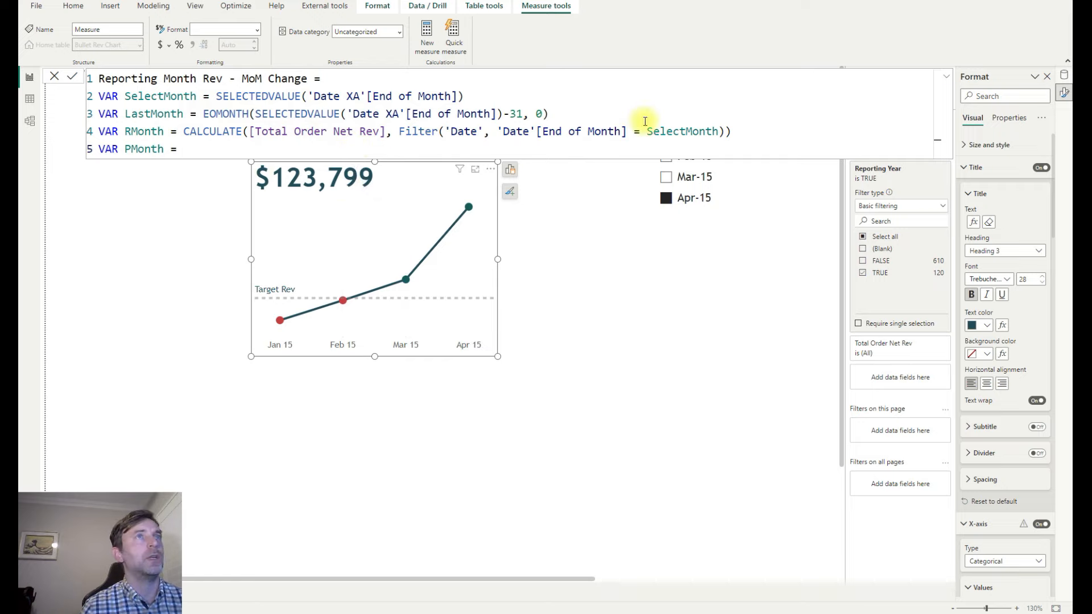
{"action": "left_click_drag", "start_coordinate": [732, 132], "coordinate": [186, 133]}
{"action": "key", "text": "ctrl+c"}
{"action": "left_click", "coordinate": [209, 149]}
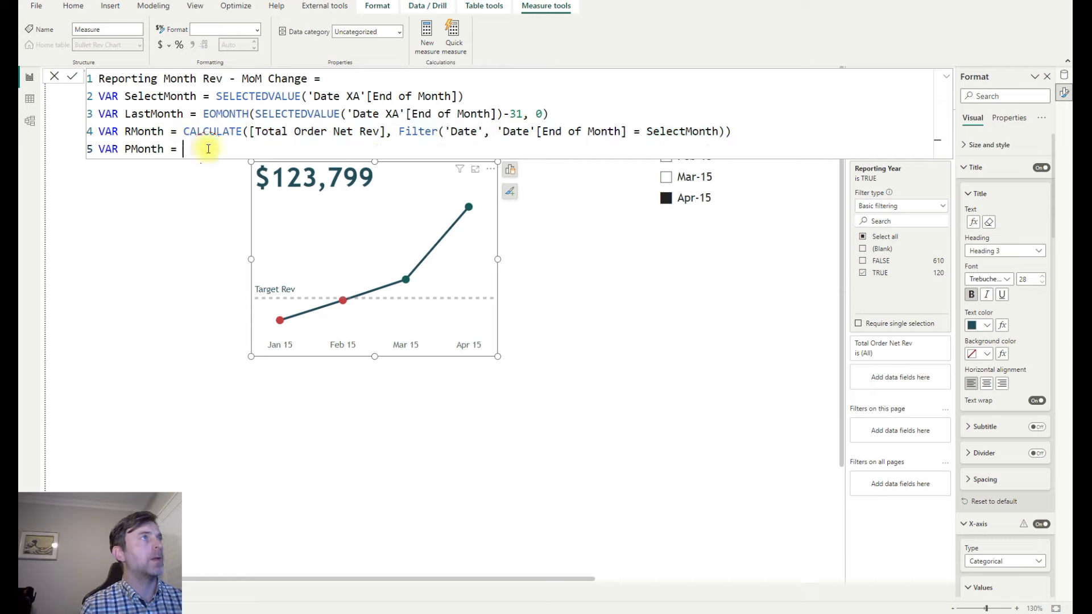
{"action": "key", "text": "ctrl+v"}
Replace SelectMonth with LastMonth in PMonth's filter condition.
{"action": "left_click", "coordinate": [683, 149]}
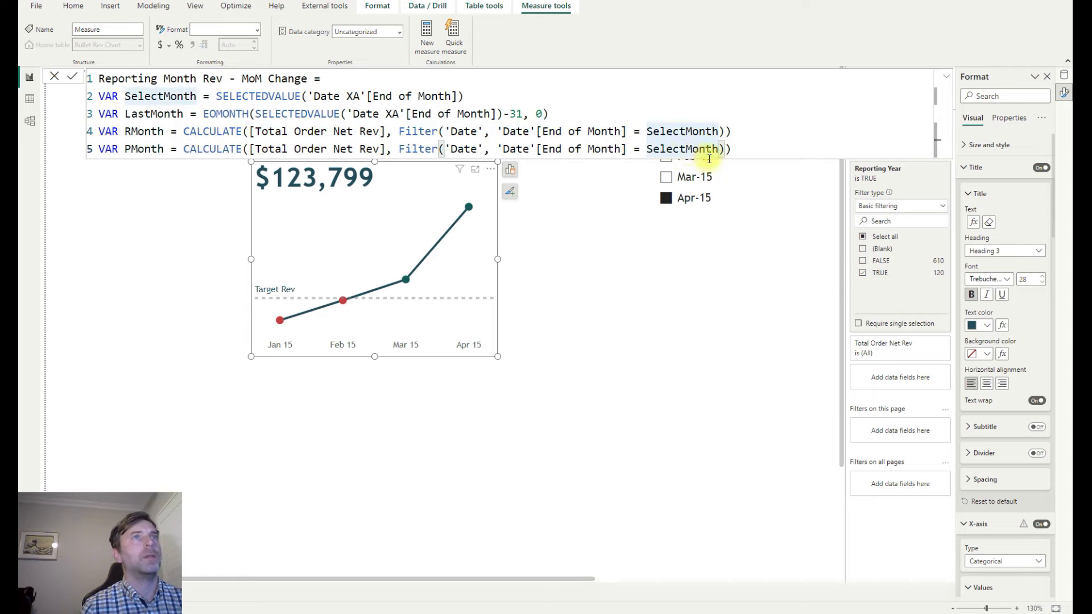
{"action": "key", "text": "BackSpace"}
{"action": "key", "text": "BackSpace"}
{"action": "key", "text": "BackSpace"}
{"action": "key", "text": "BackSpace"}
{"action": "key", "text": "BackSpace"}
{"action": "key", "text": "BackSpace"}
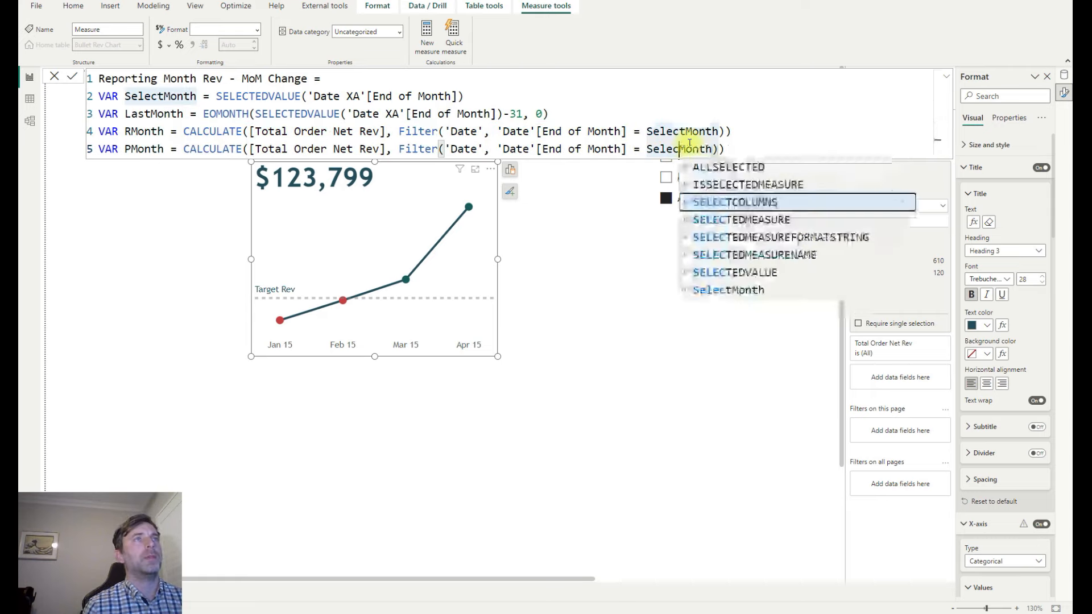
{"action": "type", "text": "Last"}
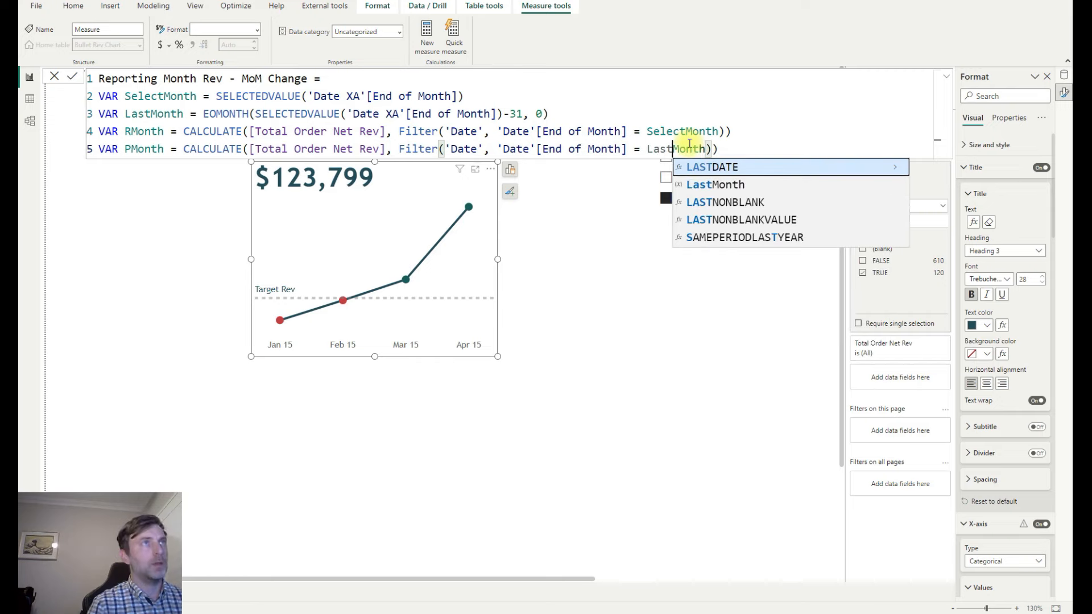
Add a Result variable below PMonth that uses DIVIDE with RMonth - PMonth over PMonth and an alternate result of 0.
{"action": "left_click", "coordinate": [744, 141]}
{"action": "key", "text": "shift+Return"}
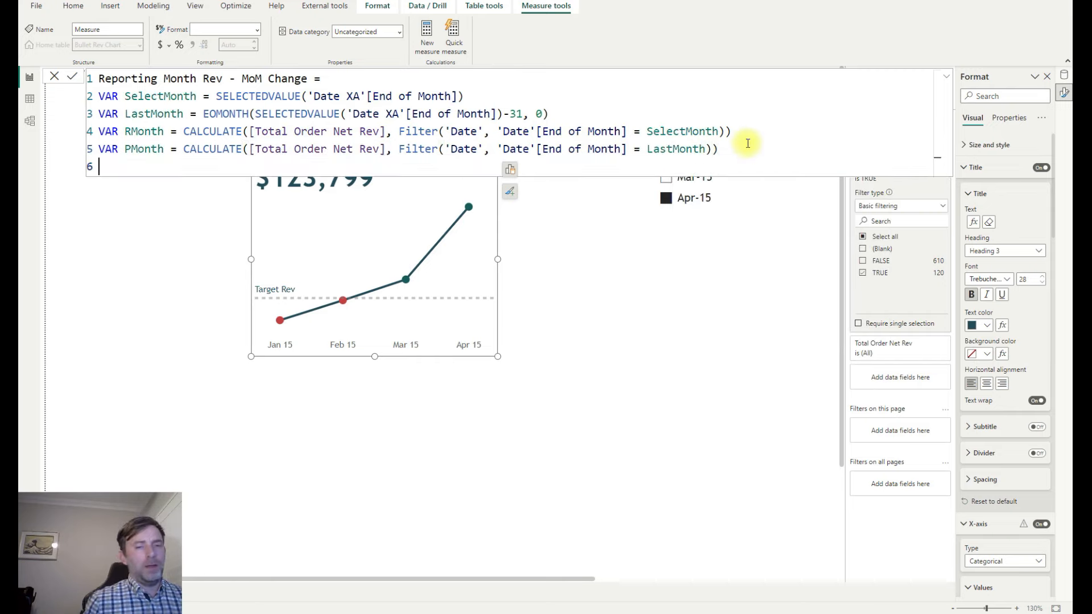
{"action": "type", "text": "VAR Resulr"}
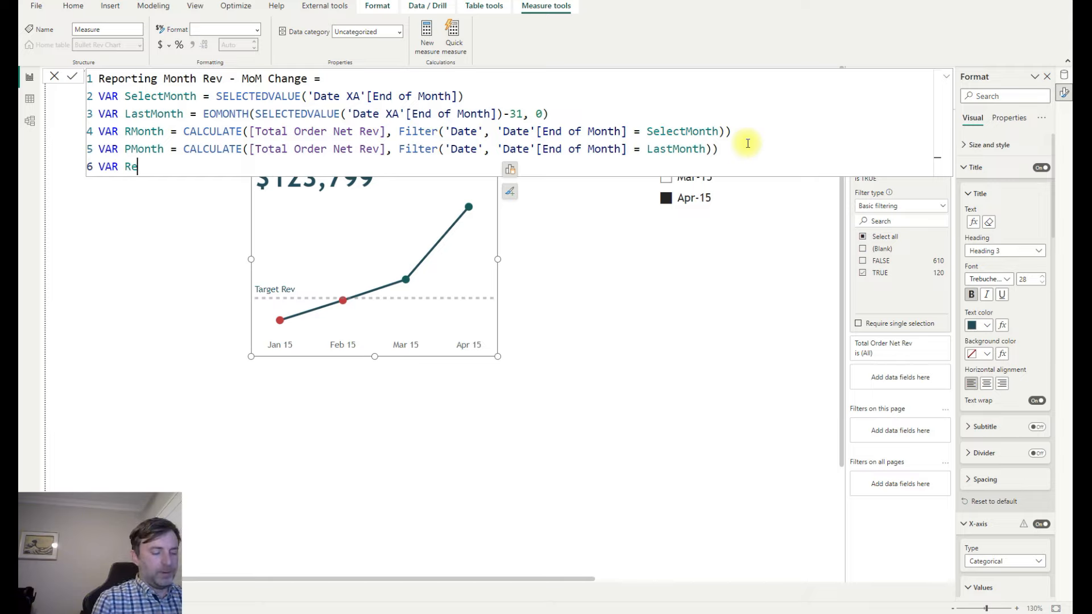
{"action": "key", "text": "BackSpace"}
{"action": "key", "text": "BackSpace"}
{"action": "type", "text": "t = D"}
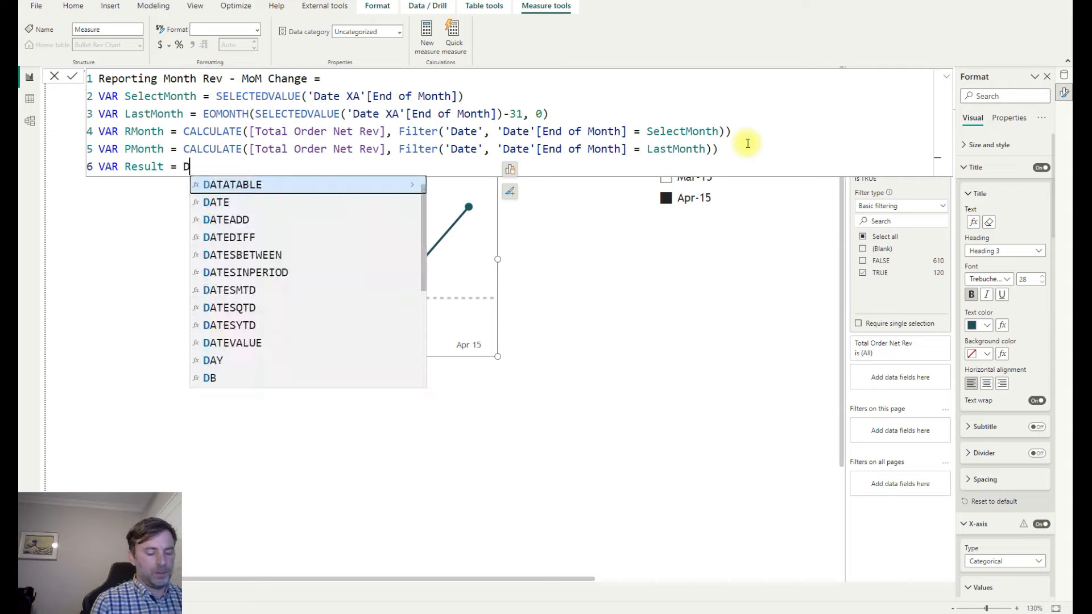
{"action": "type", "text": "IVIDE("}
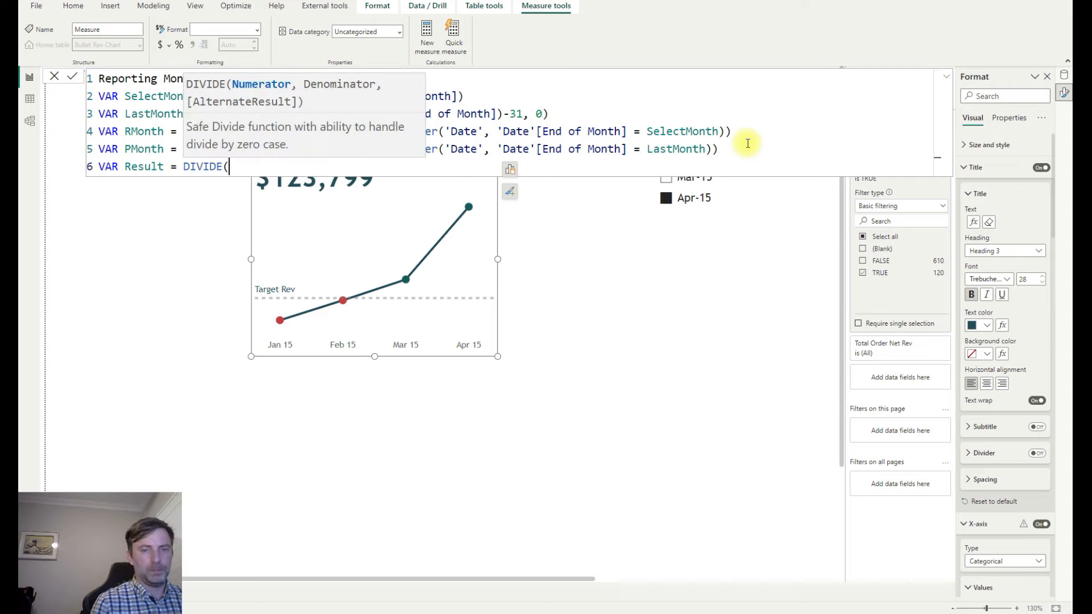
{"action": "type", "text": "RMo"}
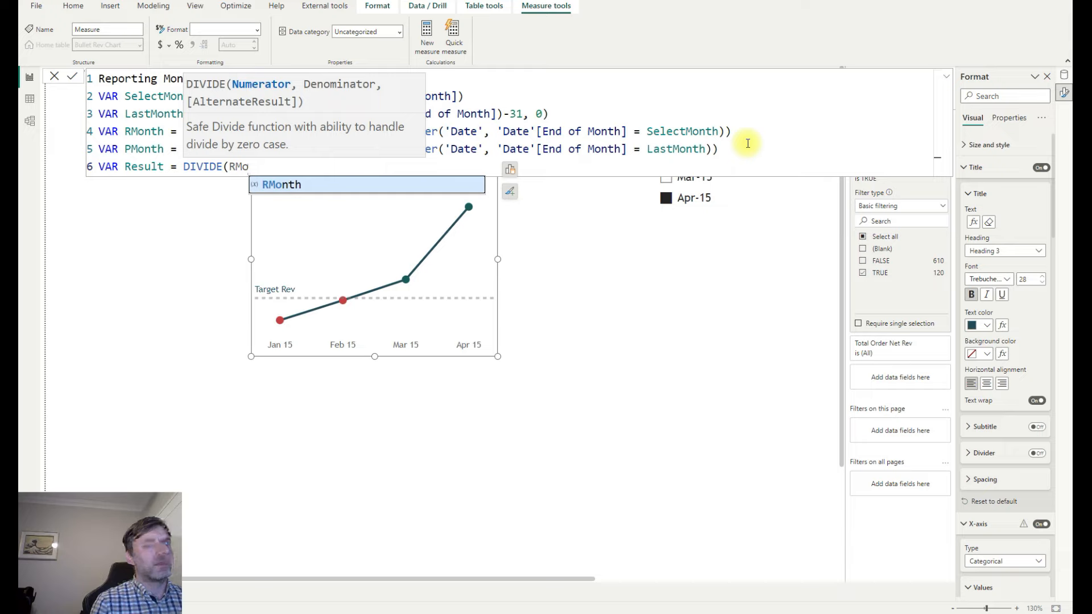
{"action": "key", "text": "Tab"}
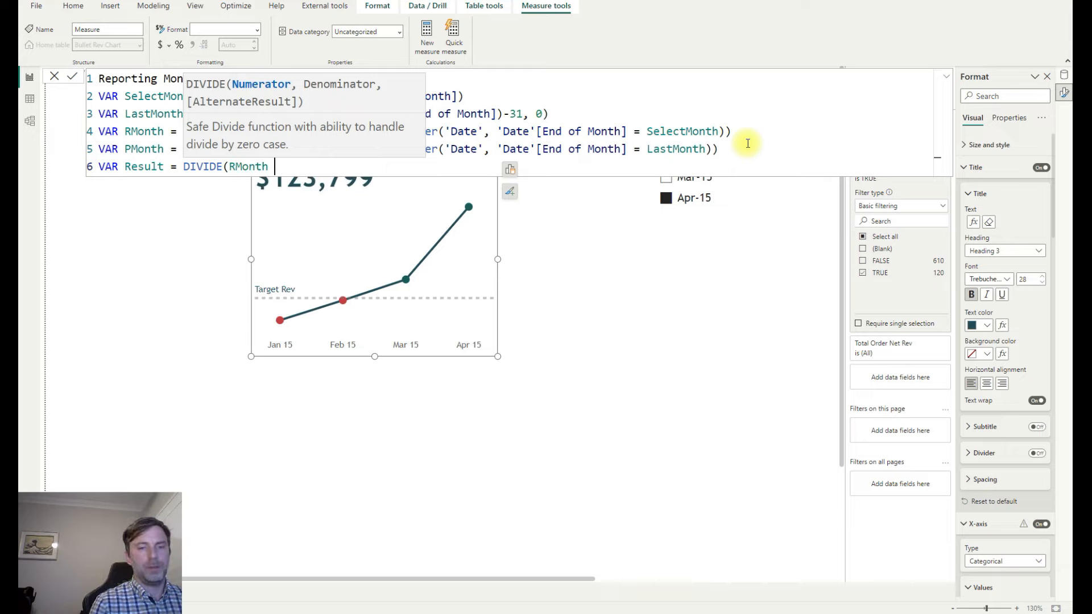
{"action": "type", "text": "- PMonth"}
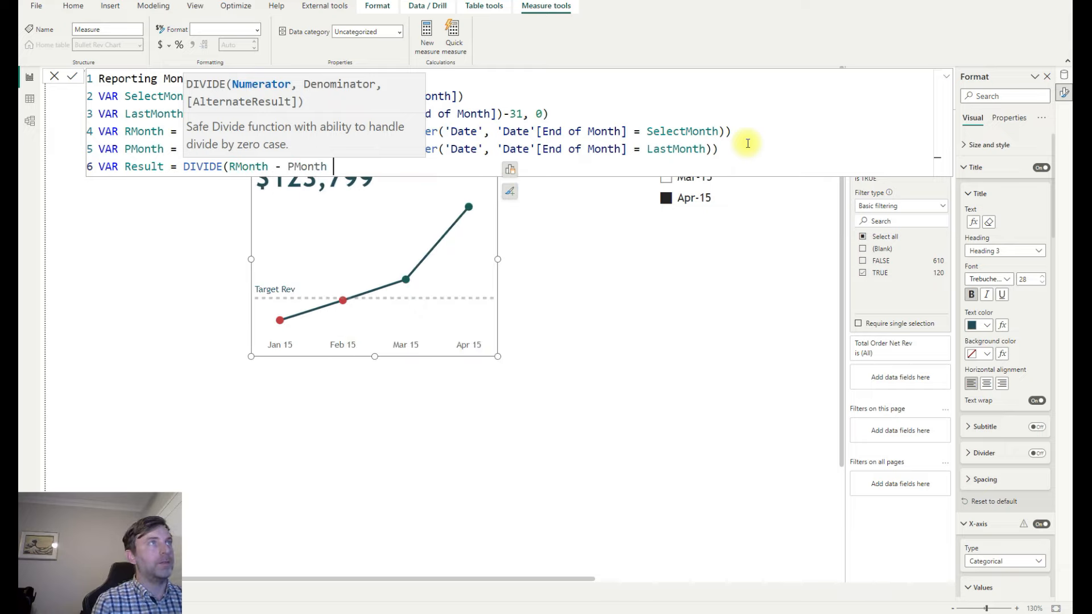
{"action": "key", "text": "BackSpace"}
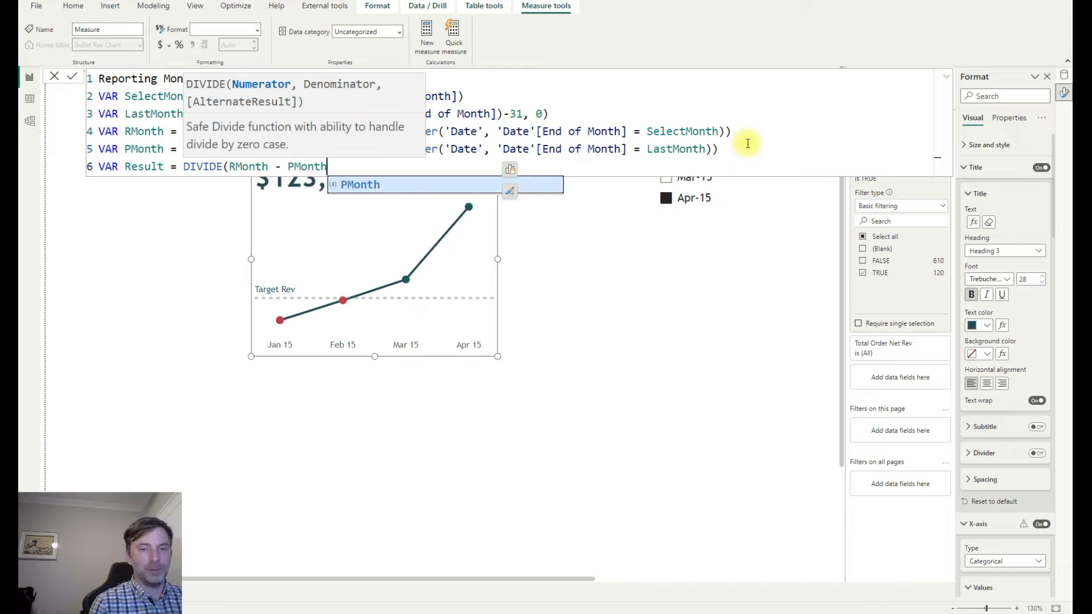
{"action": "type", "text": ","}
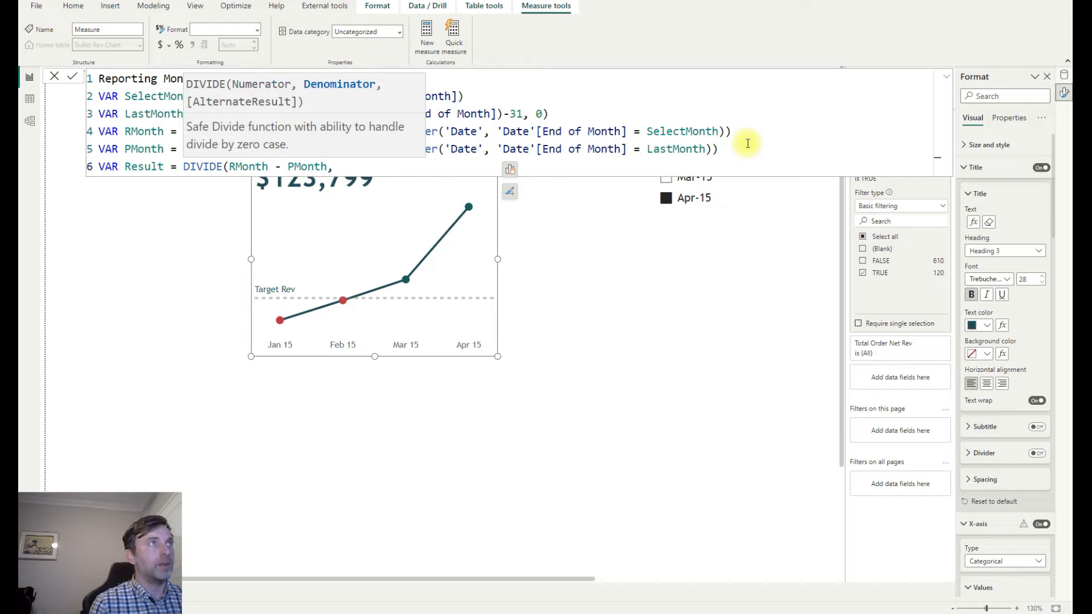
{"action": "type", "text": " PMonth"}
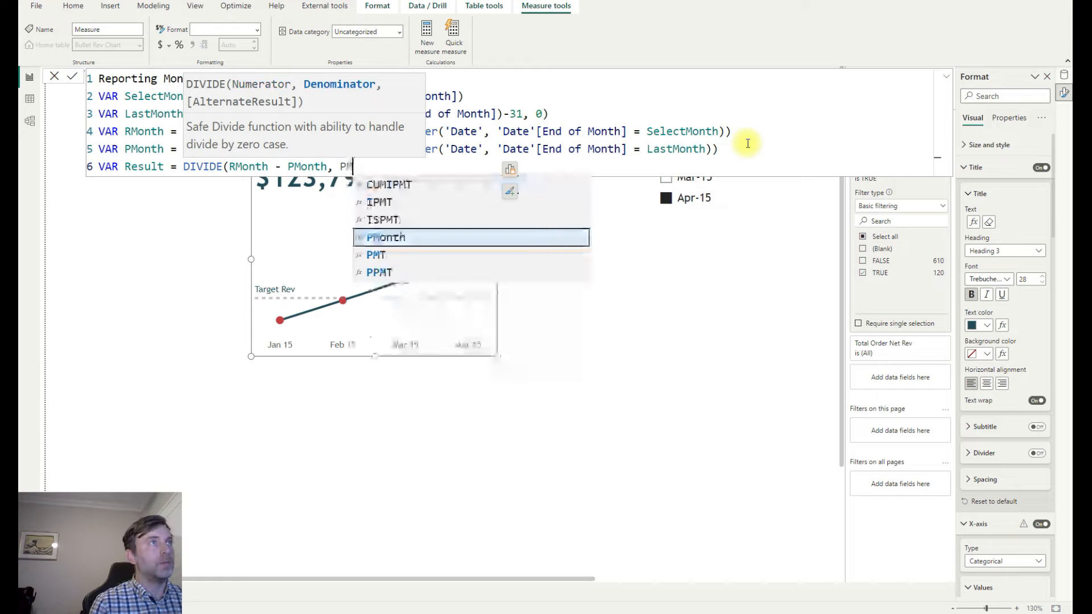
{"action": "type", "text": ", 0)"}
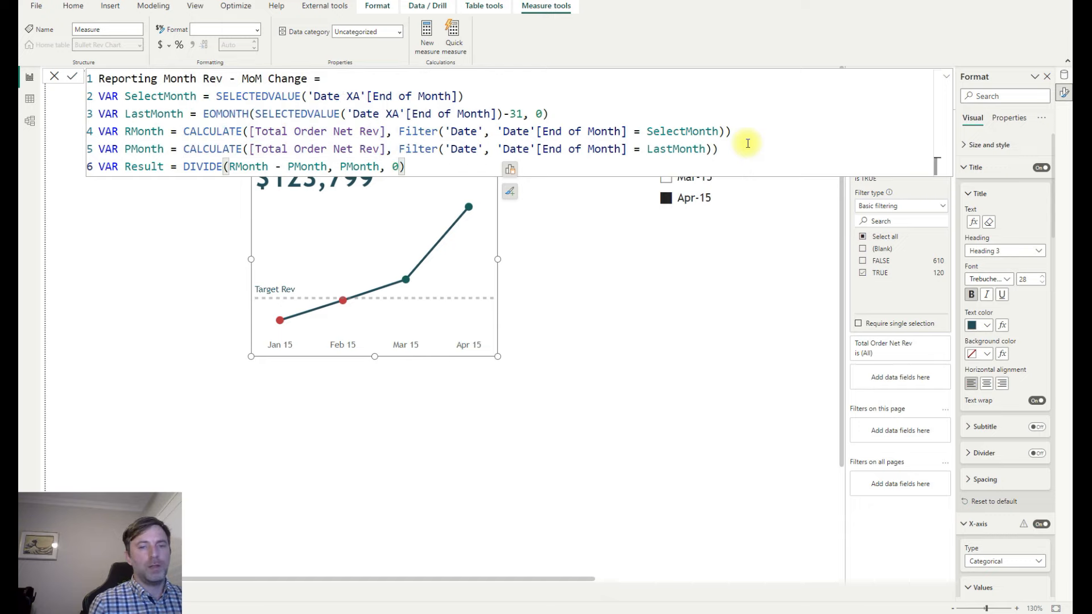
Finish the Reporting Month Rev - MoM Change measure with a Return statement that outputs Result, and commit the formula.
{"action": "key", "text": "shift+Return"}
{"action": "type", "text": "Re"}
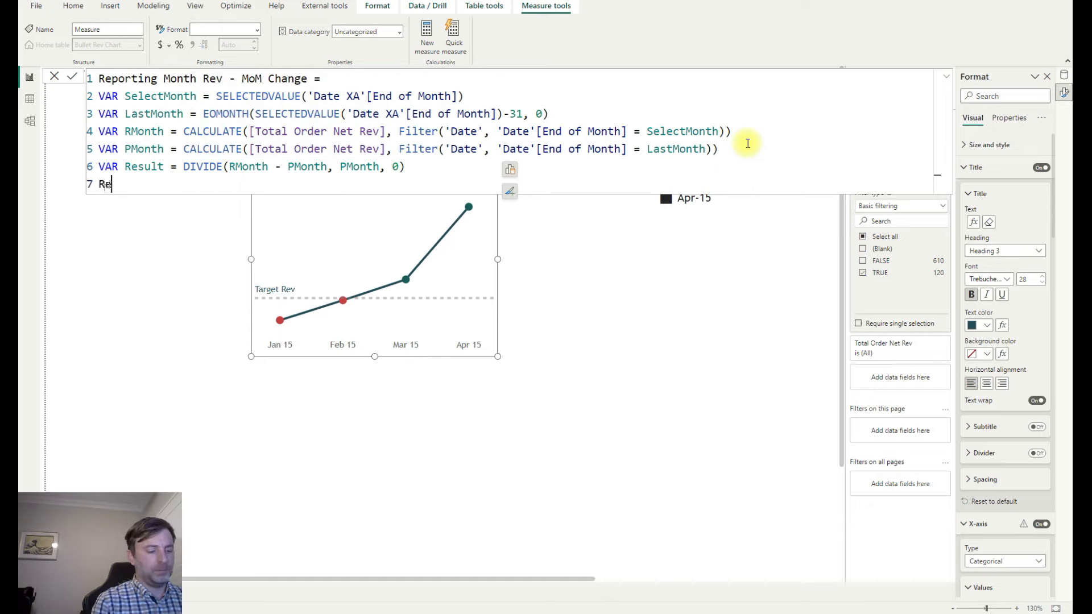
{"action": "type", "text": "turn"}
{"action": "key", "text": "shift+Return"}
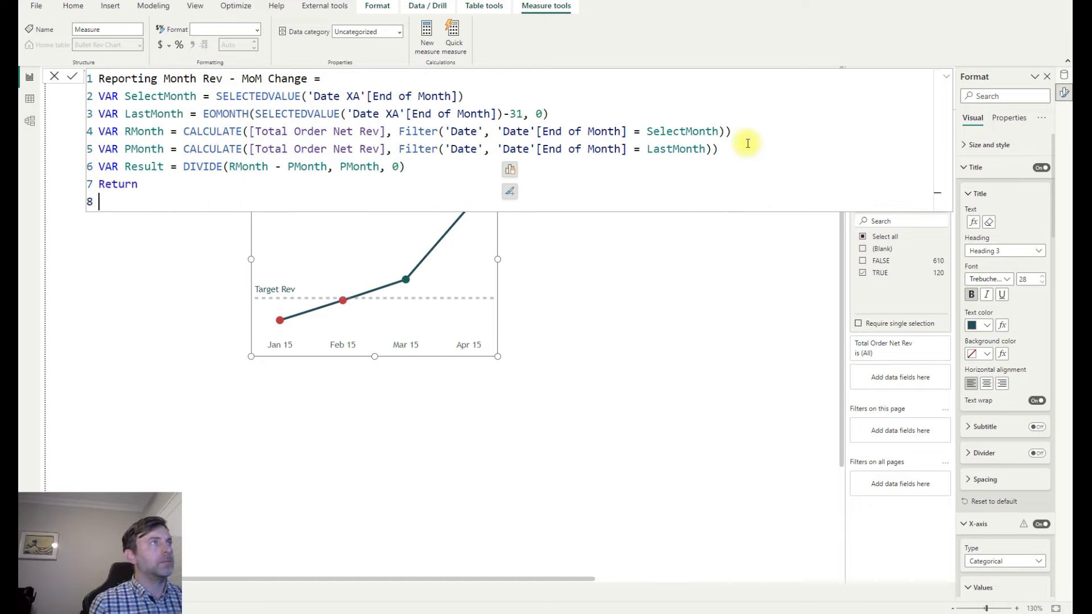
{"action": "type", "text": "Result"}
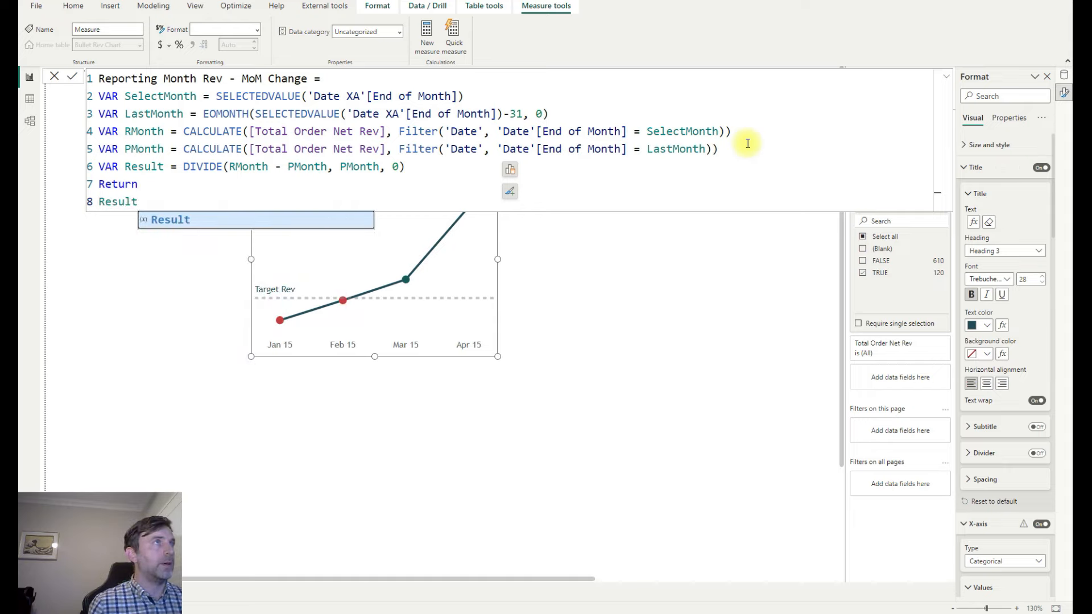
{"action": "key", "text": "Return"}
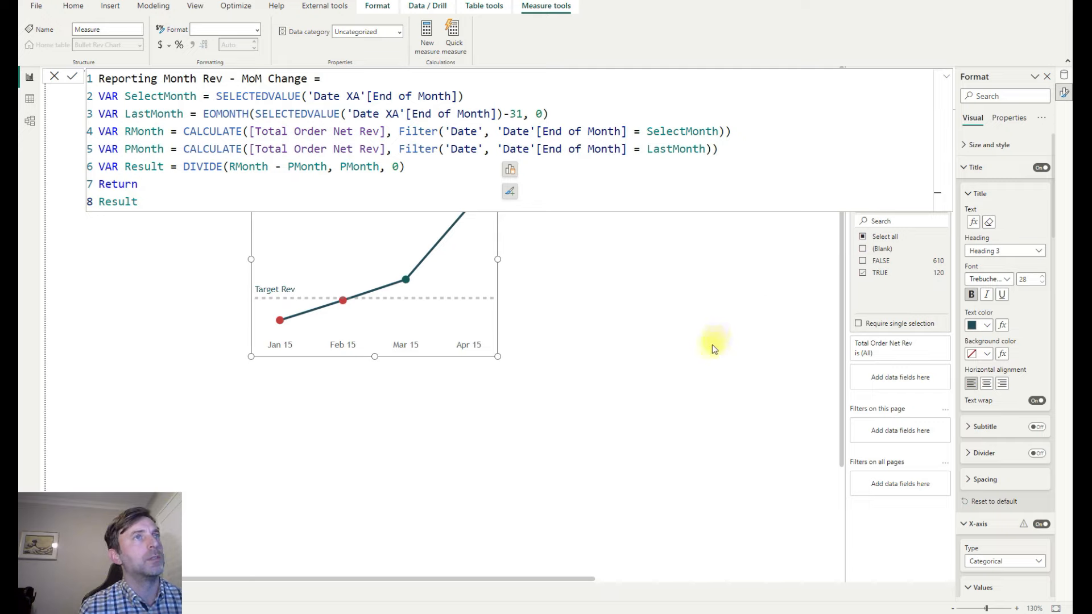
Add a card visual below the End of Month slicer showing the Reporting Month Rev - MoM Change measure.
{"action": "left_click", "coordinate": [573, 262]}
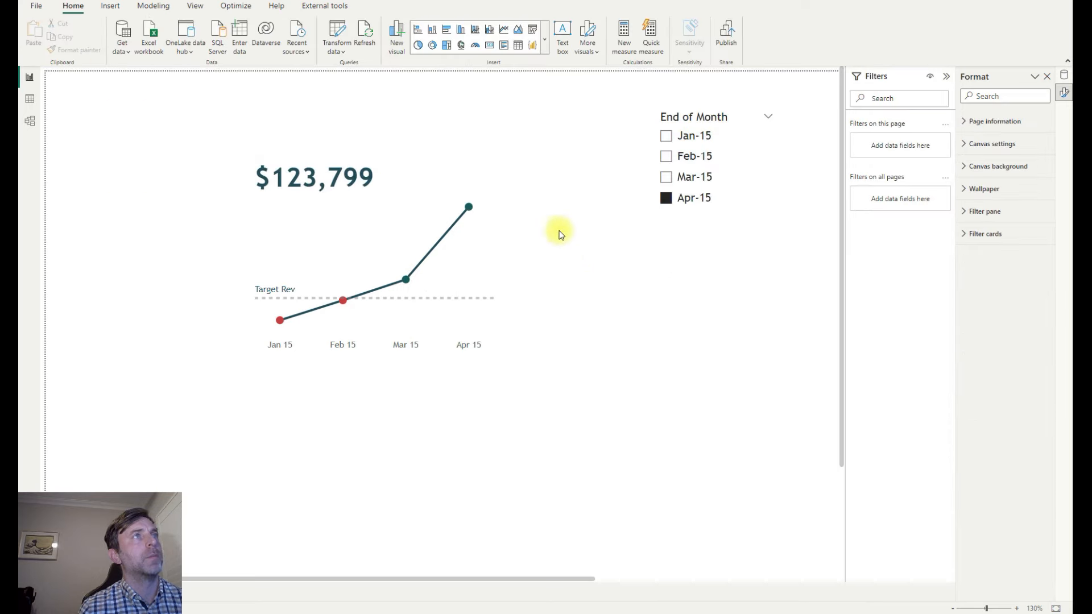
{"action": "left_click", "coordinate": [489, 45]}
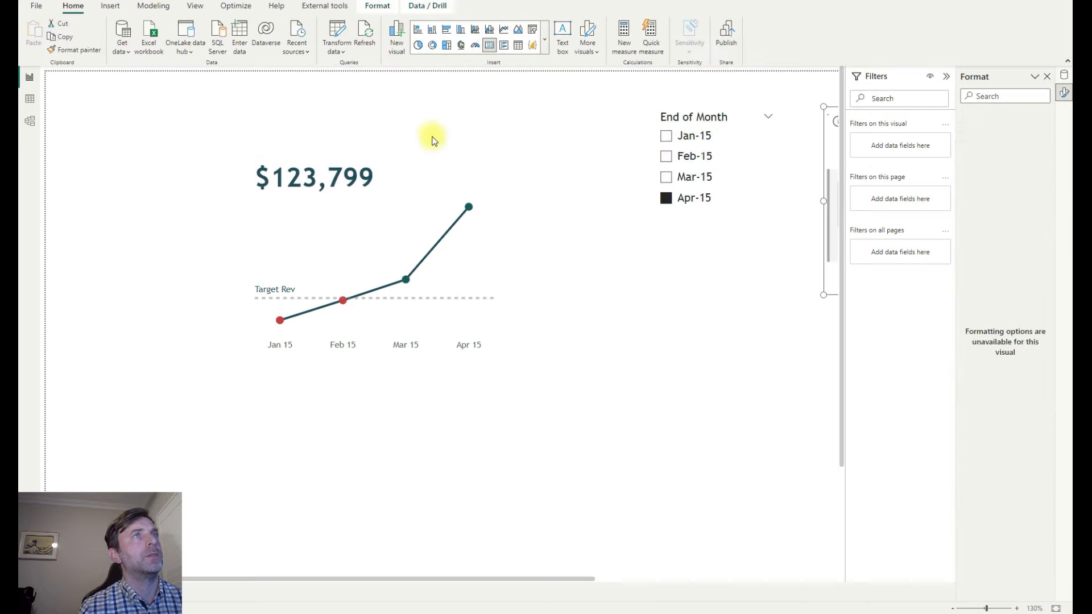
{"action": "left_click_drag", "start_coordinate": [837, 256], "coordinate": [602, 459]}
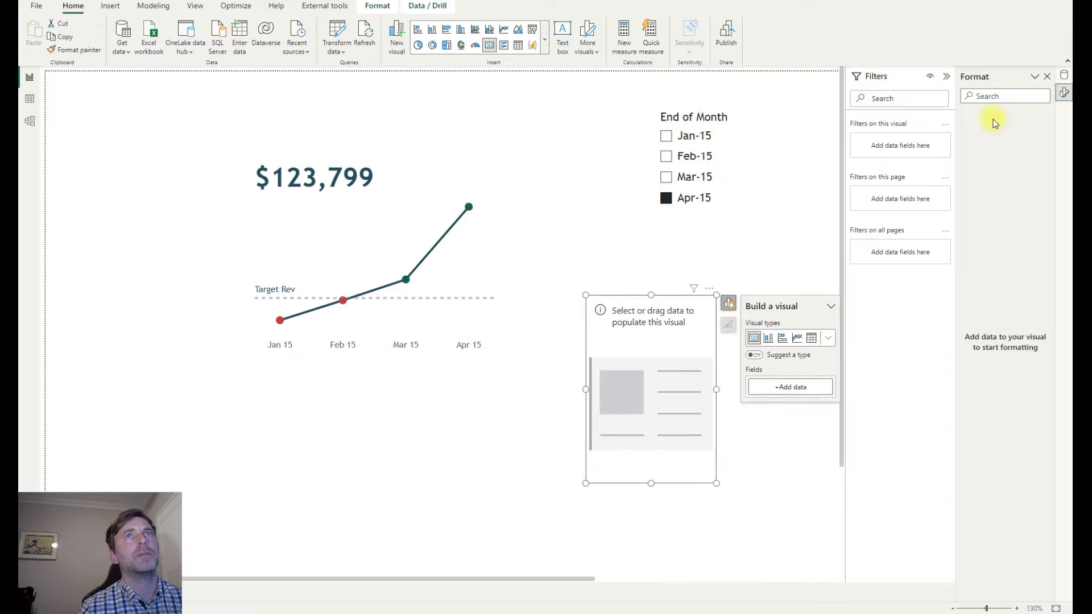
{"action": "left_click", "coordinate": [1063, 75]}
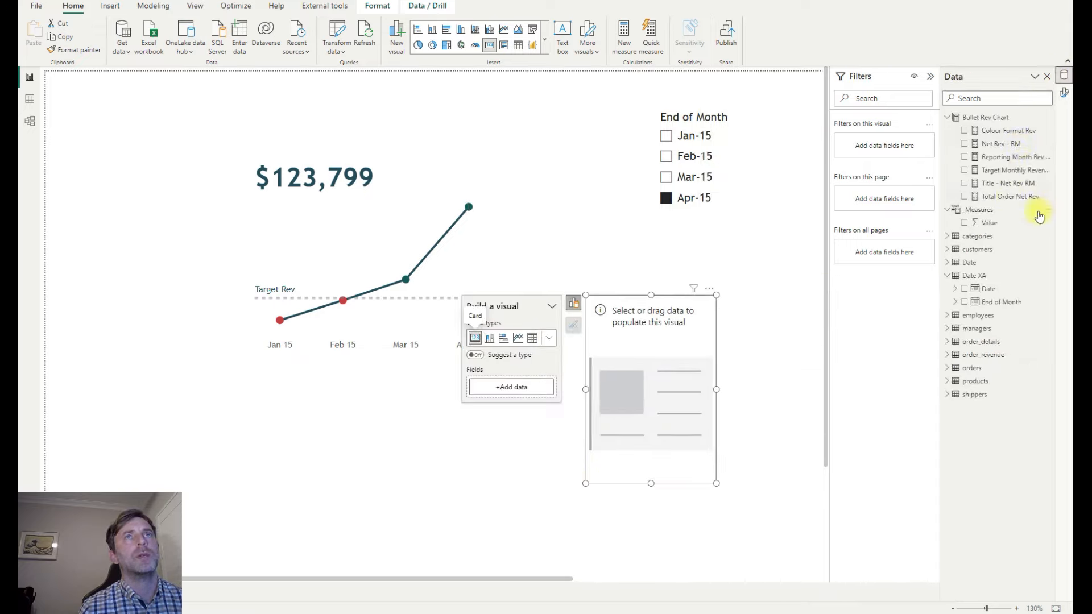
{"action": "left_click_drag", "start_coordinate": [1006, 156], "coordinate": [541, 391]}
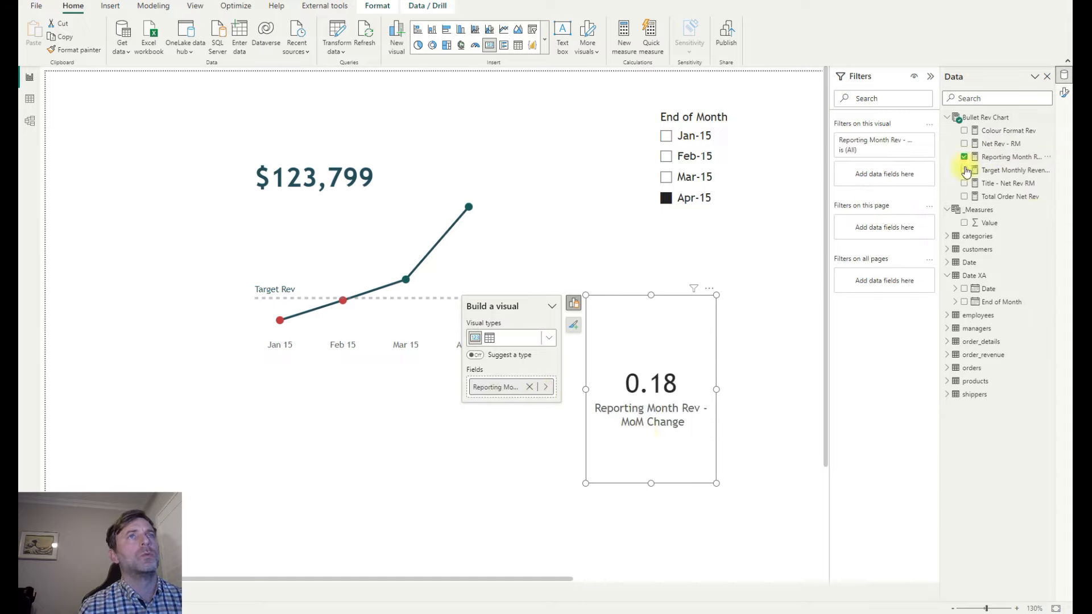
Format the Reporting Month Rev - MoM Change measure as a percentage.
{"action": "left_click", "coordinate": [1009, 158]}
{"action": "left_click", "coordinate": [179, 47]}
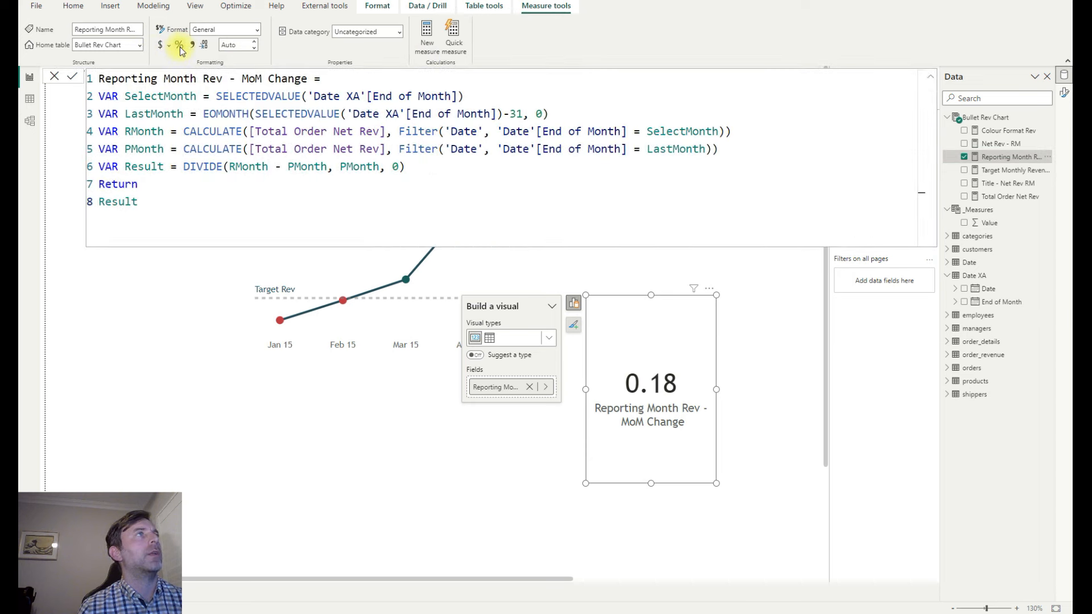
{"action": "left_click", "coordinate": [771, 321]}
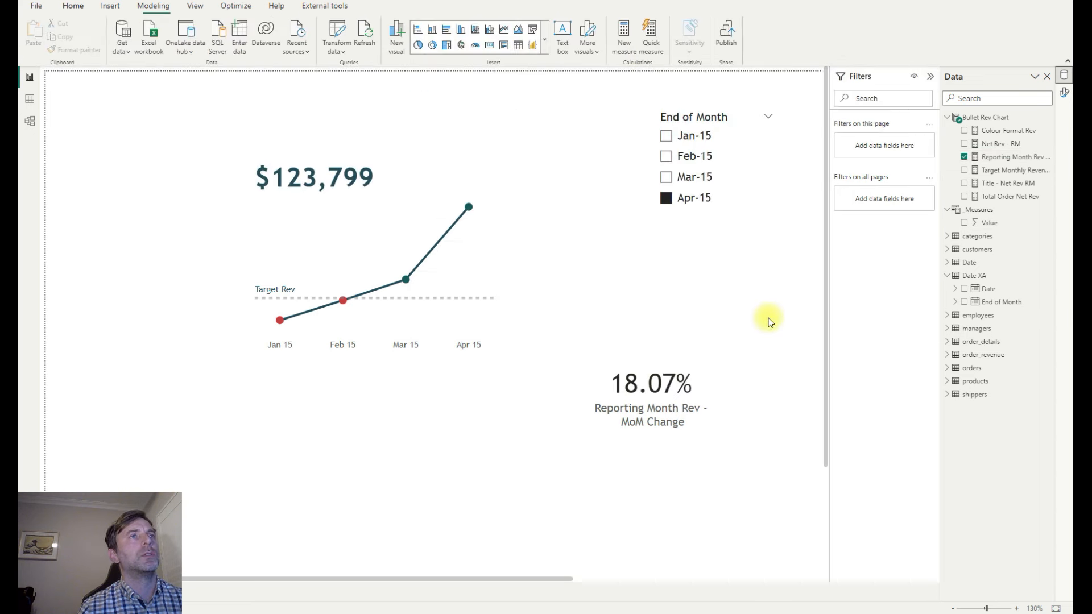
Check the card's month-over-month change for Mar-15, Feb-15 and Jan-15 in the slicer, finishing on Apr-15.
{"action": "left_click", "coordinate": [683, 179]}
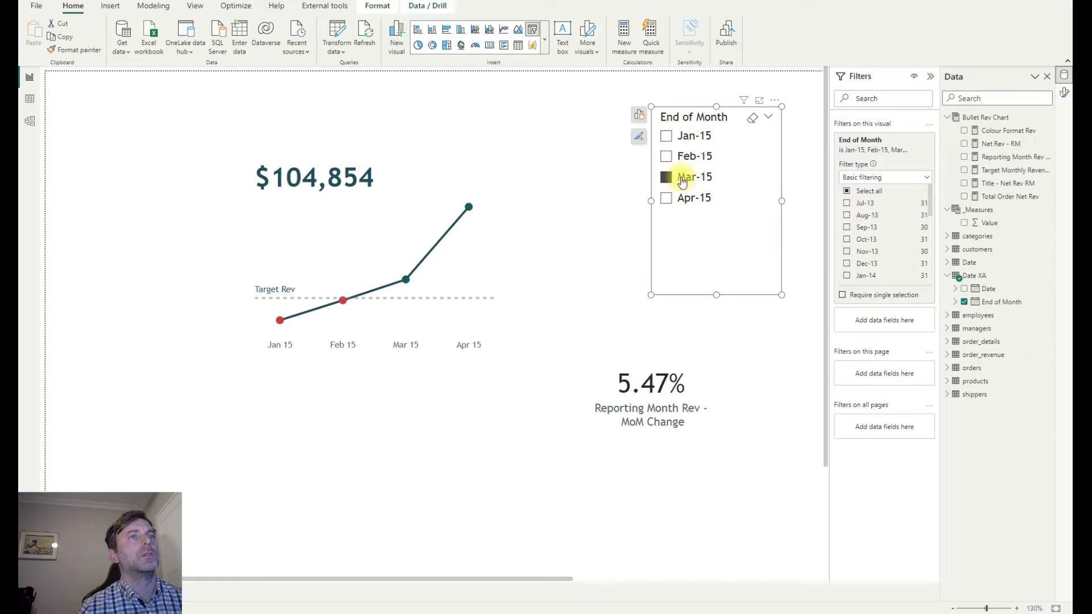
{"action": "left_click", "coordinate": [667, 157]}
{"action": "left_click", "coordinate": [669, 139]}
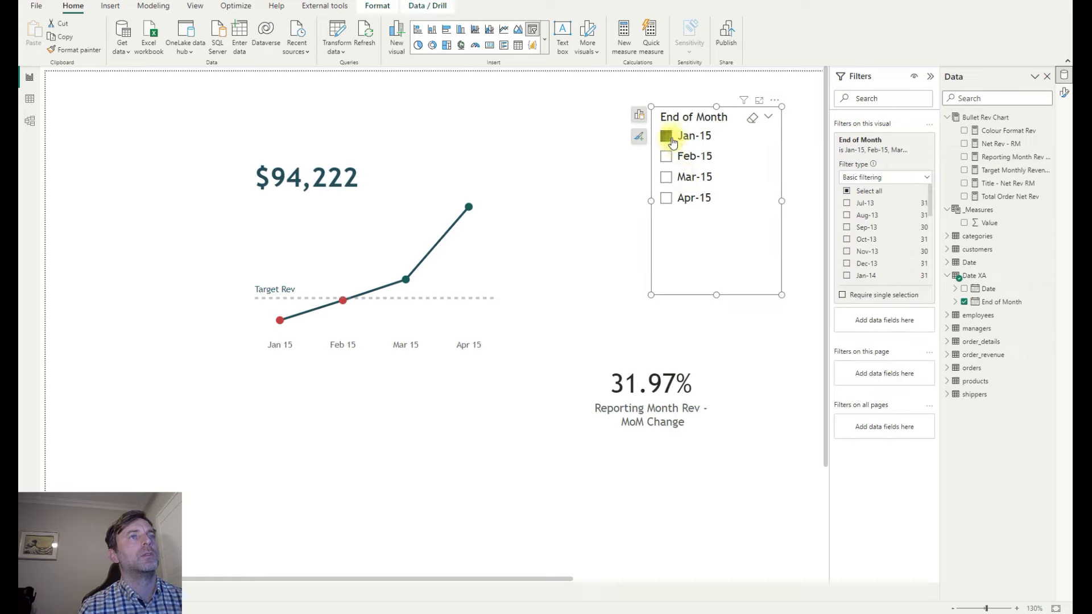
{"action": "left_click", "coordinate": [670, 156]}
{"action": "left_click", "coordinate": [684, 179]}
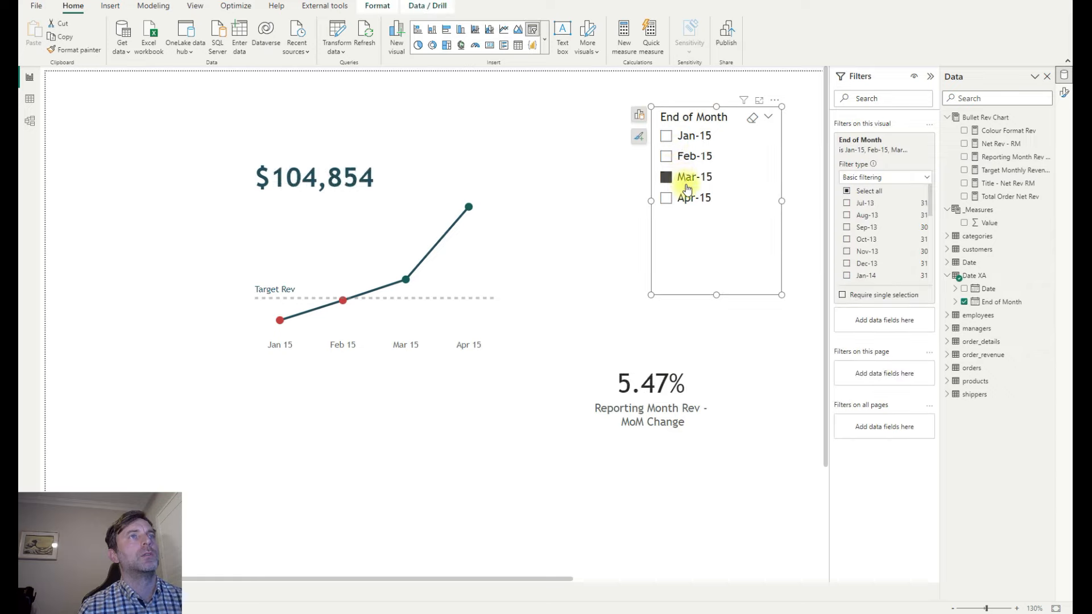
{"action": "left_click", "coordinate": [683, 198]}
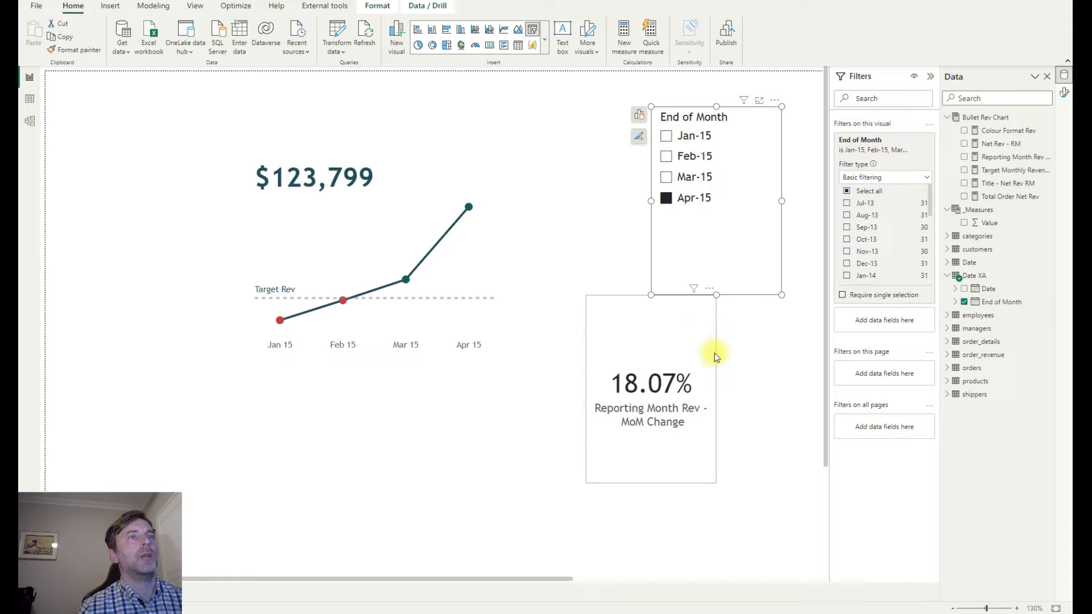
Reduce the height of the MoM Change card by lowering its upper edge.
{"action": "left_click", "coordinate": [673, 336]}
{"action": "left_click_drag", "start_coordinate": [649, 294], "coordinate": [653, 374]}
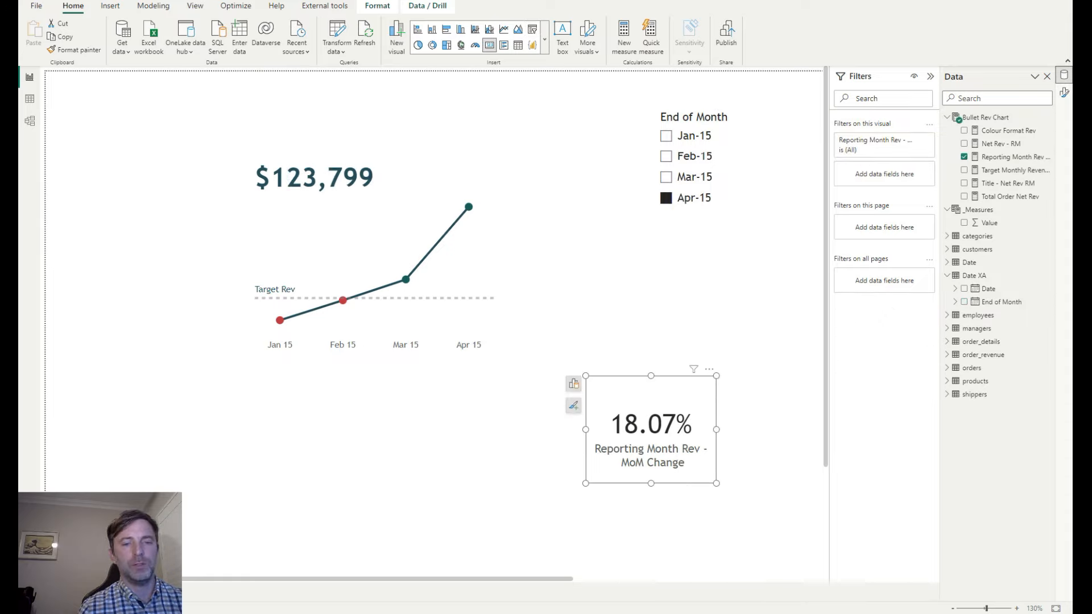
Create a new measure named Variance - RM in the Bullet Rev Chart table.
{"action": "left_click", "coordinate": [618, 30]}
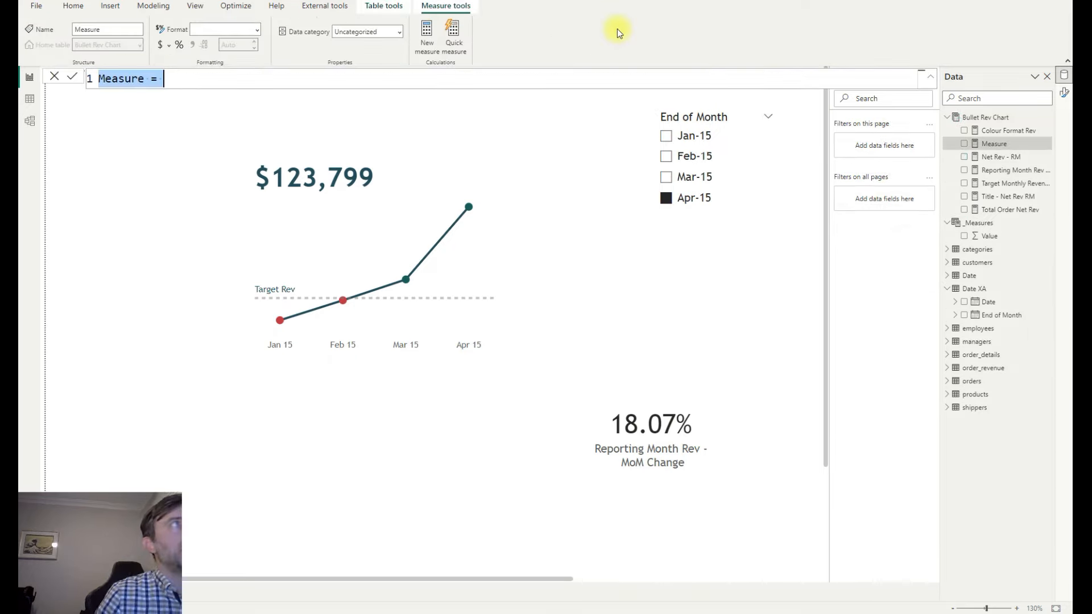
{"action": "type", "text": "Variance "}
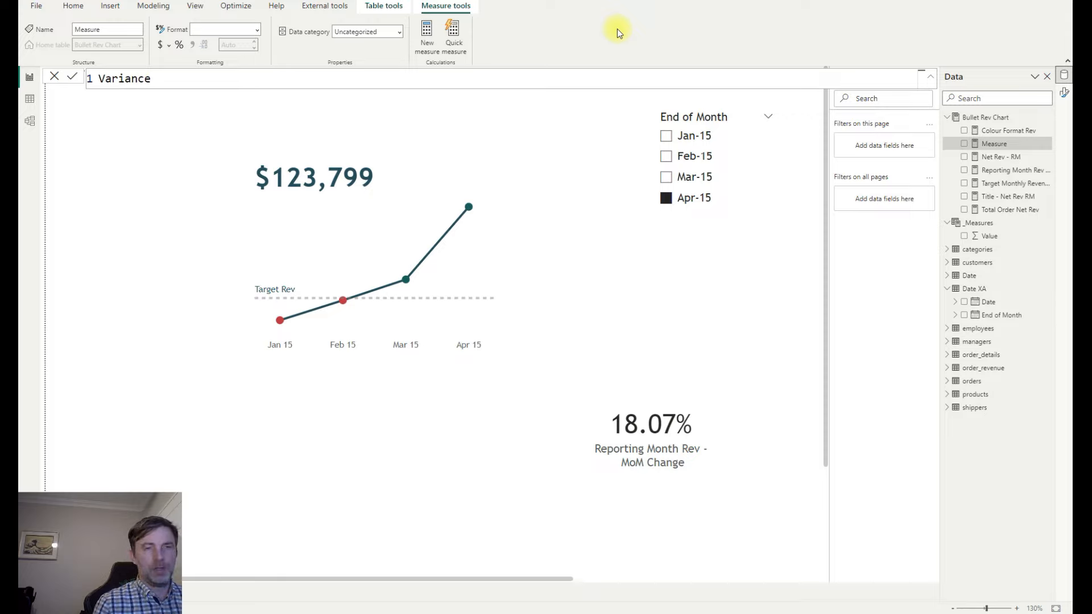
{"action": "type", "text": "- "}
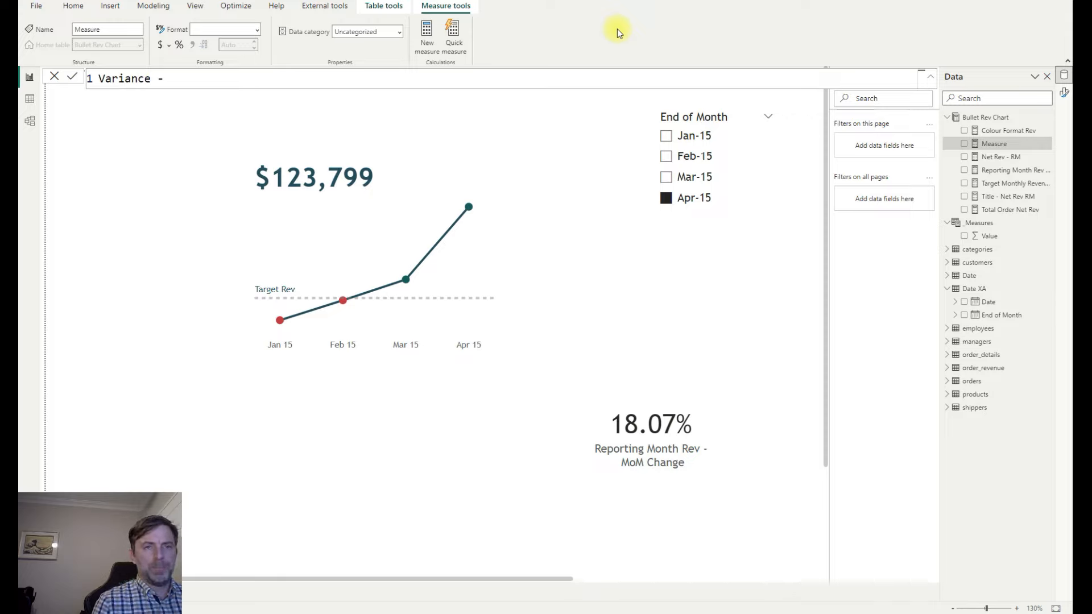
{"action": "type", "text": "RM"}
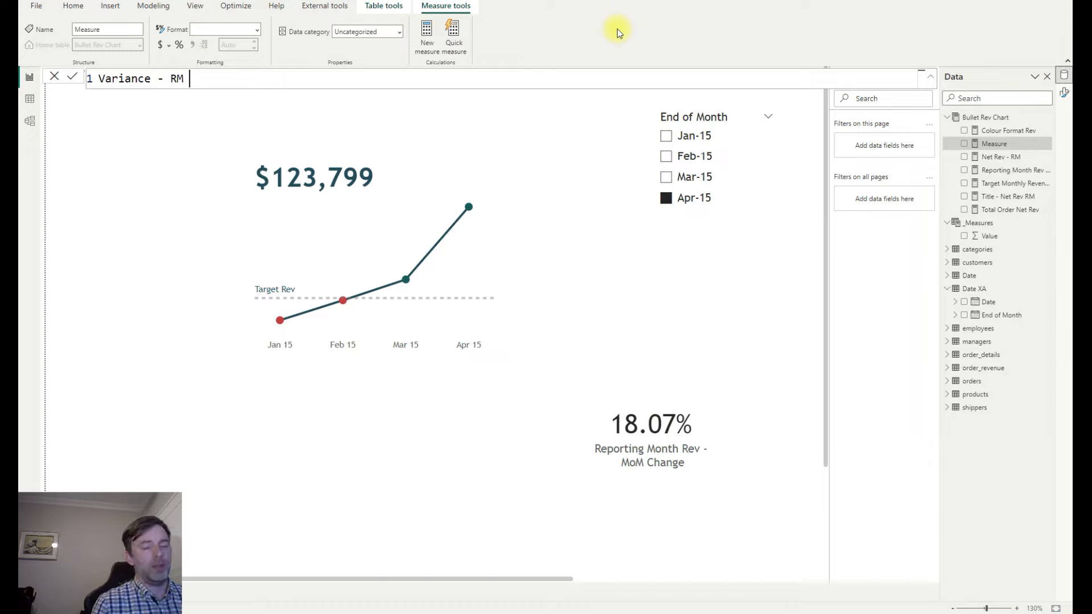
{"action": "type", "text": " ="}
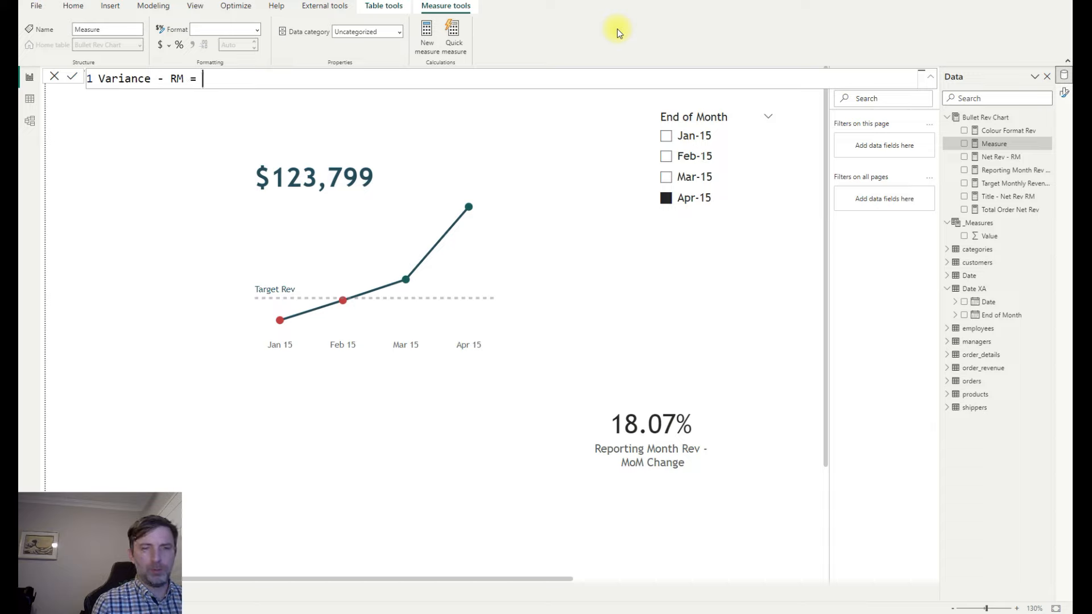
{"action": "key", "text": "Return"}
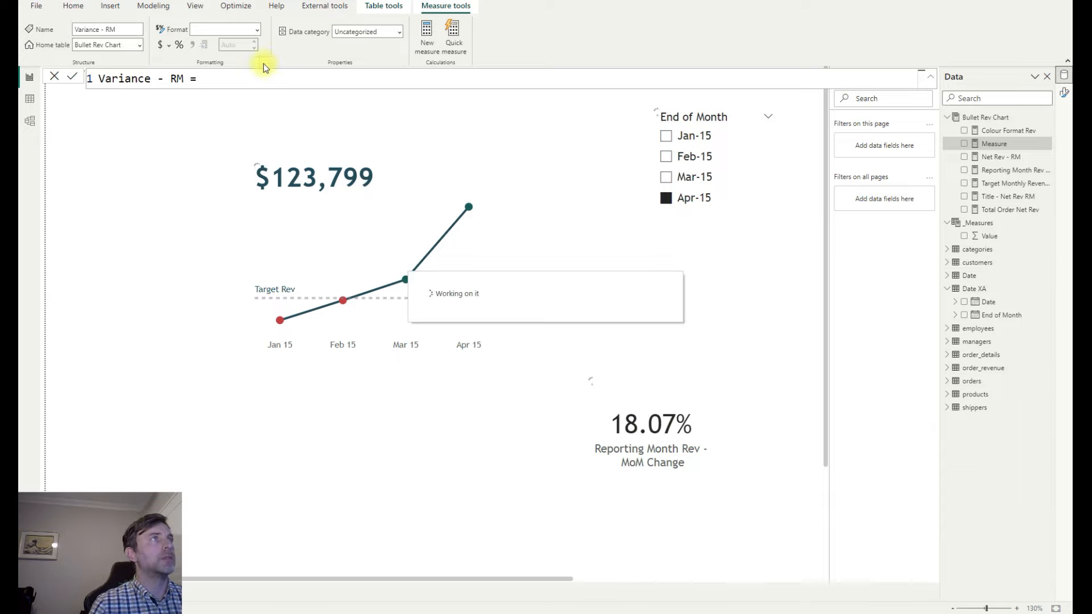
Define Variance - RM as [Net Rev - RM] - [Target Monthly Revenue] and commit the formula.
{"action": "key", "text": "shift+Return"}
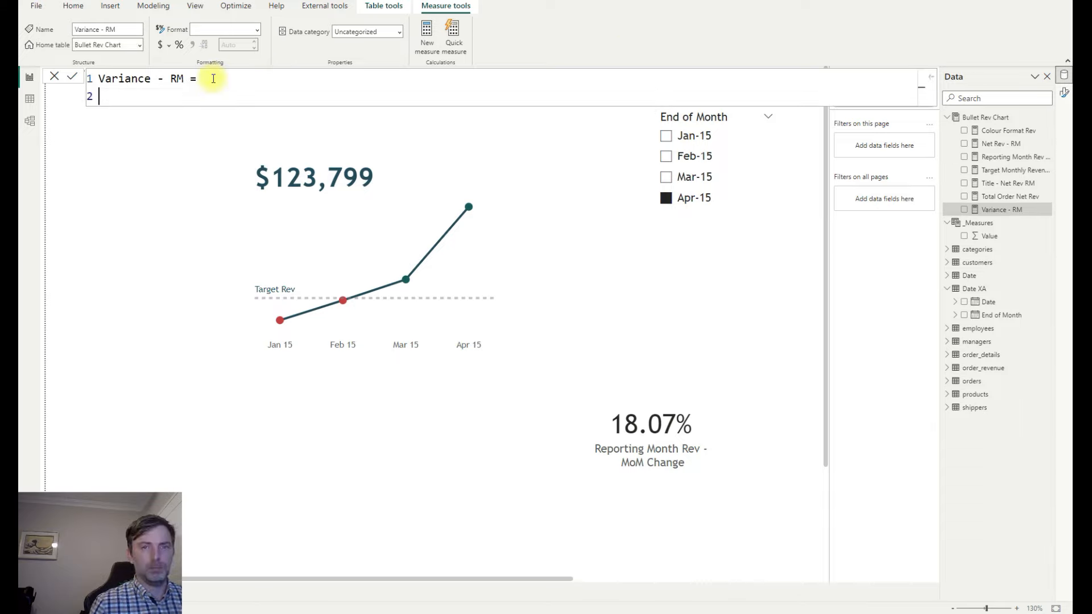
{"action": "type", "text": "["}
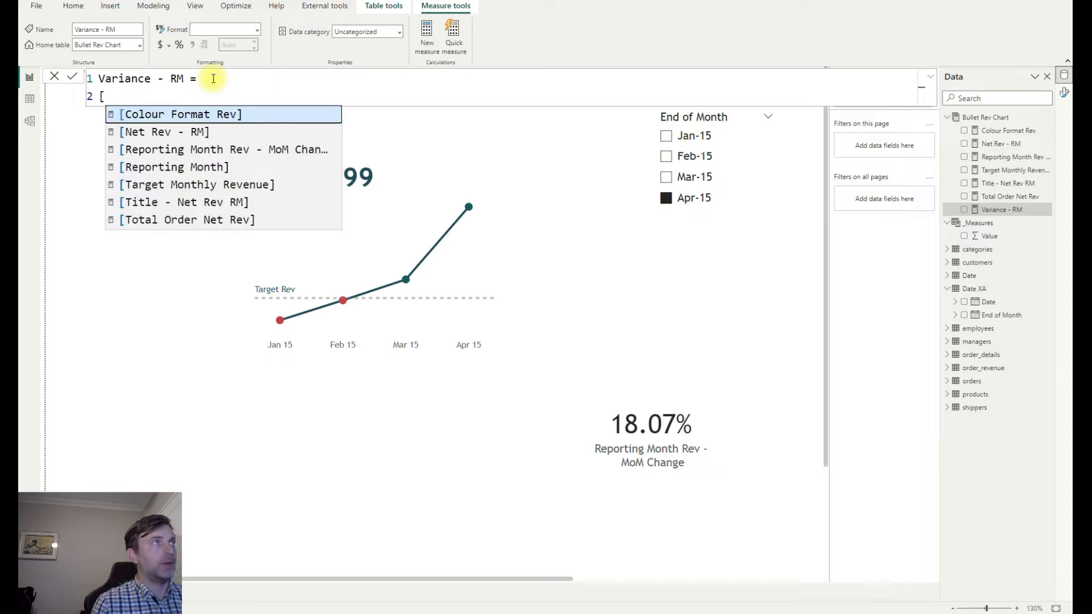
{"action": "key", "text": "Down"}
{"action": "key", "text": "Tab"}
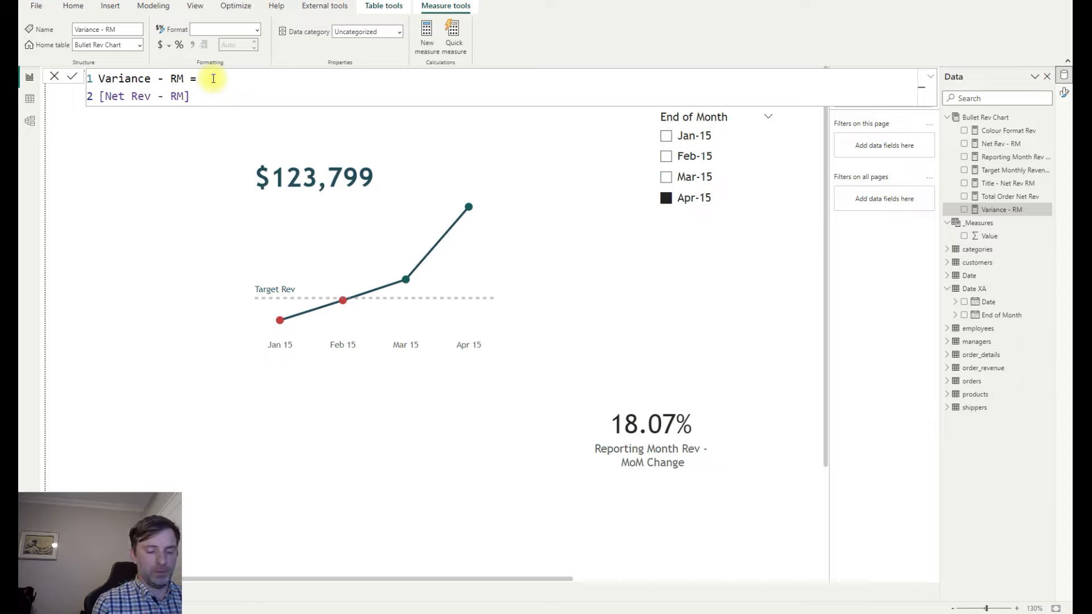
{"action": "type", "text": "- Tar"}
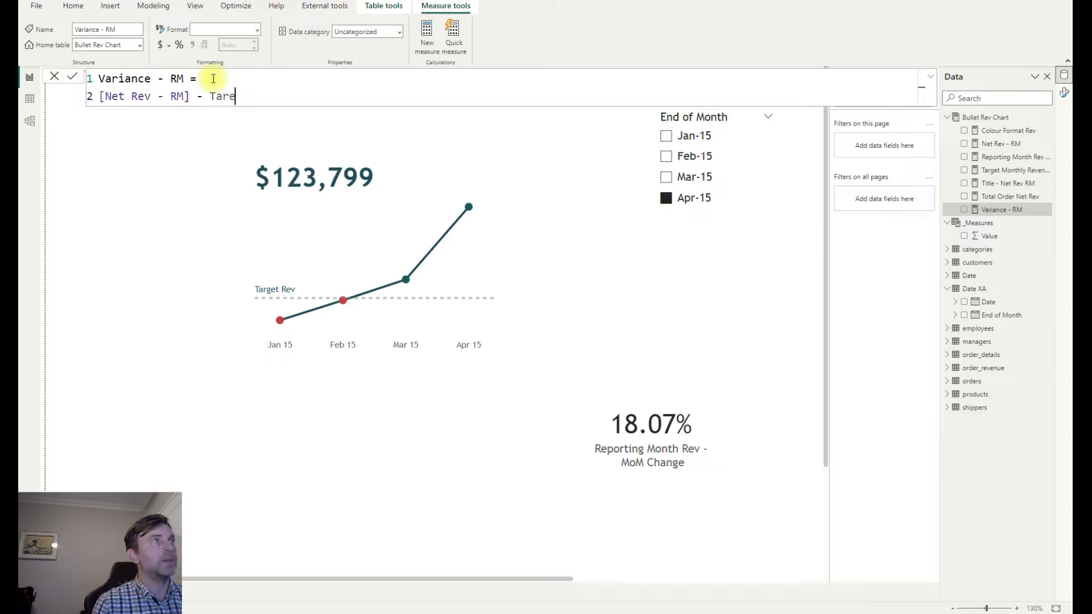
{"action": "key", "text": "Tab"}
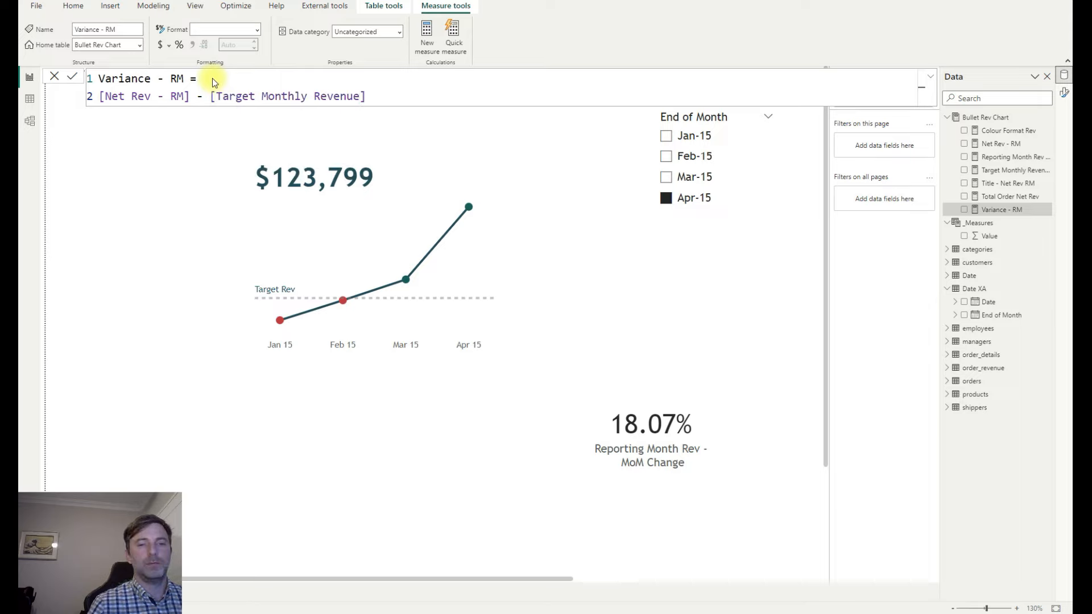
{"action": "key", "text": "Return"}
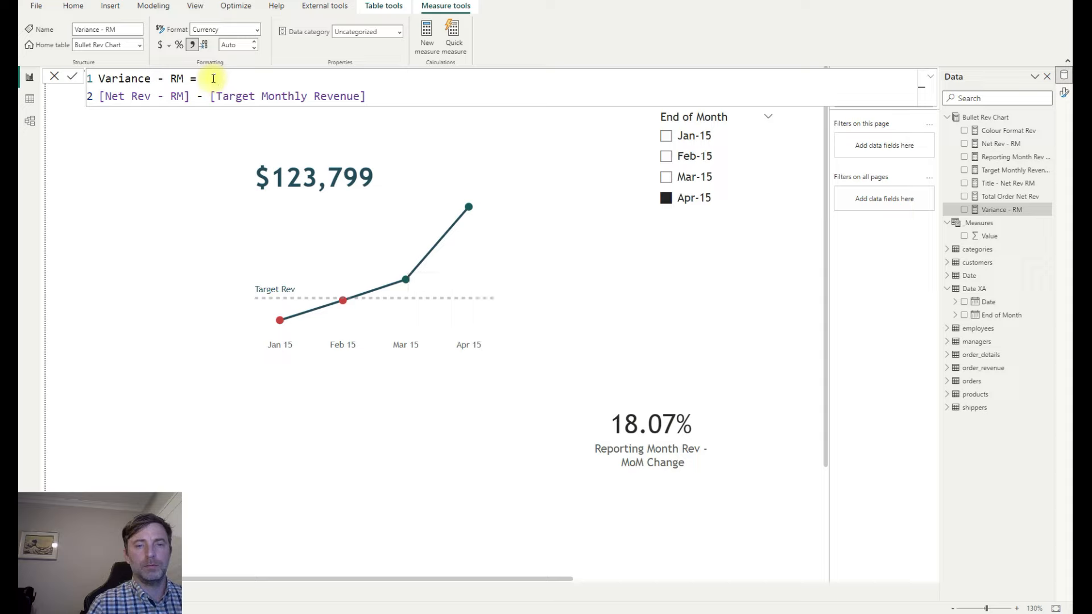
Create a new measure named Net Rev - RY in the Bullet Rev Chart table.
{"action": "left_click", "coordinate": [425, 32]}
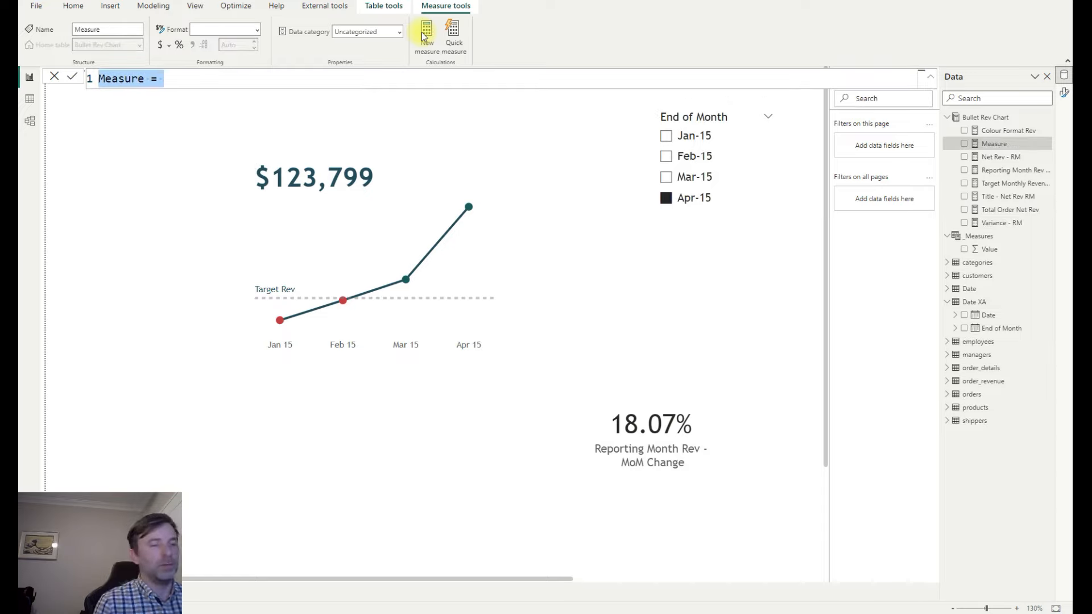
{"action": "type", "text": "t "}
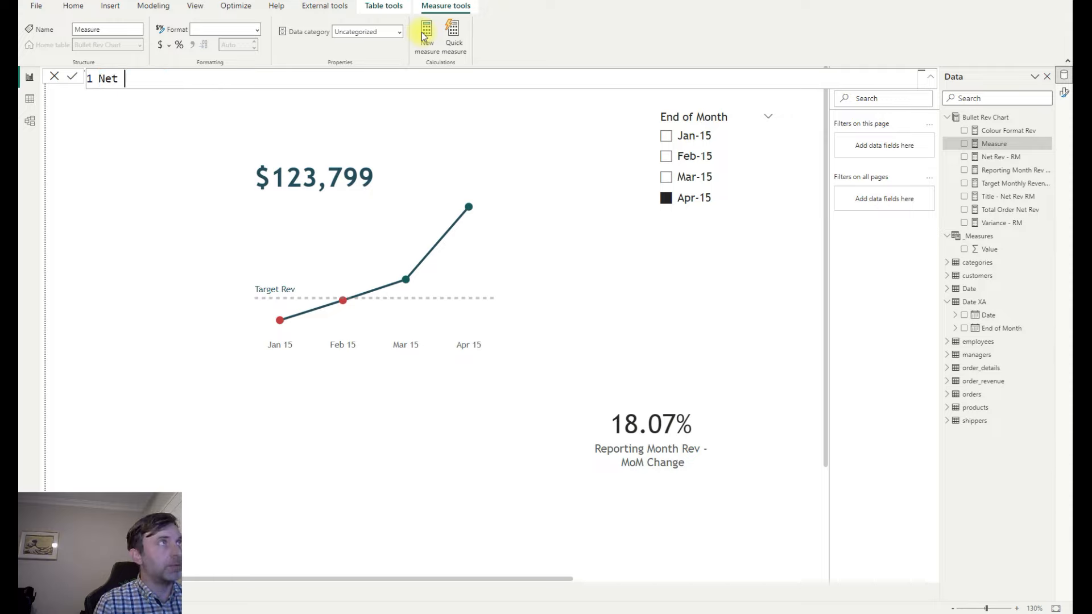
{"action": "type", "text": "Rev "}
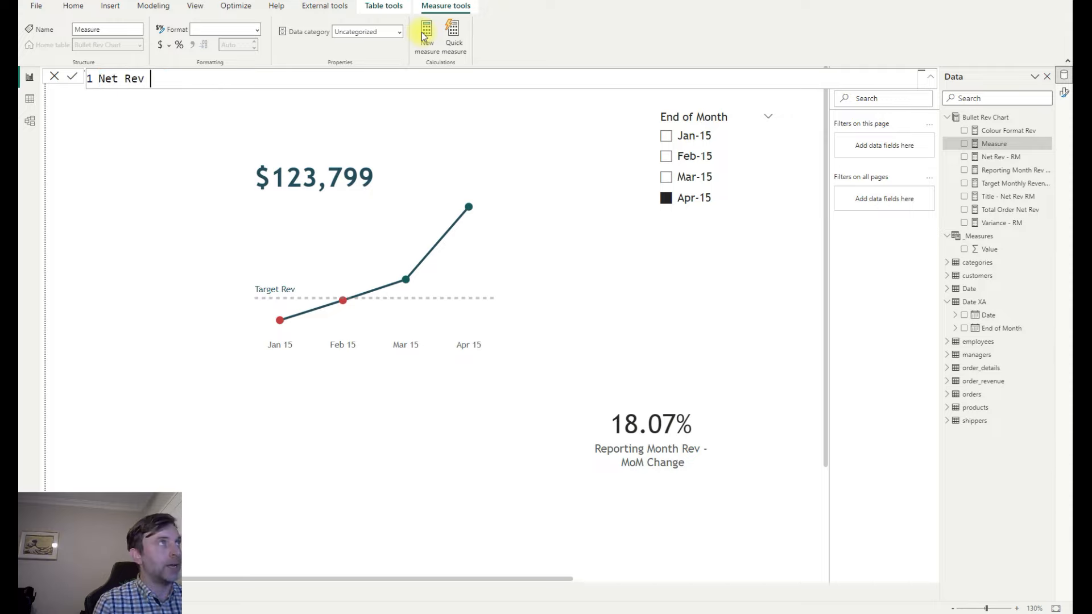
{"action": "type", "text": "- RY ="}
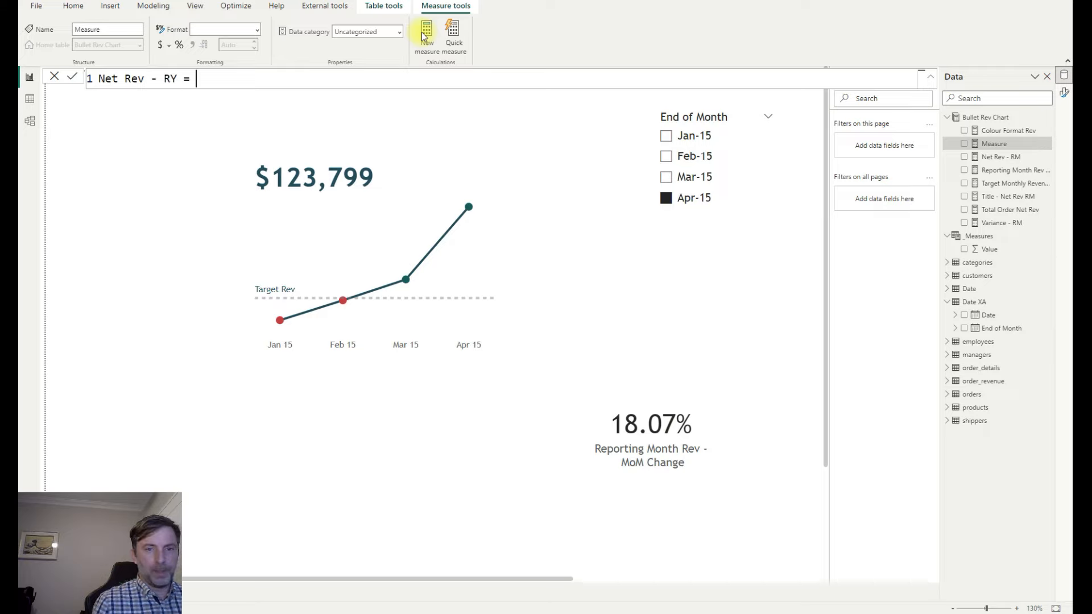
{"action": "key", "text": "shift+Return"}
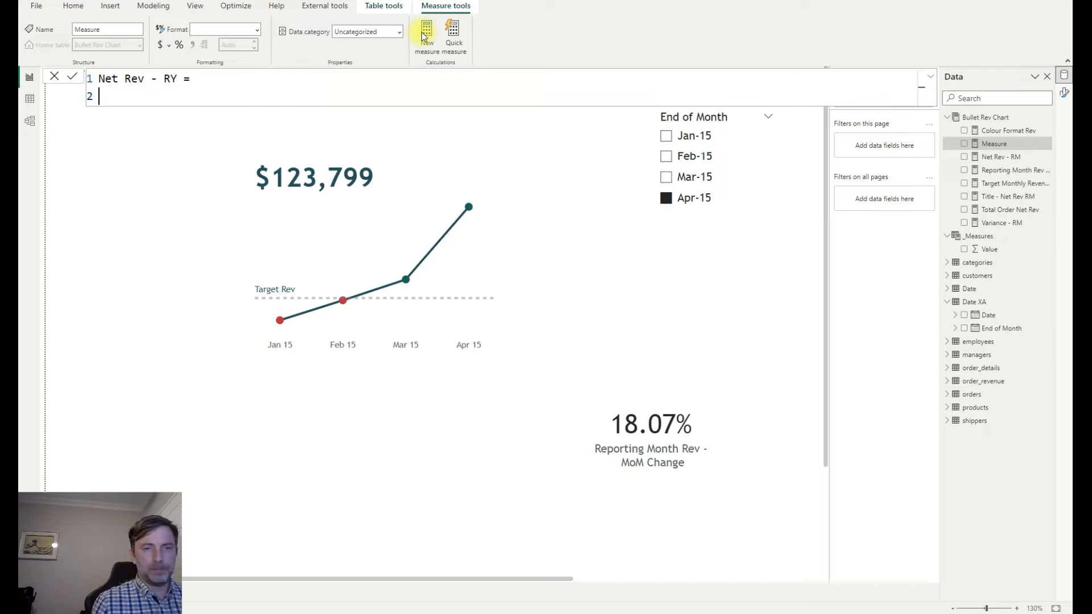
Begin the Net Rev - RY formula with a CALCULATE function over [Total Order Net Rev].
{"action": "type", "text": "CAL"}
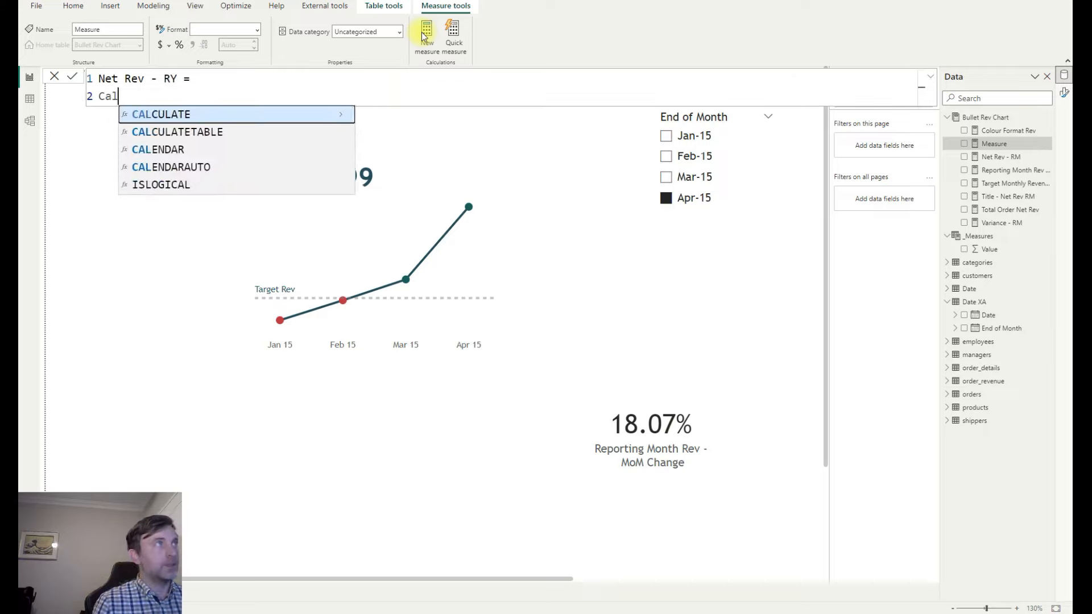
{"action": "key", "text": "Tab"}
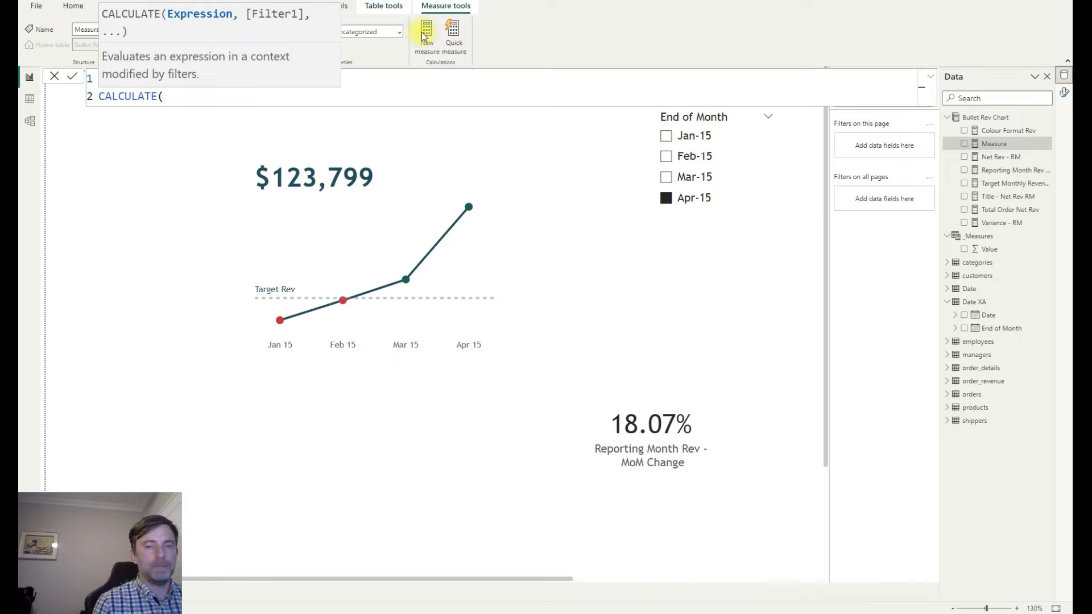
{"action": "type", "text": "[Tota"}
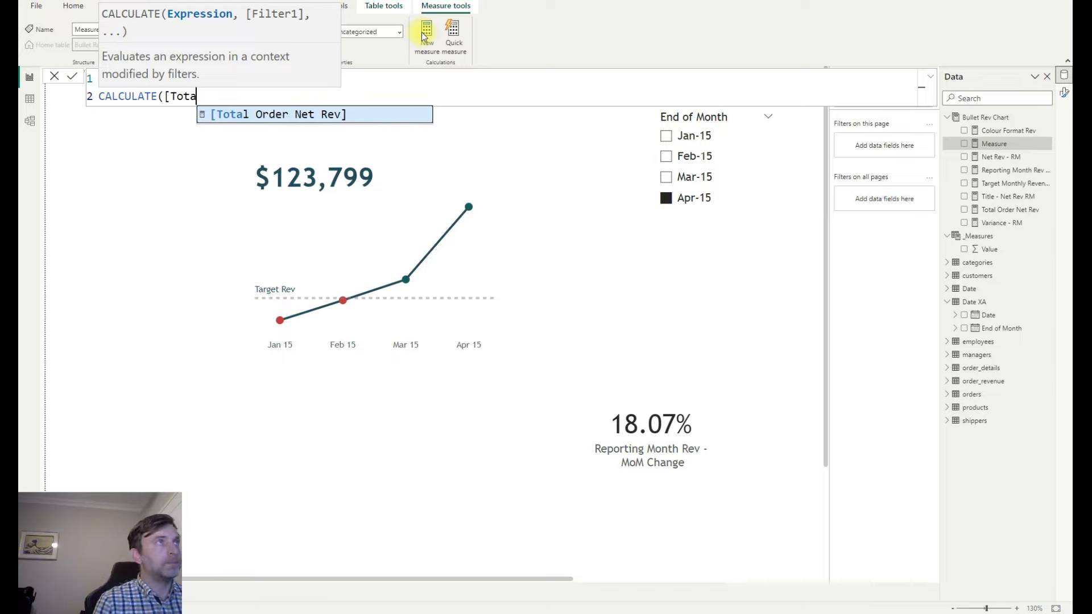
{"action": "key", "text": "Tab"}
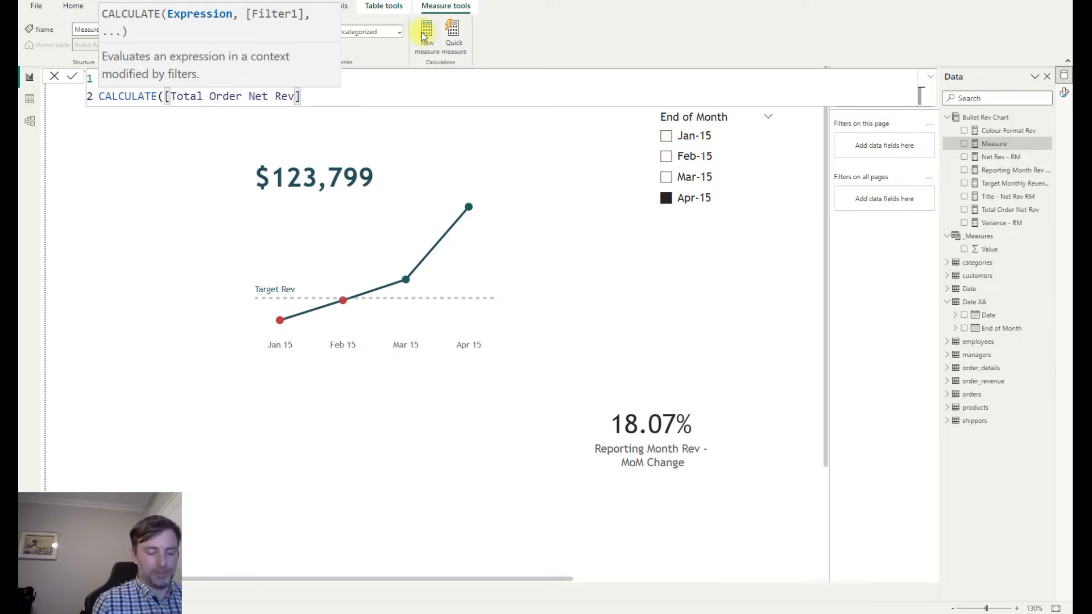
{"action": "type", "text": ","}
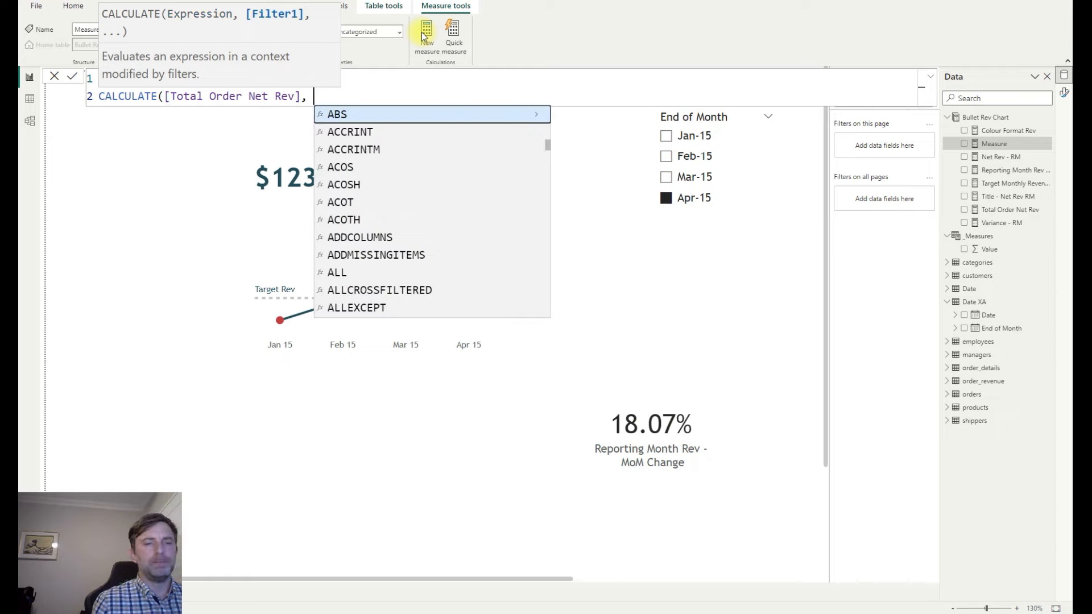
Add the filter condition 'Date'[MonthCompleted] = TRUE() on a new line of the CALCULATE expression.
{"action": "key", "text": "shift+Return"}
{"action": "type", "text": "Date"}
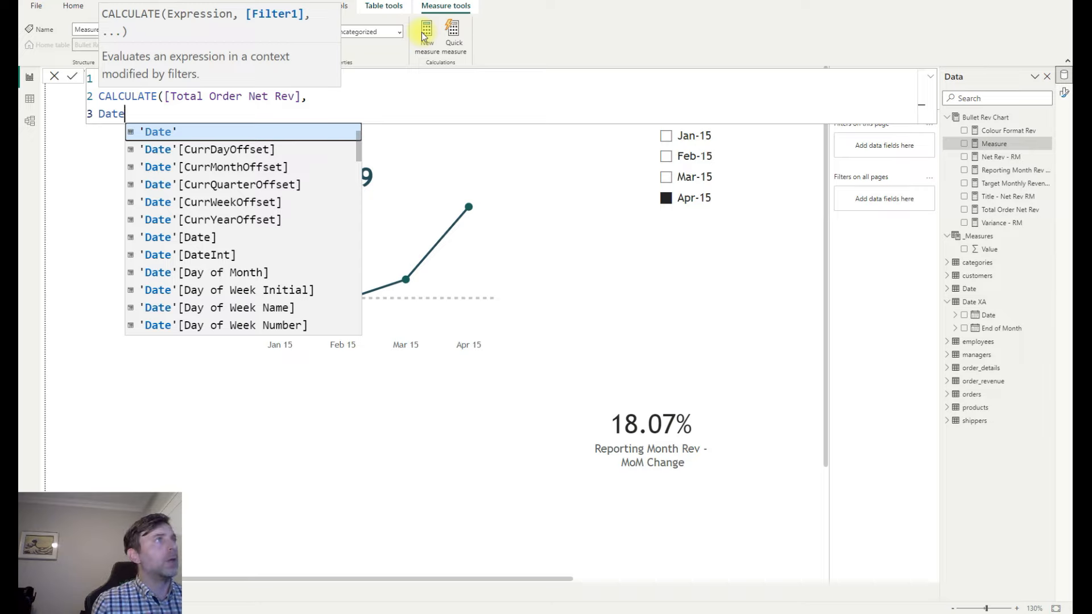
{"action": "type", "text": "["}
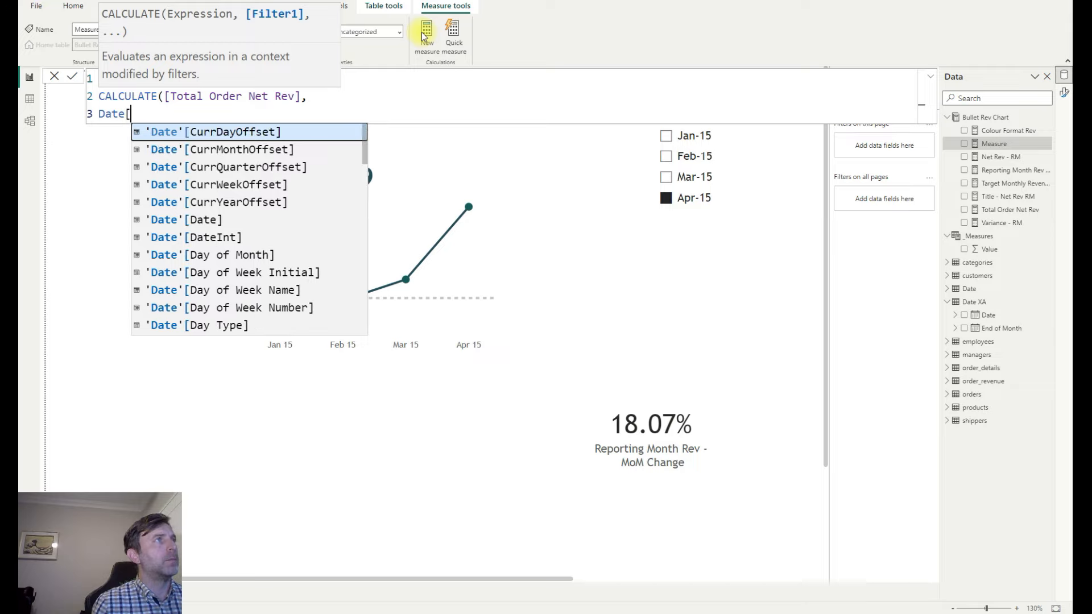
{"action": "type", "text": "Mo"}
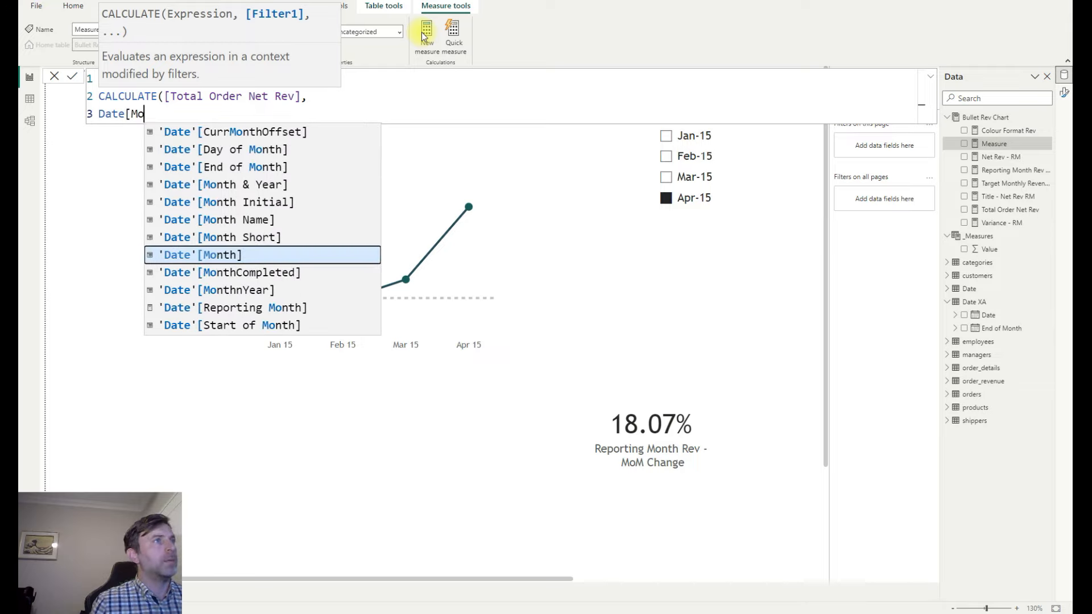
{"action": "key", "text": "Down"}
{"action": "key", "text": "Tab"}
{"action": "type", "text": "="}
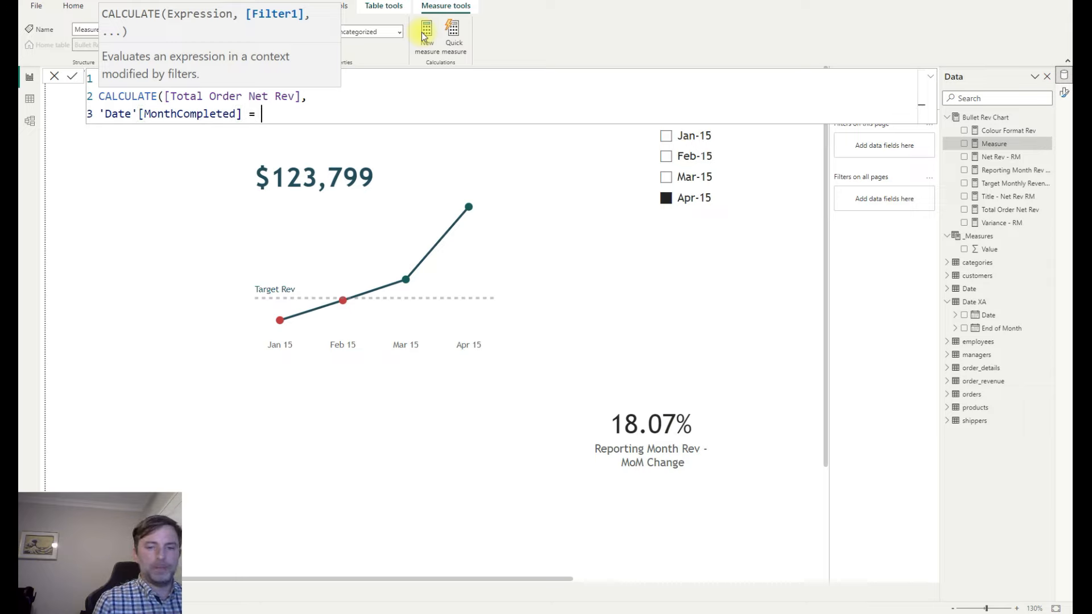
{"action": "type", "text": " TRUE"}
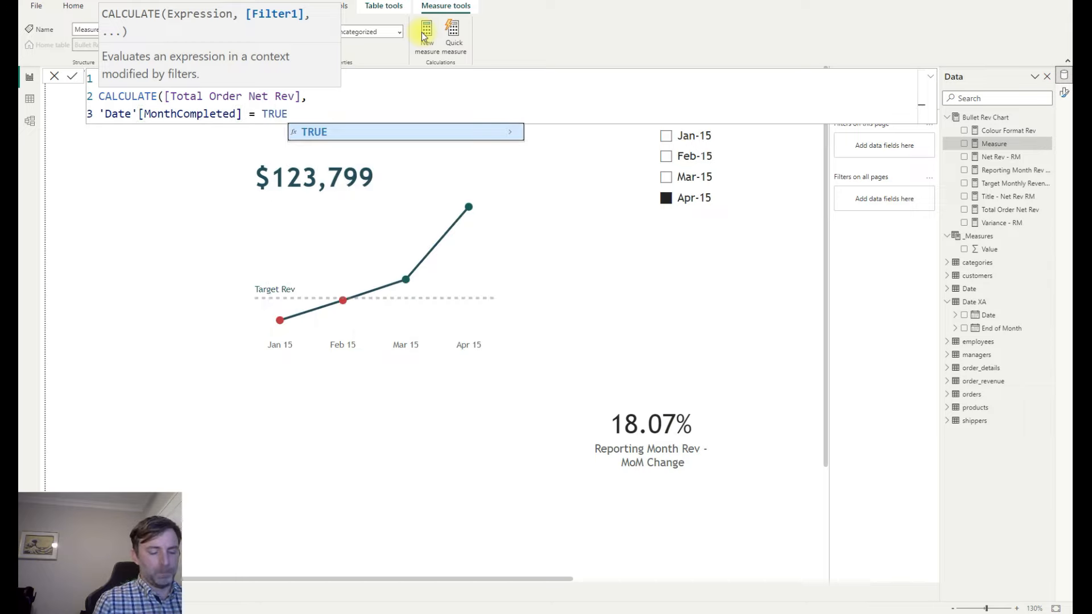
{"action": "type", "text": "() "}
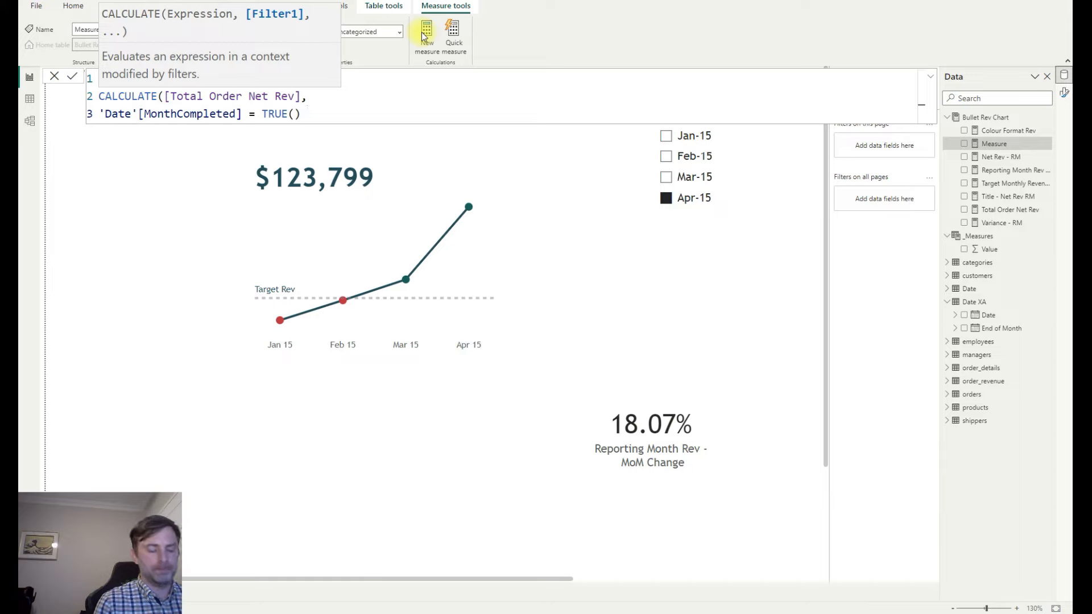
Extend the filter with && 'Date'[YearCompleted] = FALSE(), close the CALCULATE expression and commit the measure.
{"action": "type", "text": "&&"}
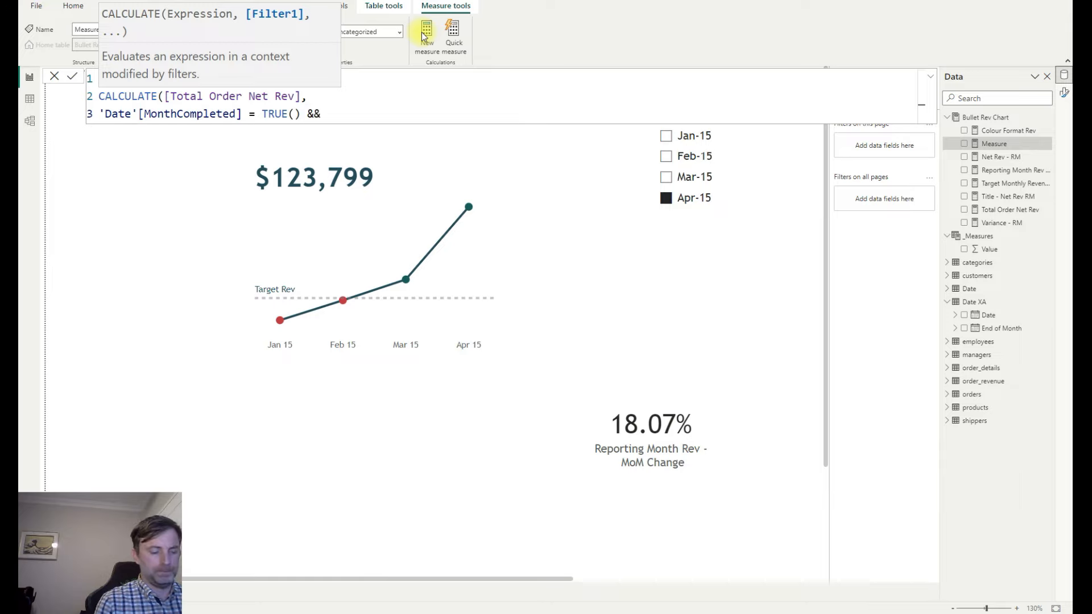
{"action": "type", "text": " Date"}
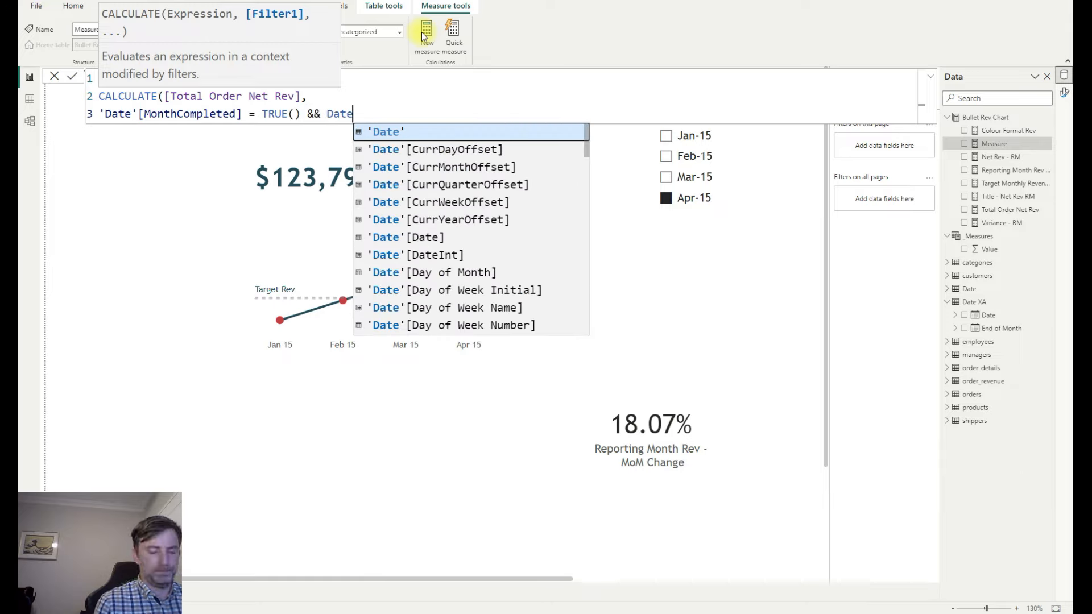
{"action": "type", "text": "[Yea"}
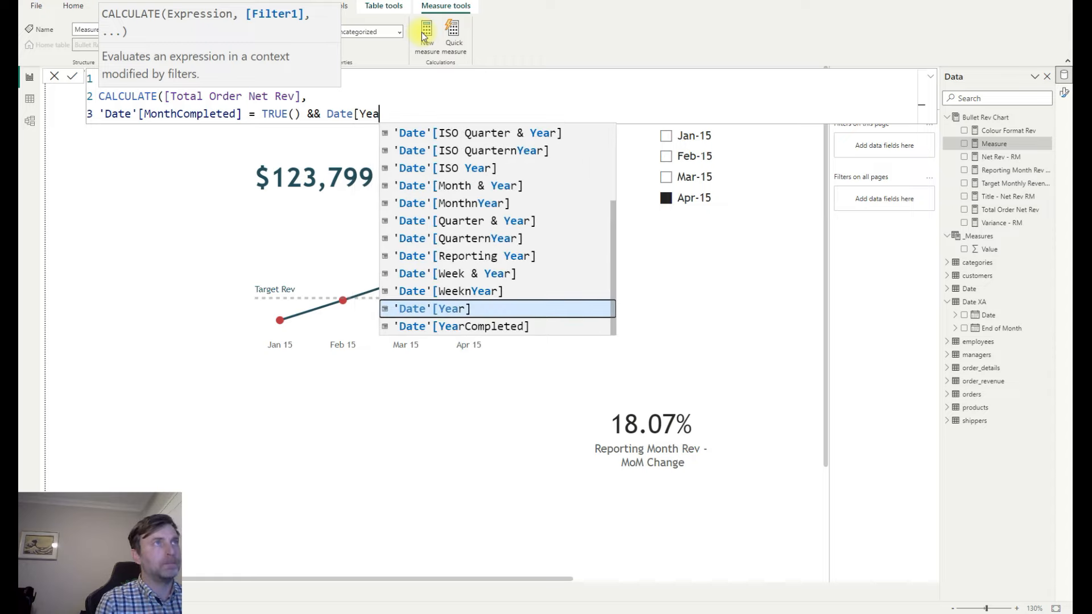
{"action": "key", "text": "Down"}
{"action": "key", "text": "Tab"}
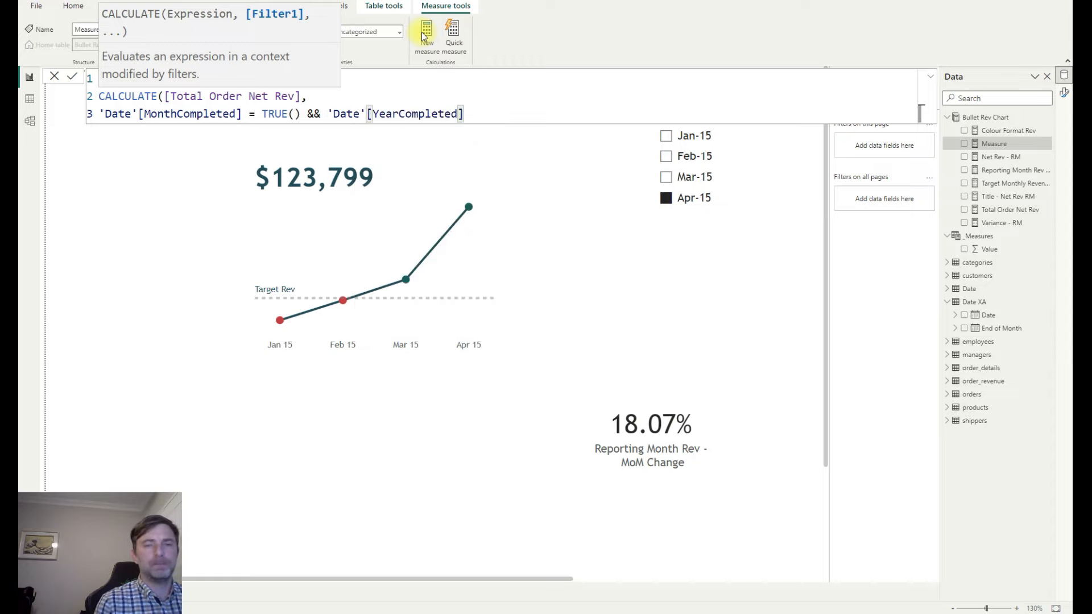
{"action": "type", "text": "= FALSE()"}
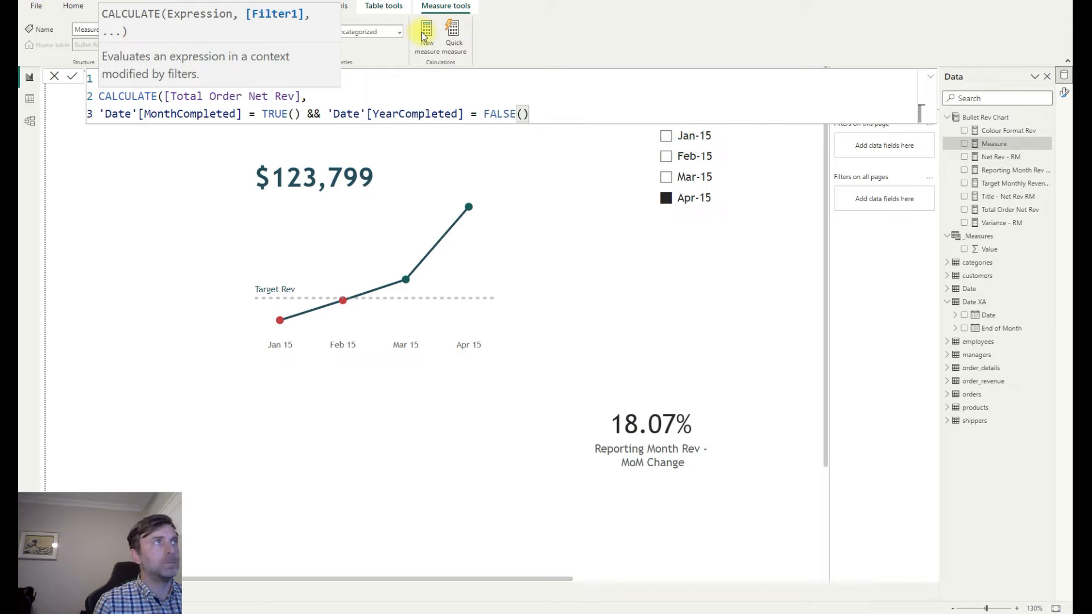
{"action": "type", "text": ")"}
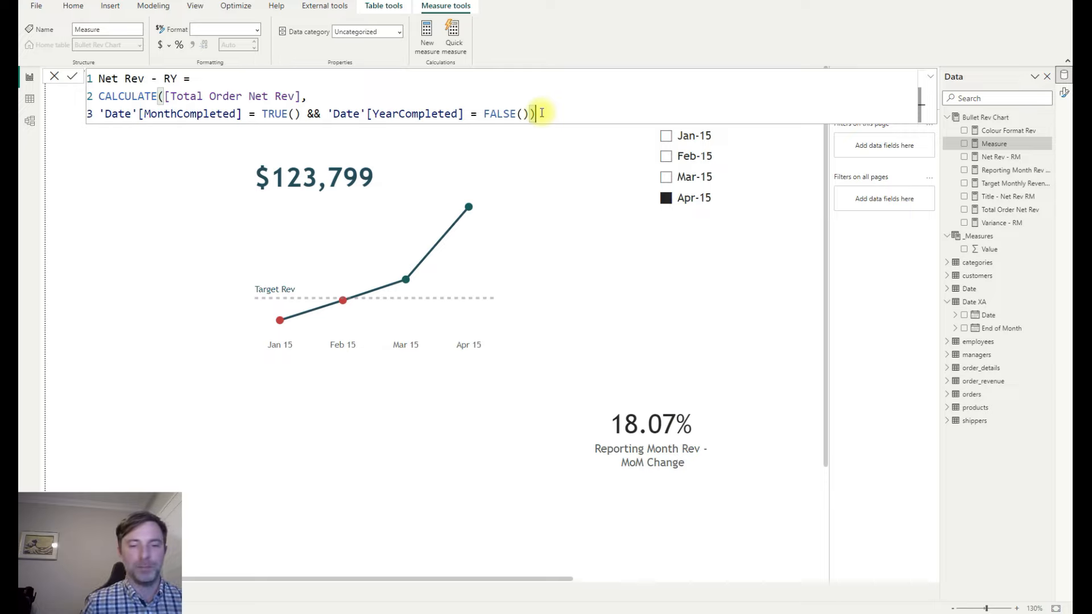
{"action": "key", "text": "Return"}
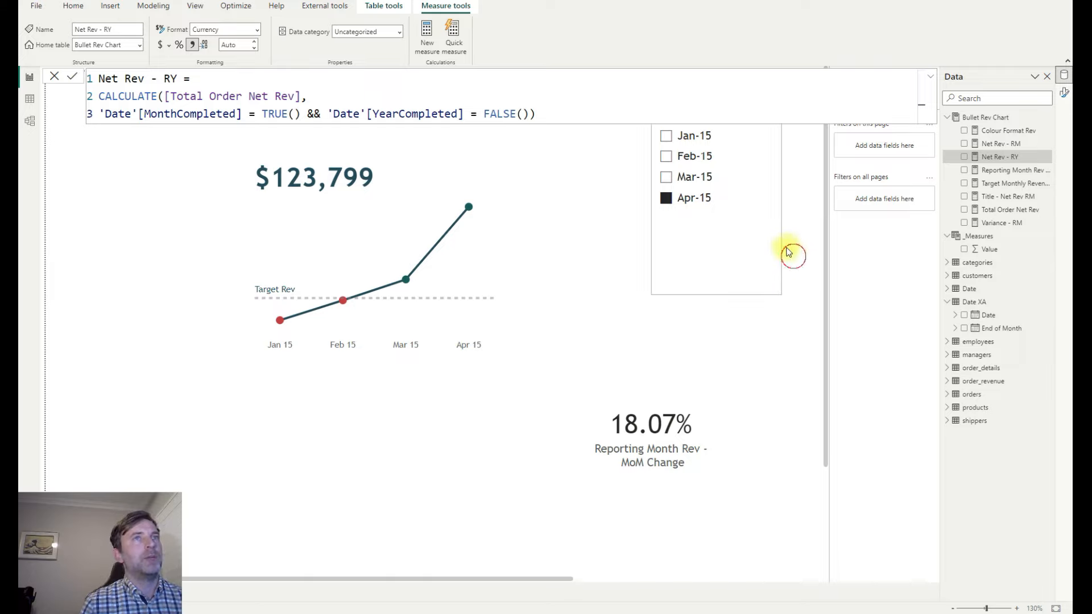
Leave the formula editor and minimize the File Explorer window covering the report.
{"action": "left_click", "coordinate": [785, 248]}
{"action": "left_click", "coordinate": [789, 251]}
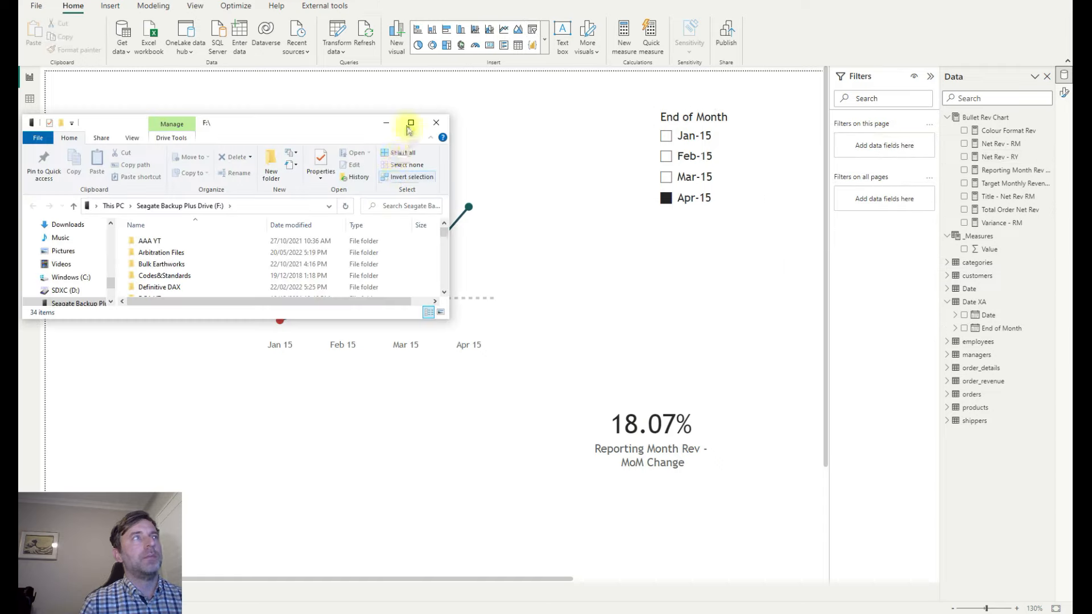
{"action": "left_click", "coordinate": [386, 124]}
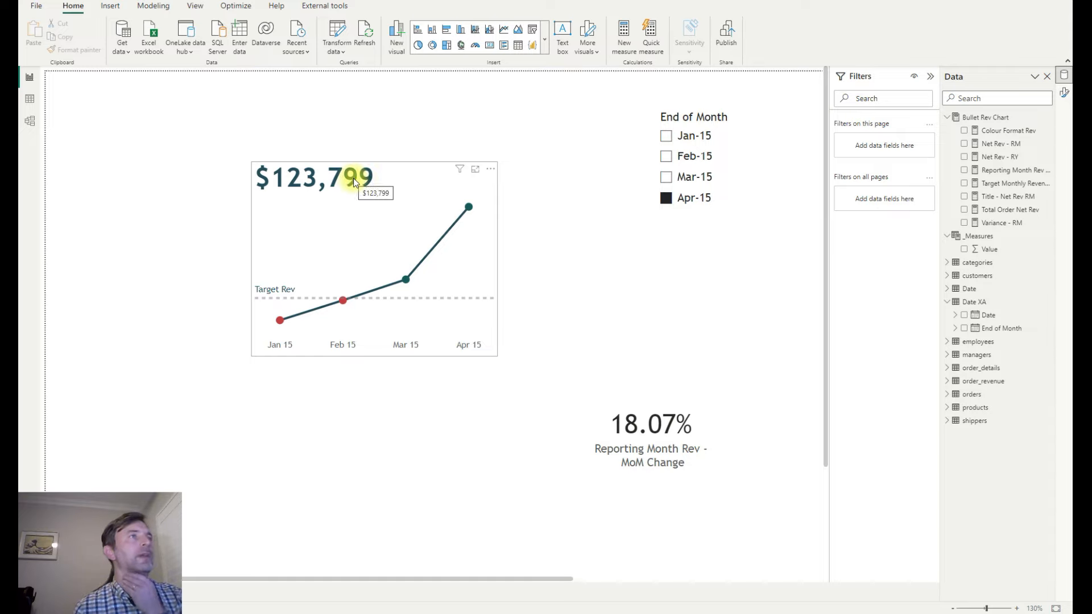
Create a new measure named Subtitle - Reporting Year Rev in the Bullet Rev Chart table.
{"action": "left_click", "coordinate": [624, 43]}
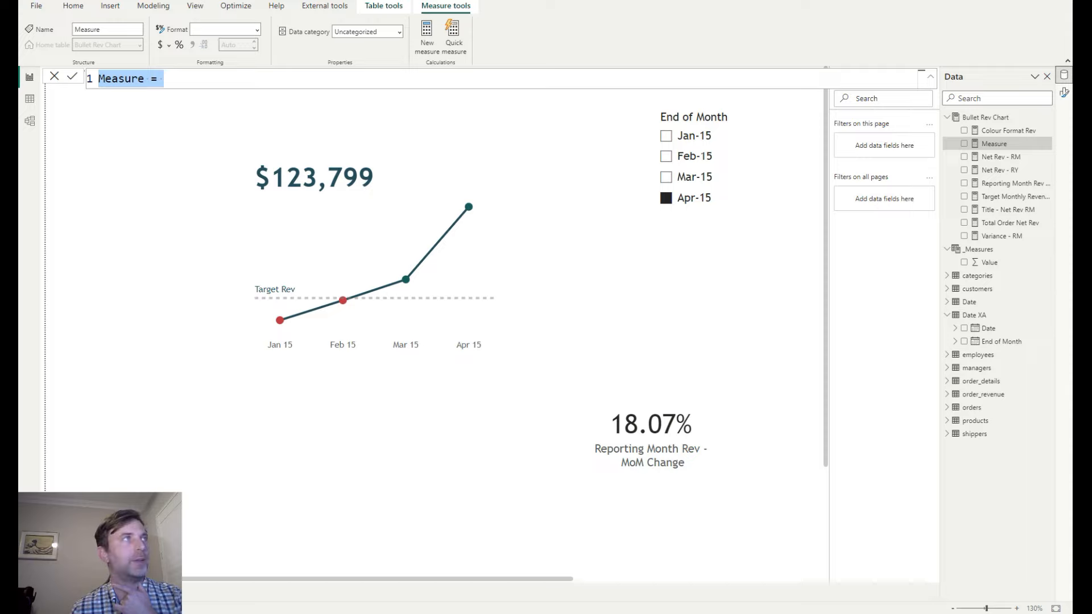
{"action": "type", "text": "S"}
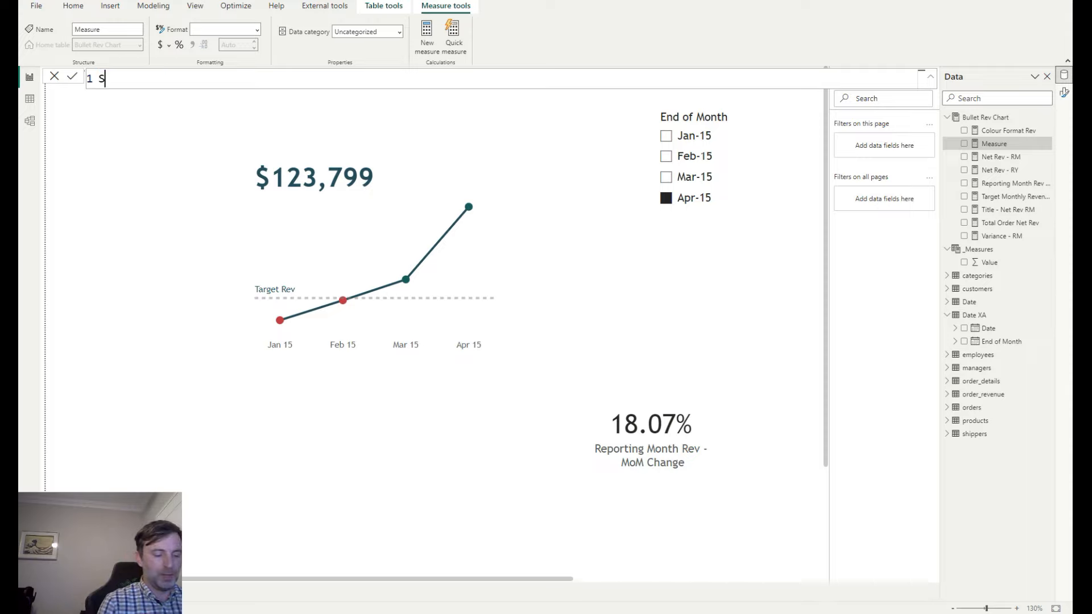
{"action": "type", "text": "ubtitle"}
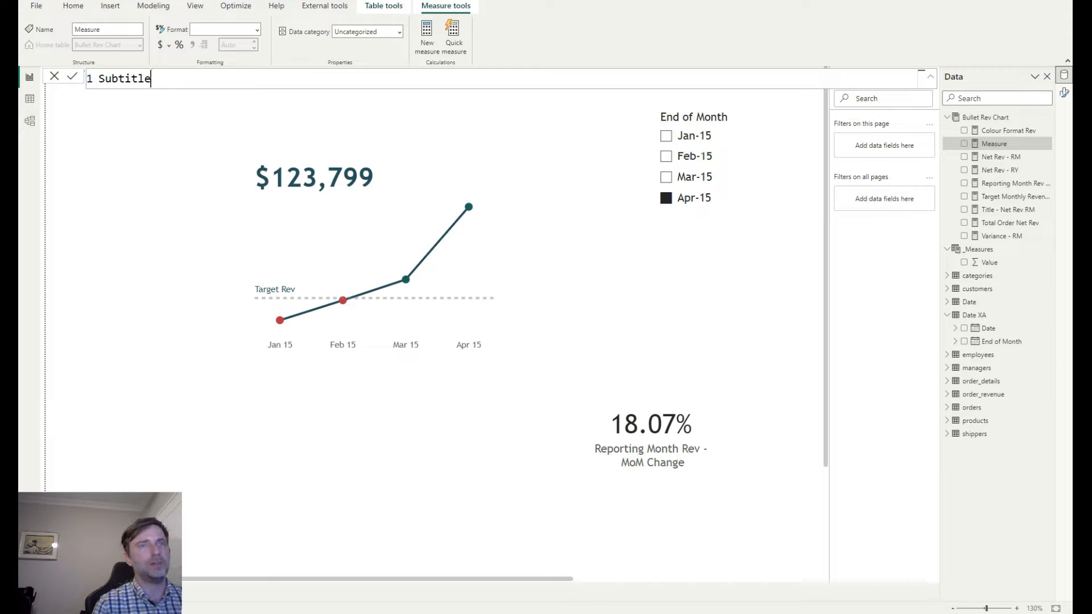
{"action": "type", "text": " - Report"}
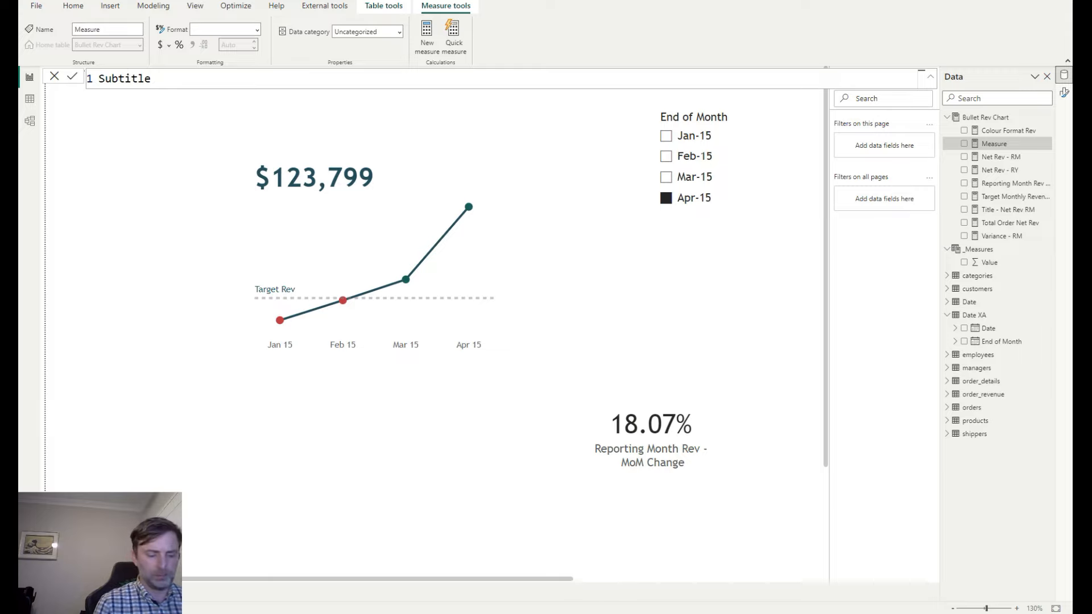
{"action": "type", "text": "ing"}
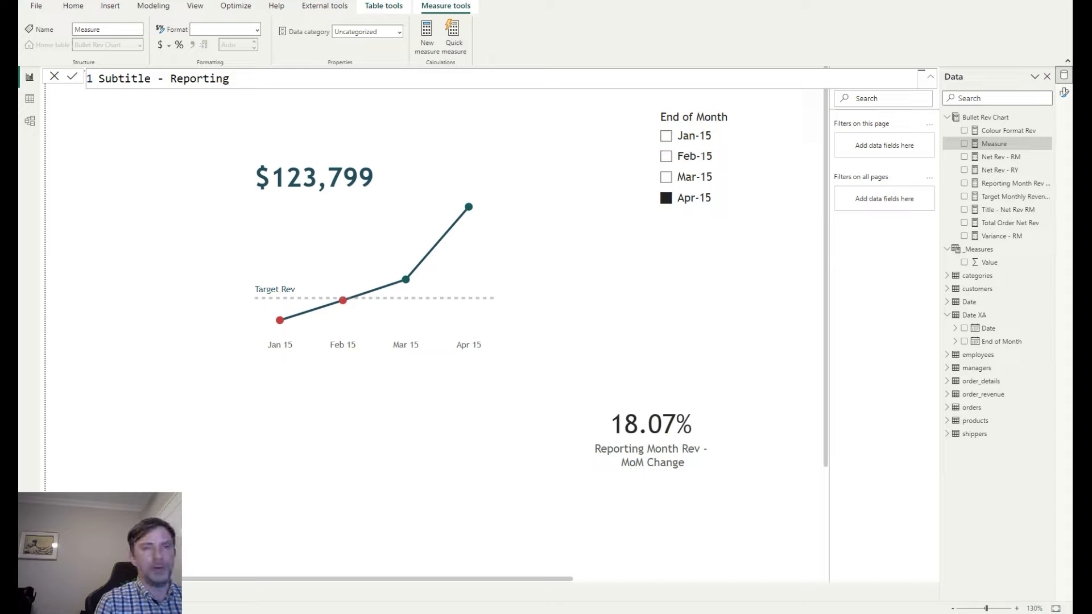
{"action": "type", "text": " Year Rev "}
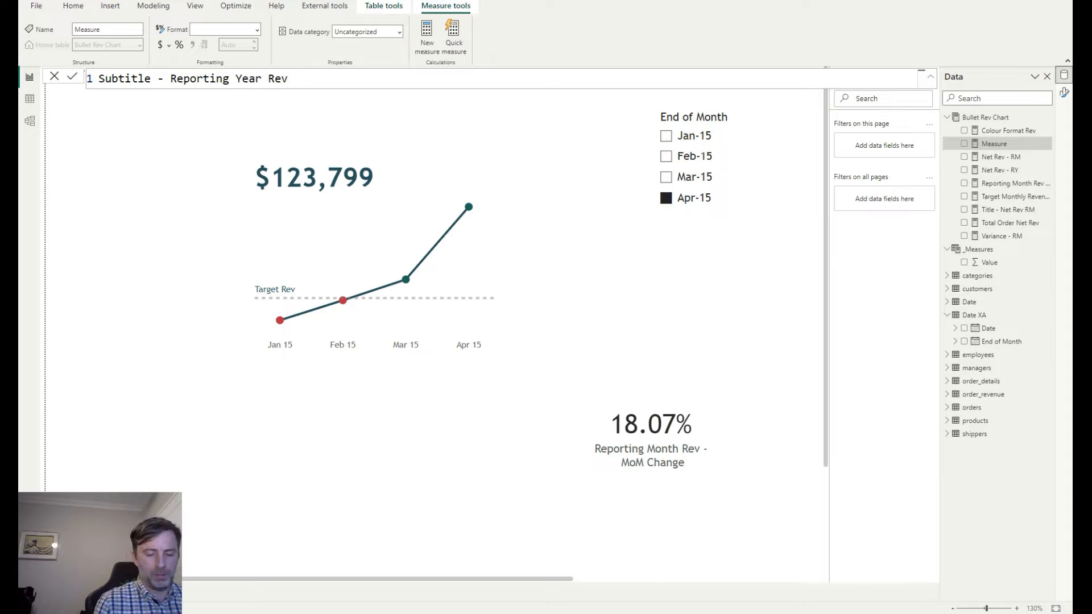
{"action": "type", "text": "="}
Declare the variable TrendMoM as [Reporting Month Rev - MoM Change] on the second line of the subtitle measure.
{"action": "key", "text": "shift+Return"}
{"action": "type", "text": "VAR TrendMoM "}
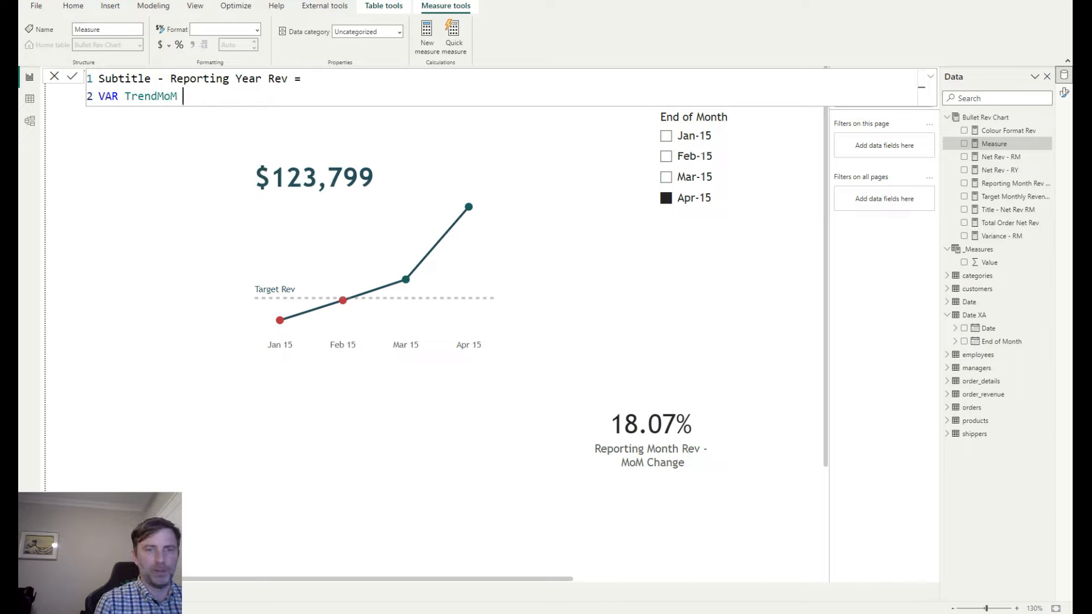
{"action": "type", "text": "= ["}
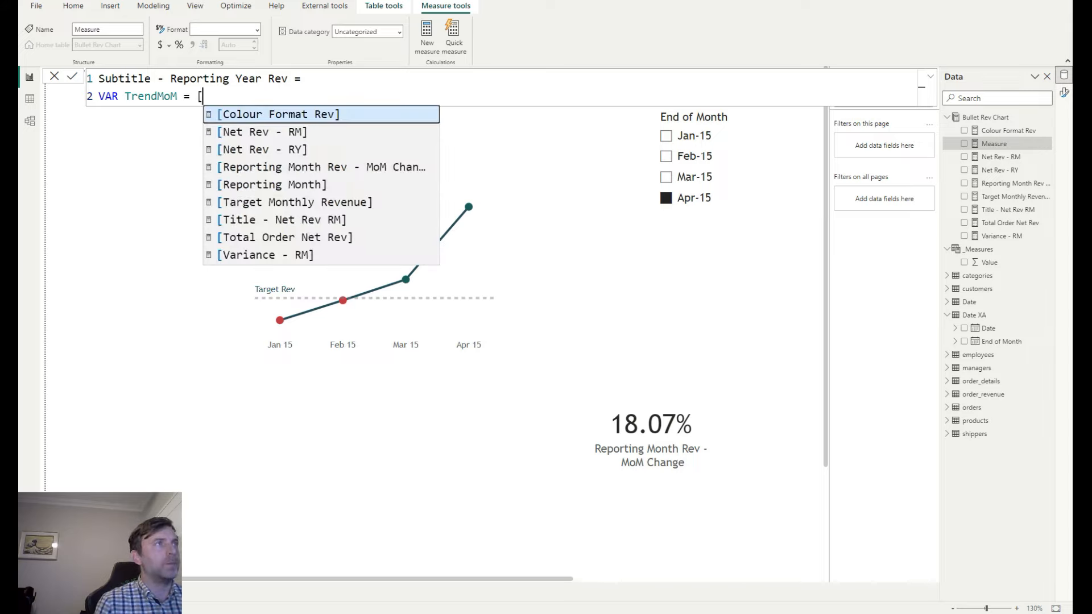
{"action": "type", "text": "Mo"}
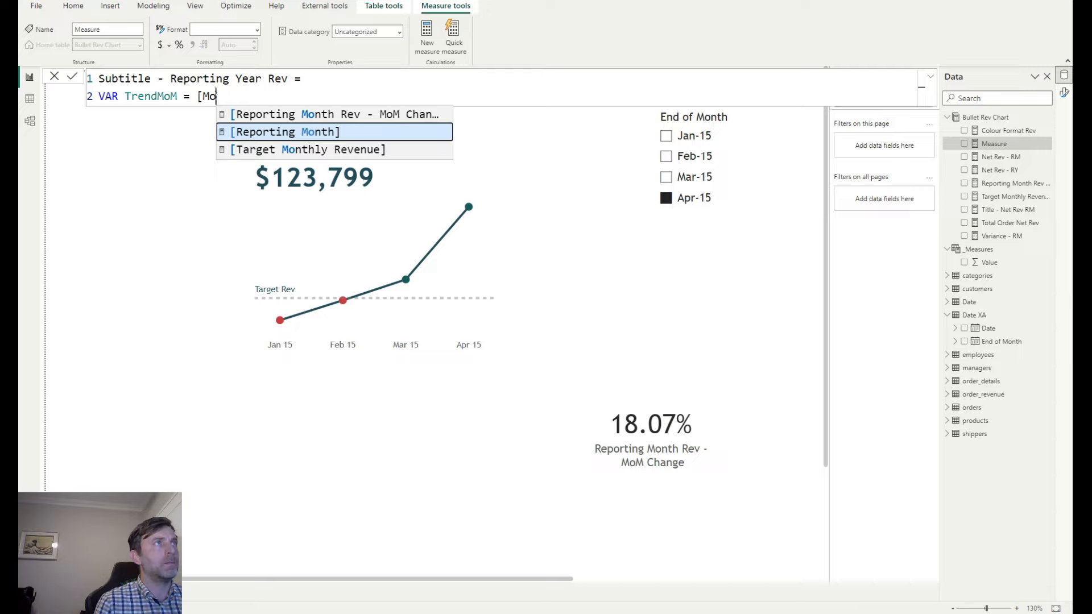
{"action": "key", "text": "Up"}
{"action": "key", "text": "Tab"}
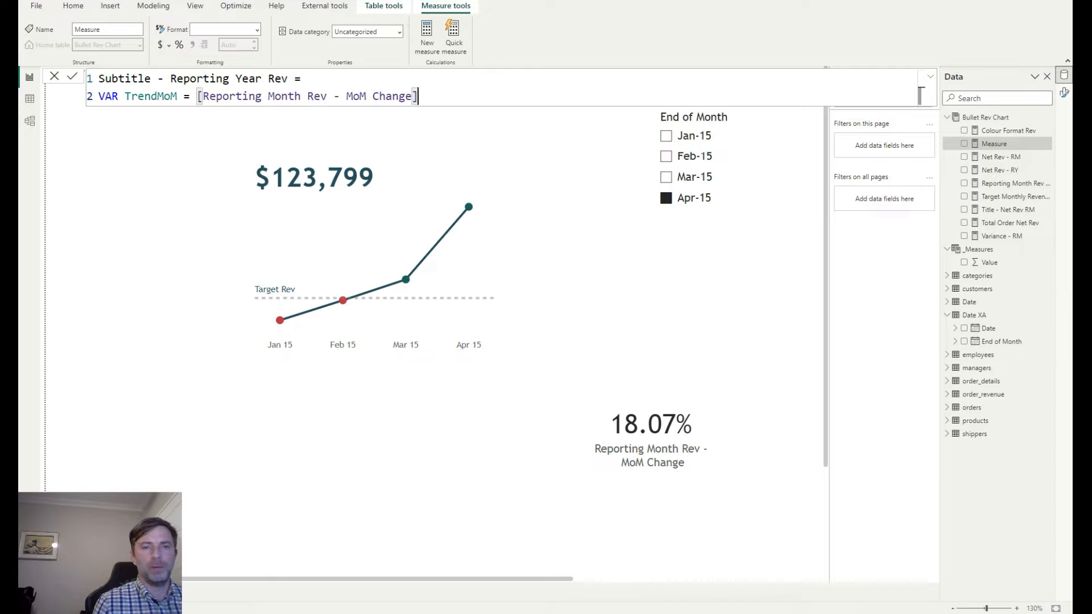
Declare the variable TrendRev as [Variance - RM] on the third line of the subtitle measure, with the VAR keyword in capitals.
{"action": "key", "text": "shift+Return"}
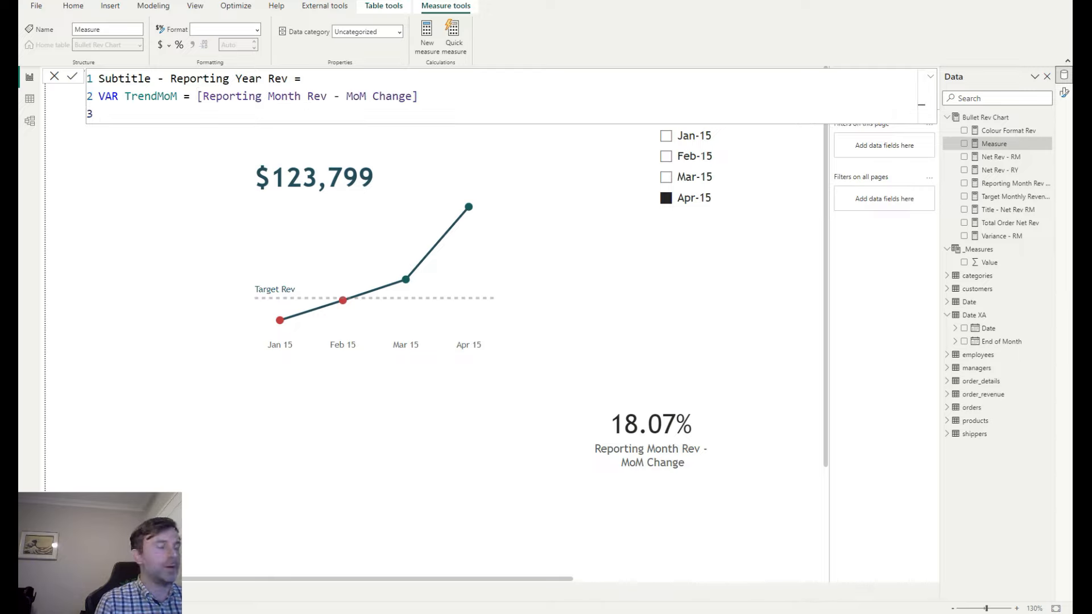
{"action": "type", "text": "VAr "}
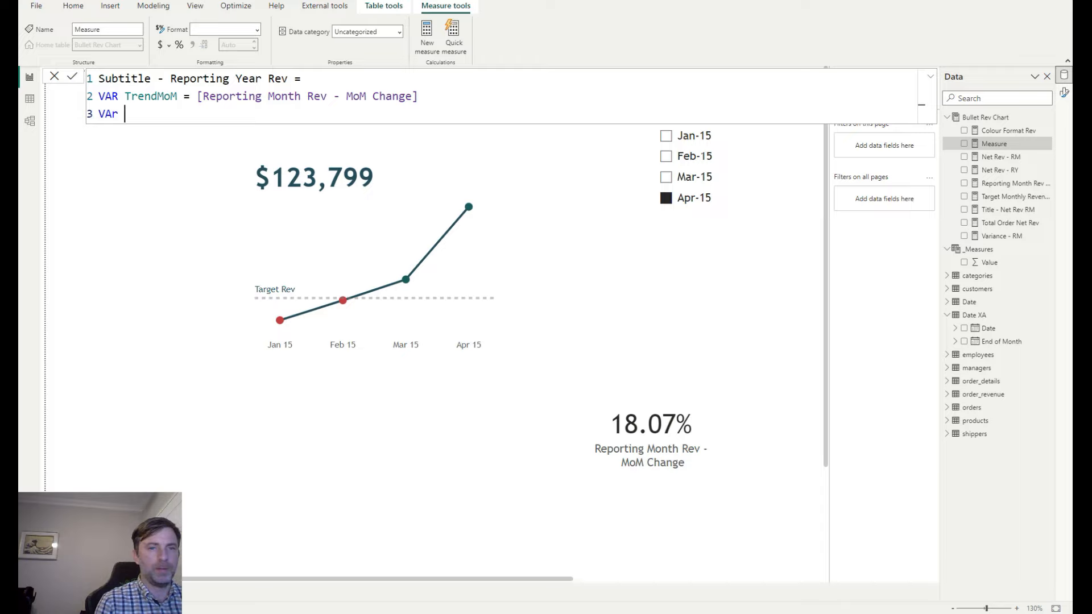
{"action": "type", "text": "TrendRev"}
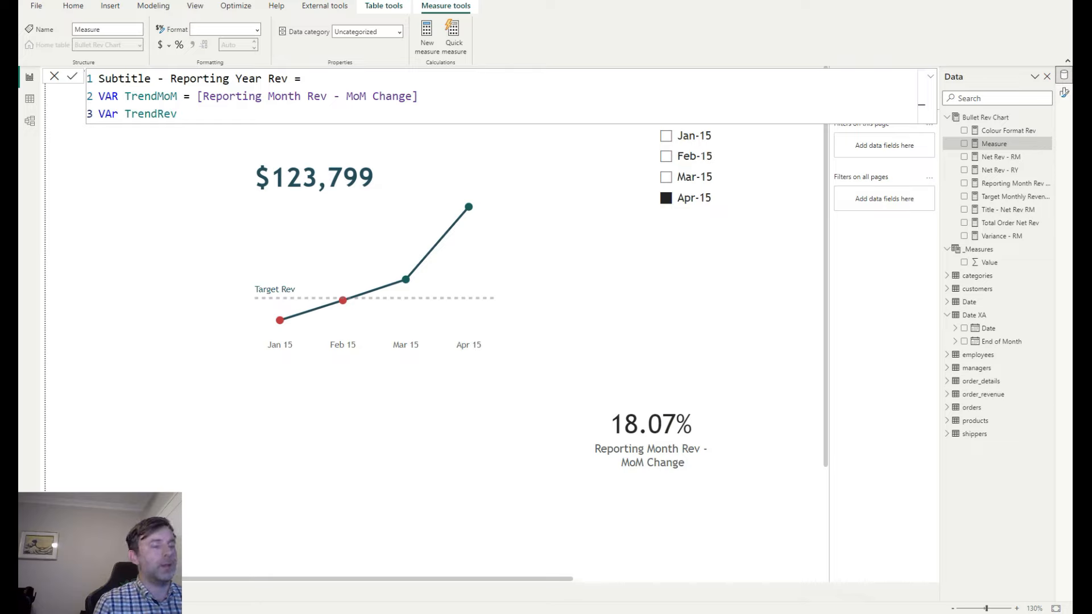
{"action": "type", "text": " = "}
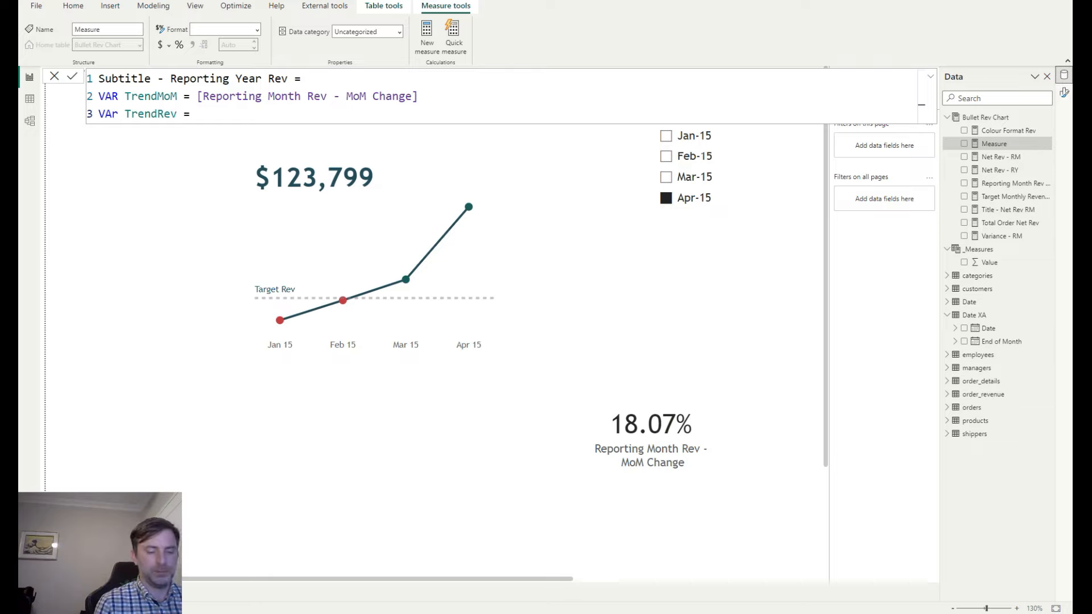
{"action": "type", "text": "[Variance - RM]"}
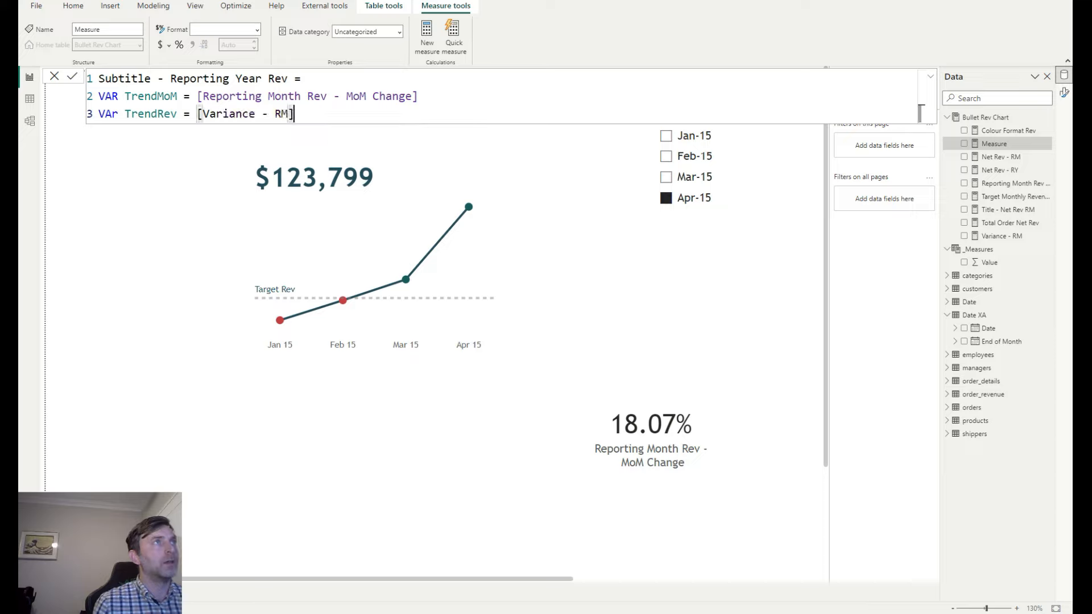
{"action": "key", "text": "shift+Return"}
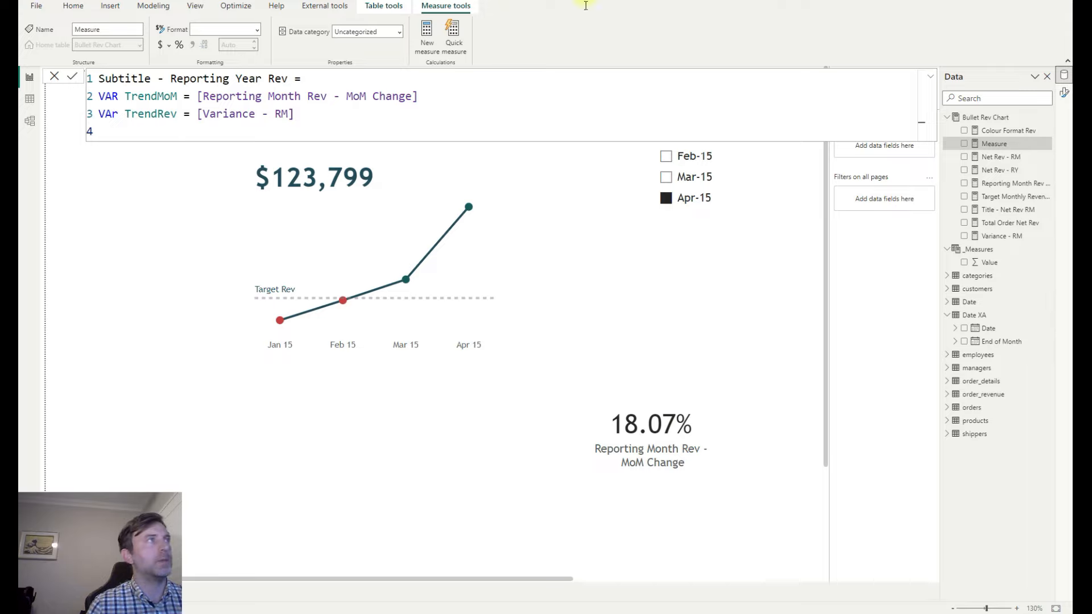
{"action": "left_click", "coordinate": [119, 114]}
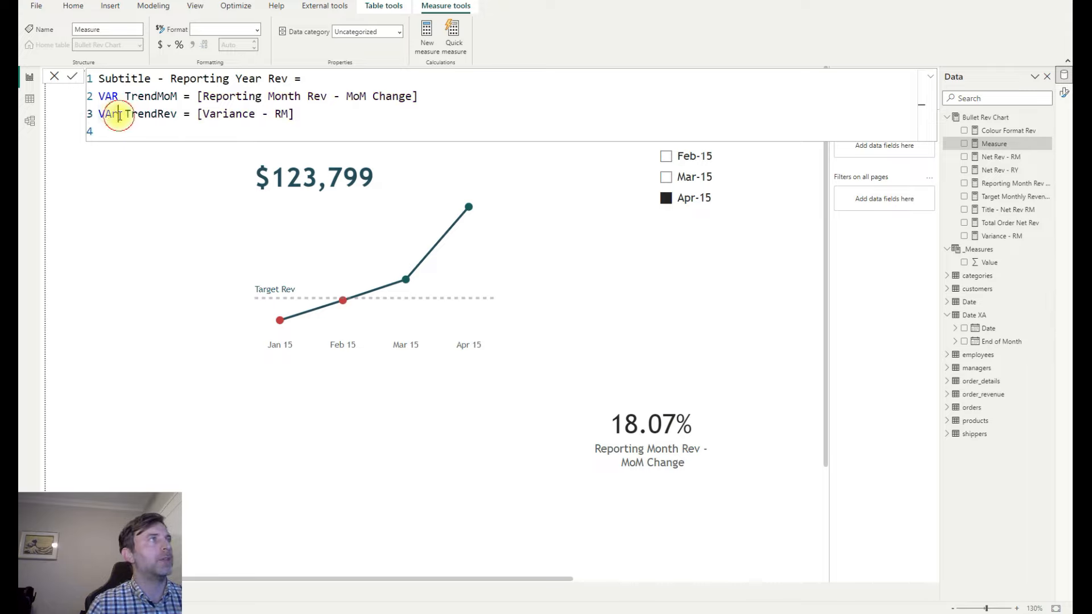
{"action": "key", "text": "BackSpace"}
{"action": "type", "text": "R"}
Declare the variable MoMLine on the fourth line and start its IF expression with the condition TrendMoM >0.
{"action": "key", "text": "Down"}
{"action": "type", "text": "VAR MoMLine ="}
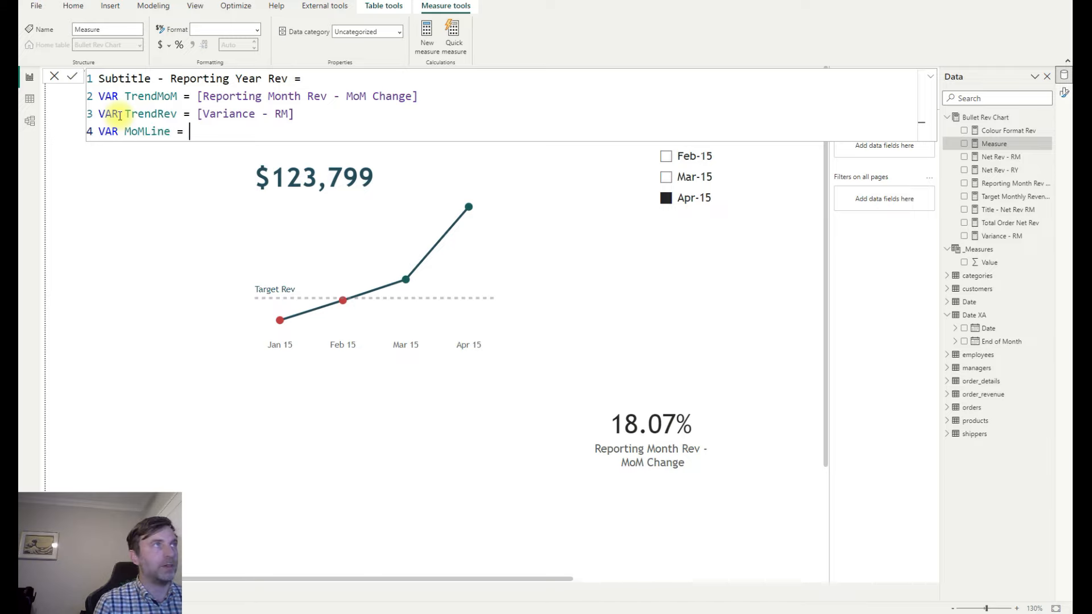
{"action": "key", "text": "shift+Return"}
{"action": "type", "text": "IF"}
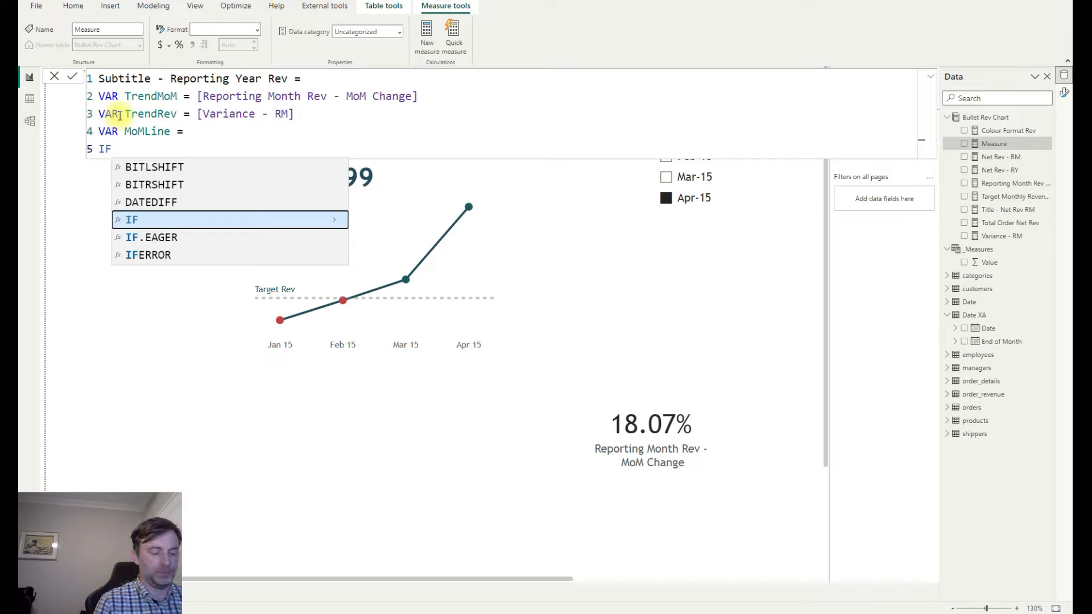
{"action": "type", "text": "(Trend"}
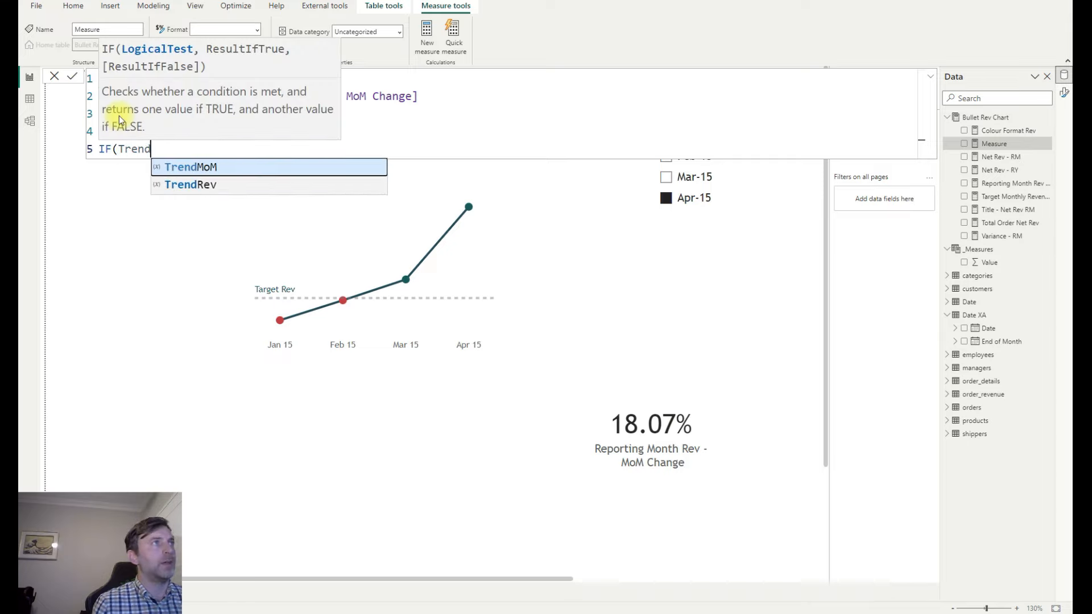
{"action": "key", "text": "Tab"}
{"action": "type", "text": ". 0"}
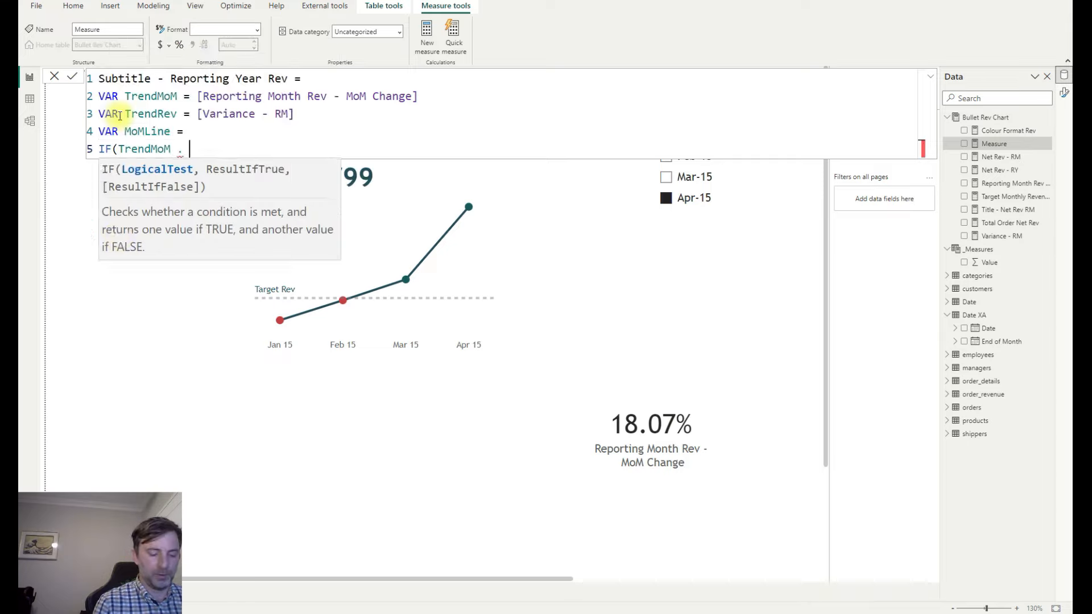
{"action": "key", "text": "BackSpace"}
{"action": "key", "text": "BackSpace"}
{"action": "key", "text": "BackSpace"}
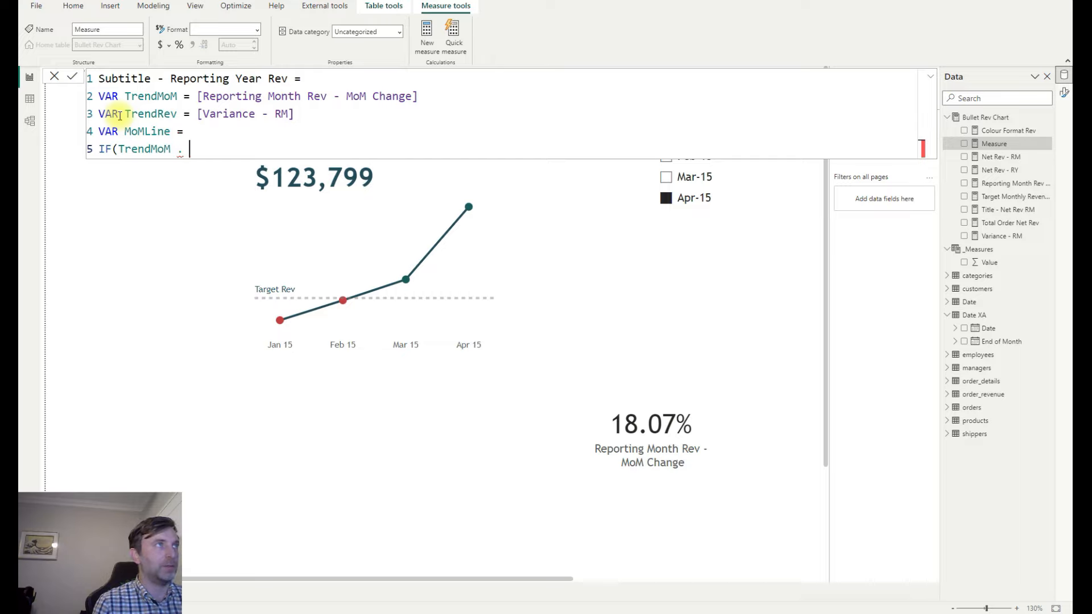
{"action": "type", "text": ">0"}
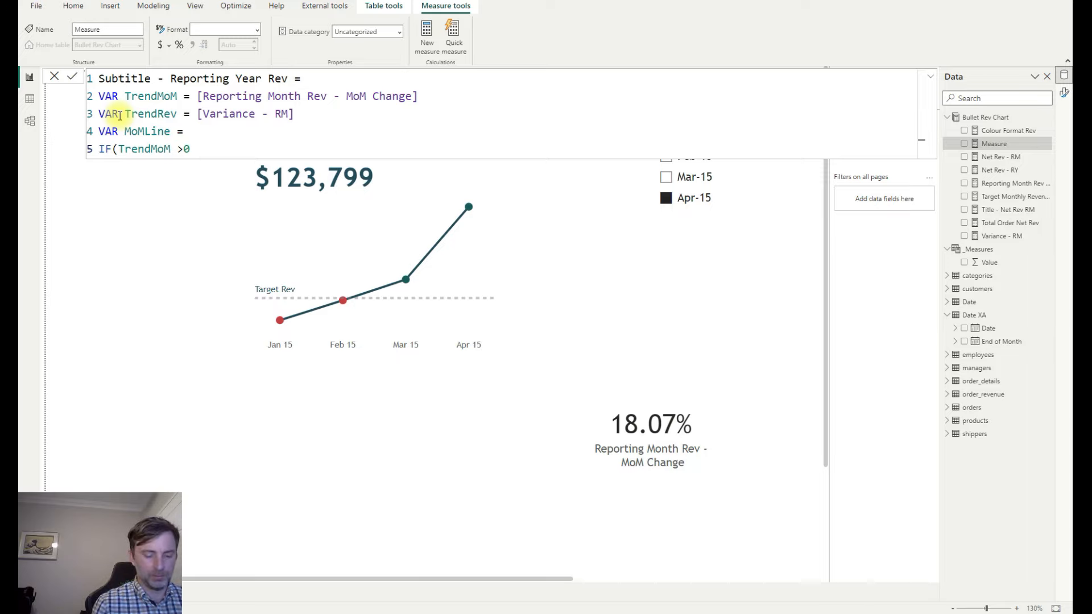
{"action": "type", "text": ","}
{"action": "key", "text": "shift+Return"}
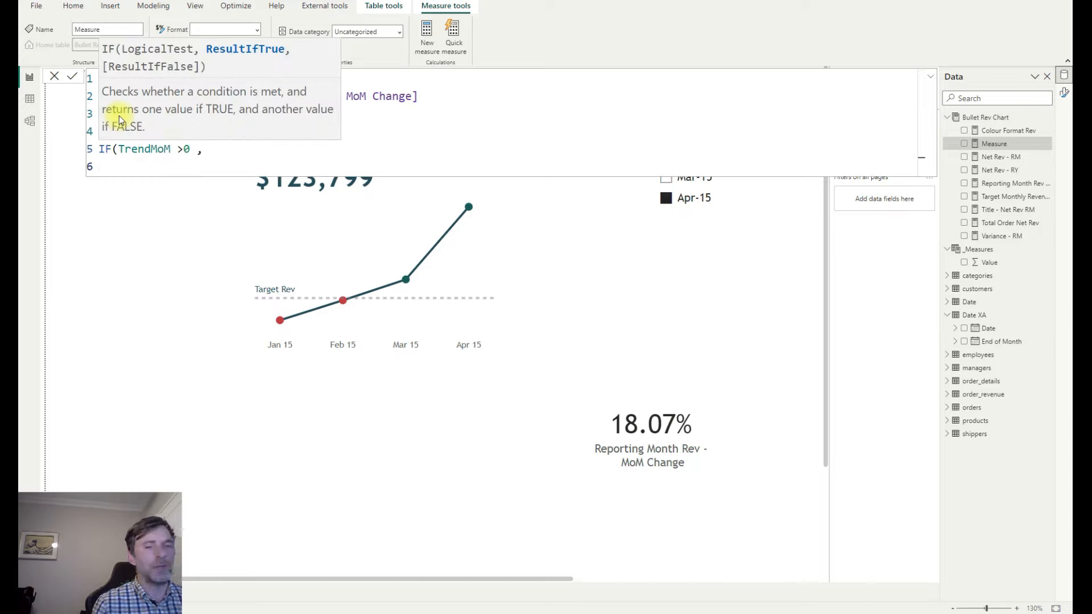
Start the IF function's true result with the text "MoM ▲ at " followed by the & operator.
{"action": "type", "text": "\"Mo"}
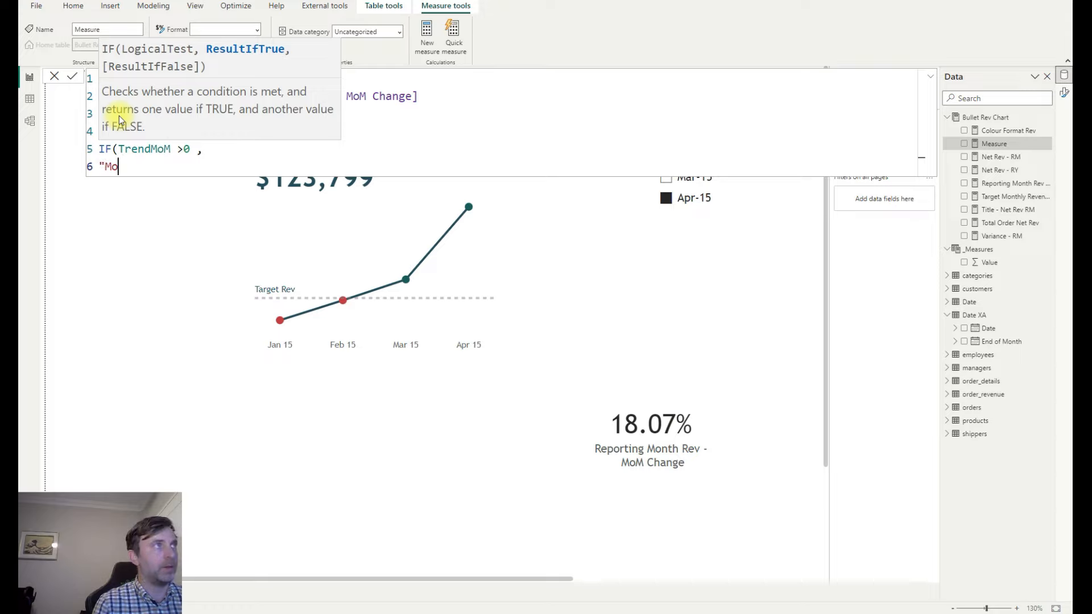
{"action": "type", "text": "M"}
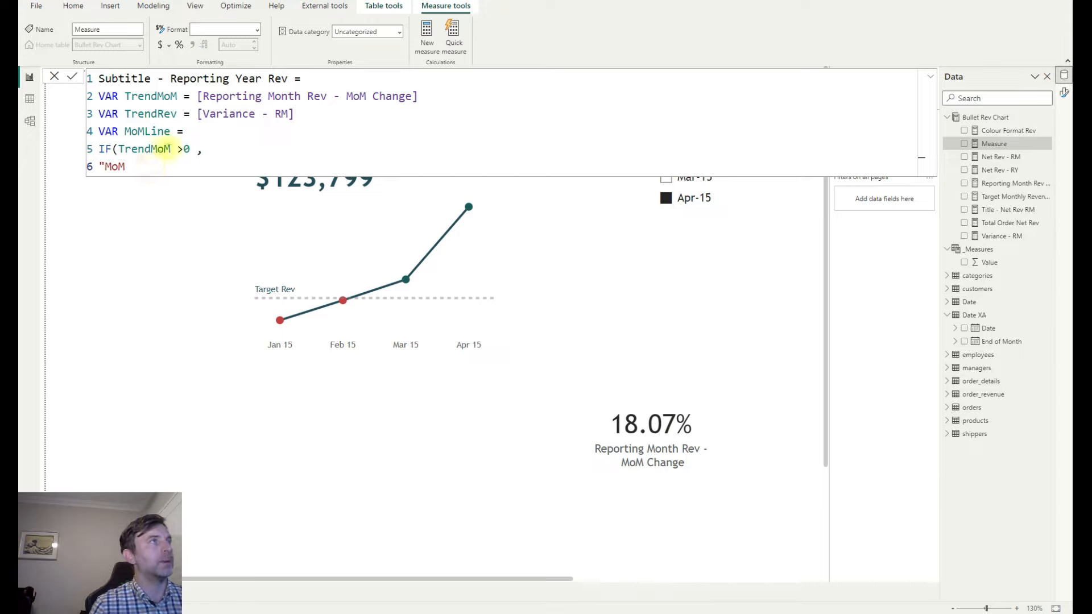
{"action": "type", "text": "▲"}
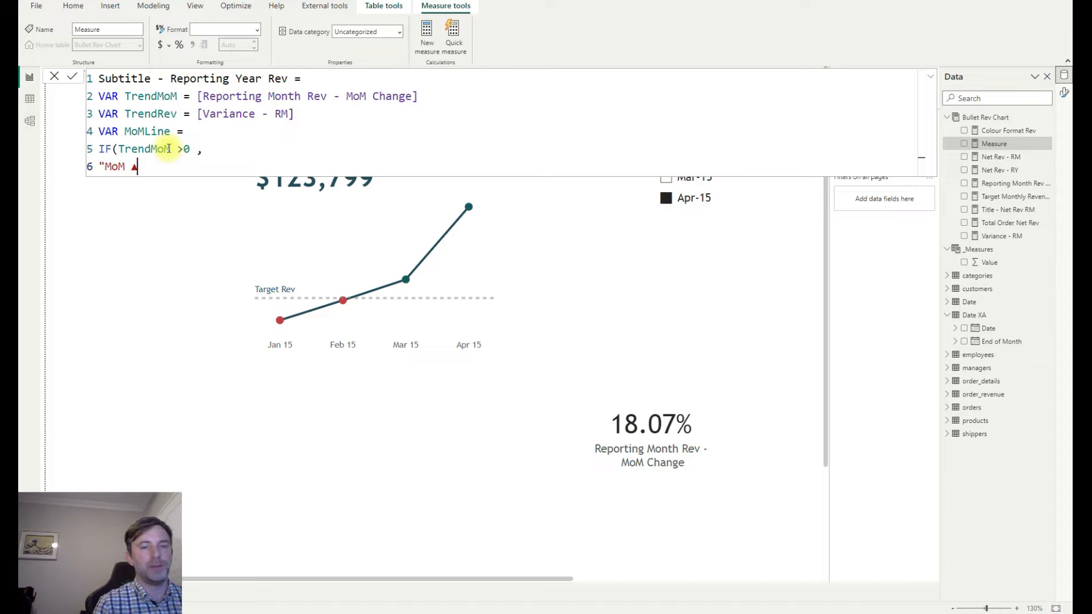
{"action": "type", "text": " at"}
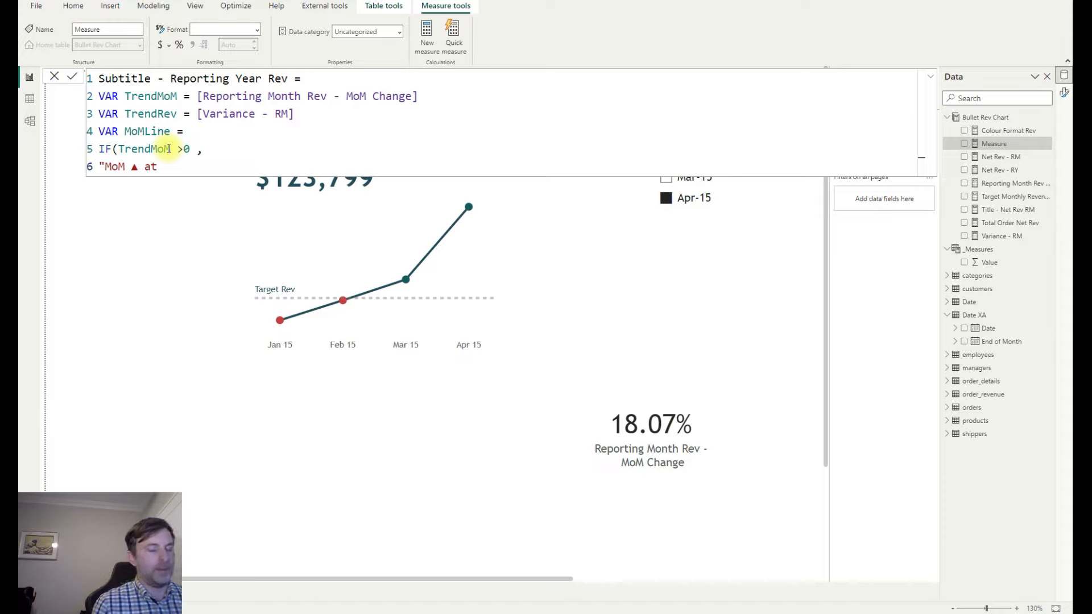
{"action": "type", "text": " \" "}
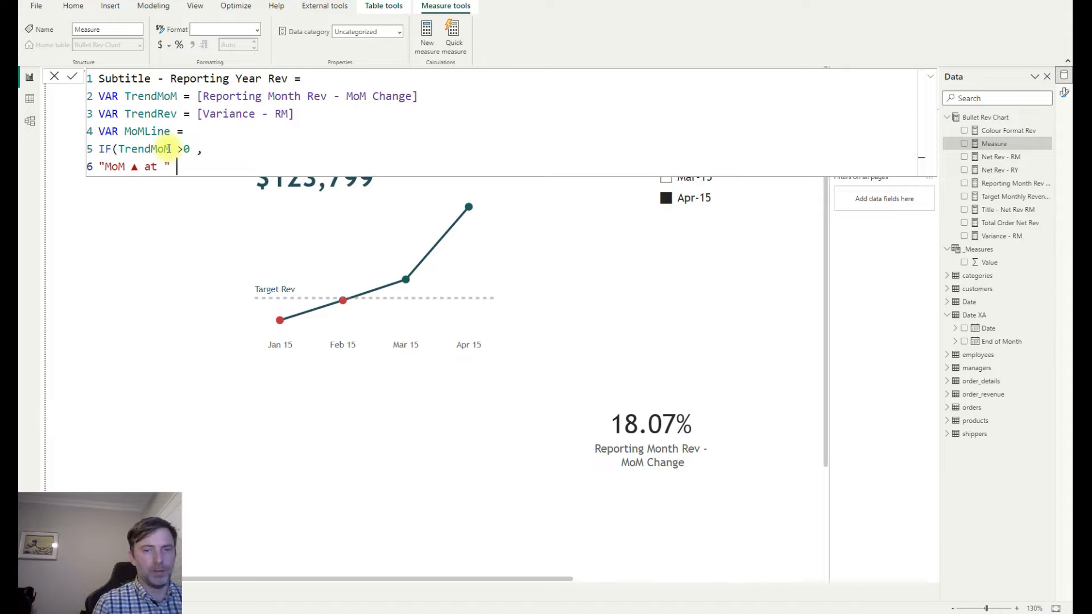
{"action": "type", "text": "& "}
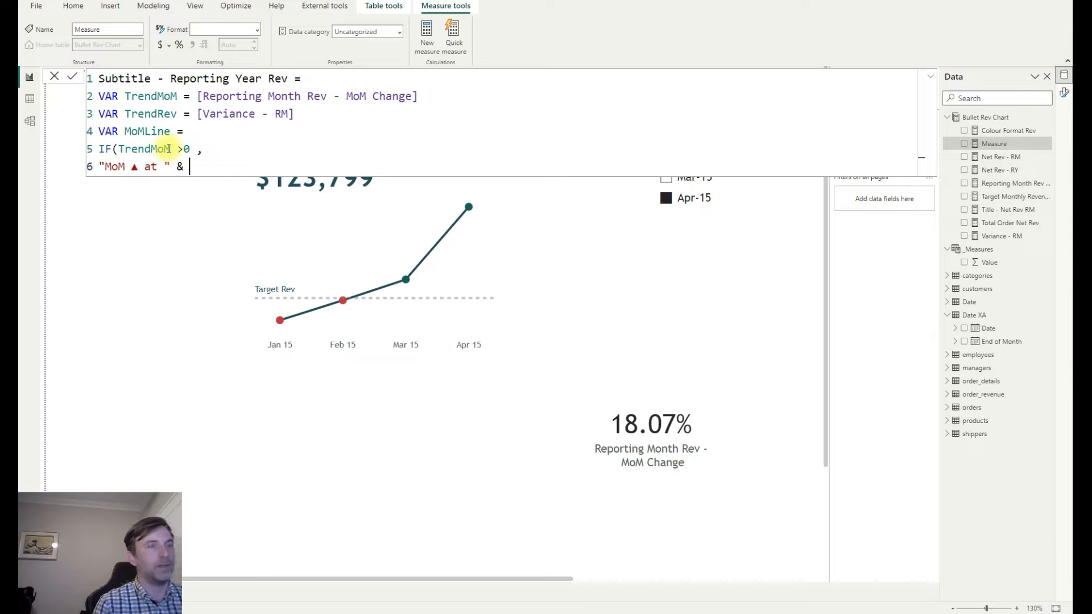
Append a CONVERT function wrapping a FORMAT function with [Reporting Month Rev - MoM Change] as its value.
{"action": "type", "text": "CONVERT"}
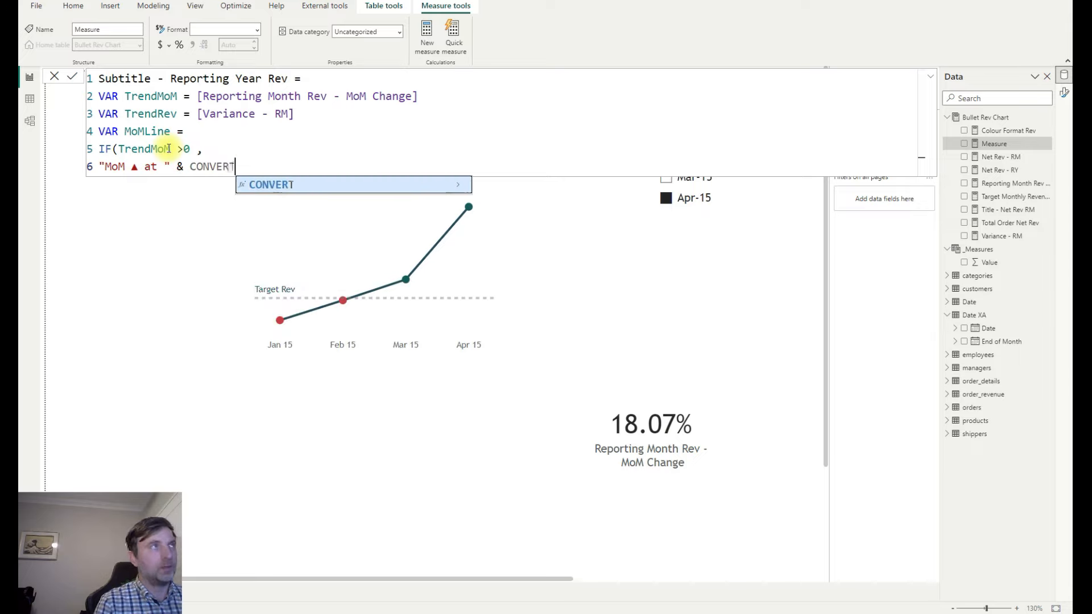
{"action": "type", "text": "("}
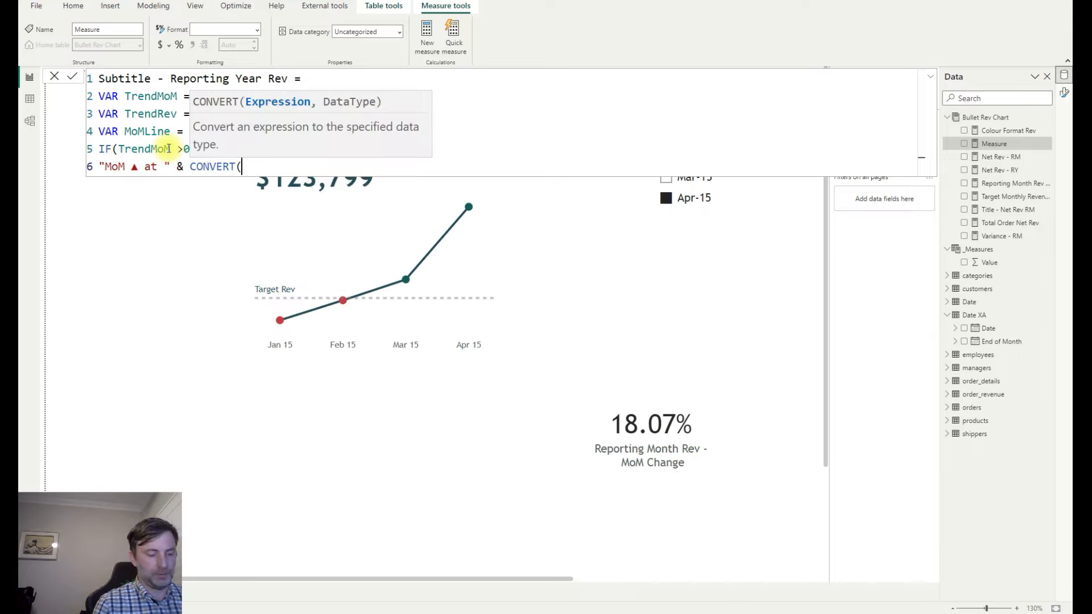
{"action": "type", "text": "FORMAT"}
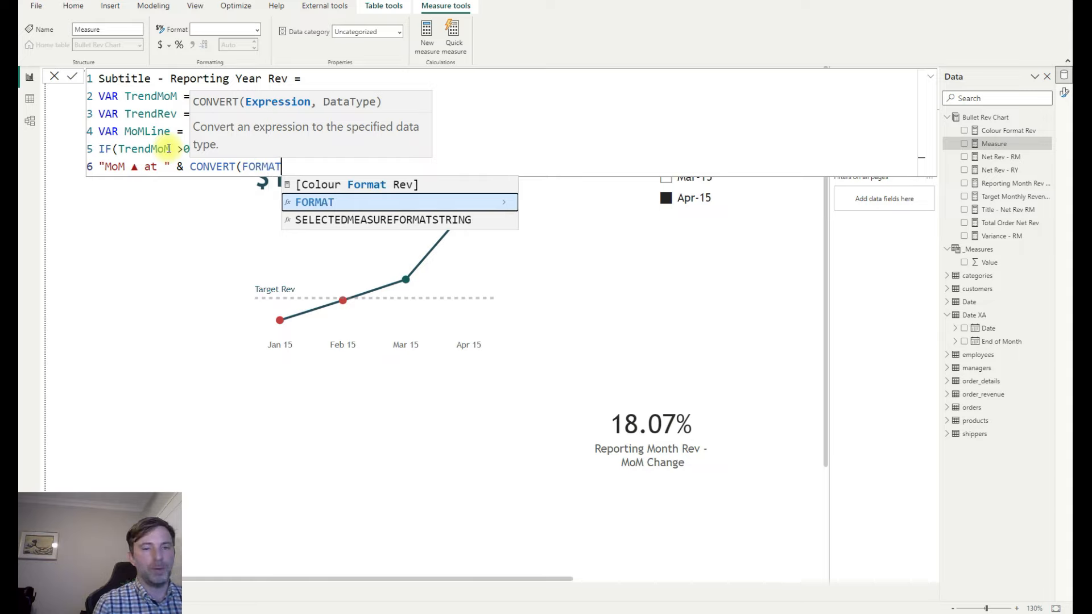
{"action": "type", "text": "("}
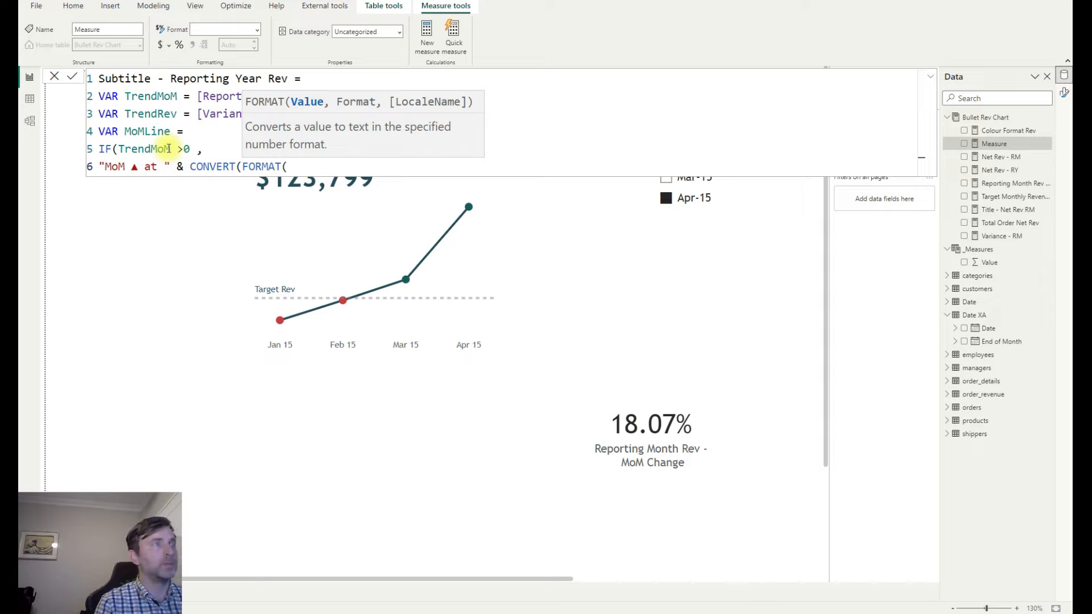
{"action": "type", "text": "[Re"}
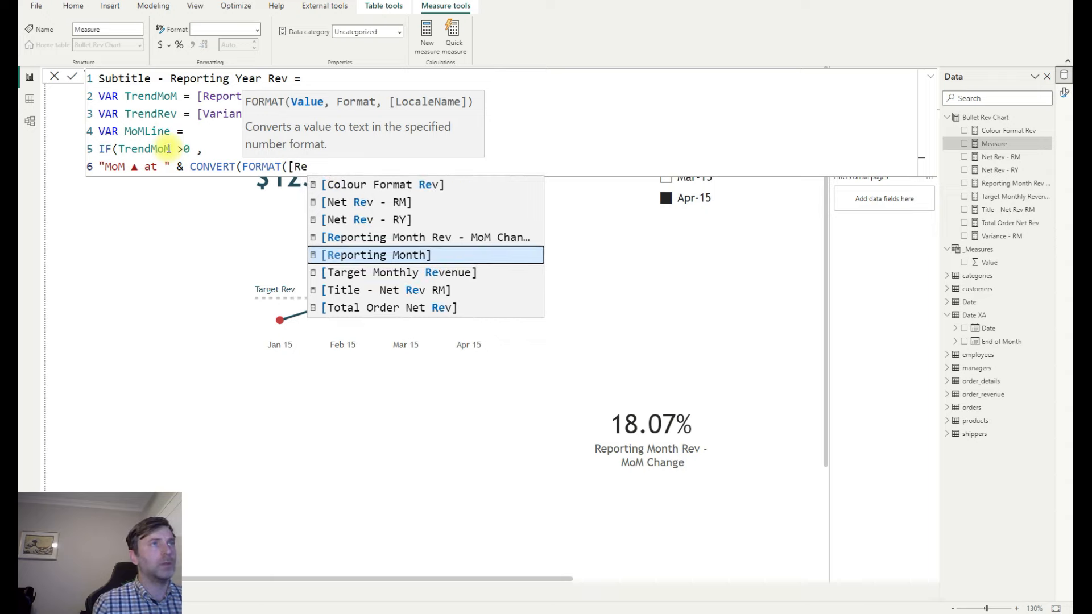
{"action": "key", "text": "Up"}
{"action": "key", "text": "Tab"}
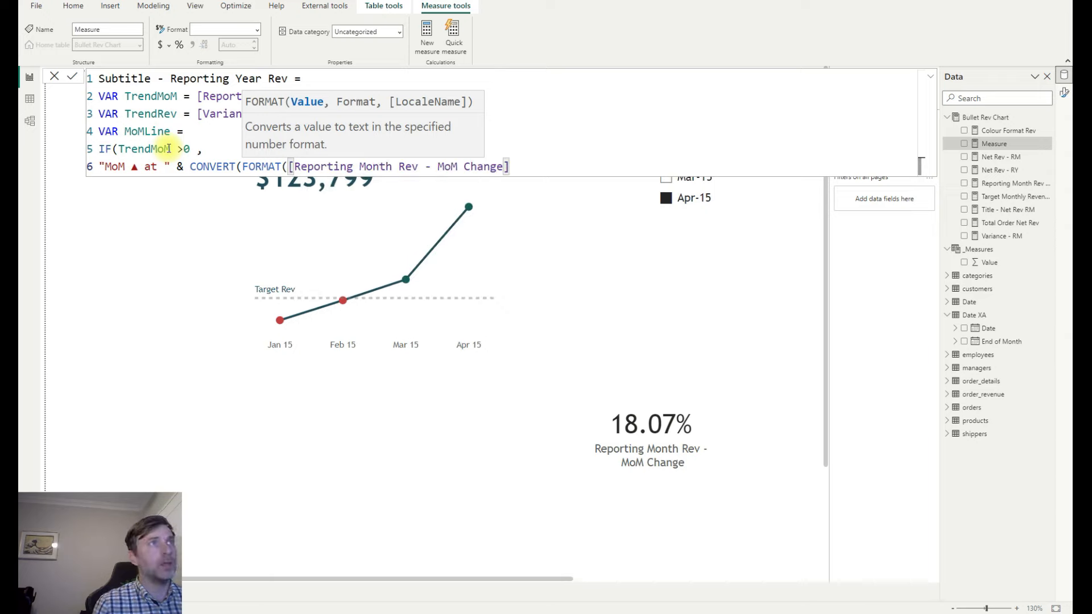
Set the FORMAT function's format string to "+#.0%;-#.0%", leaving no extra quote, parenthesis or comma around it.
{"action": "type", "text": ","}
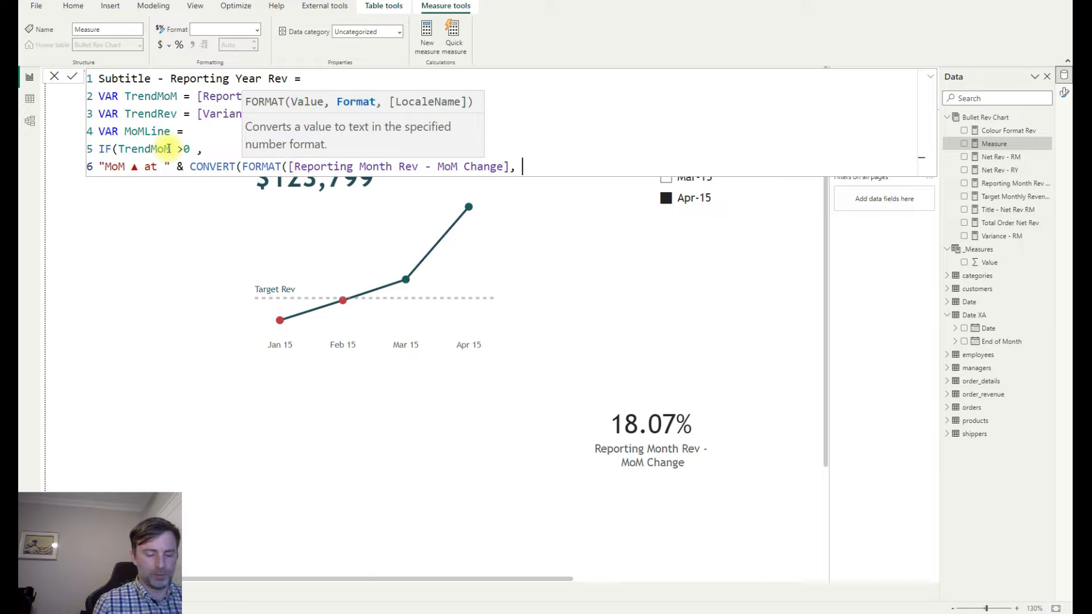
{"action": "type", "text": " \""}
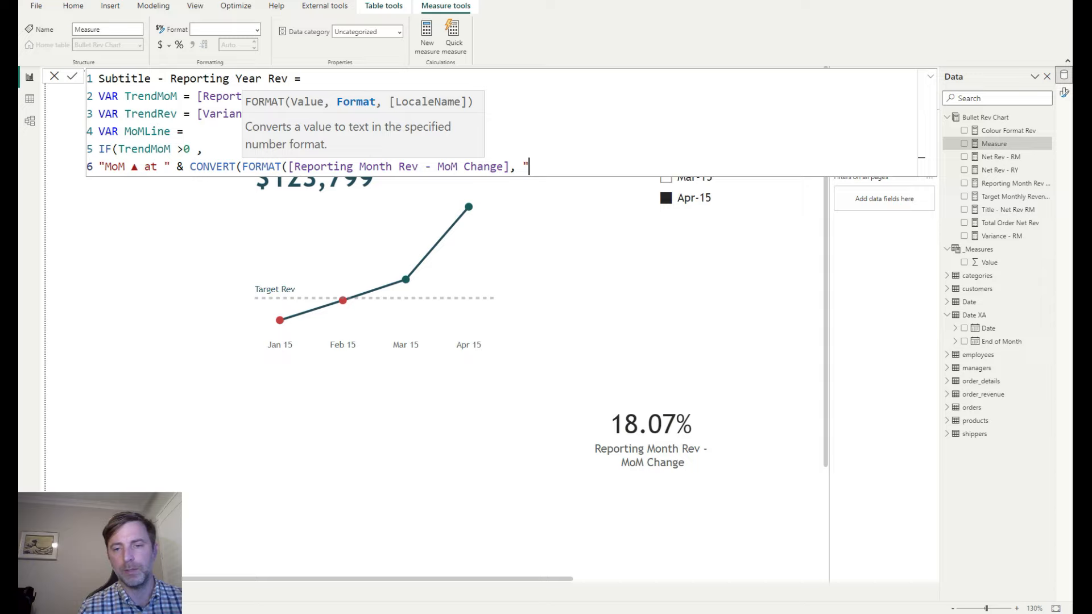
{"action": "key", "text": "Escape"}
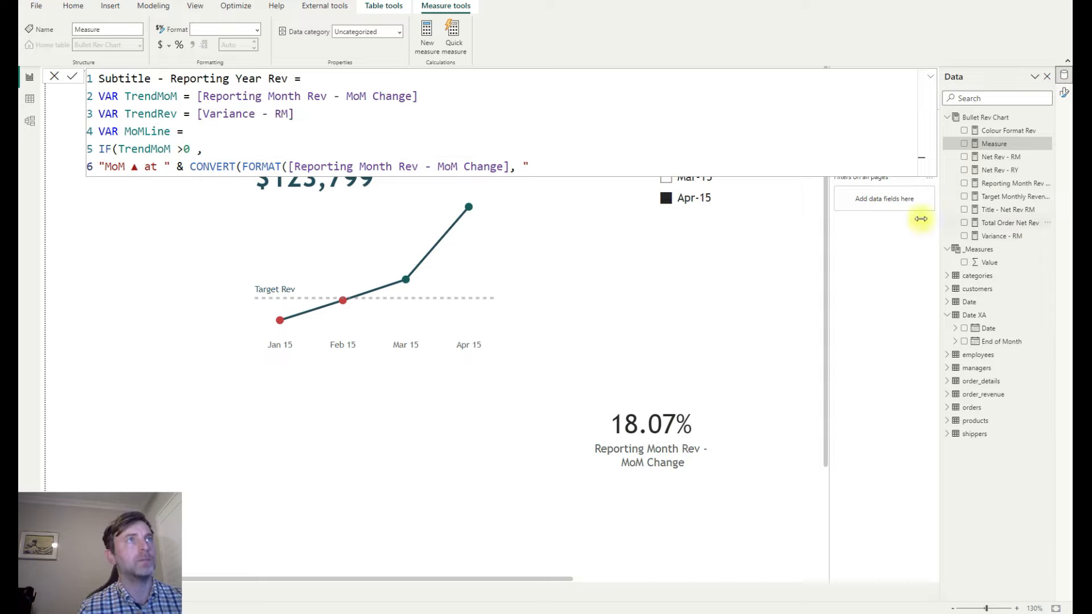
{"action": "type", "text": "\"+#.0%;-#.0%\"),"}
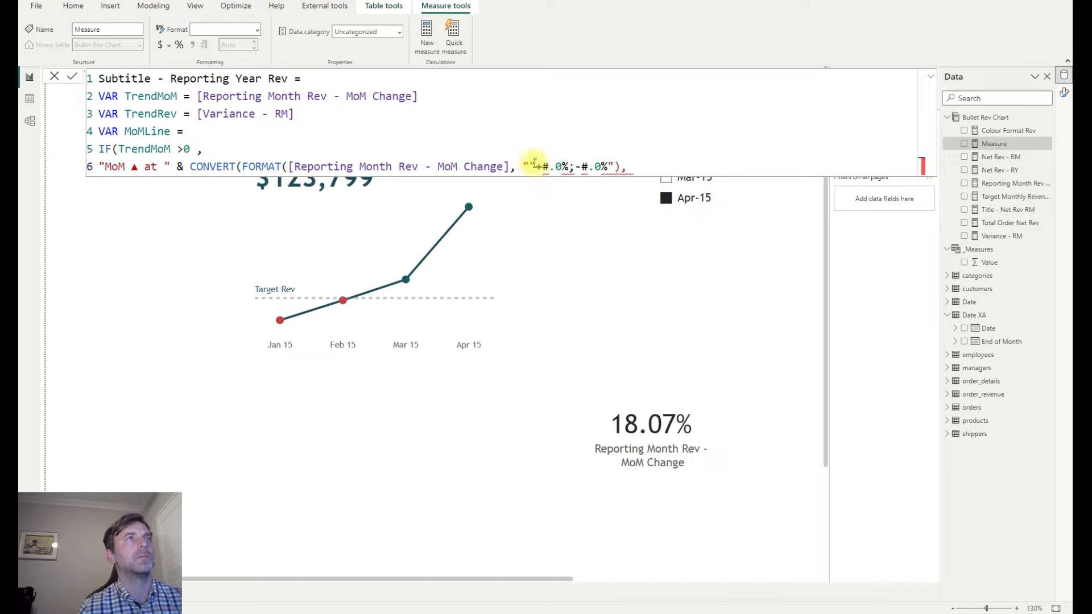
{"action": "left_click", "coordinate": [529, 166]}
{"action": "key", "text": "Delete"}
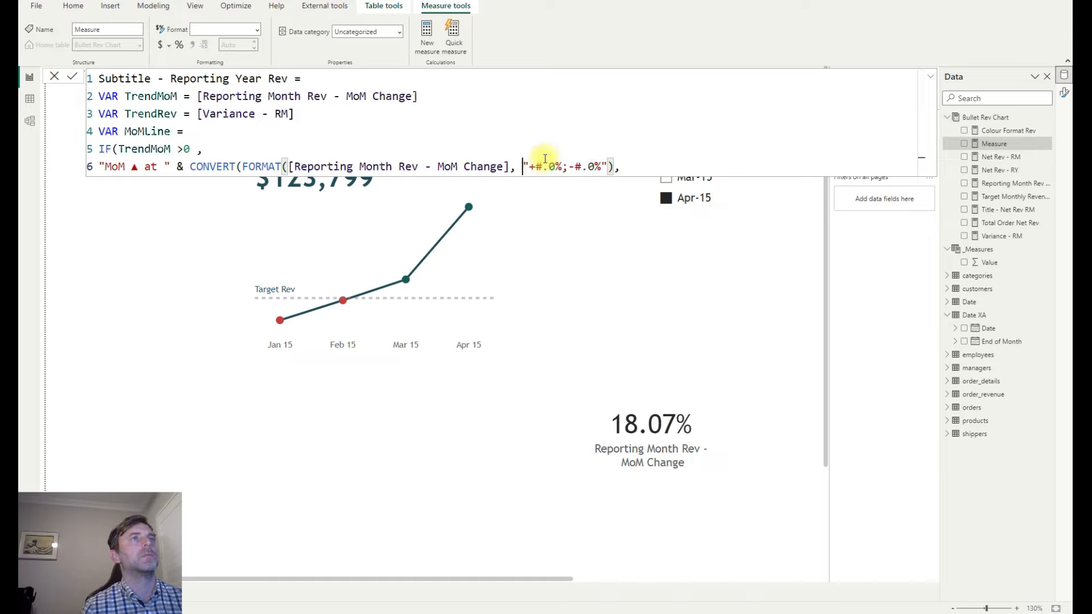
{"action": "key", "text": "End"}
{"action": "key", "text": "BackSpace"}
{"action": "key", "text": "BackSpace"}
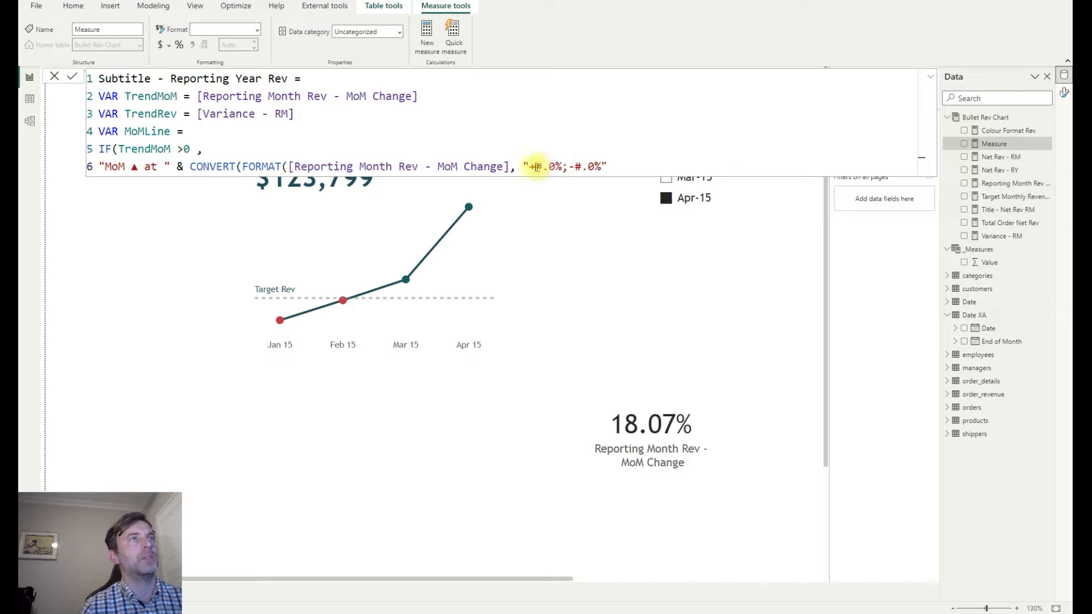
Close the FORMAT function, set CONVERT's data type to STRING, and end the IF function's true result with a comma and line break.
{"action": "left_click_drag", "start_coordinate": [537, 166], "coordinate": [530, 166]}
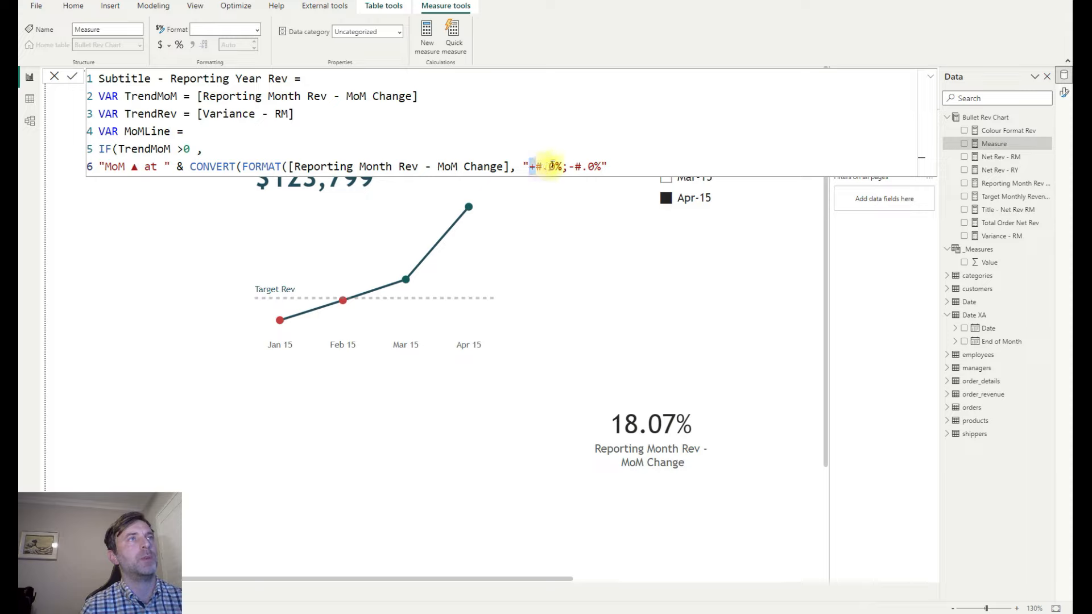
{"action": "left_click_drag", "start_coordinate": [570, 167], "coordinate": [574, 167]}
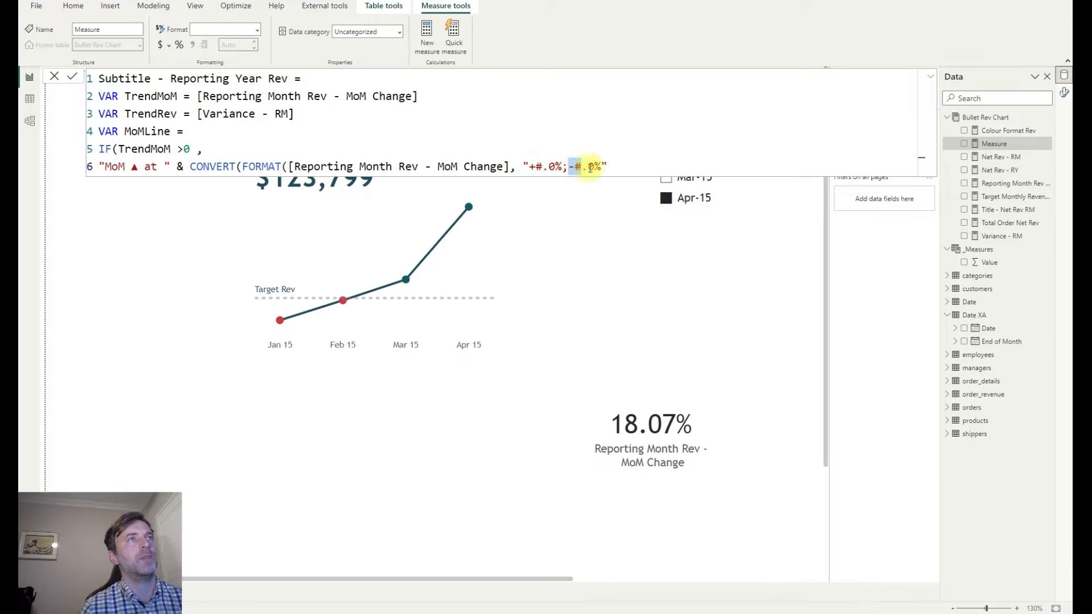
{"action": "left_click", "coordinate": [607, 166]}
{"action": "type", "text": "), S"}
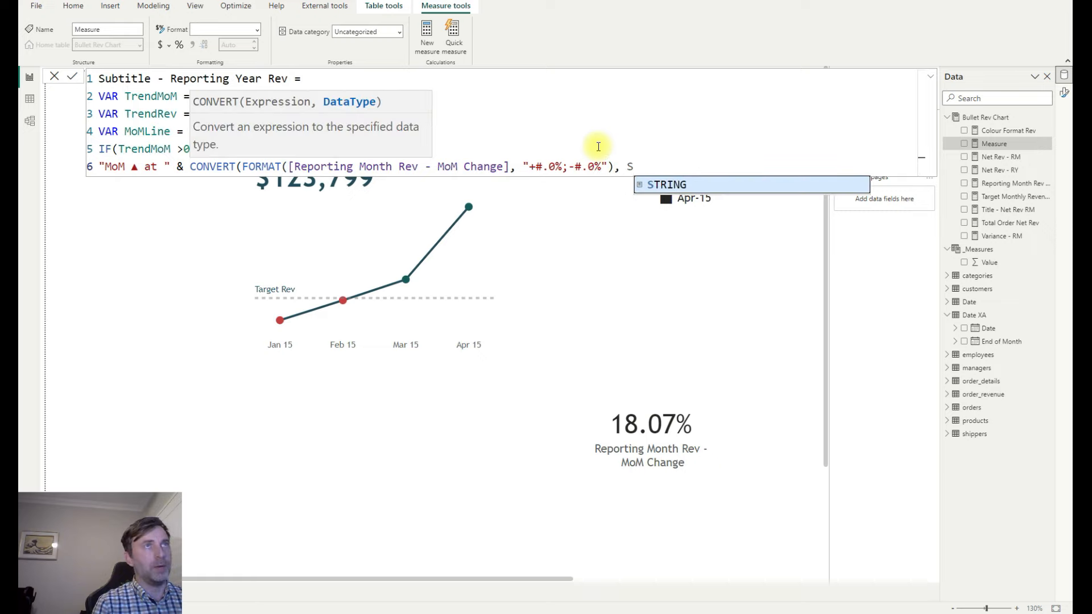
{"action": "type", "text": "TRING"}
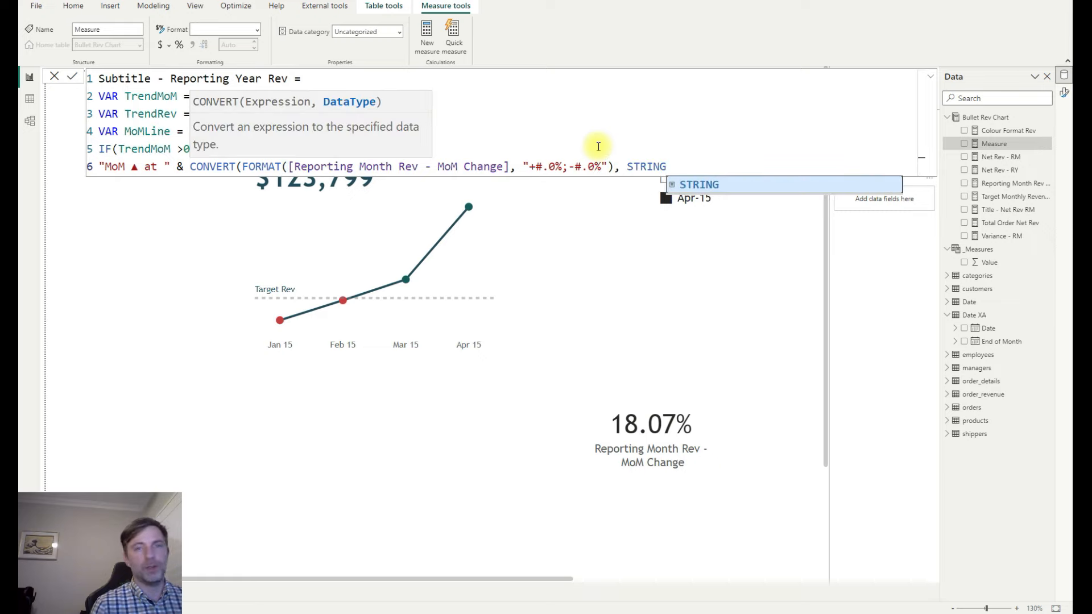
{"action": "type", "text": "),"}
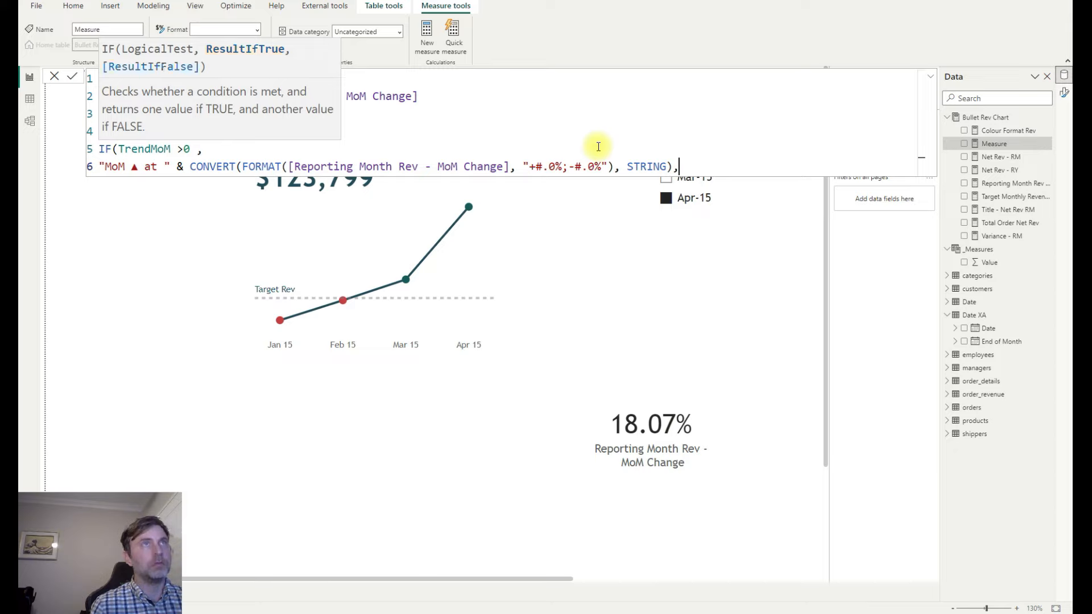
{"action": "key", "text": "shift+Return"}
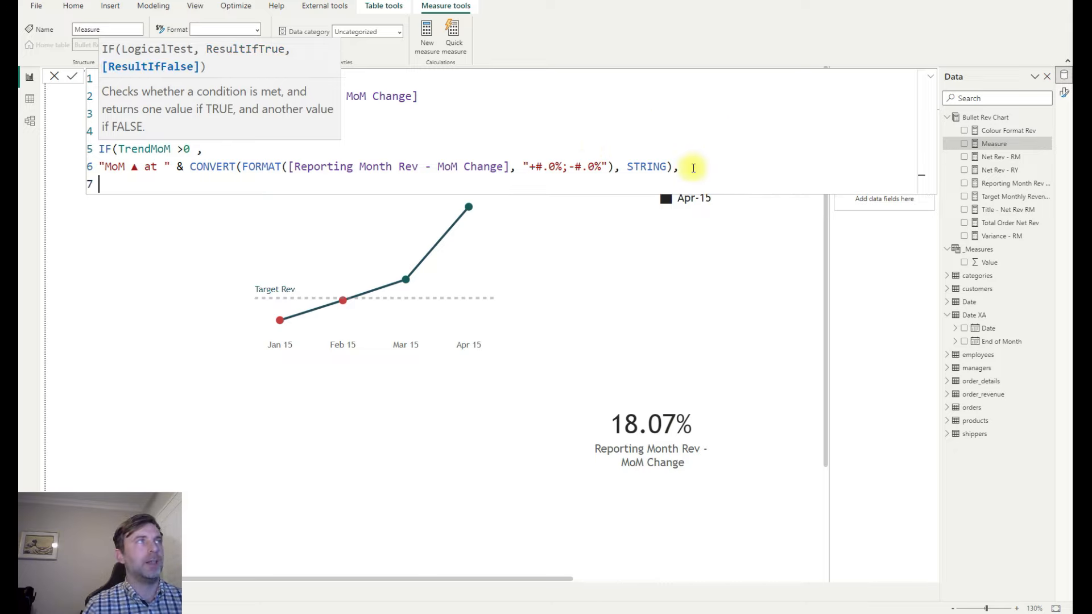
Duplicate the "MoM ▲ at " result line onto line 7 as the IF function's false result.
{"action": "left_click_drag", "start_coordinate": [683, 167], "coordinate": [100, 167]}
{"action": "key", "text": "ctrl+c"}
{"action": "left_click", "coordinate": [111, 182]}
{"action": "key", "text": "ctrl+v"}
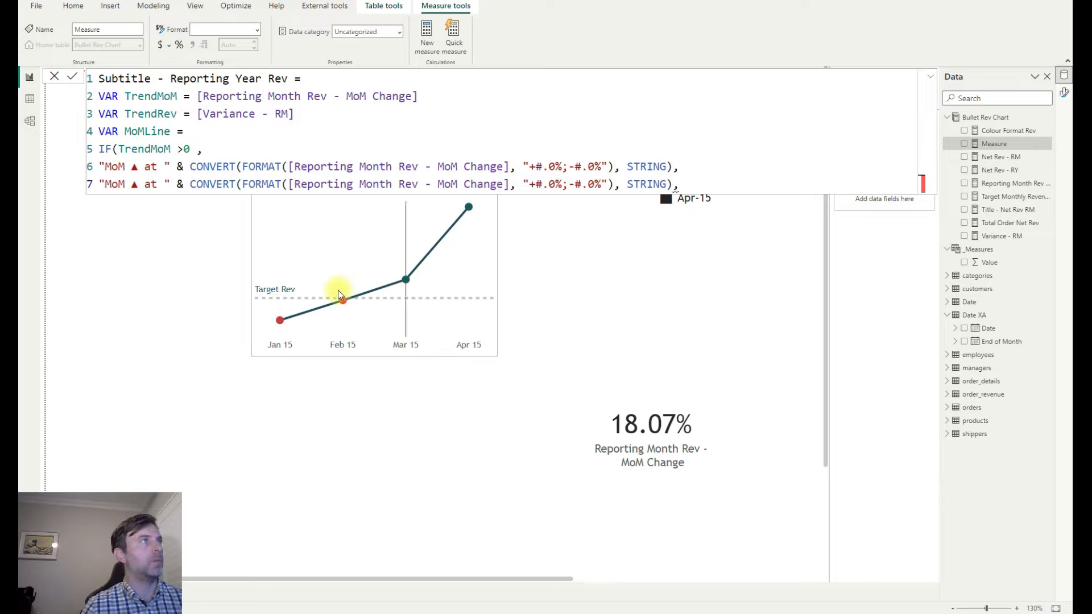
Change the arrow in line 7 to ▼ and remove that line's trailing comma.
{"action": "left_click", "coordinate": [141, 185]}
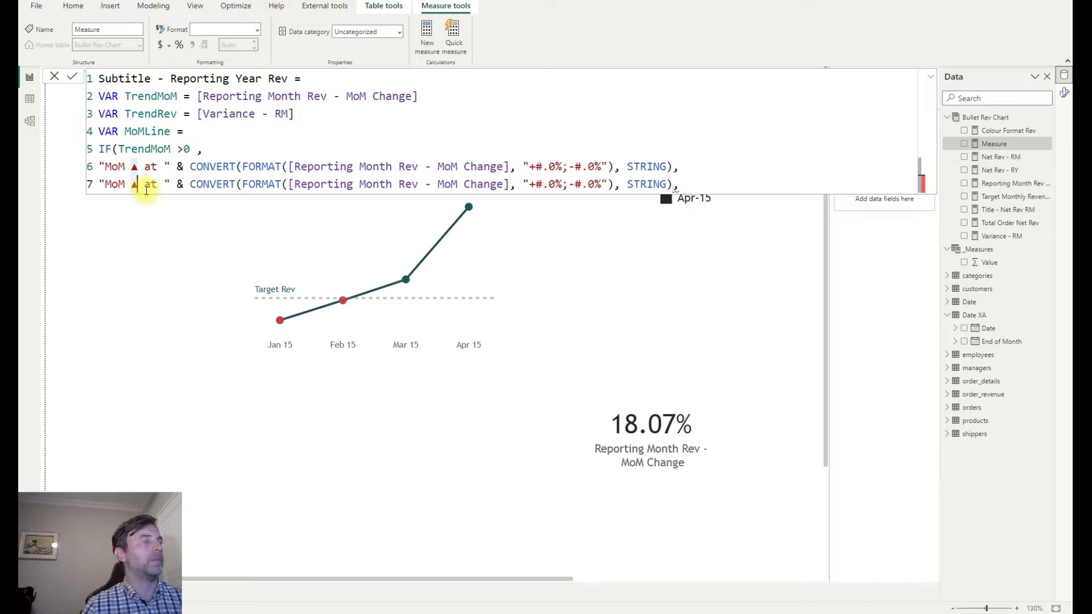
{"action": "key", "text": "BackSpace"}
{"action": "type", "text": "▼"}
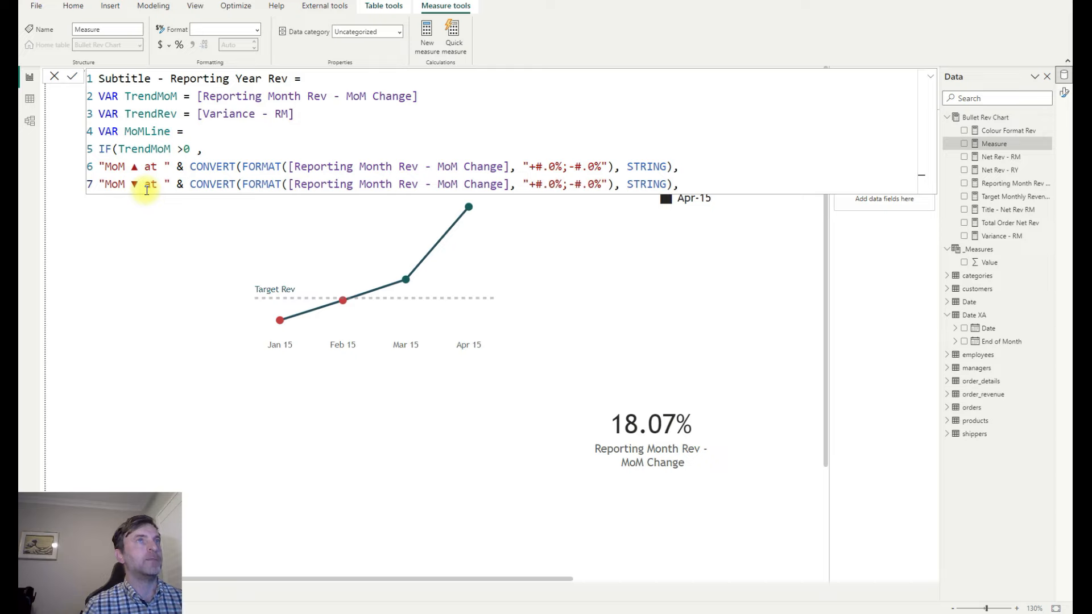
{"action": "left_click", "coordinate": [679, 186]}
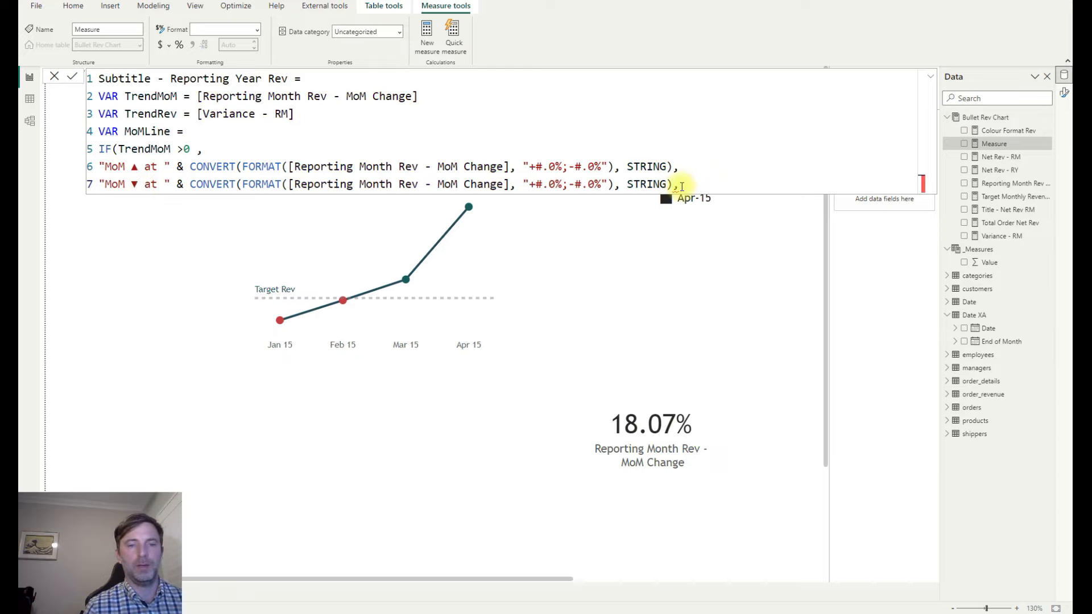
{"action": "key", "text": "BackSpace"}
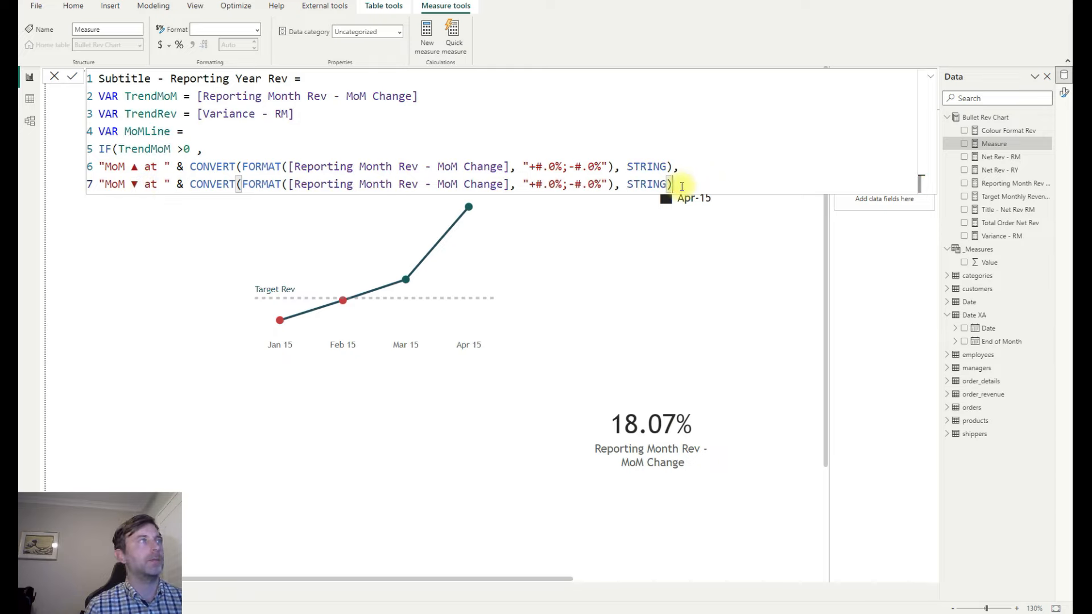
Start the declaration VAR RevLine after a blank line, and close MoMLine's IF function with its missing parenthesis.
{"action": "key", "text": "shift+Return"}
{"action": "key", "text": "shift+Return"}
{"action": "type", "text": "VAR "}
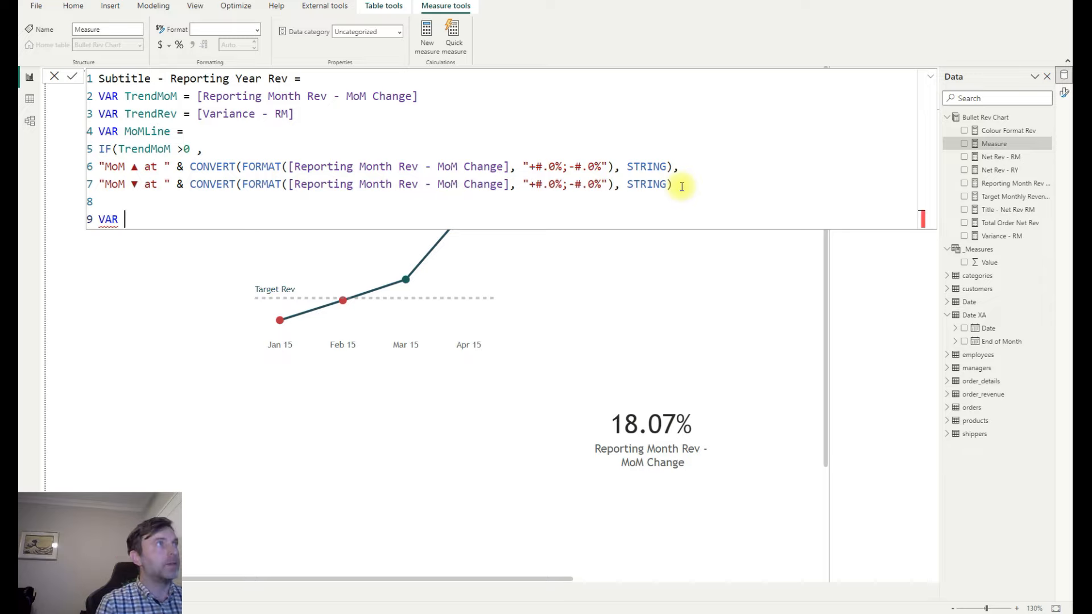
{"action": "type", "text": "RevLine"}
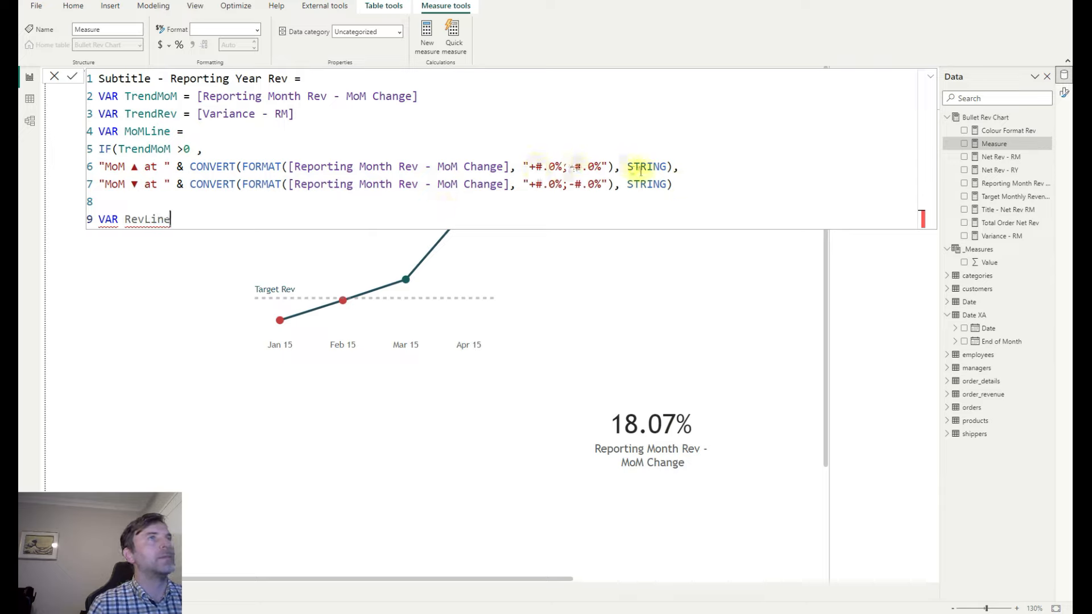
{"action": "left_click", "coordinate": [673, 184]}
{"action": "type", "text": ")"}
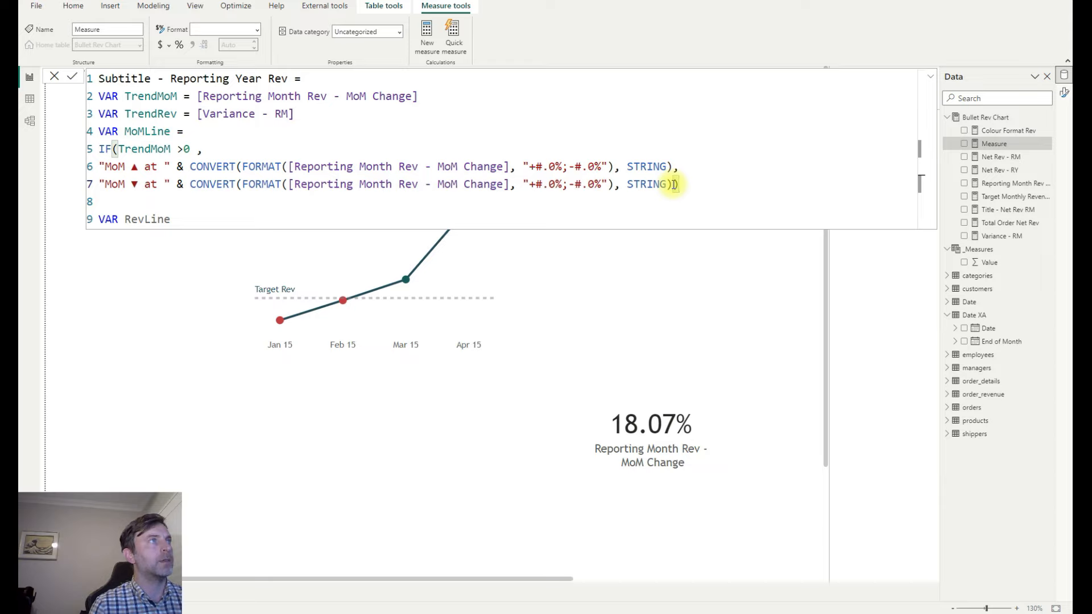
Assign RevLine an IF on TrendRev > 0 returning "Rev RM: ", TrendRev formatted "$#,0,.0#K" as STRING, and " above target rev" or " below target rev".
{"action": "left_click", "coordinate": [203, 218]}
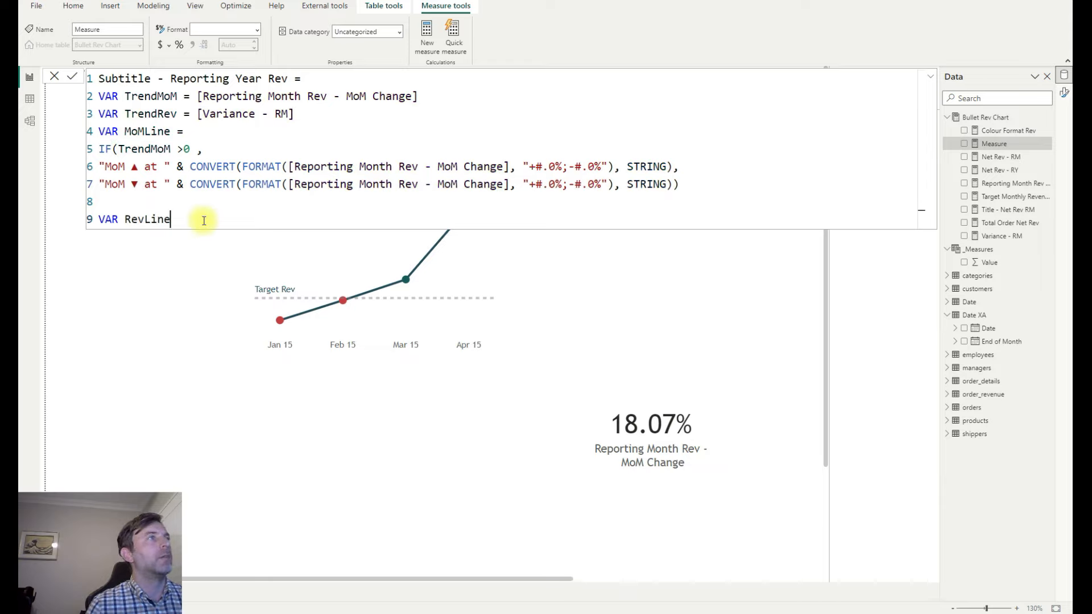
{"action": "type", "text": "="}
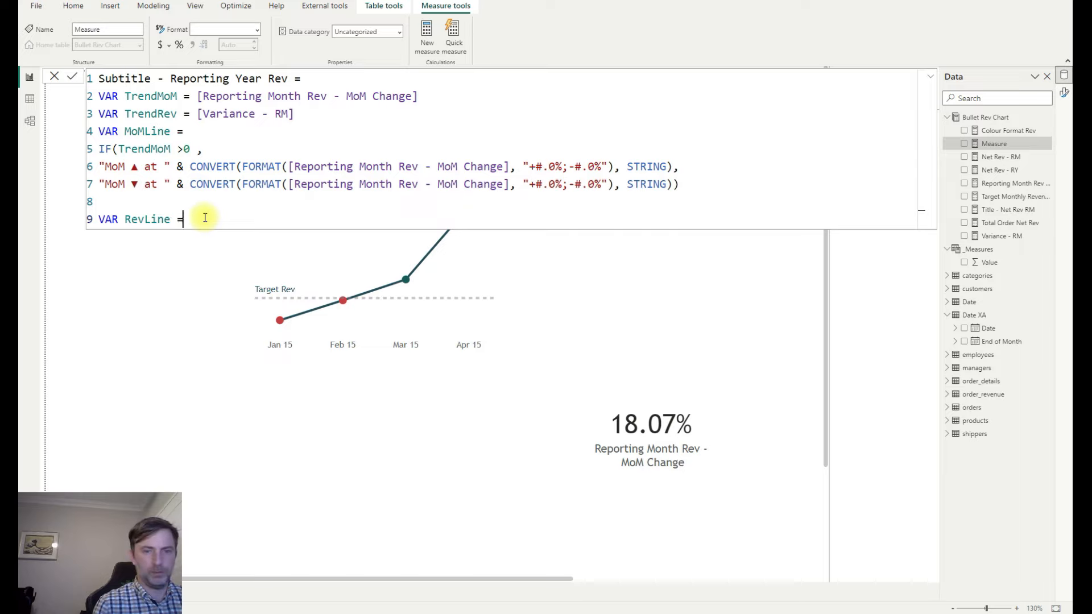
{"action": "key", "text": "shift+Return"}
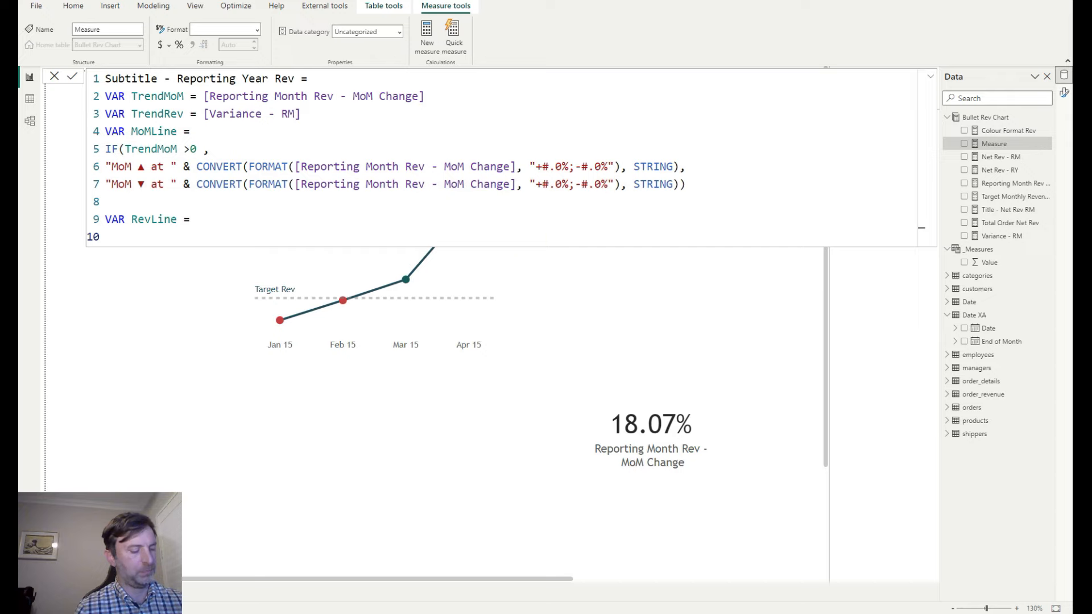
{"action": "left_click", "coordinate": [195, 236]}
{"action": "key", "text": "ctrl+v"}
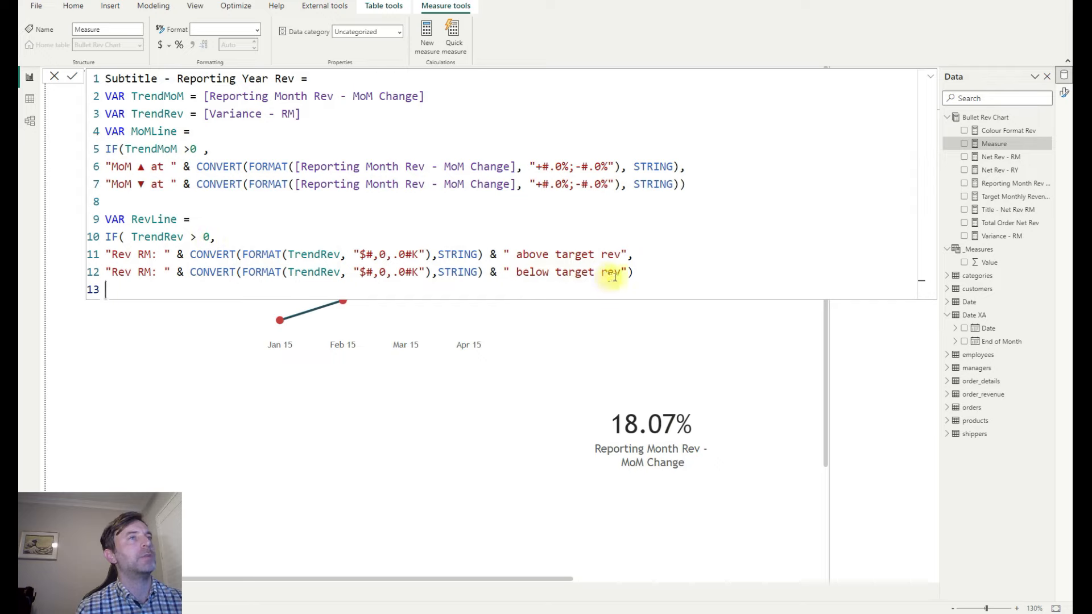
Declare the variable RevRY below RevLine as "Rev RY: " &CONVERT(FORMAT([Net Rev - RY], "$#,0,.0#K"),STRING), leaving a blank line between them.
{"action": "left_click", "coordinate": [638, 271]}
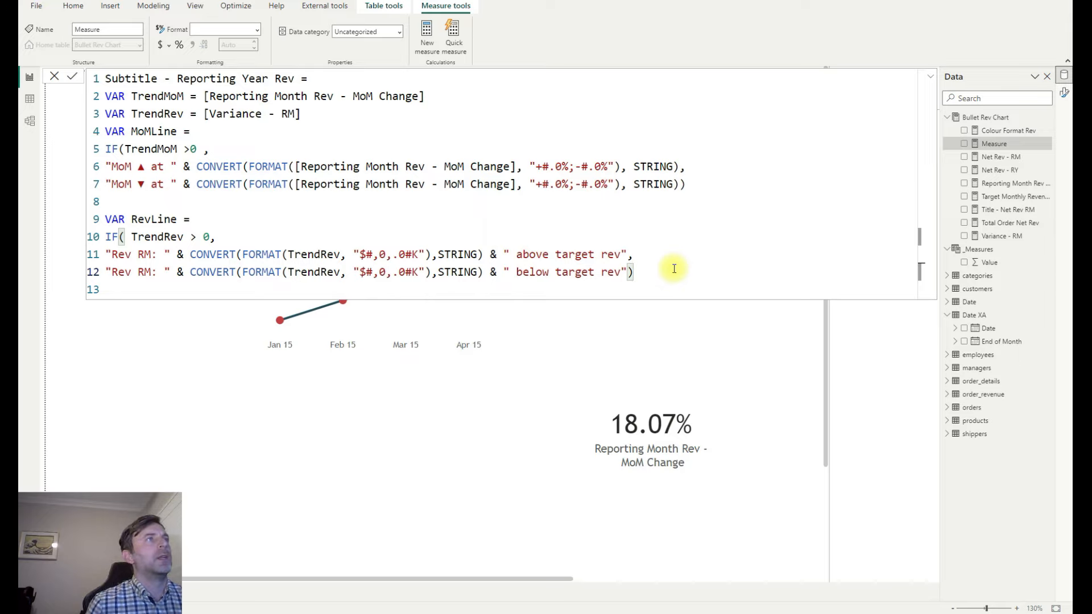
{"action": "key", "text": "Return"}
{"action": "key", "text": "Return"}
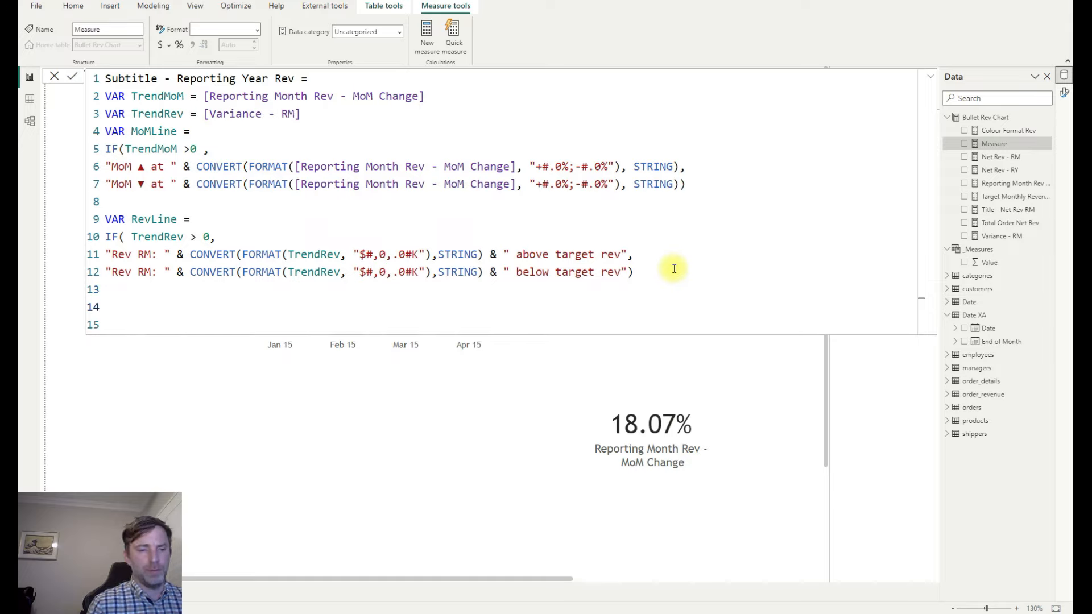
{"action": "type", "text": "R"}
{"action": "key", "text": "BackSpace"}
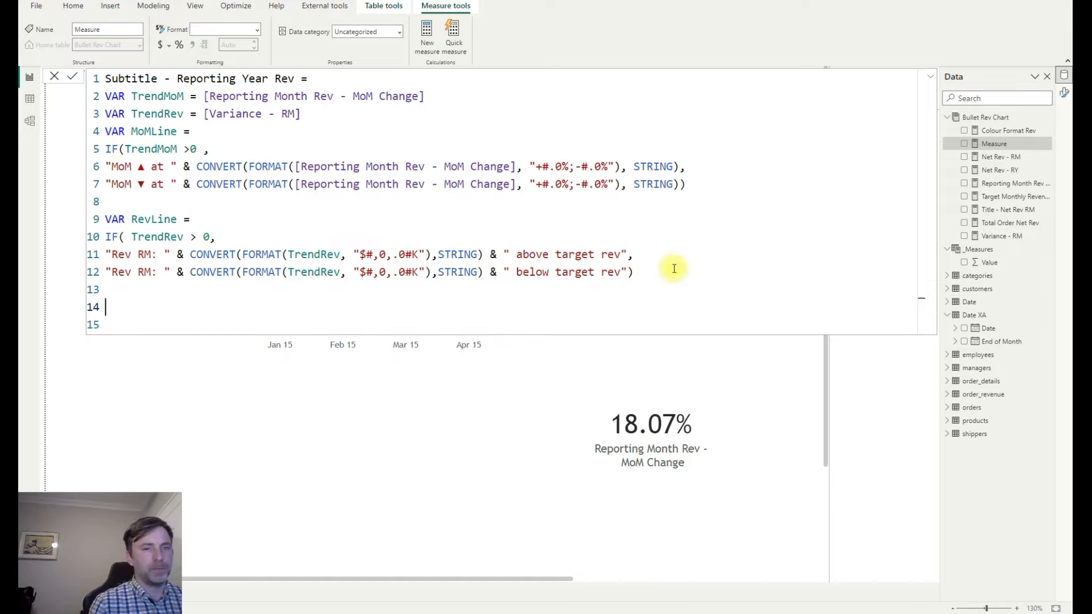
{"action": "type", "text": "VAR "}
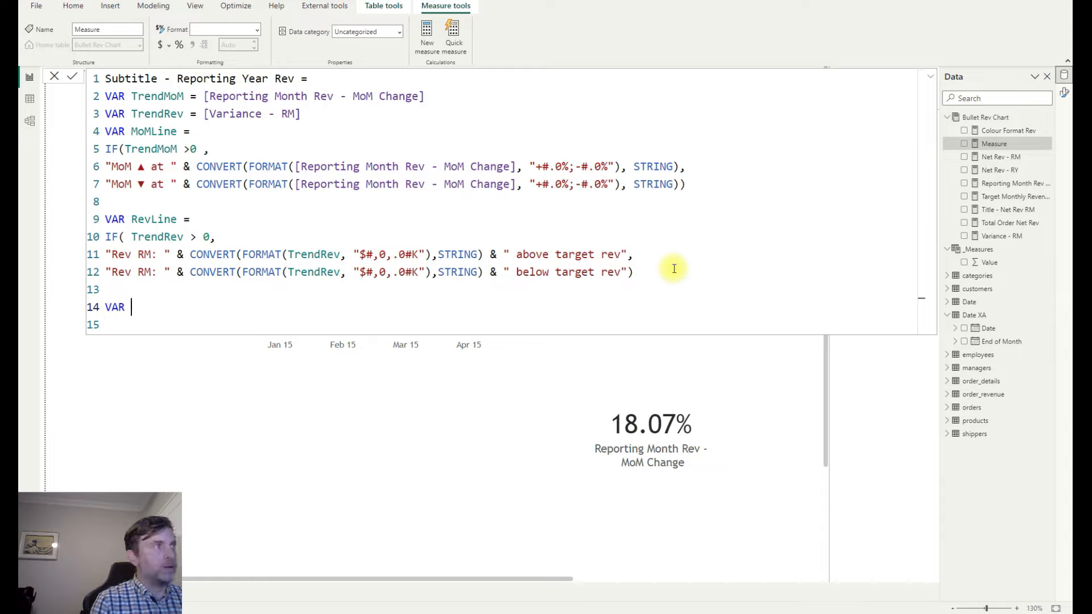
{"action": "type", "text": "RevRY"}
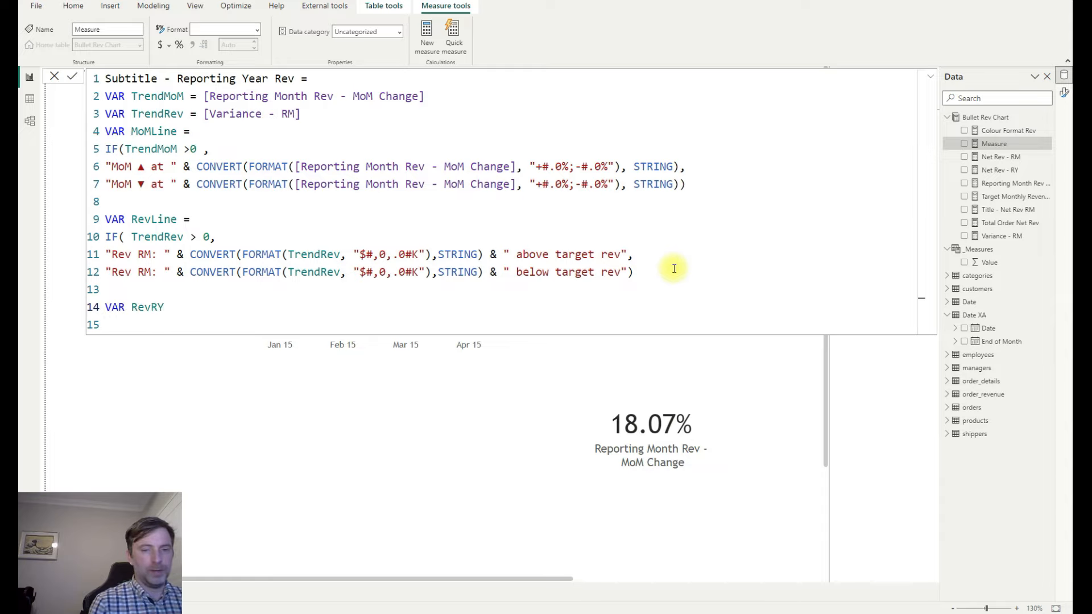
{"action": "type", "text": " ="}
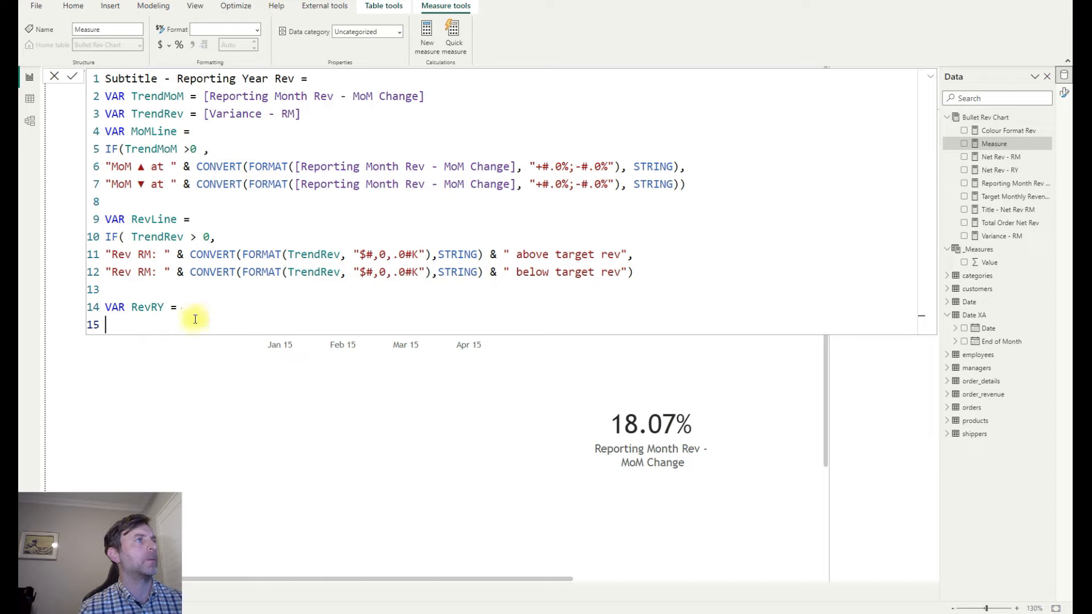
{"action": "type", "text": "\"Rev RY: \" &CONVERT(FORMAT([Net Rev - RY], \"$#,0,.0#K\"),STRING)"}
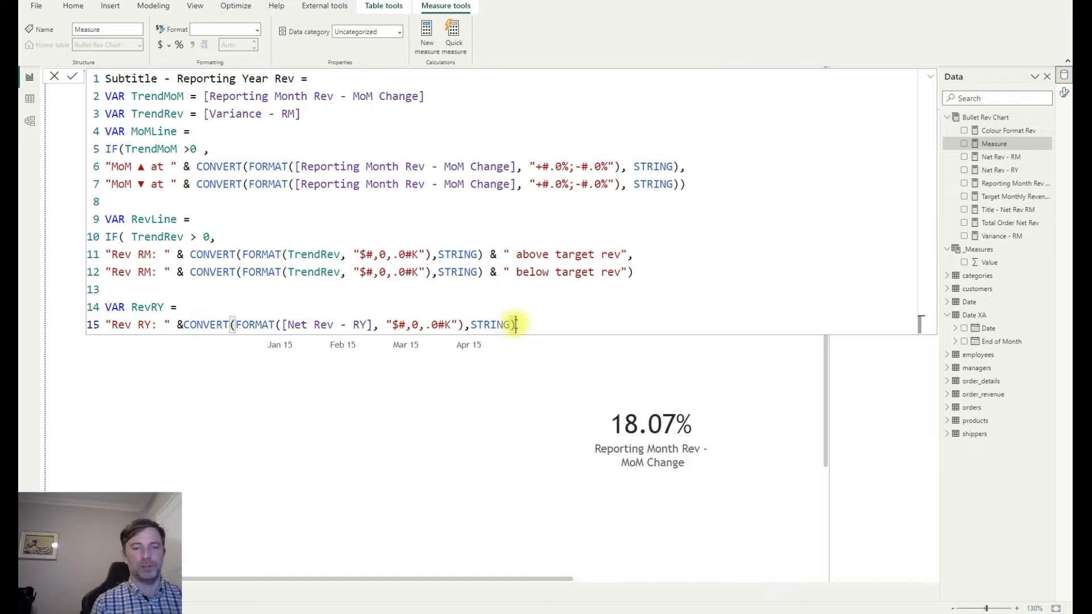
Add a Return statement on line 17 after a blank line, and open a new line below it.
{"action": "key", "text": "Return"}
{"action": "key", "text": "Return"}
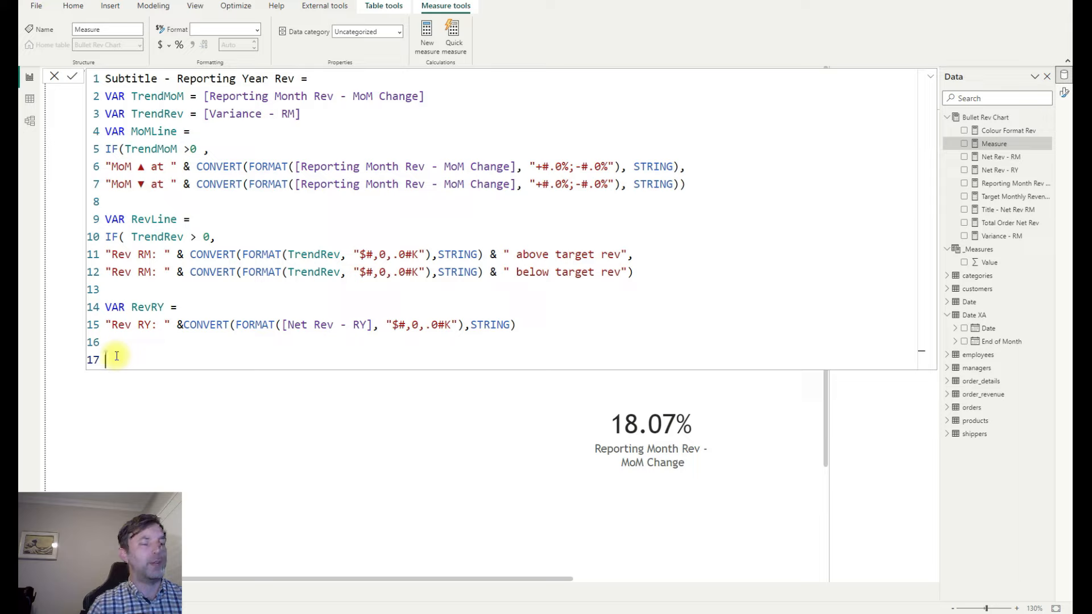
{"action": "type", "text": "Return"}
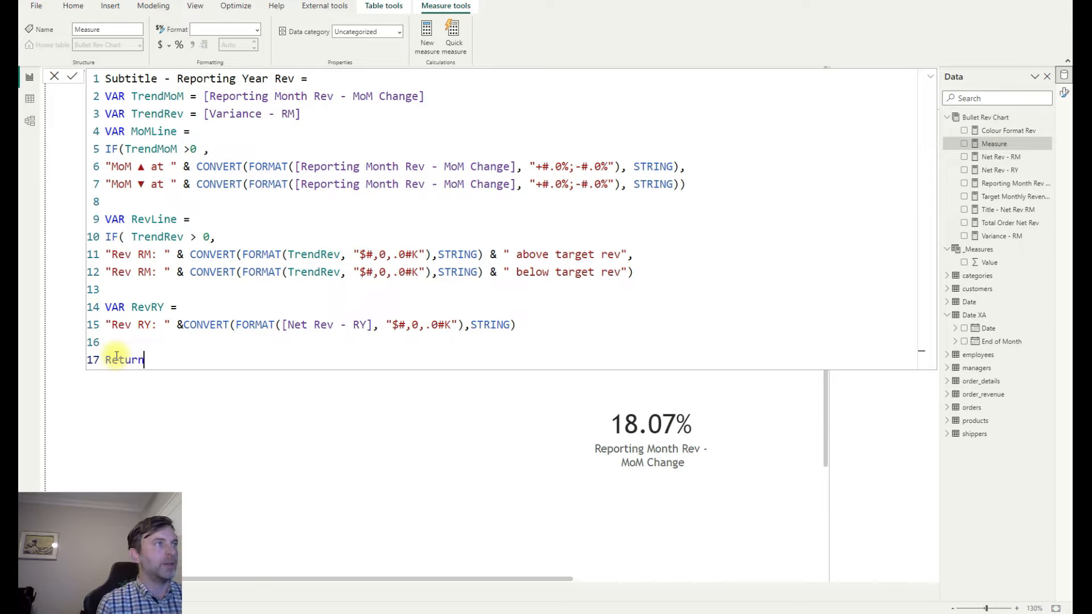
{"action": "key", "text": "Return"}
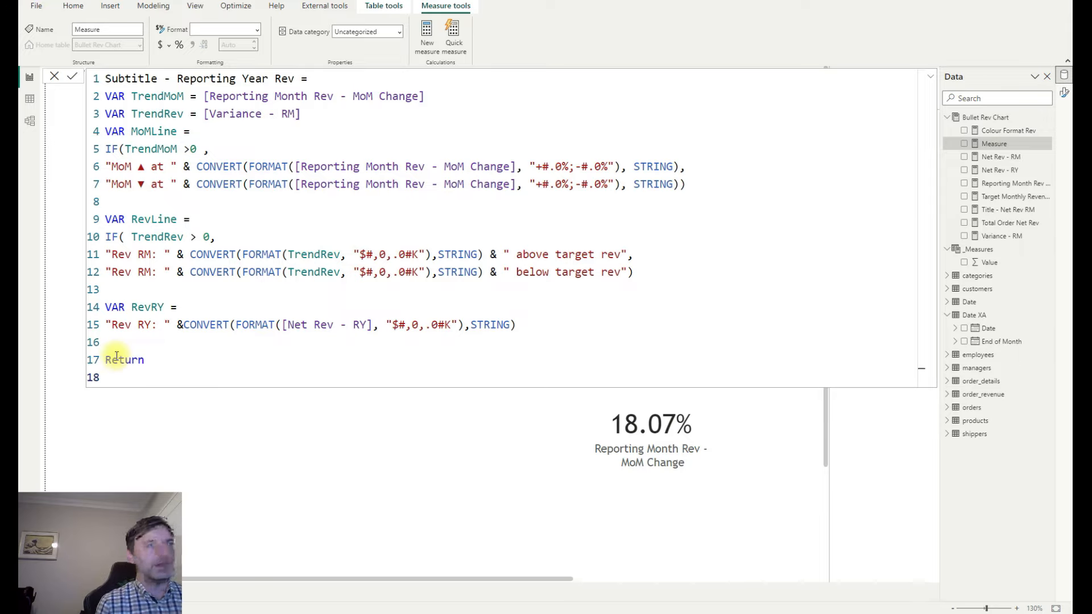
Begin the returned expression with MoMLine & UNICHAR(10) & RevLine.
{"action": "type", "text": "MoM"}
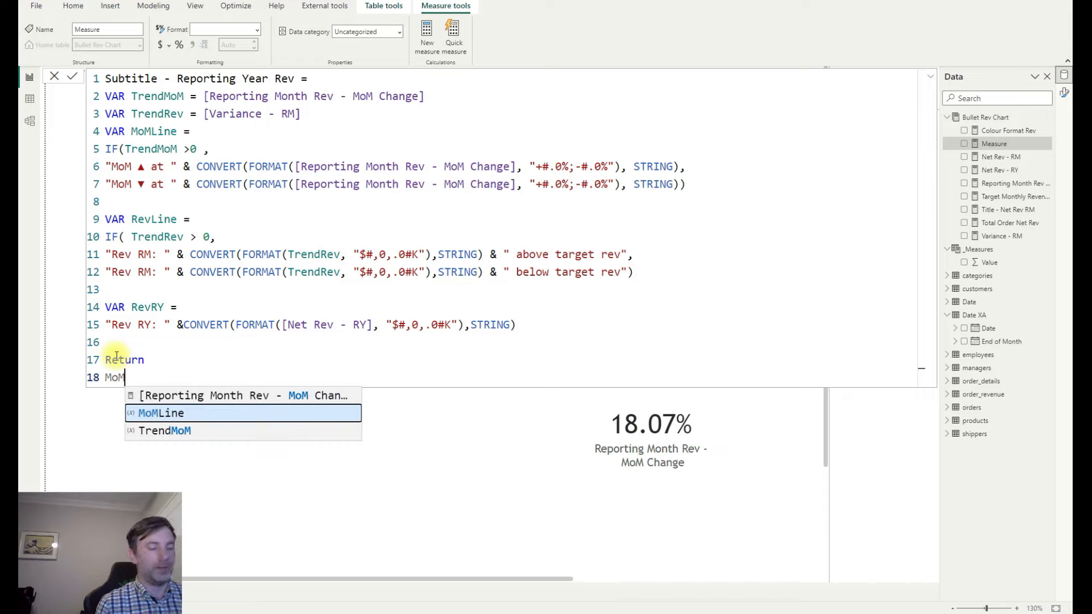
{"action": "key", "text": "Tab"}
{"action": "type", "text": "&"}
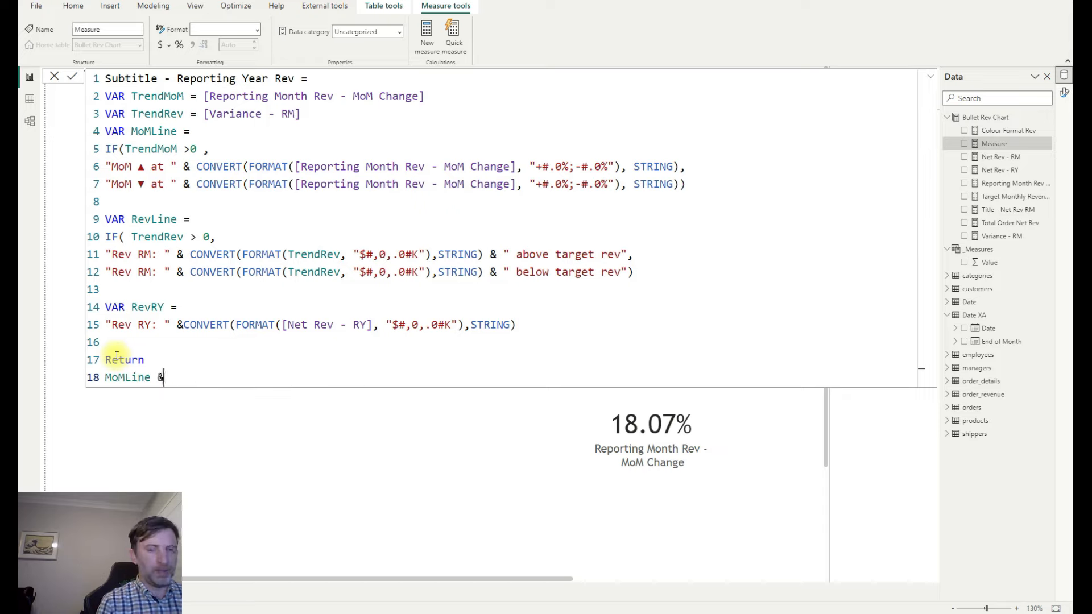
{"action": "type", "text": " UN"}
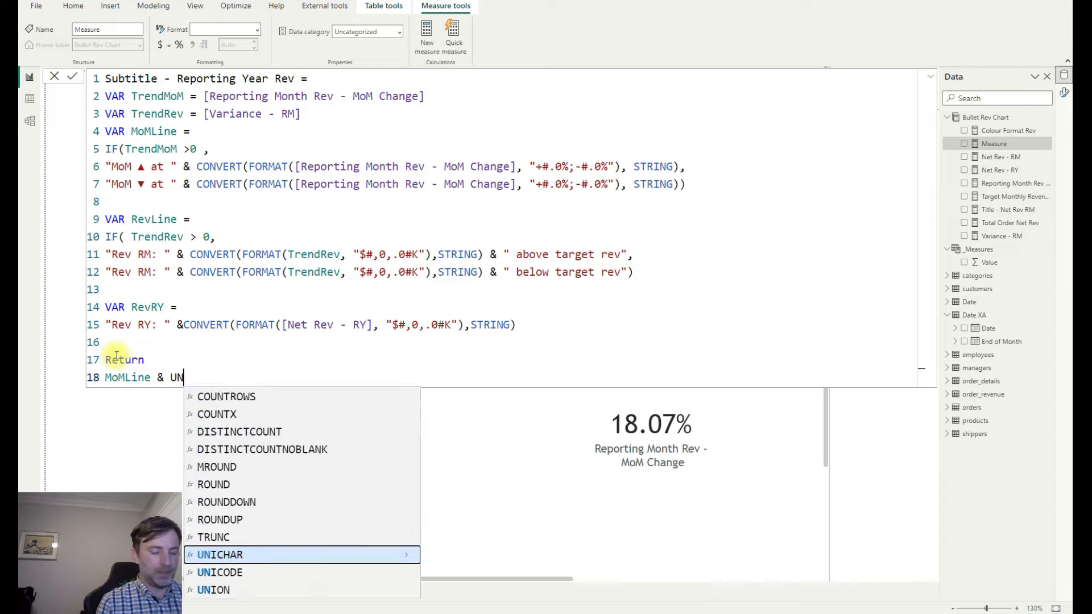
{"action": "type", "text": "ICHAR(10)"}
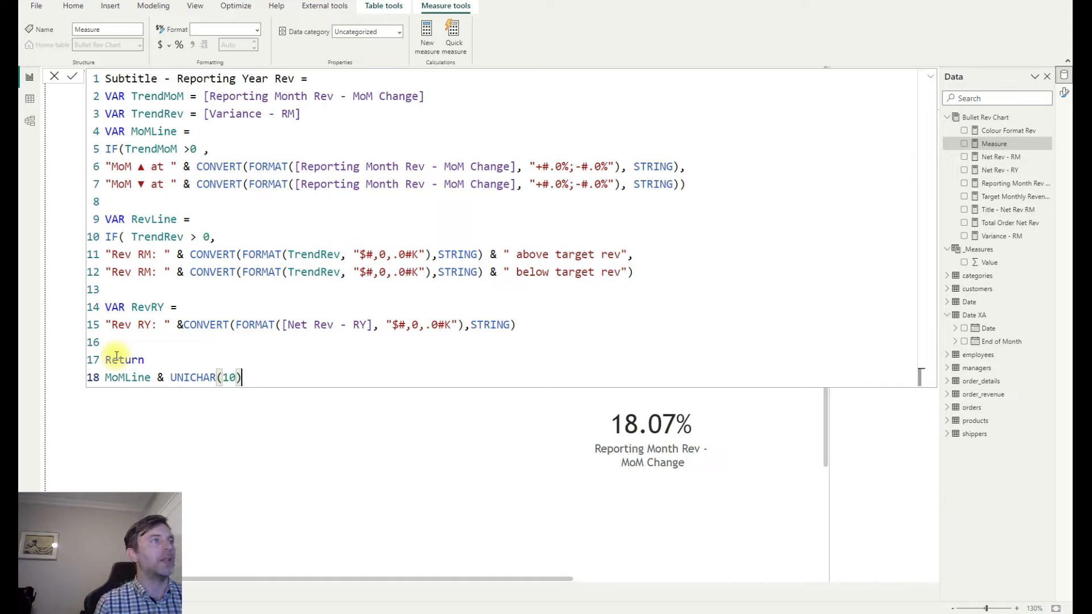
{"action": "type", "text": "& "}
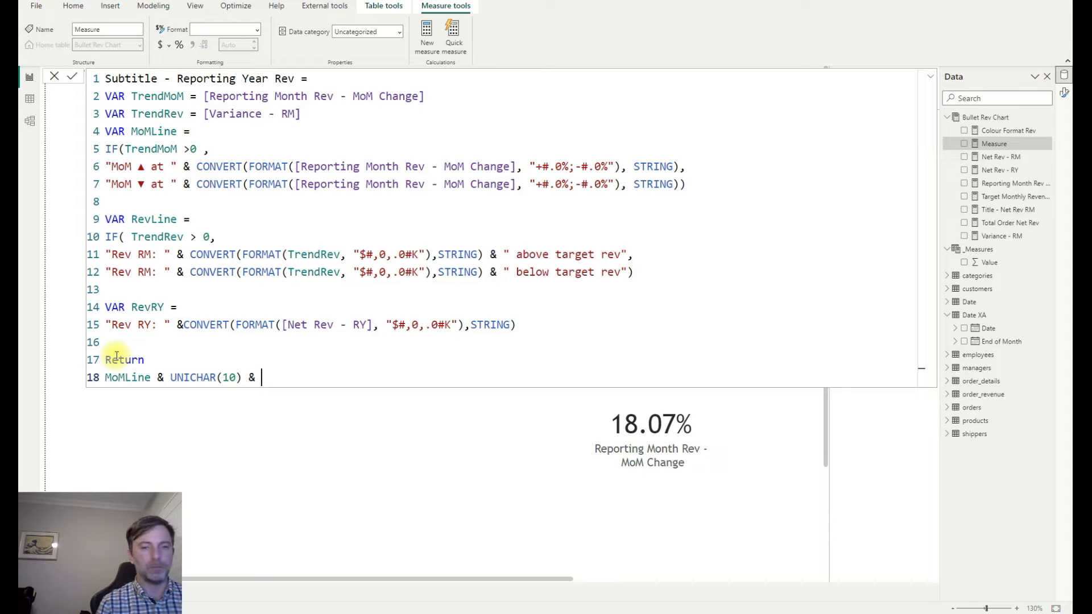
{"action": "type", "text": "Rev"}
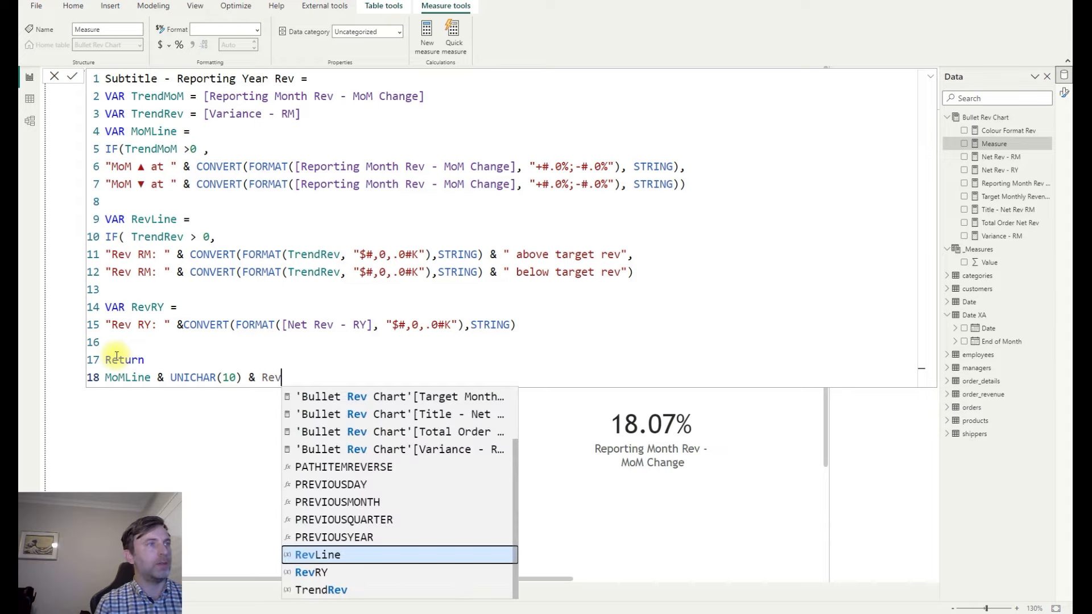
{"action": "key", "text": "Tab"}
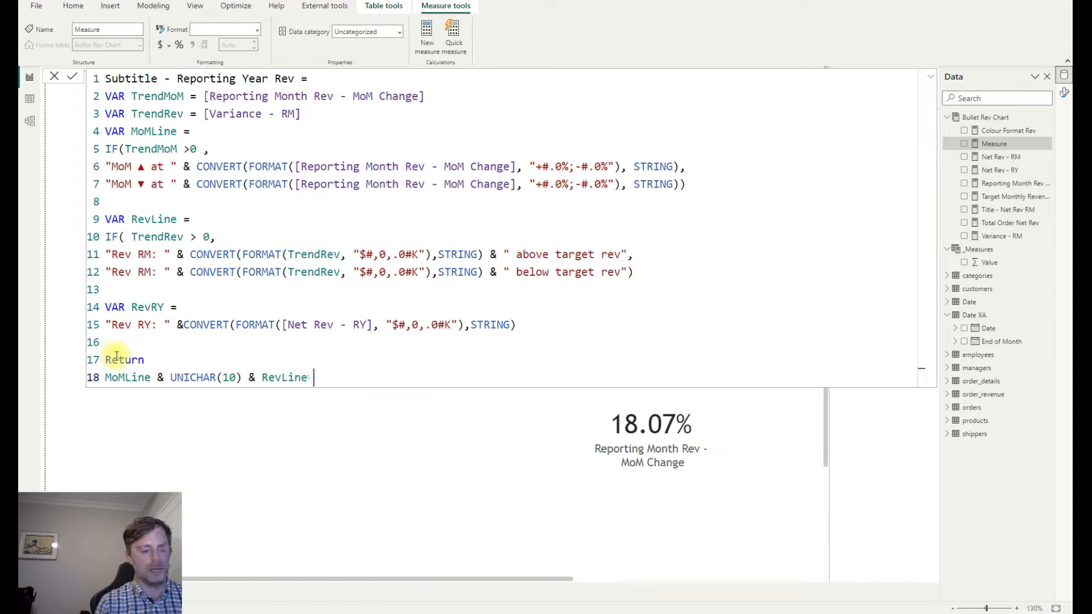
Finish the returned expression with & UNICHAR(10) & RevRY after RevLine and commit the Subtitle - Reporting Year Rev measure.
{"action": "type", "text": "& UNICHAR"}
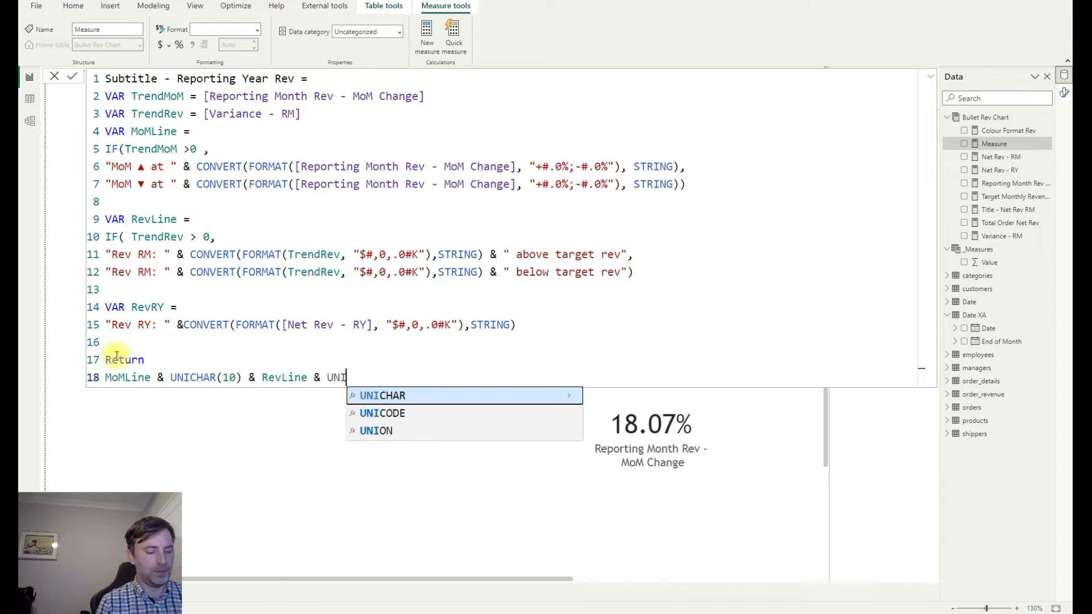
{"action": "type", "text": "(1"}
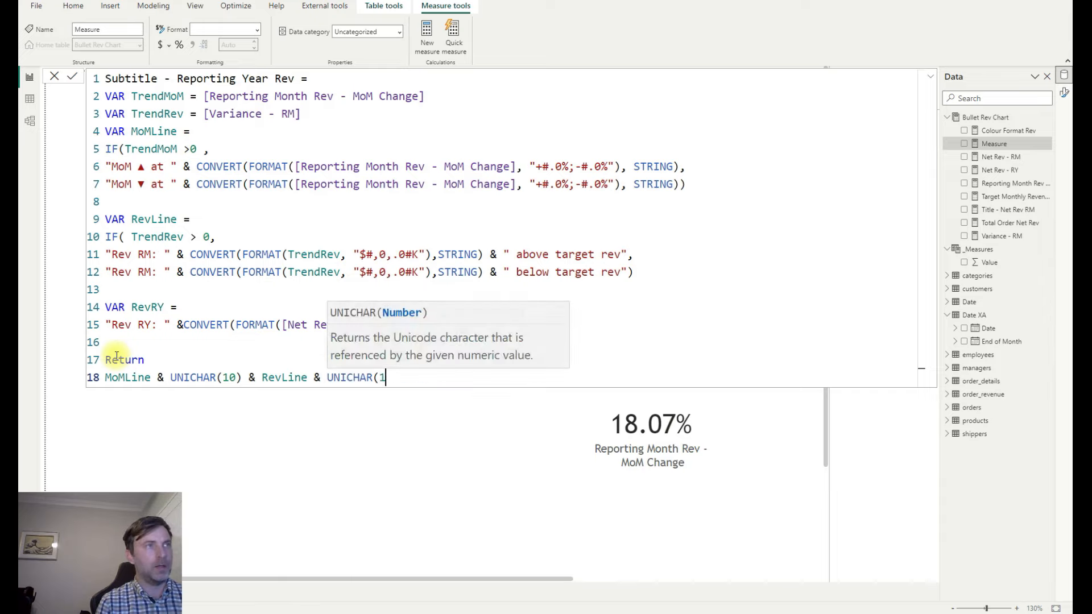
{"action": "type", "text": "0) &"}
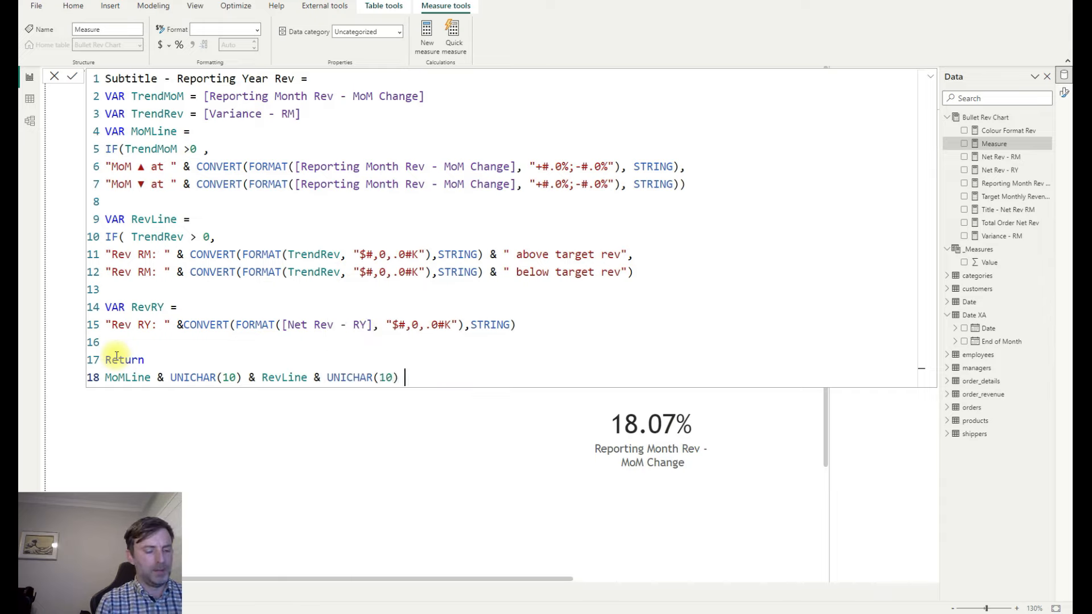
{"action": "type", "text": " Rev"}
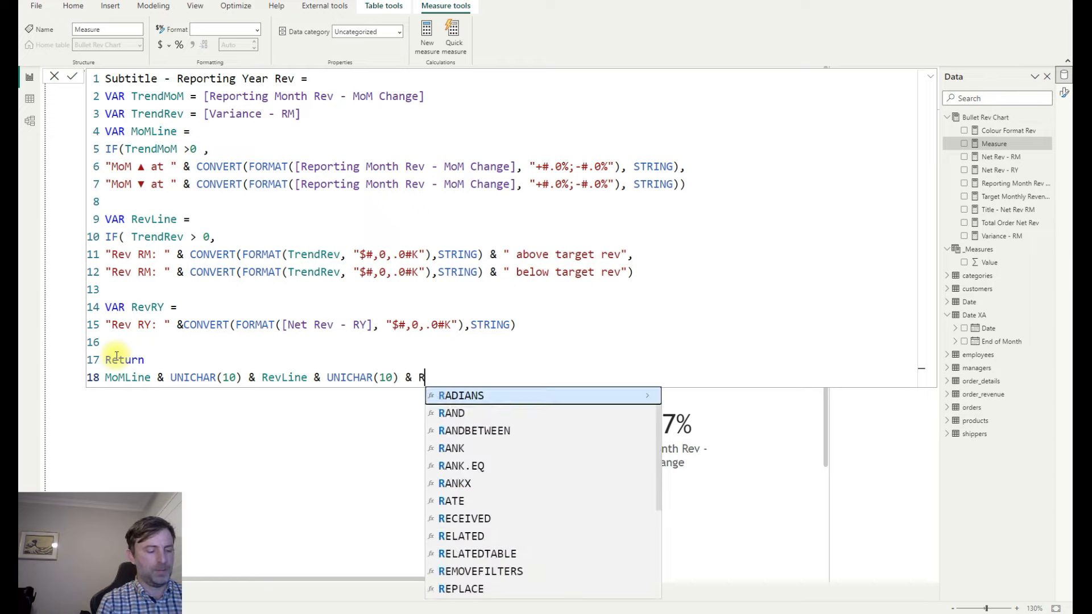
{"action": "type", "text": "RY"}
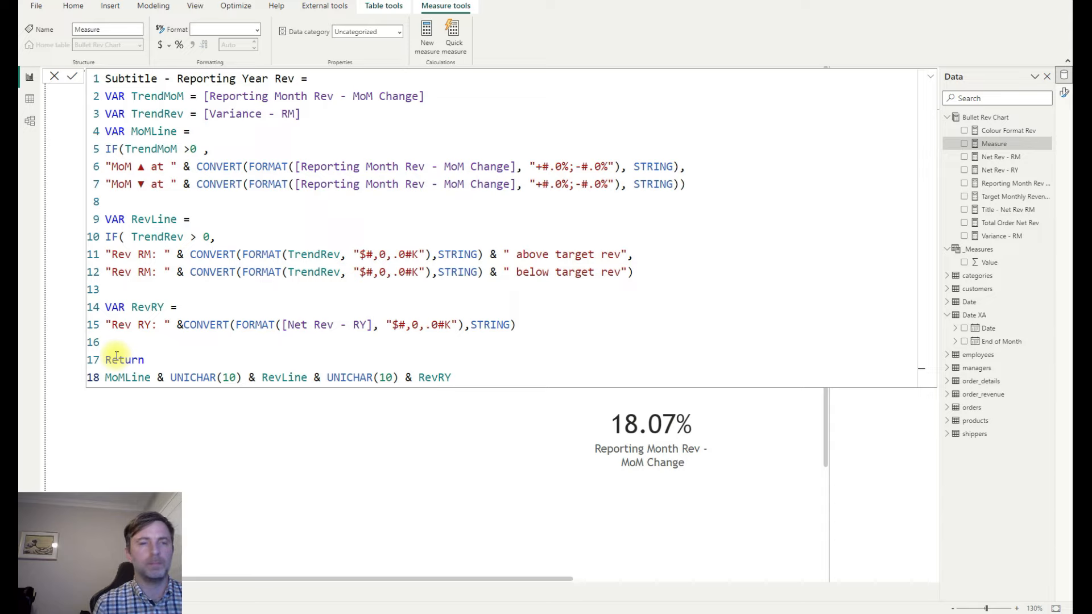
{"action": "key", "text": "Return"}
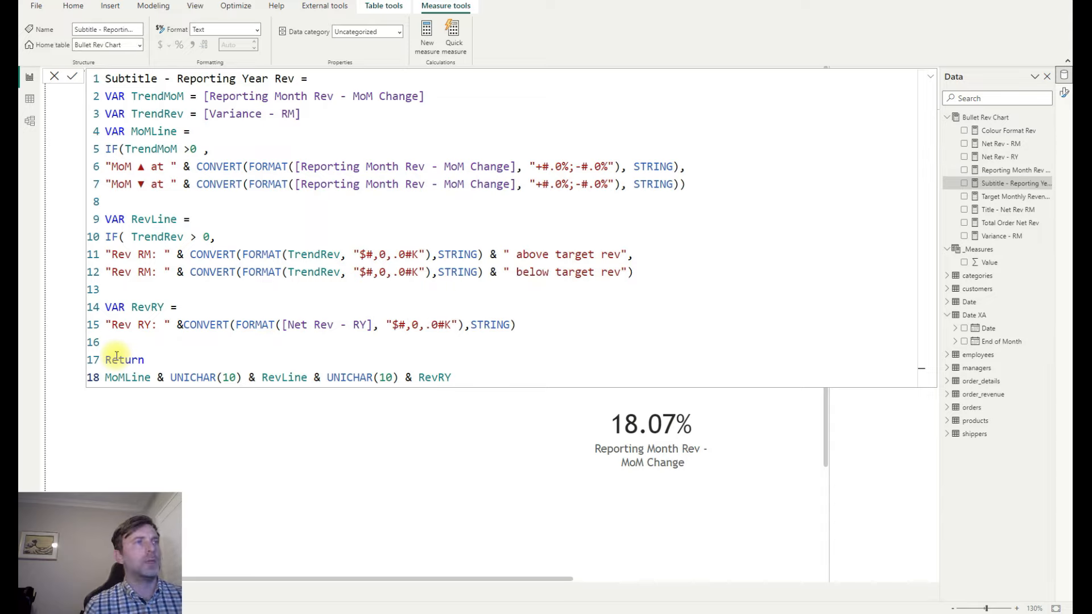
{"action": "left_click", "coordinate": [463, 523]}
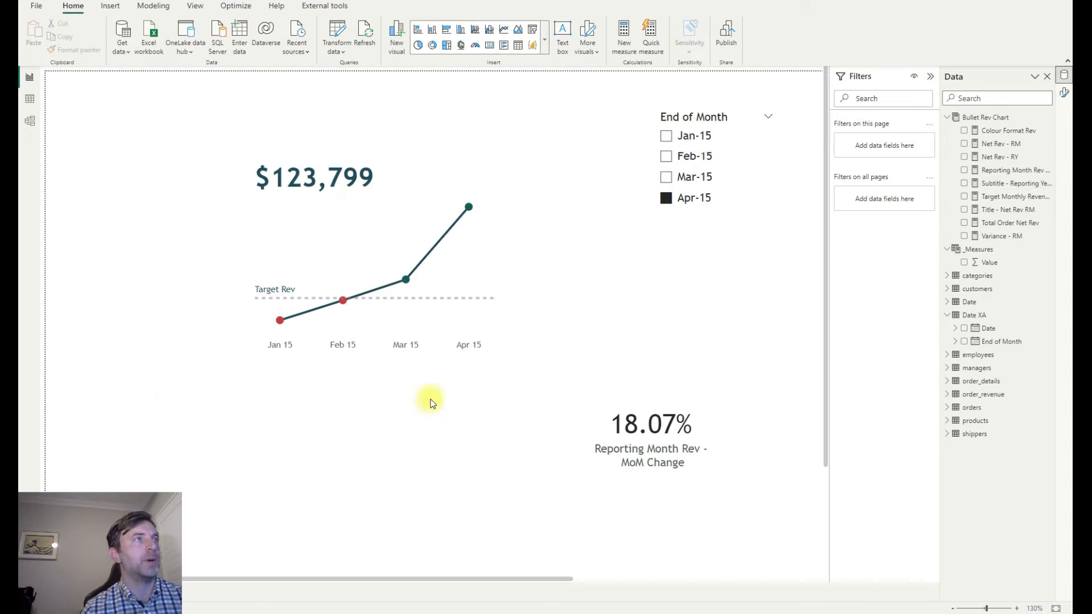
Create a new measure named Colour Format Rev Trend.
{"action": "left_click", "coordinate": [615, 40]}
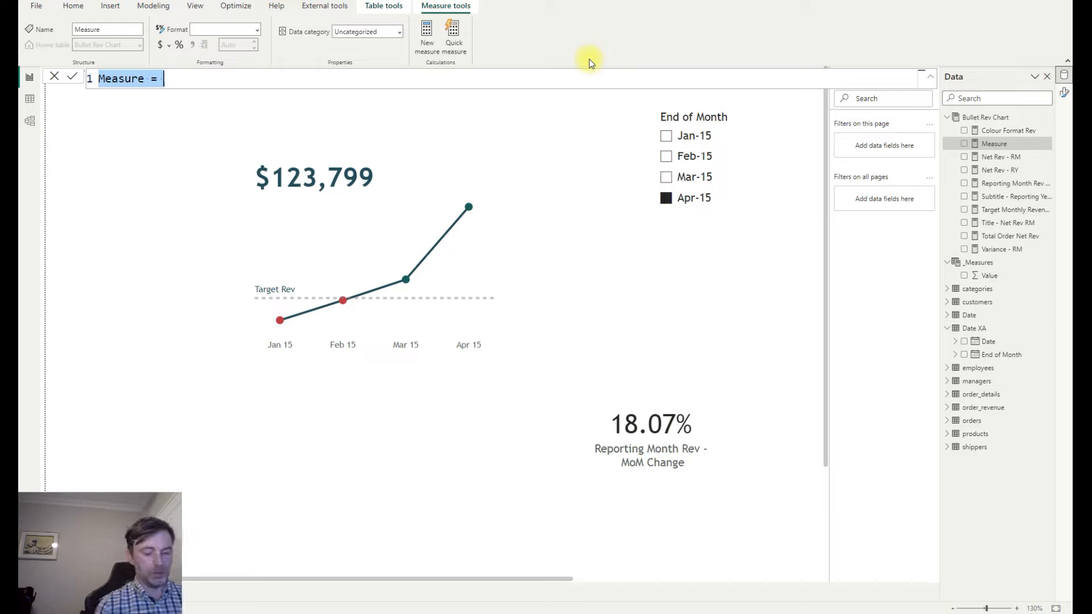
{"action": "type", "text": "Colour Format "}
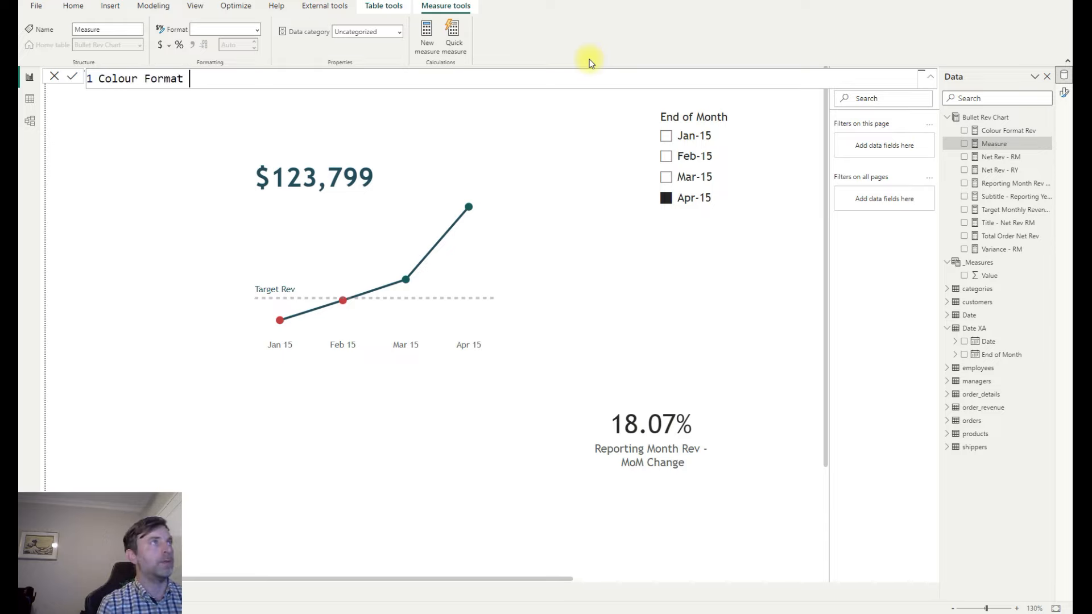
{"action": "type", "text": "Rev Tre"}
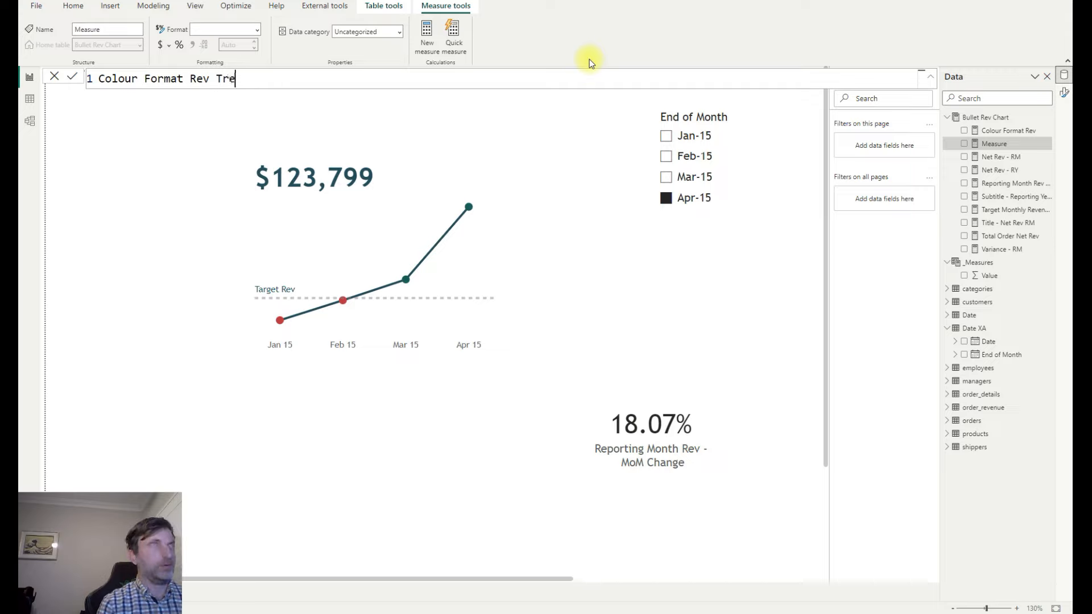
{"action": "type", "text": "nd ="}
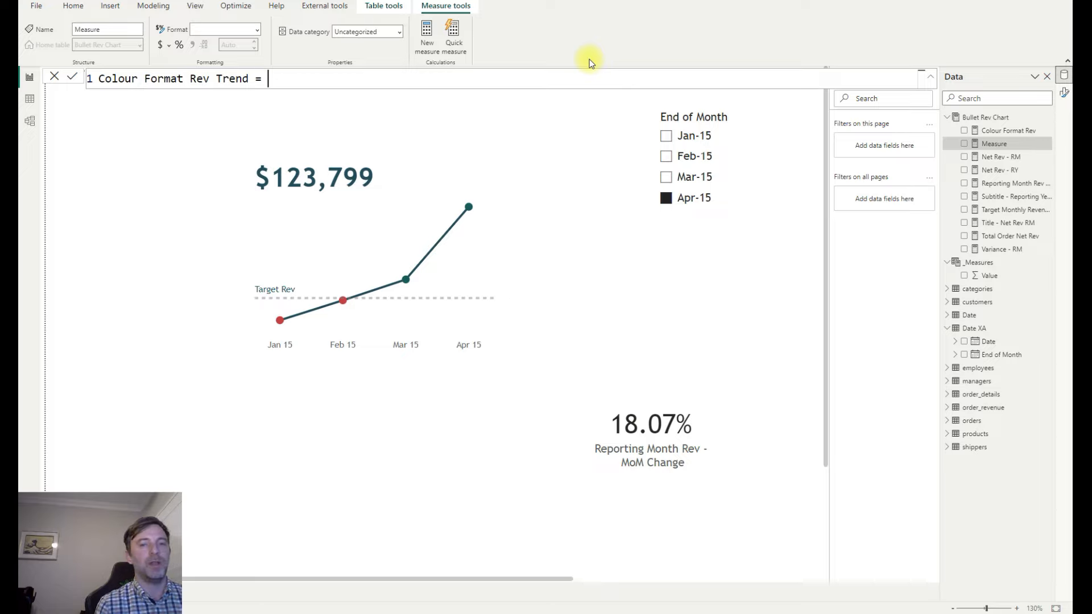
Declare the variable Var_1 as [Variance - RM] on line 2 of the measure.
{"action": "key", "text": "shift+Return"}
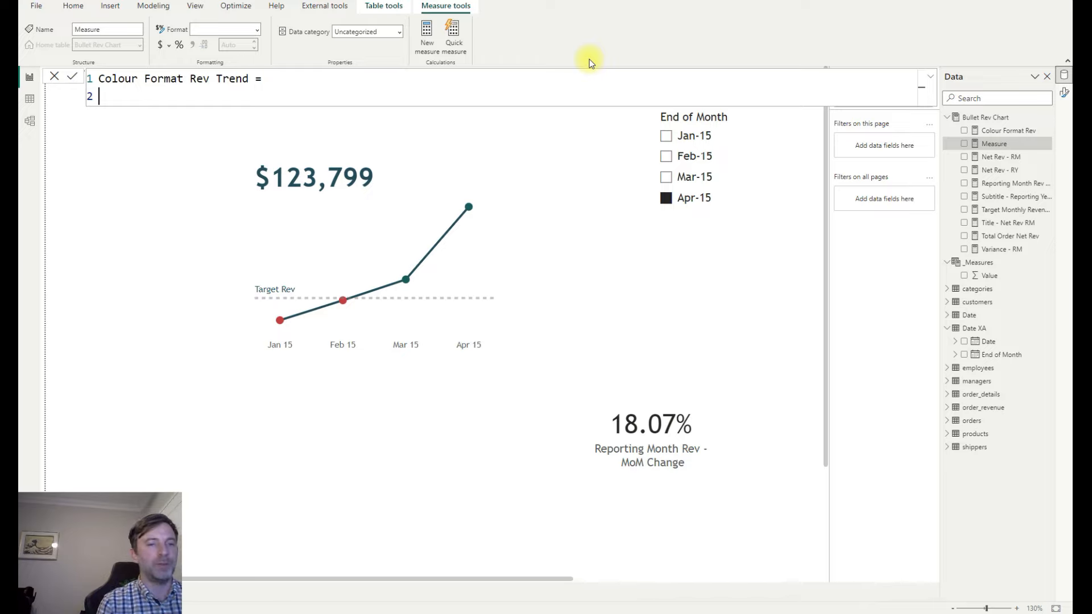
{"action": "type", "text": "VAR "}
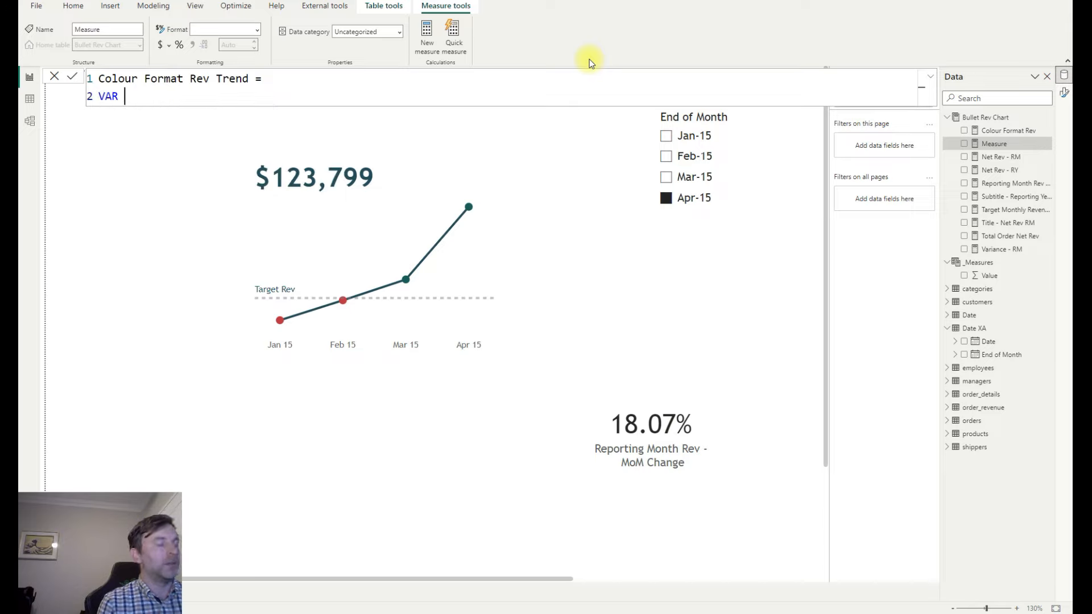
{"action": "type", "text": "Var_1"}
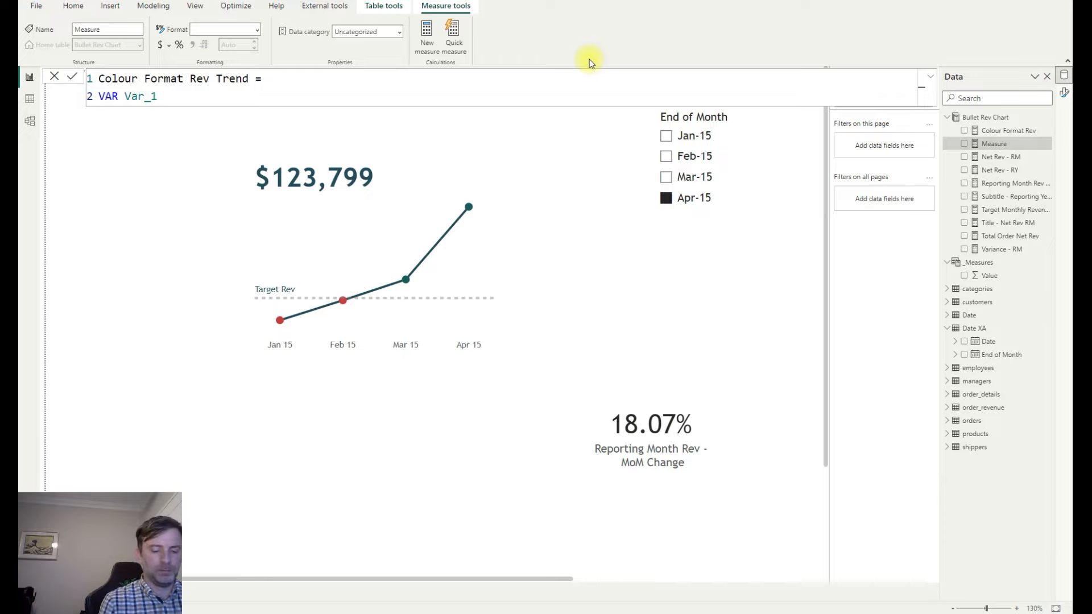
{"action": "key", "text": "BackSpace"}
{"action": "type", "text": "1"}
{"action": "key", "text": "BackSpace"}
{"action": "key", "text": "BackSpace"}
{"action": "type", "text": "1 = "}
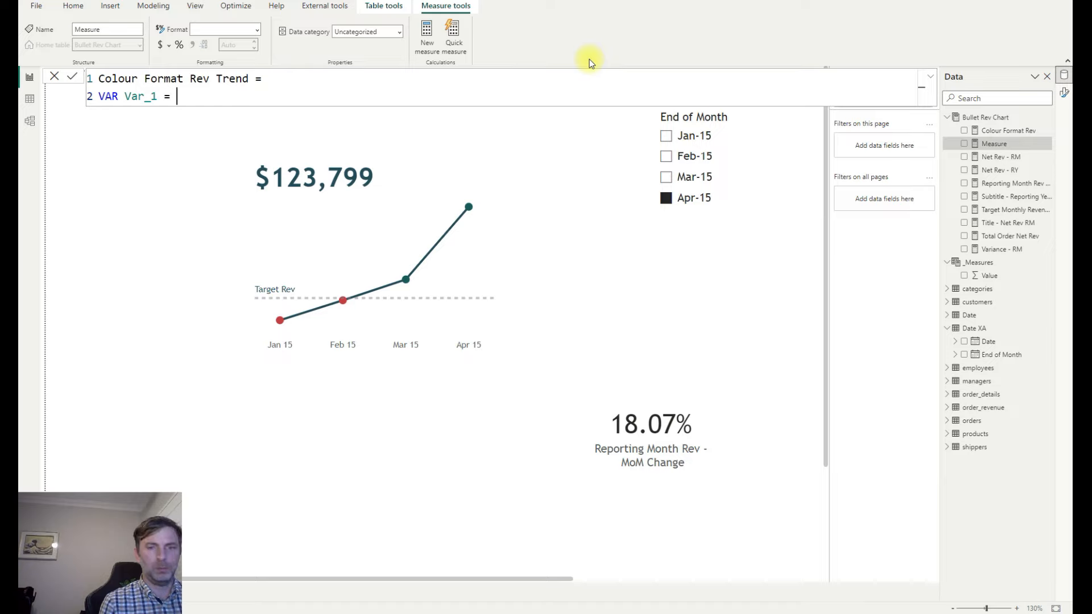
{"action": "type", "text": "[Va"}
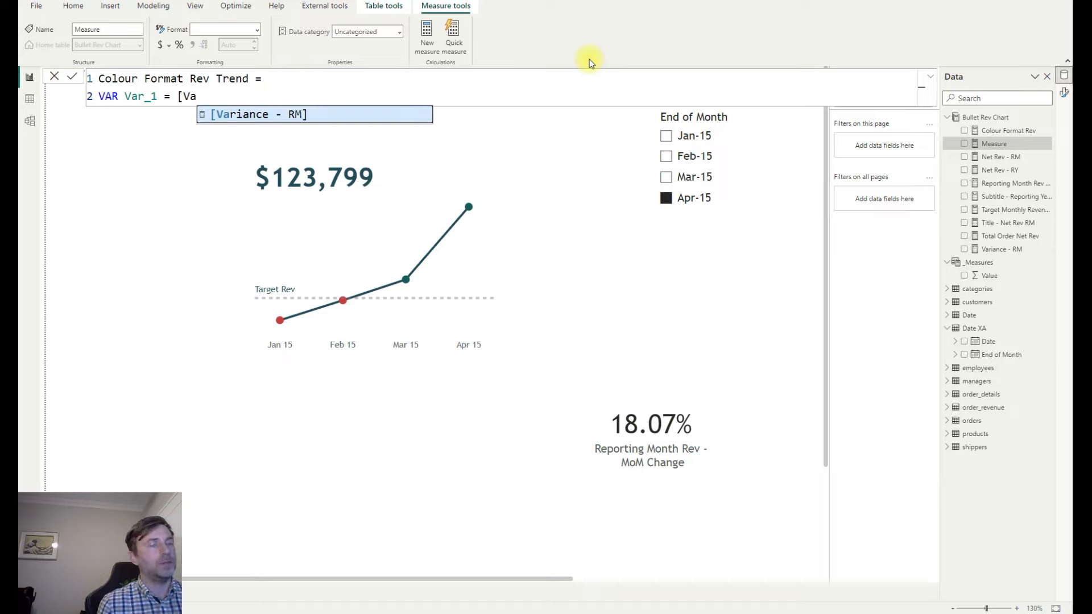
{"action": "key", "text": "Tab"}
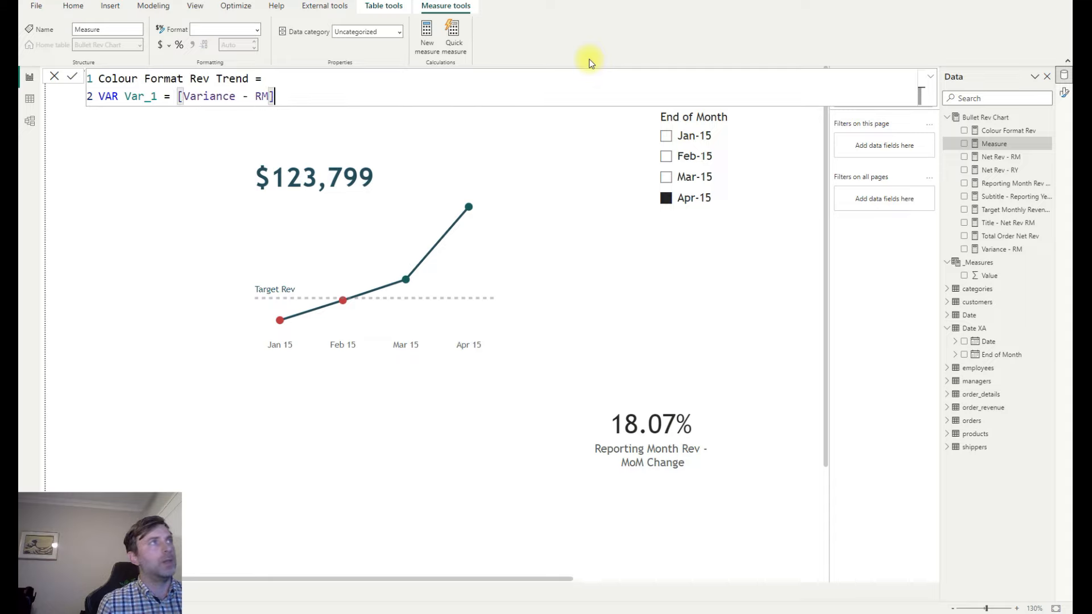
Declare the variable Result on line 3 and start its expression below with SWITCH(TRUE(),.
{"action": "key", "text": "shift+Return"}
{"action": "type", "text": "VAR Result ="}
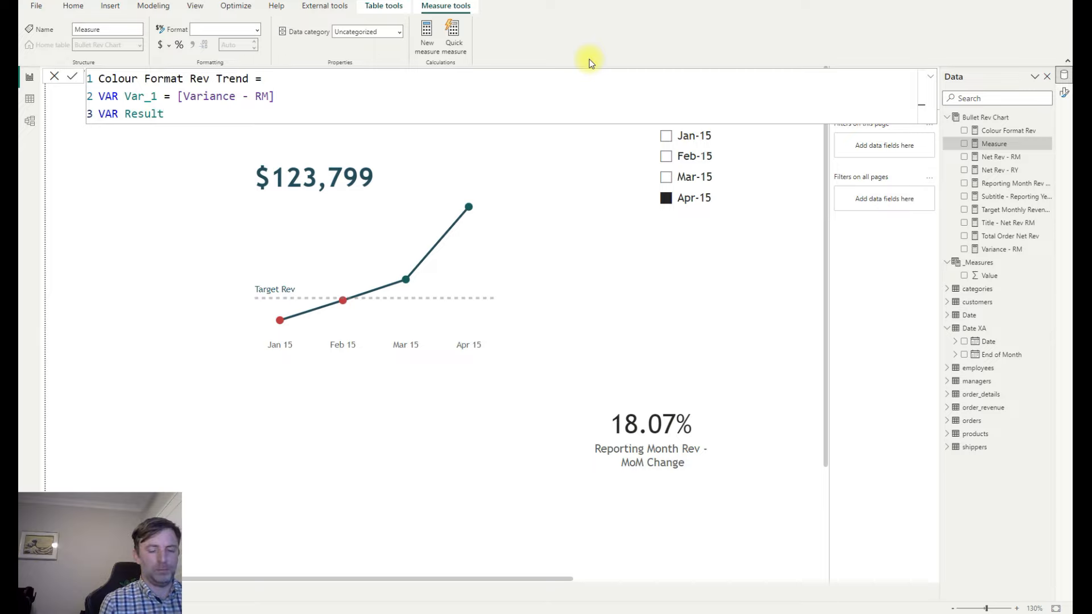
{"action": "key", "text": "shift+Return"}
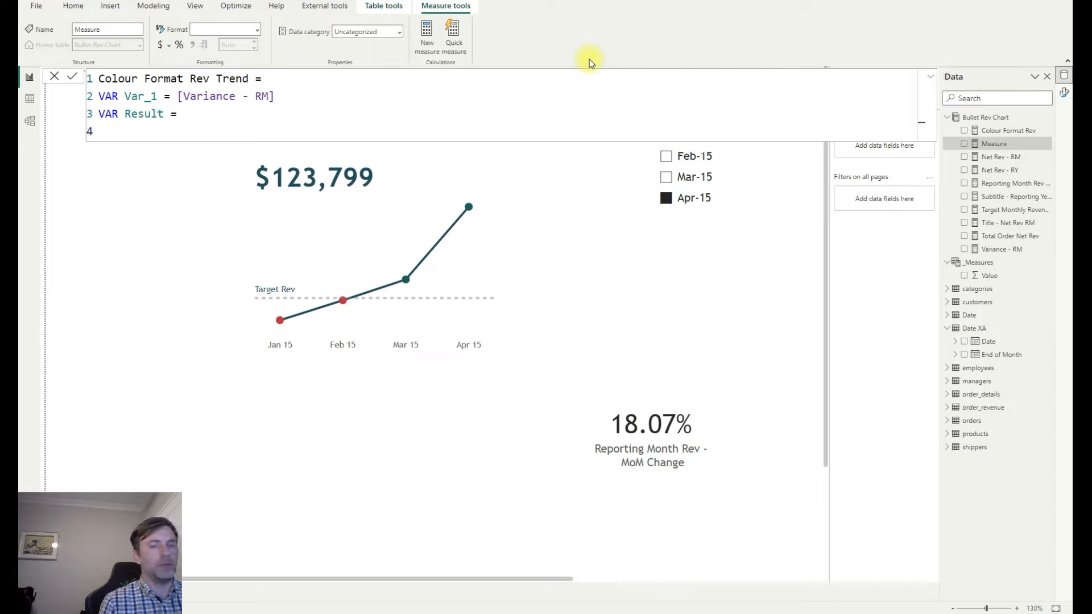
{"action": "type", "text": "SWITCH"}
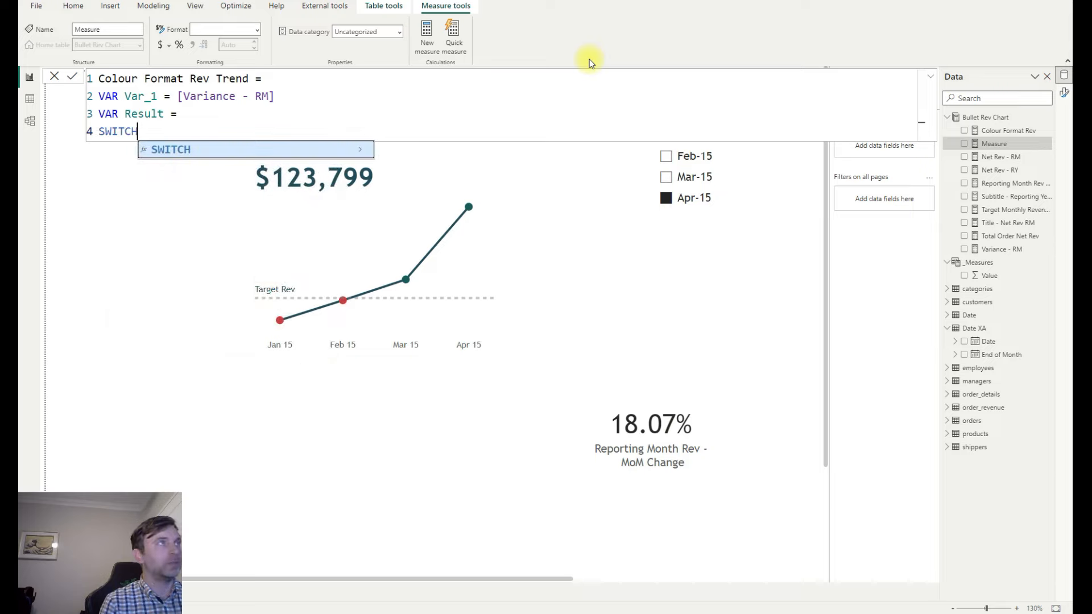
{"action": "type", "text": "(TRUE"}
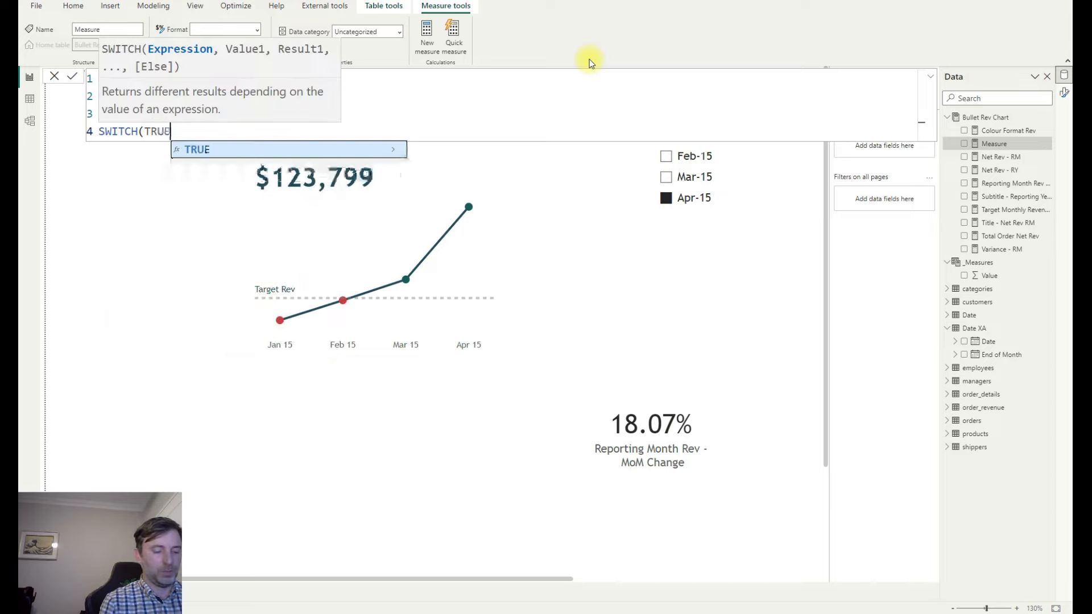
{"action": "type", "text": "(),"}
Add the first SWITCH case on line 5, returning "#145a5a" when Var_1 > 0.
{"action": "key", "text": "shift+Return"}
{"action": "type", "text": "VAr"}
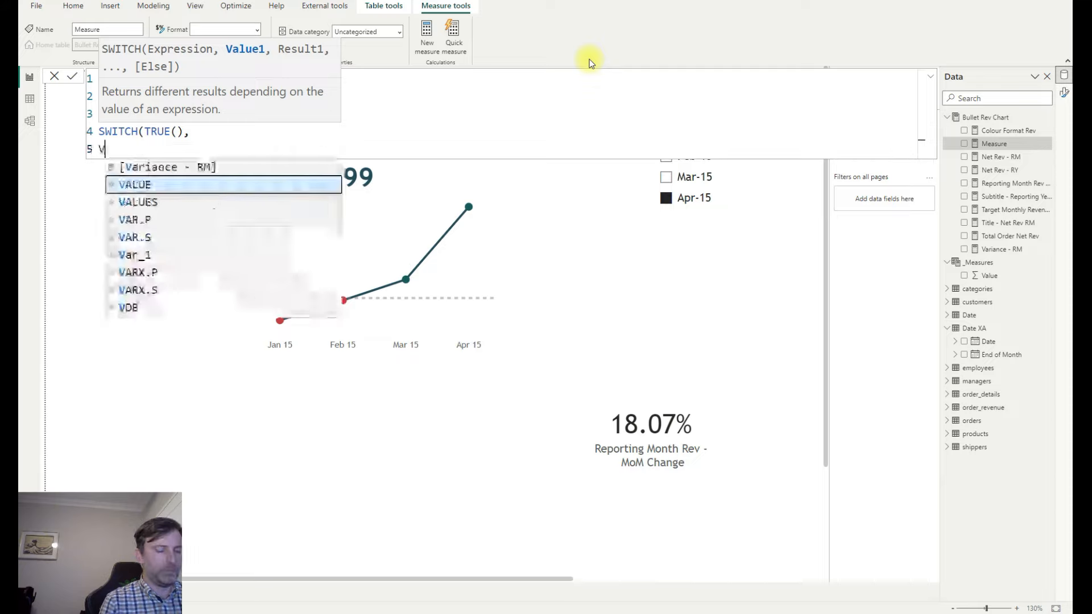
{"action": "key", "text": "Down"}
{"action": "key", "text": "Down"}
{"action": "key", "text": "Tab"}
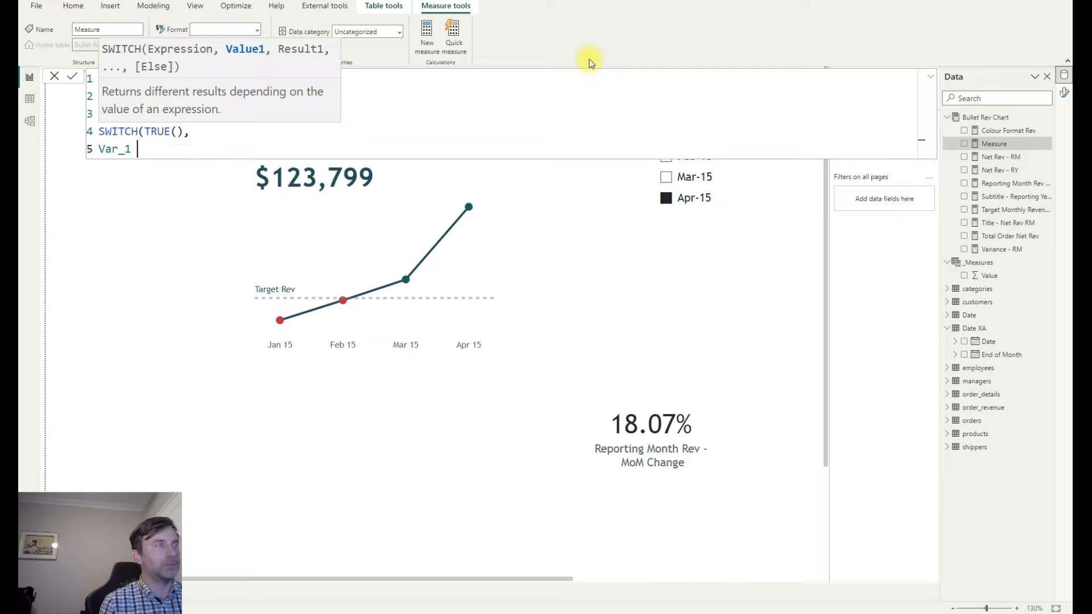
{"action": "type", "text": "> 0 "}
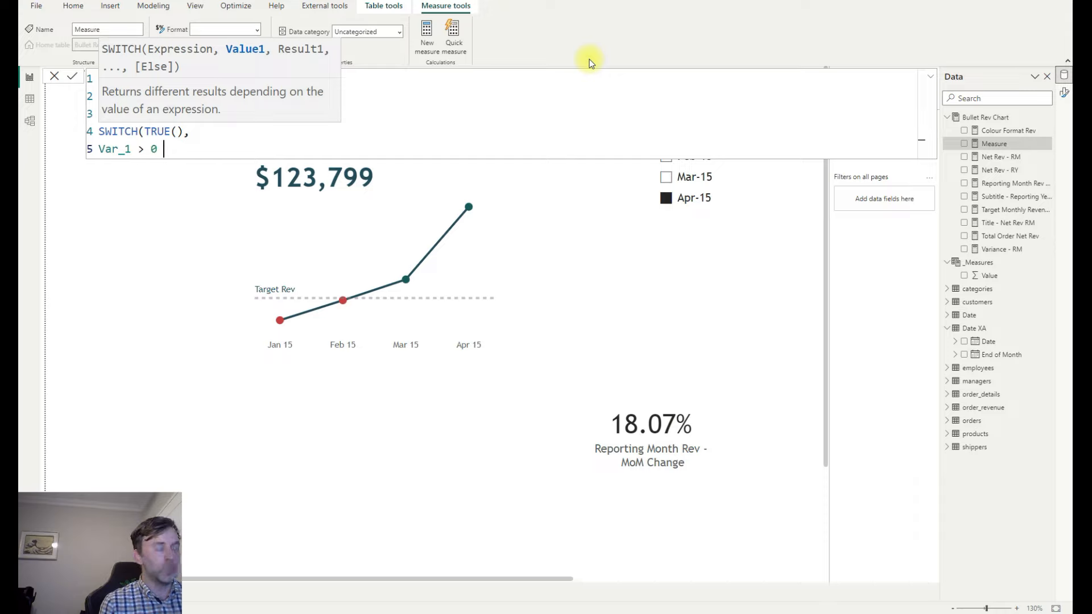
{"action": "type", "text": ", \""}
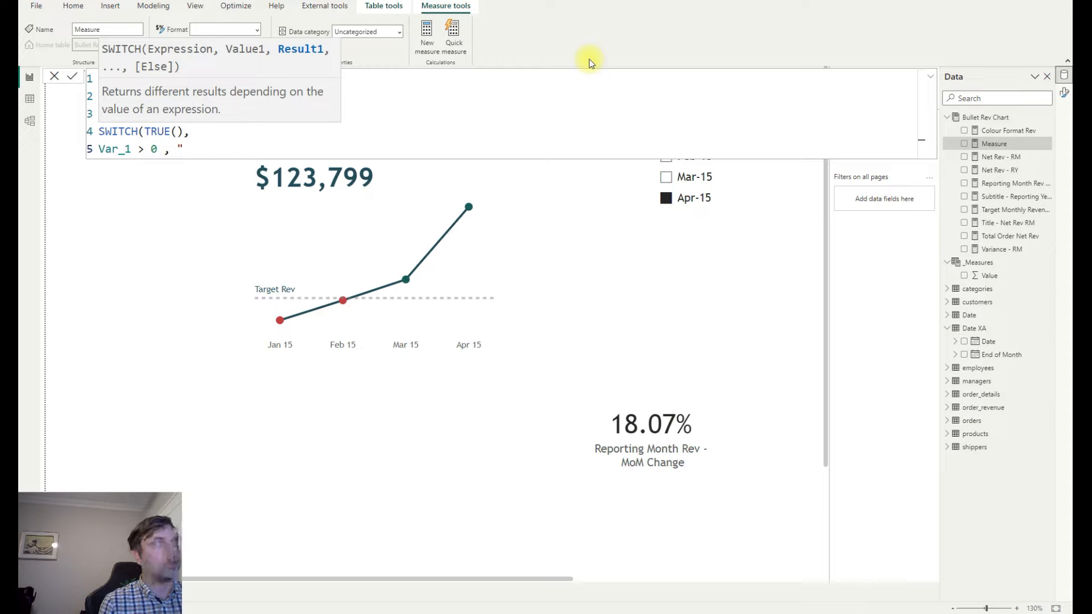
{"action": "type", "text": "#1"}
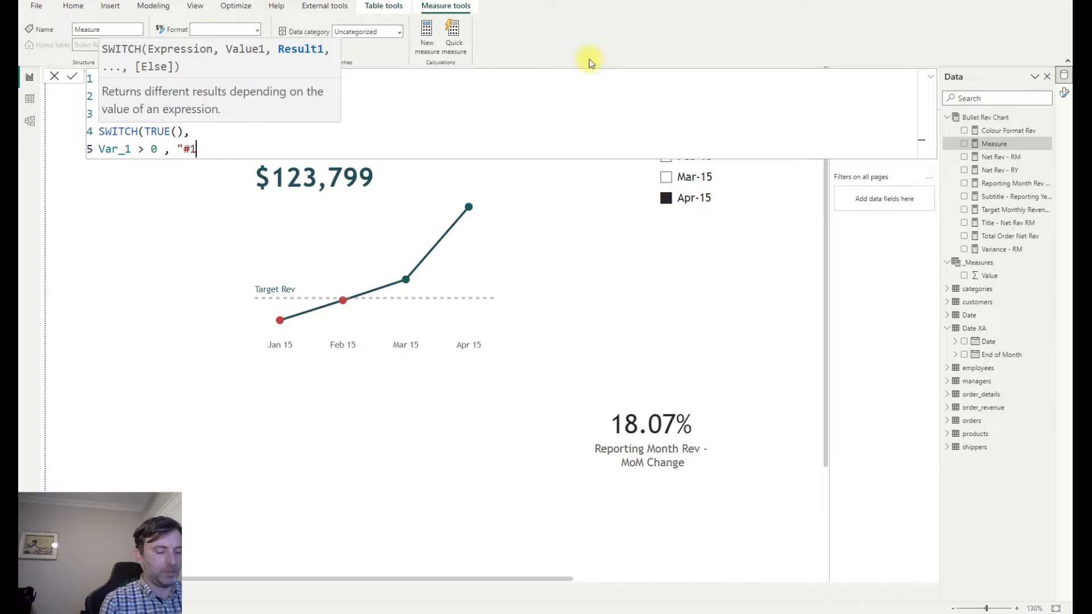
{"action": "type", "text": "45a5a\","}
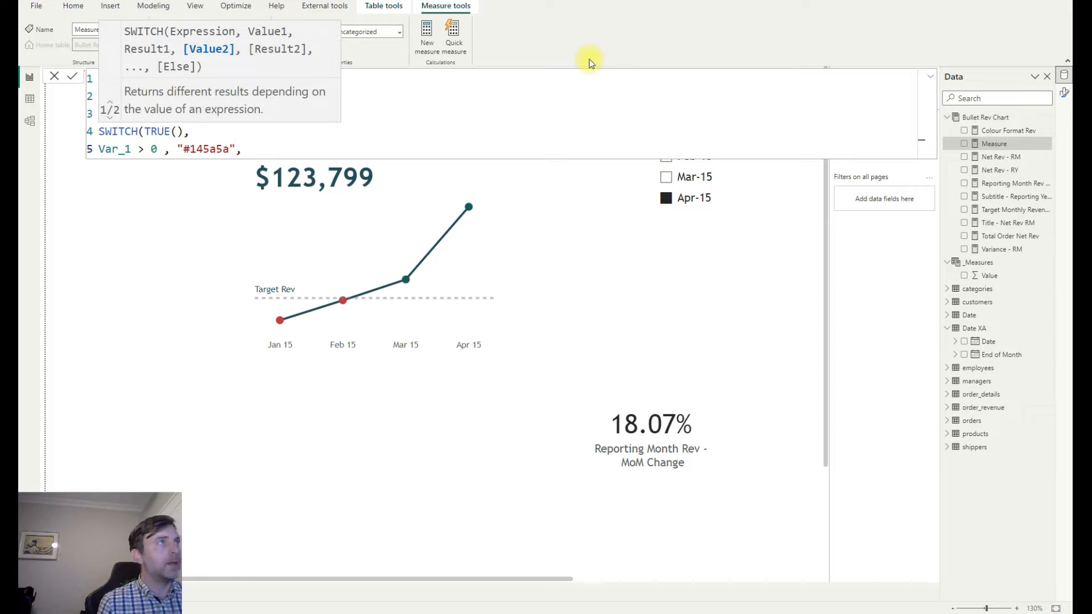
Add a second SWITCH case on line 6, returning "#999999" when Var_1 = 0.
{"action": "key", "text": "shift+Return"}
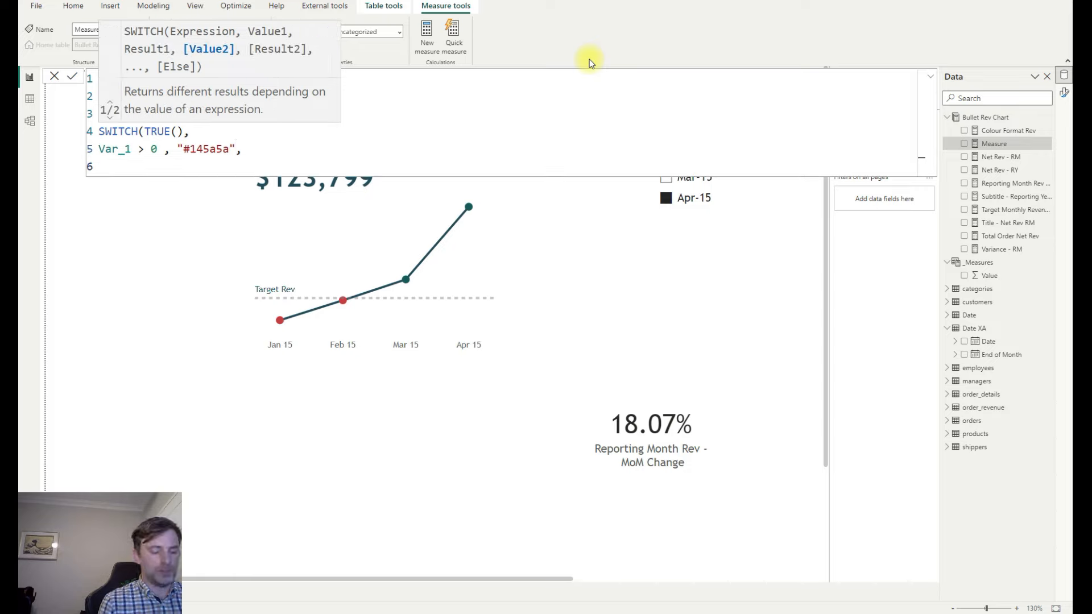
{"action": "type", "text": "Var"}
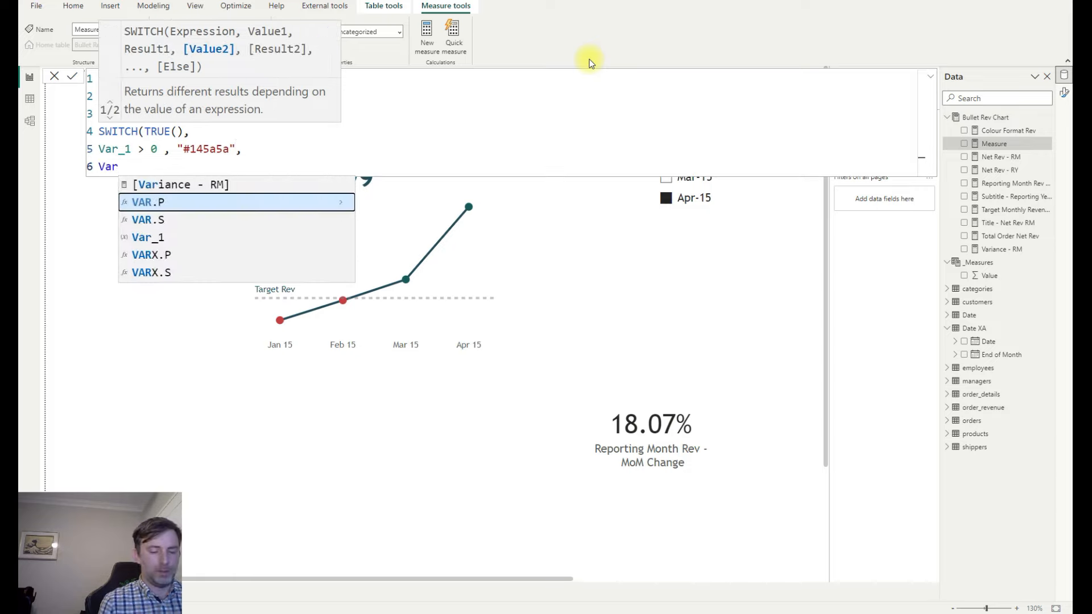
{"action": "type", "text": "_1 = 0 "}
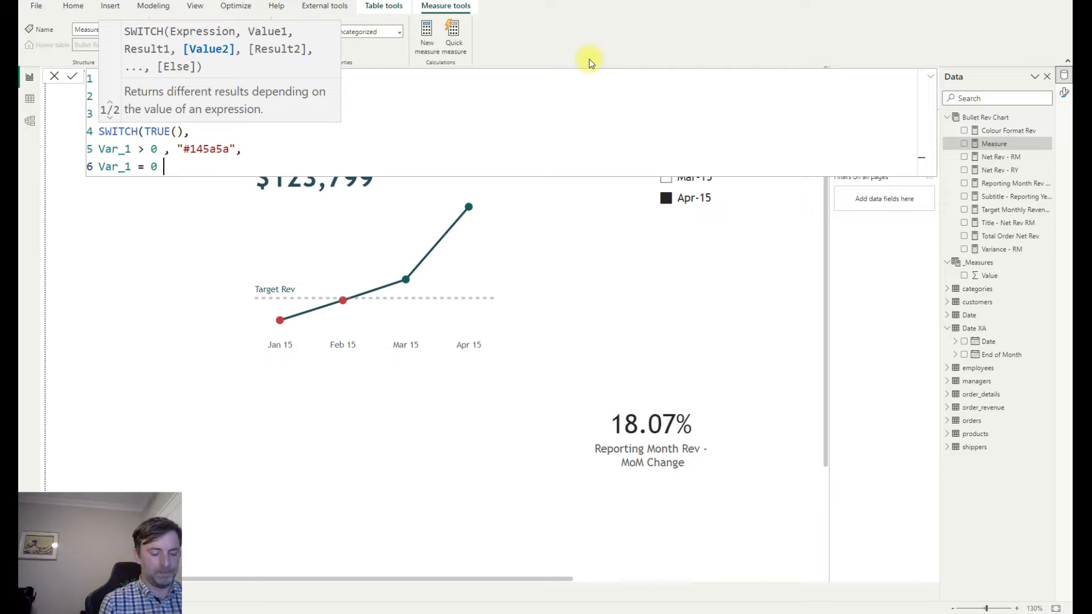
{"action": "type", "text": ", \"#999"}
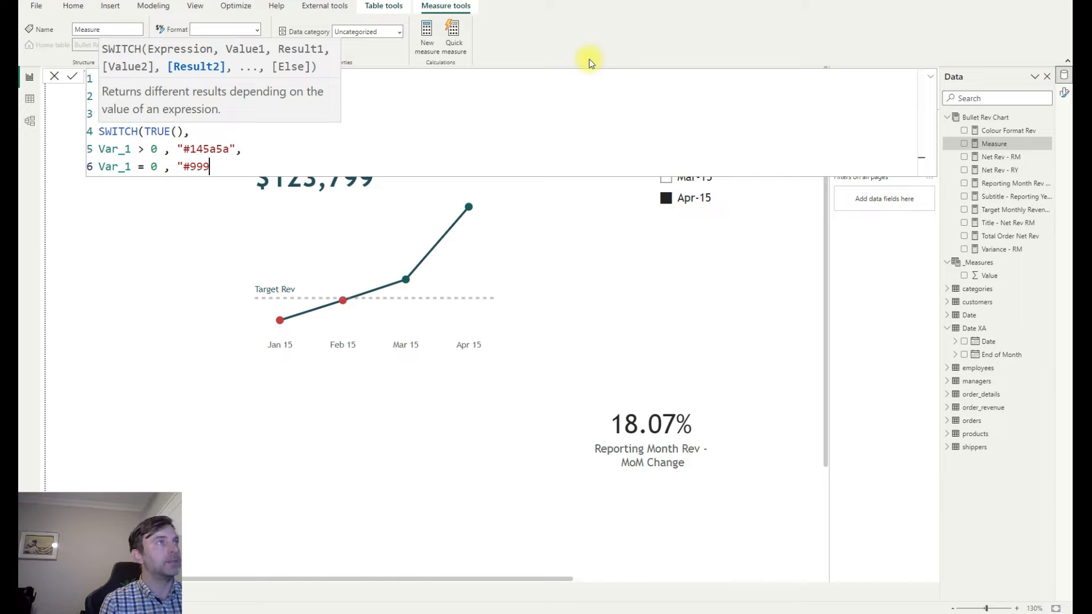
{"action": "type", "text": "999"}
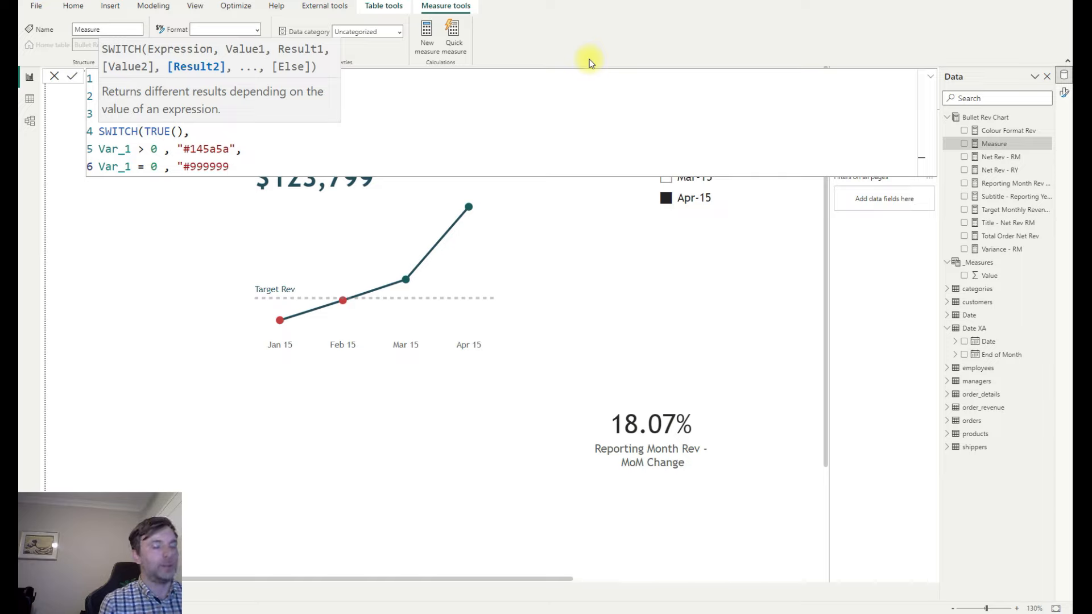
{"action": "type", "text": "\""}
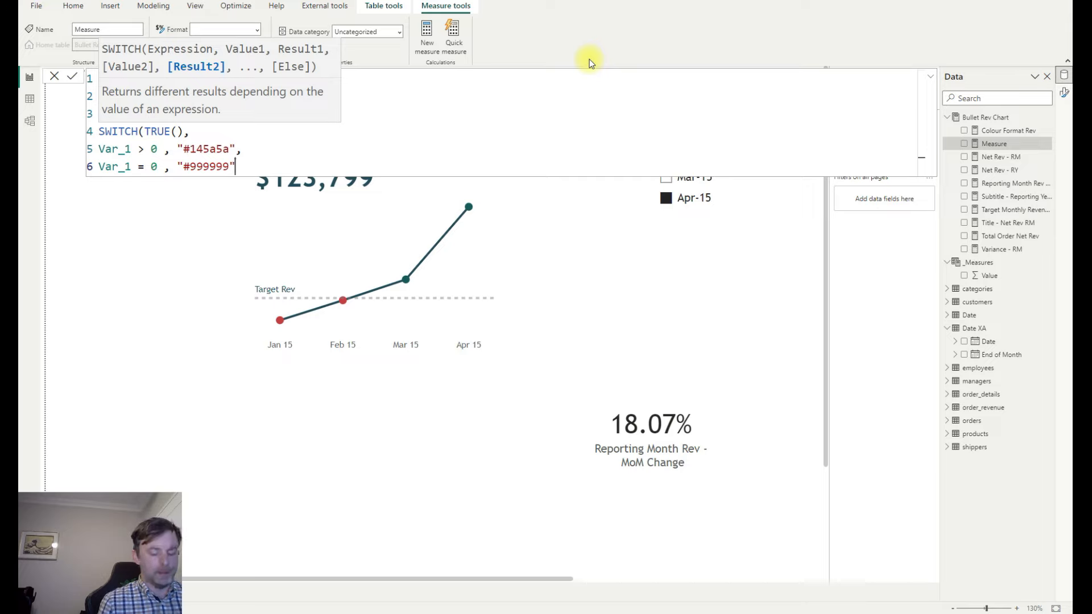
{"action": "type", "text": ","}
Add a third SWITCH case on line 7, returning "#C73D40" when Var_1 < 0.
{"action": "key", "text": "Return"}
{"action": "type", "text": "Var"}
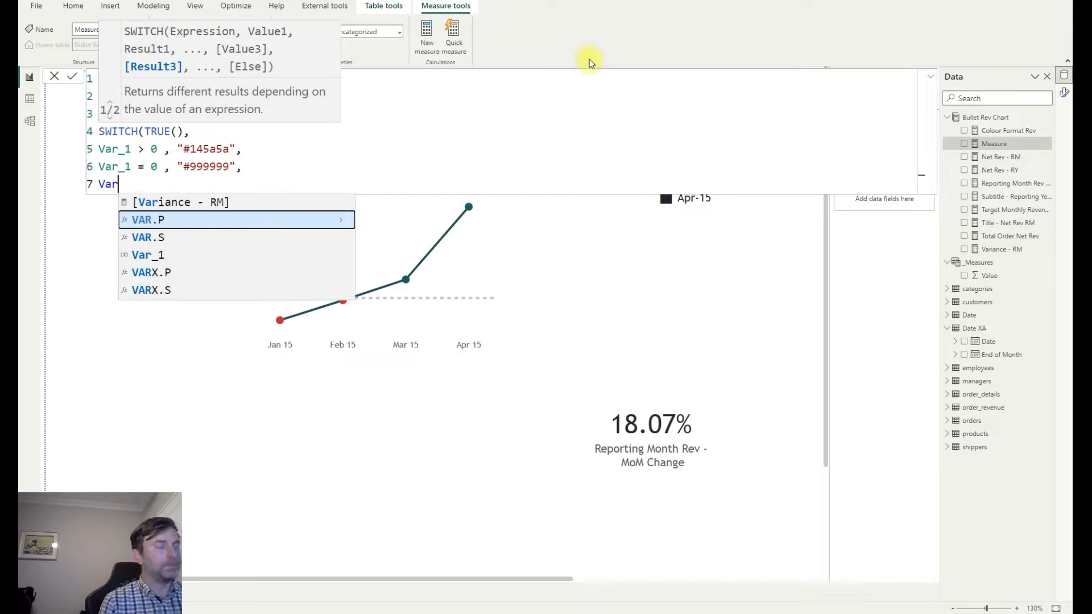
{"action": "type", "text": "_1 <0"}
{"action": "key", "text": "BackSpace"}
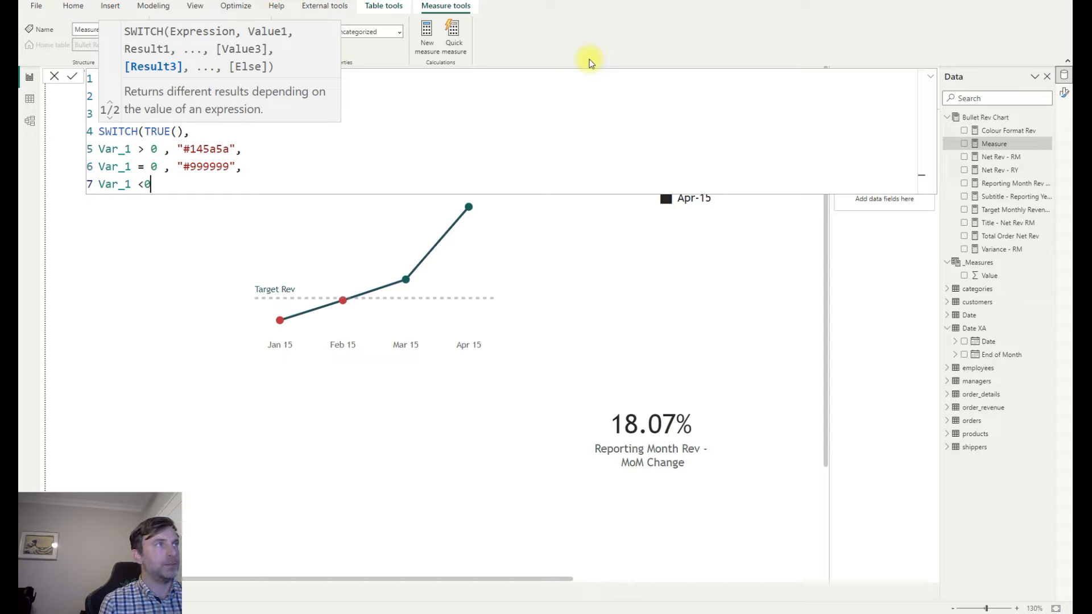
{"action": "type", "text": ", \""}
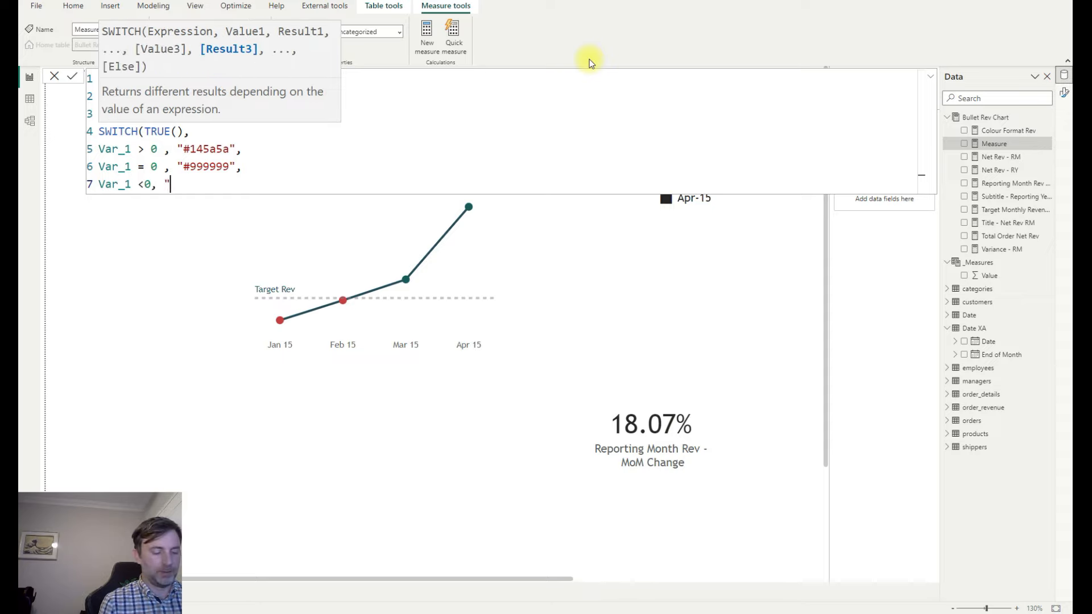
{"action": "type", "text": "#C"}
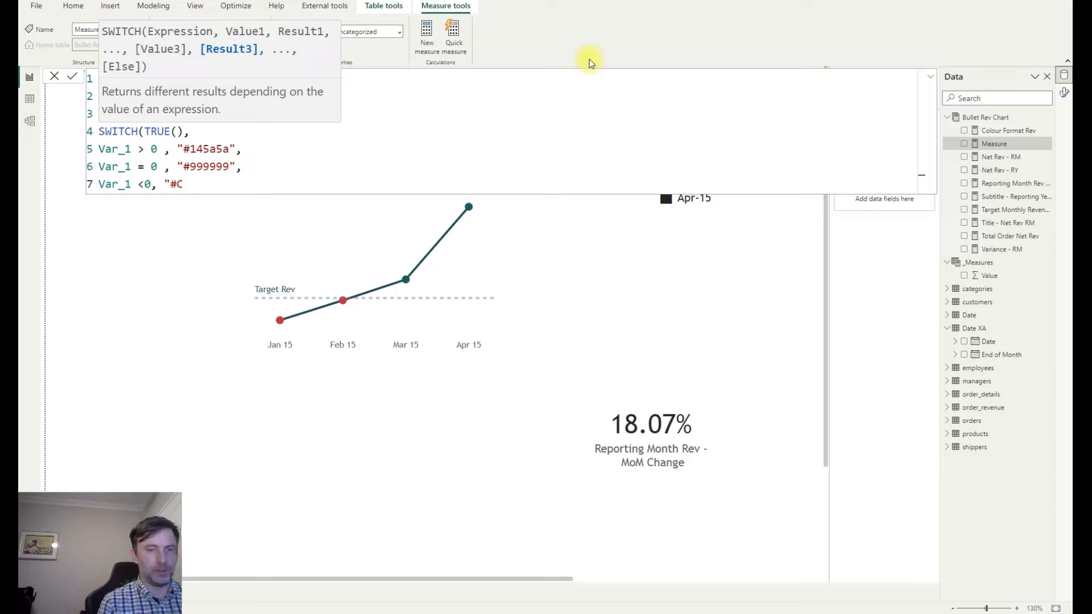
{"action": "type", "text": "73D40"}
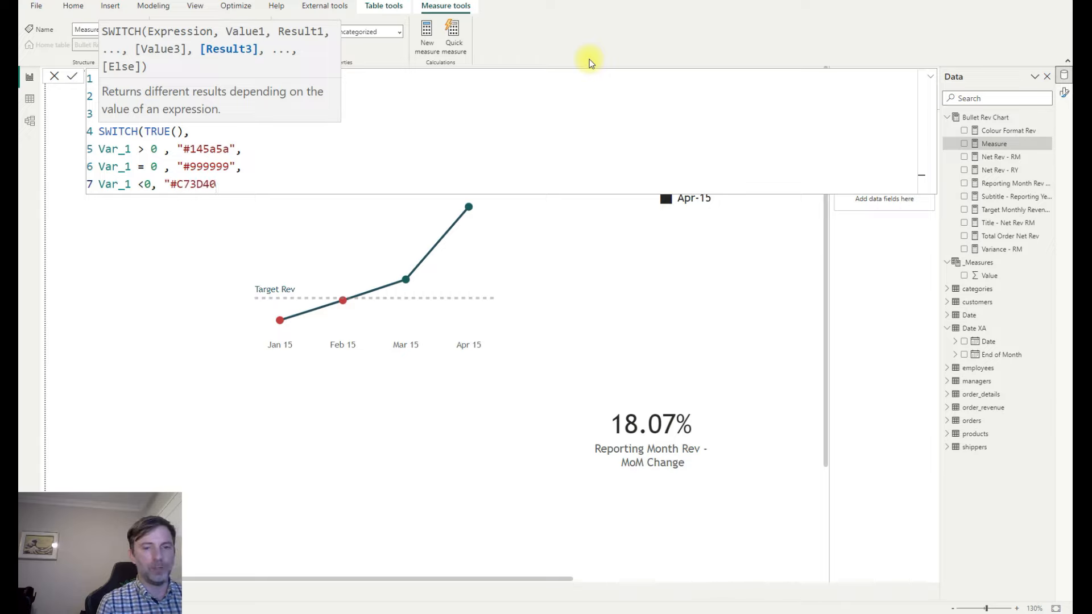
{"action": "type", "text": "\""}
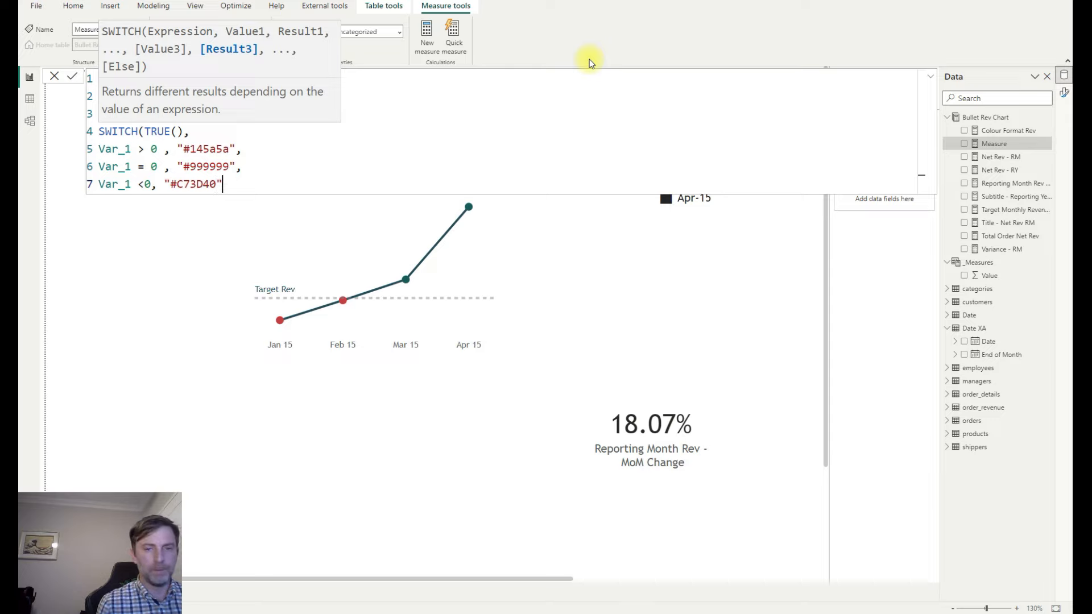
Finish the measure by returning Result, closing the SWITCH parenthesis and committing the formula.
{"action": "key", "text": "shift+Return"}
{"action": "type", "text": "Return"}
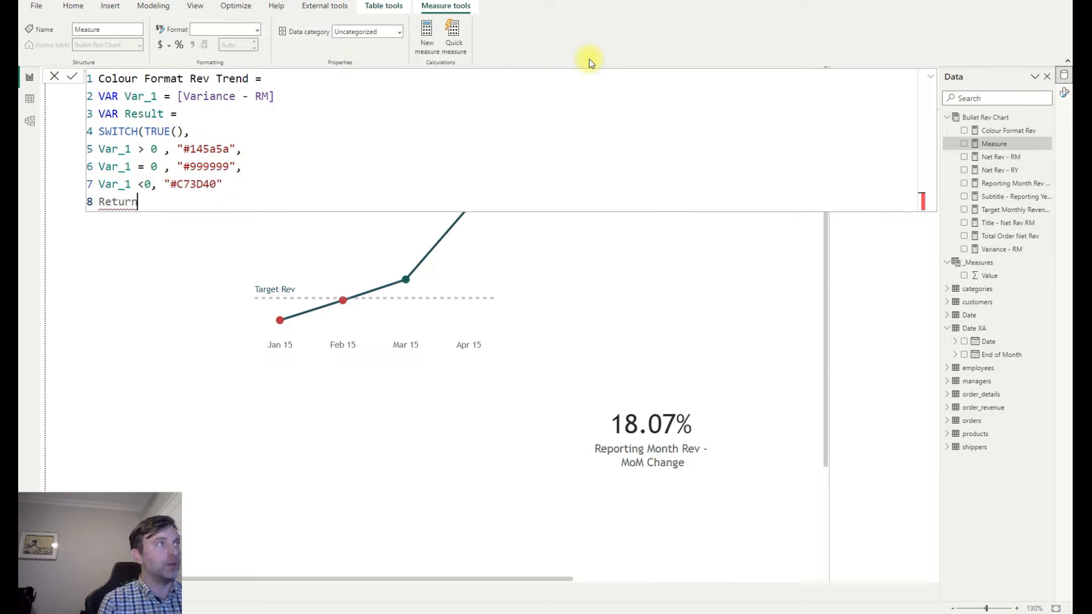
{"action": "key", "text": "shift+Return"}
{"action": "type", "text": "Result"}
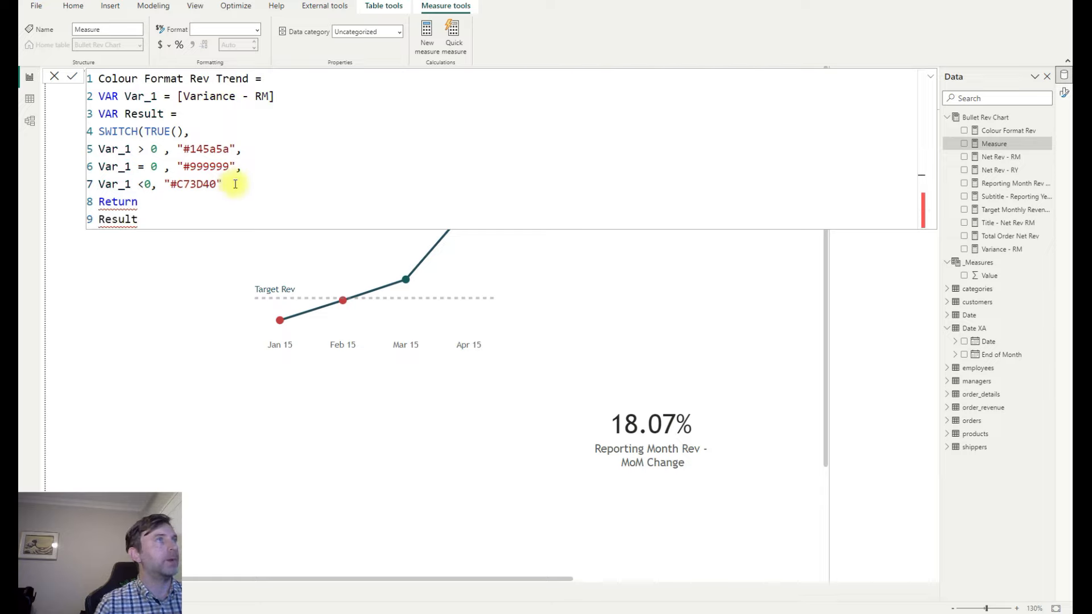
{"action": "type", "text": ")"}
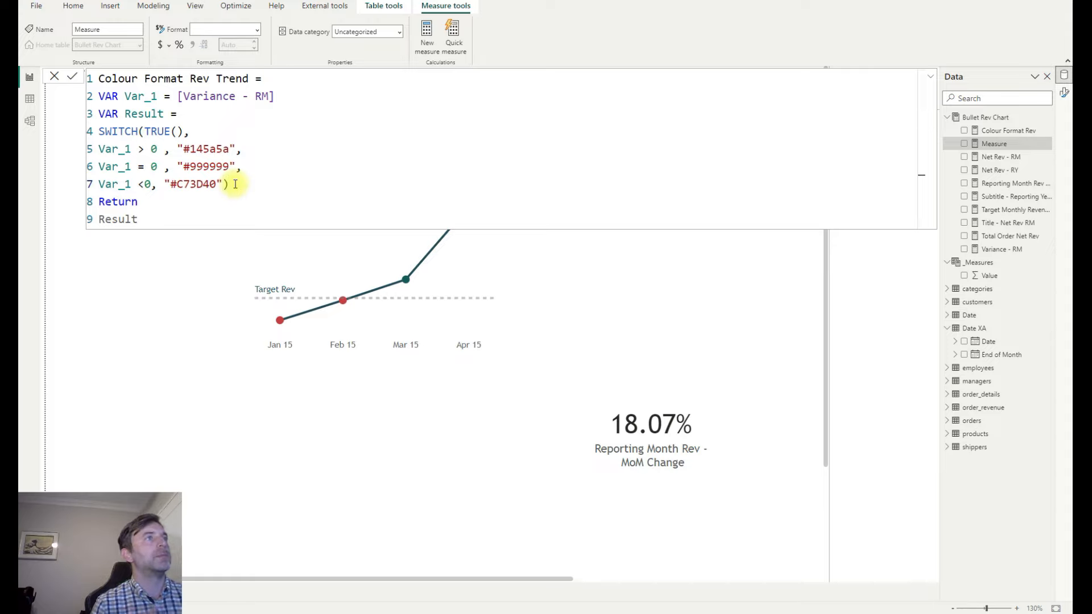
{"action": "key", "text": "Return"}
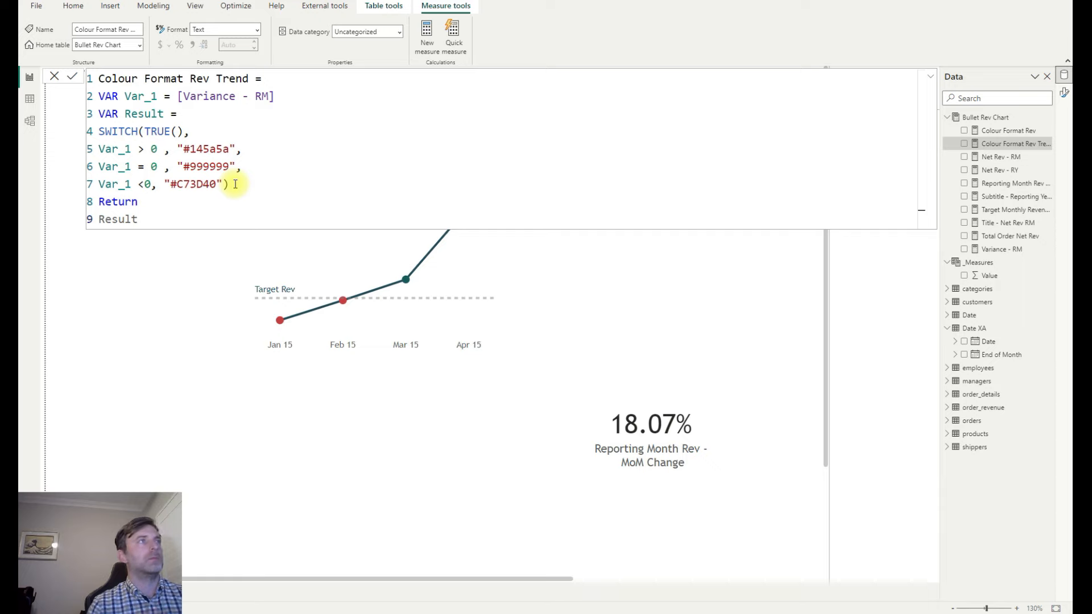
Turn on the subtitle for the revenue line chart and expand its formatting options.
{"action": "left_click", "coordinate": [693, 348]}
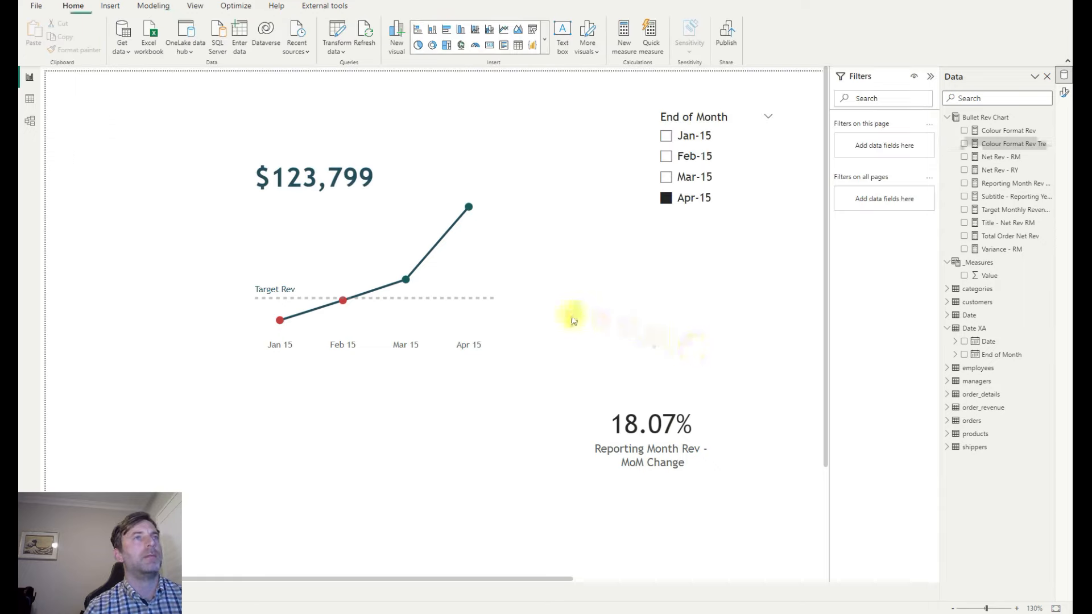
{"action": "left_click", "coordinate": [495, 264]}
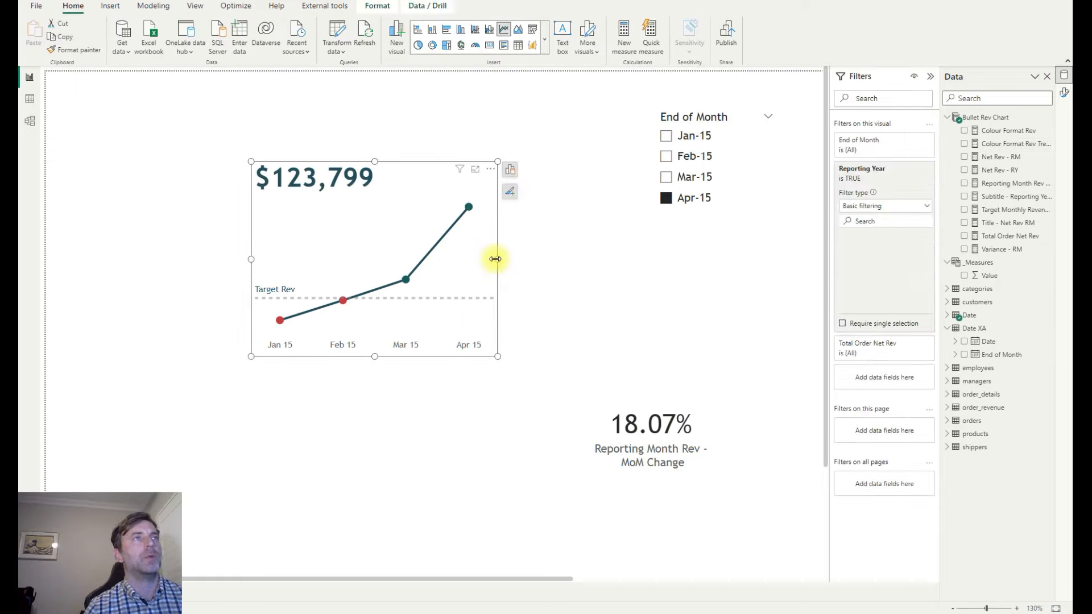
{"action": "left_click", "coordinate": [1063, 92]}
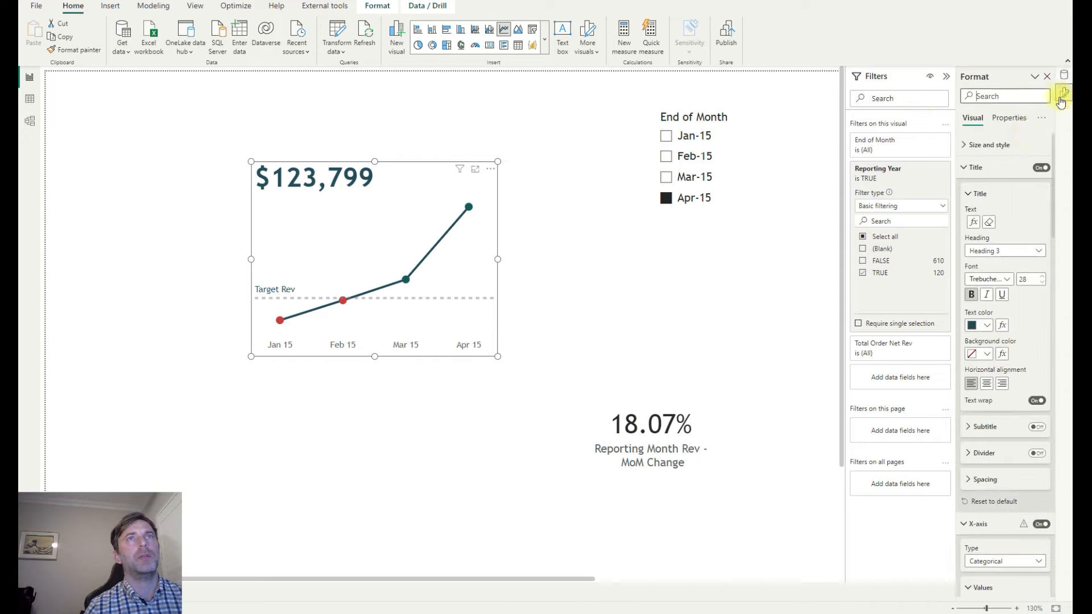
{"action": "left_click", "coordinate": [968, 194]}
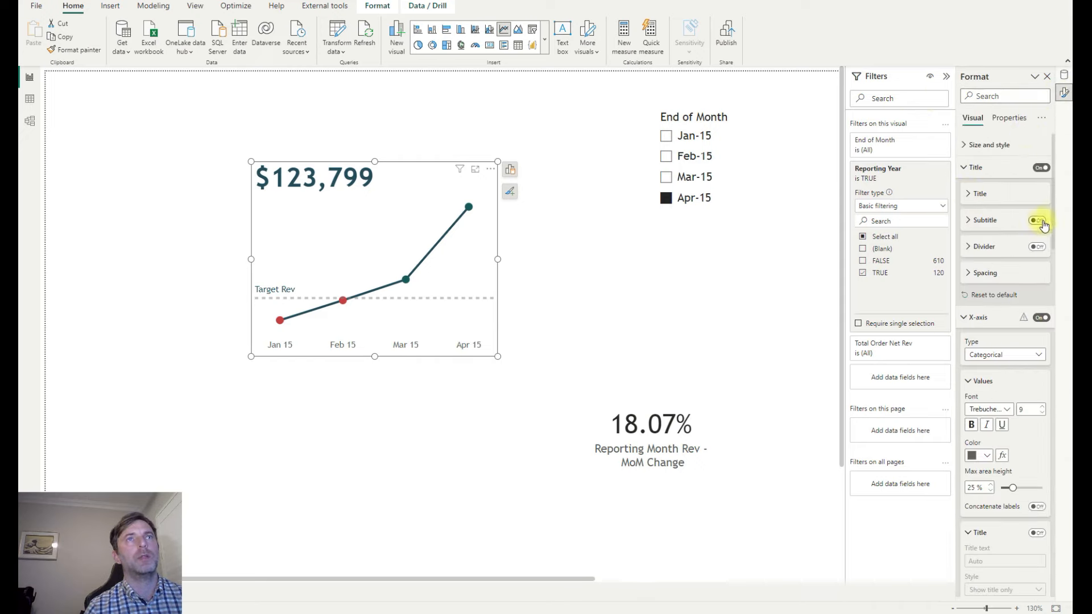
{"action": "left_click", "coordinate": [1043, 223]}
{"action": "left_click", "coordinate": [980, 225]}
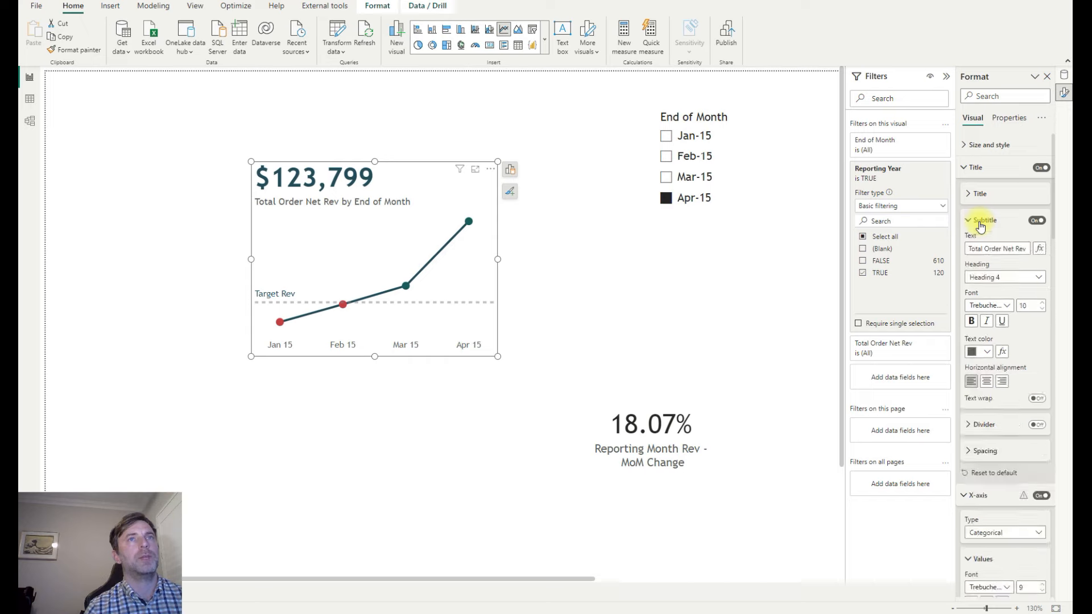
Base the chart's subtitle text on the field value of the Subtitle - Reporting Year Rev measure.
{"action": "left_click", "coordinate": [1038, 249]}
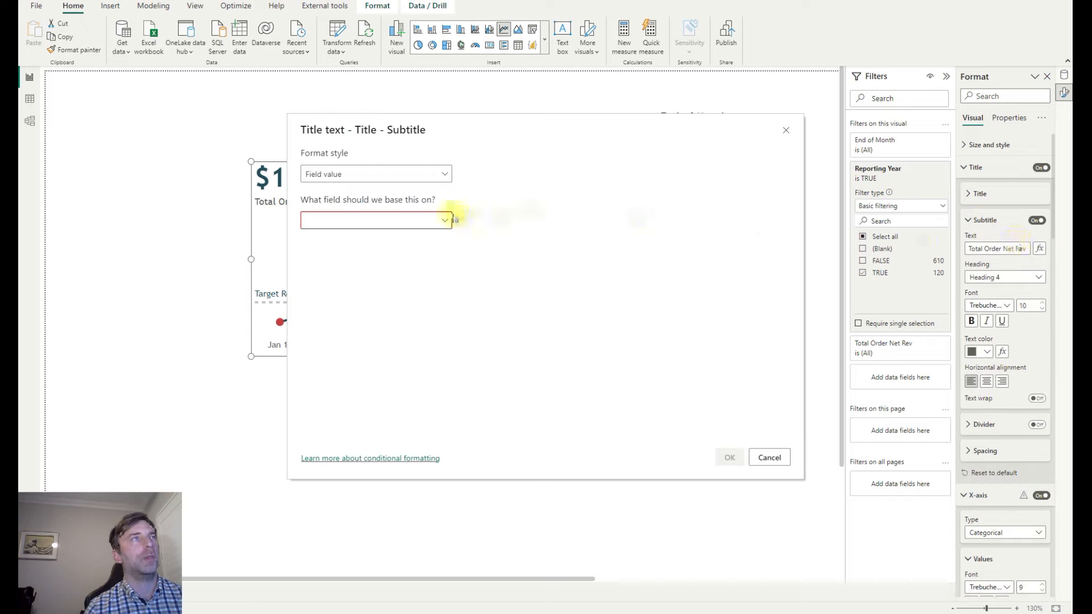
{"action": "left_click", "coordinate": [409, 220]}
{"action": "type", "text": "subti"}
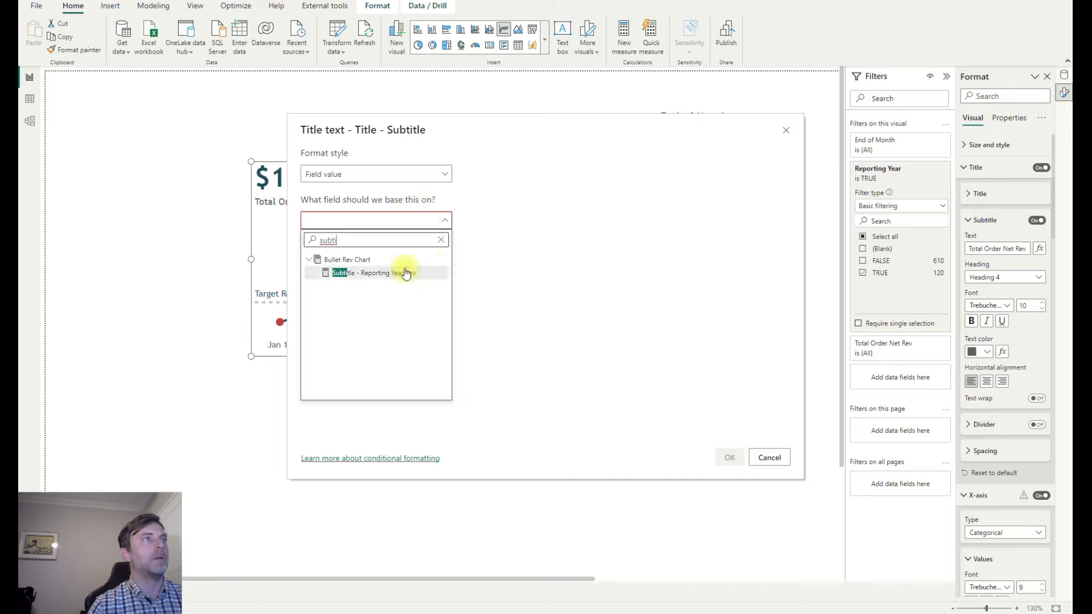
{"action": "left_click", "coordinate": [405, 273]}
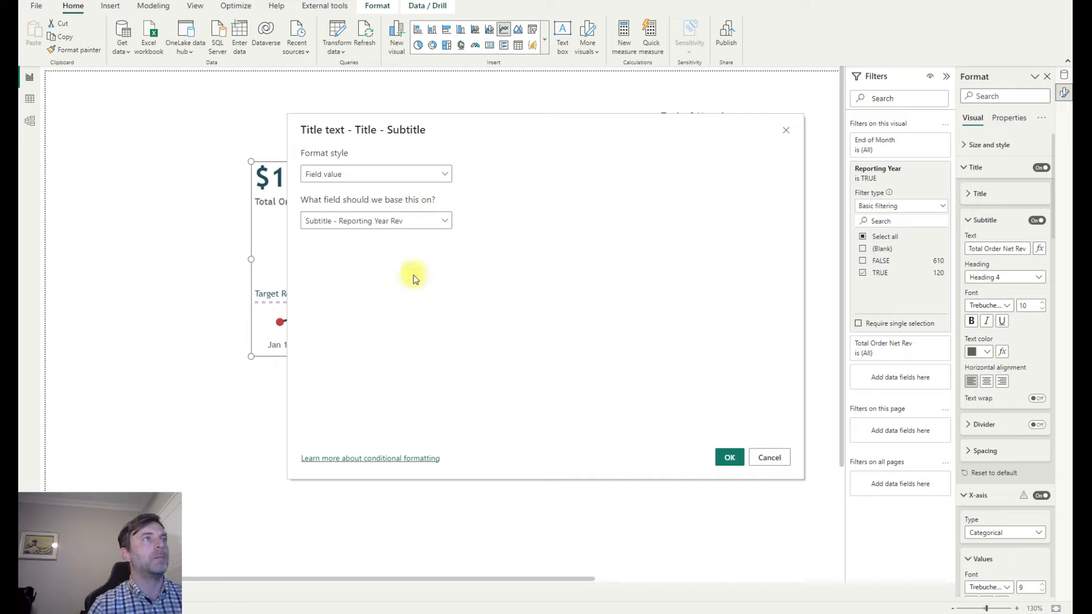
{"action": "left_click", "coordinate": [731, 458]}
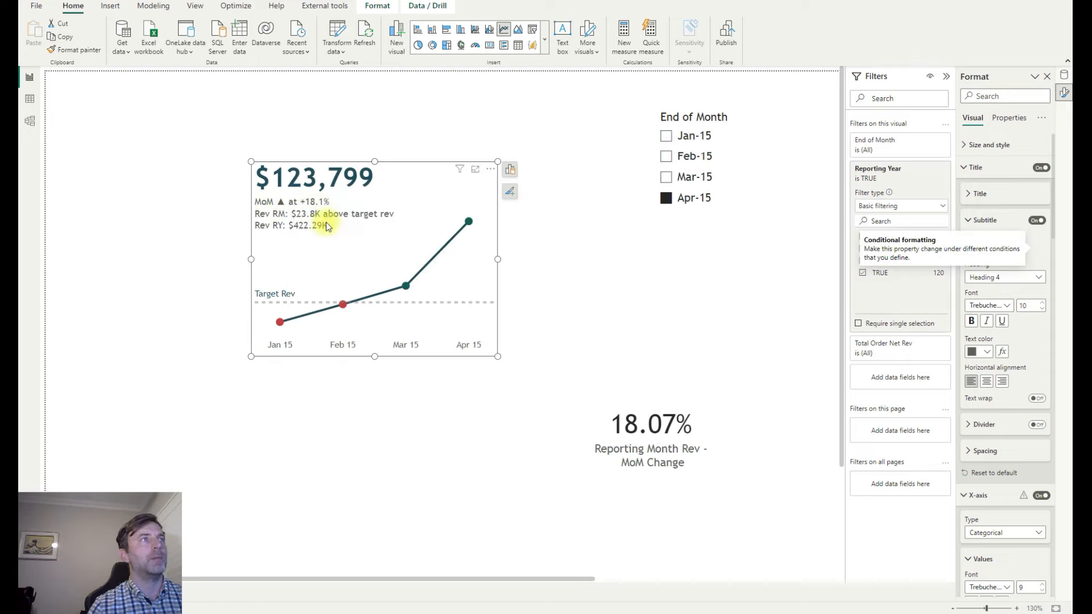
Filter the report through the months Jan-15 to Apr-15 to check the chart's title and subtitle, ending on Apr-15.
{"action": "left_click", "coordinate": [666, 176]}
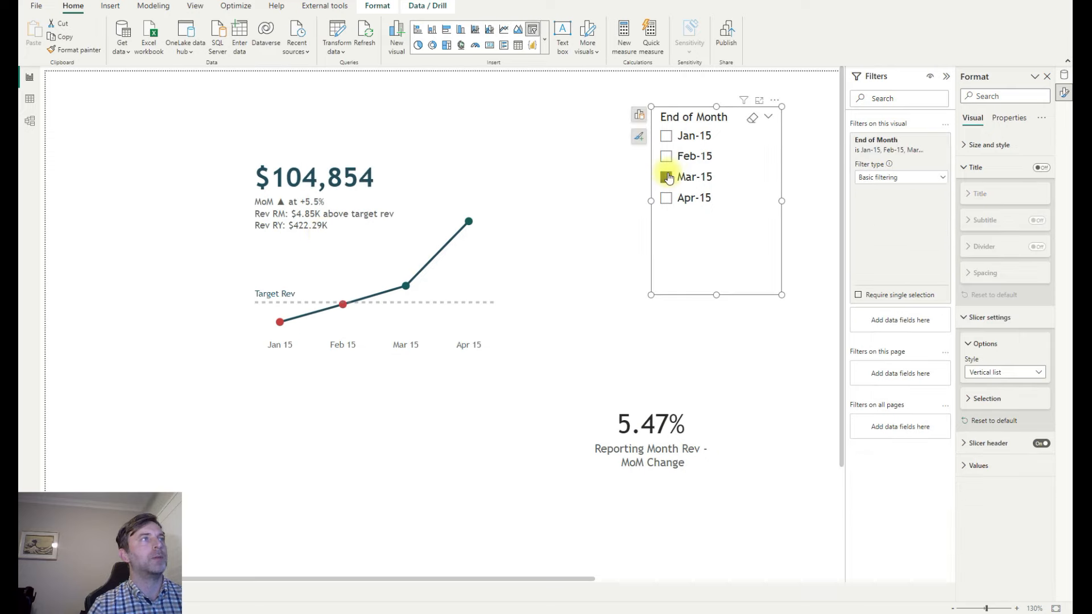
{"action": "left_click", "coordinate": [667, 157]}
{"action": "left_click", "coordinate": [666, 177]}
{"action": "left_click", "coordinate": [666, 198]}
{"action": "left_click", "coordinate": [666, 136]}
{"action": "left_click", "coordinate": [667, 157]}
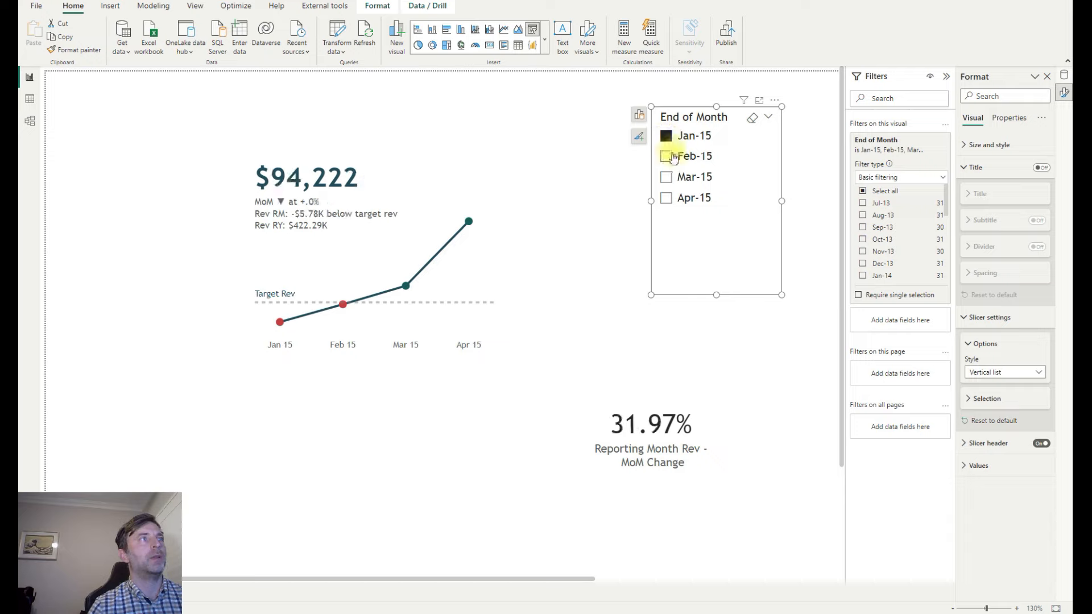
{"action": "left_click", "coordinate": [666, 177]}
{"action": "left_click", "coordinate": [667, 198]}
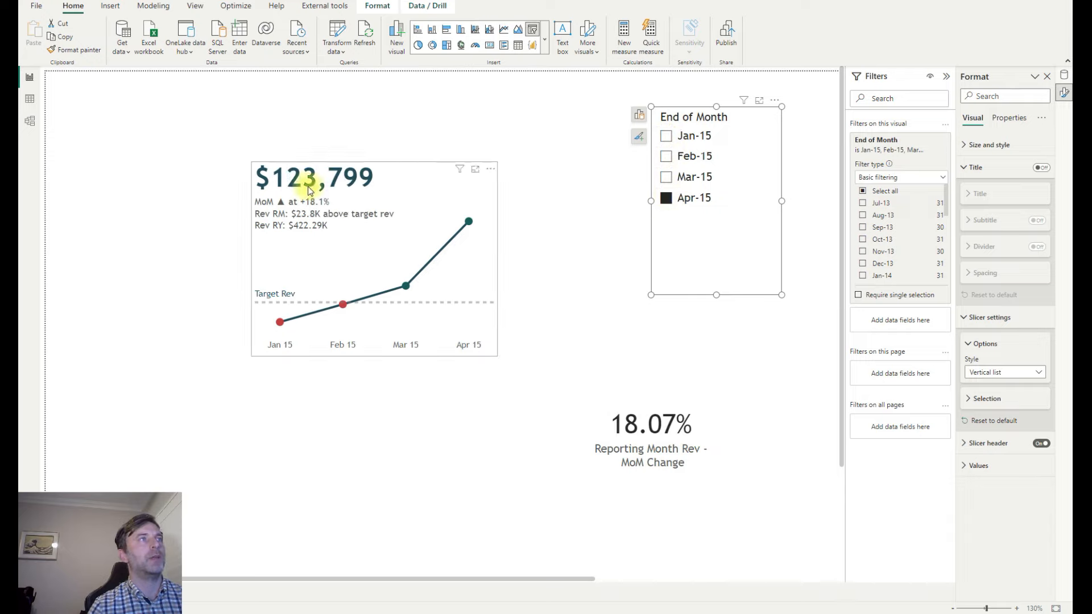
{"action": "left_click", "coordinate": [667, 177]}
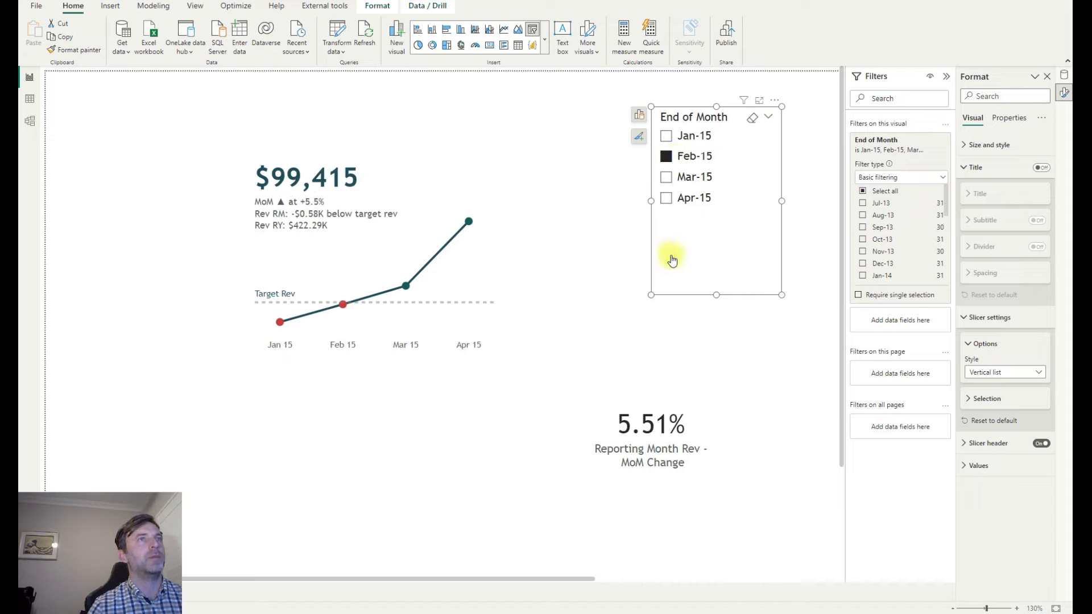
{"action": "left_click", "coordinate": [668, 177]}
{"action": "left_click", "coordinate": [665, 199]}
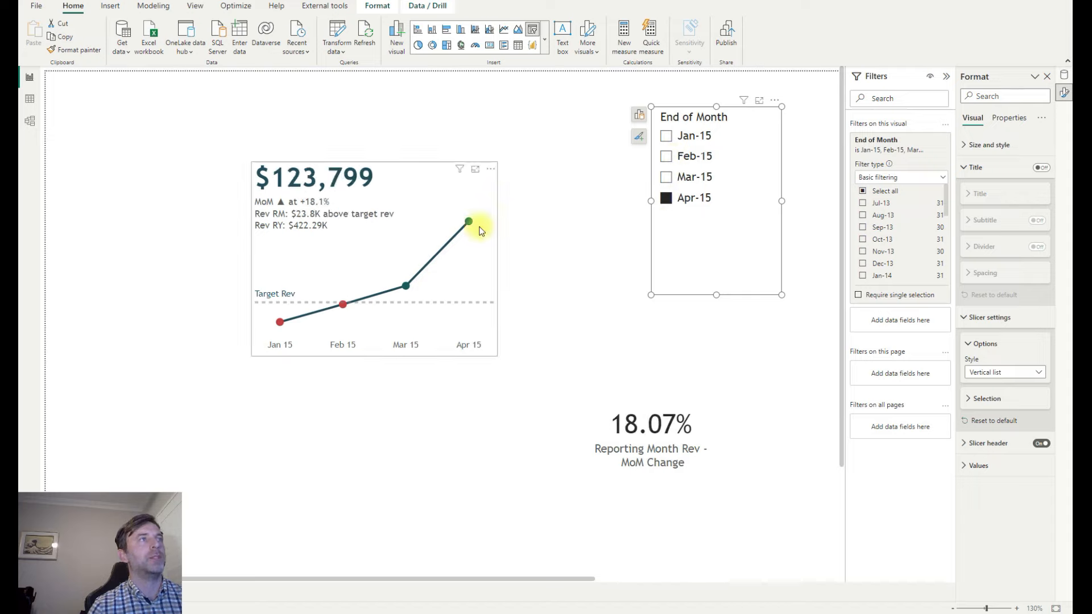
Set the chart subtitle's text colour by field value, based on the Colour Format Rev Trend measure.
{"action": "left_click", "coordinate": [496, 240]}
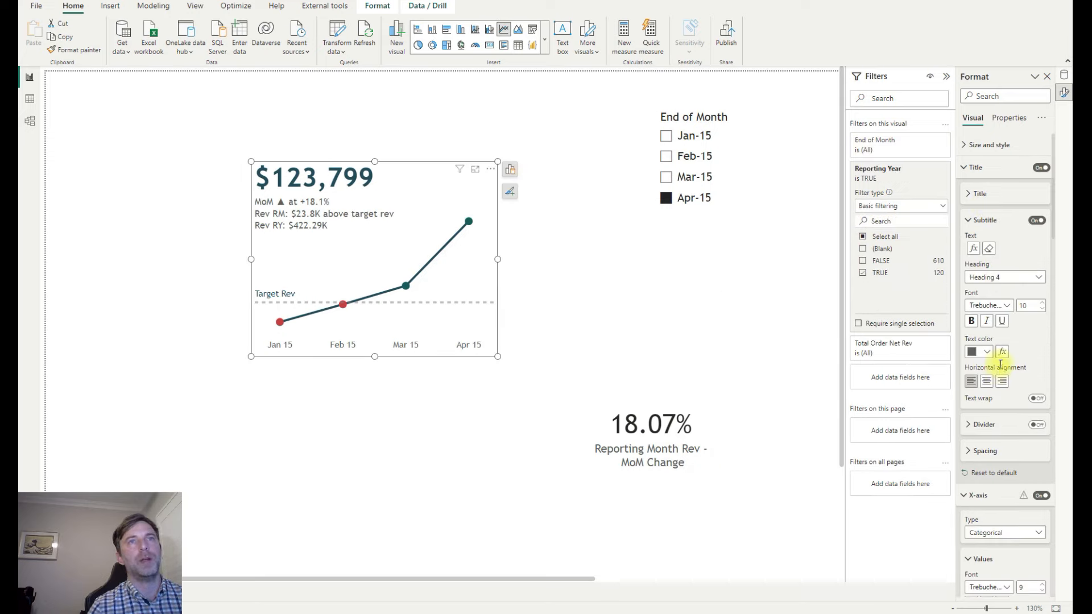
{"action": "left_click", "coordinate": [1006, 353]}
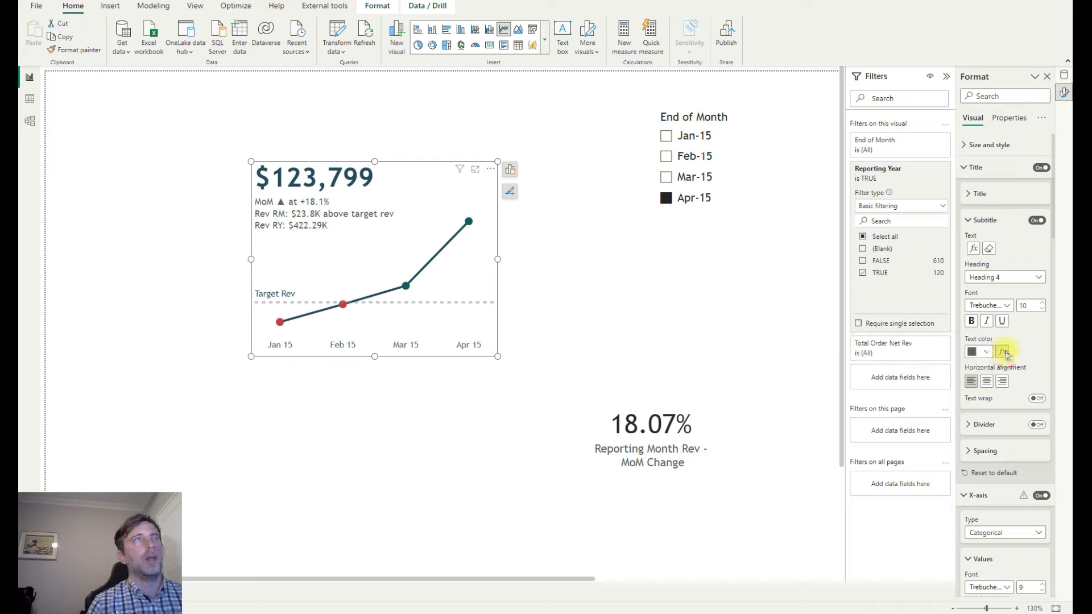
{"action": "left_click", "coordinate": [426, 174]}
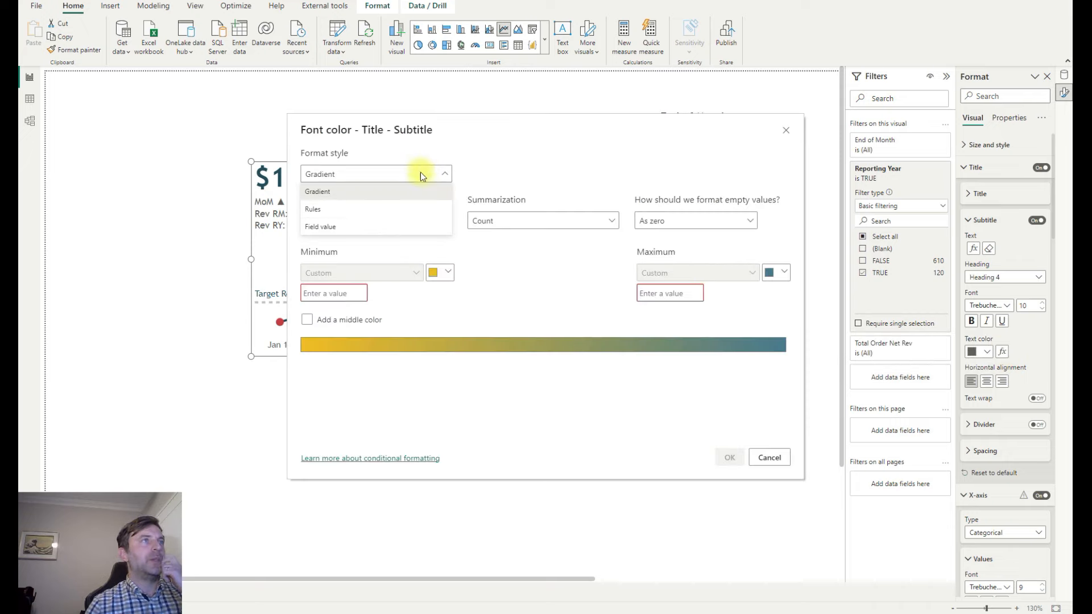
{"action": "left_click", "coordinate": [389, 225]}
{"action": "left_click", "coordinate": [386, 220]}
{"action": "type", "text": "colo"}
{"action": "left_click", "coordinate": [398, 284]}
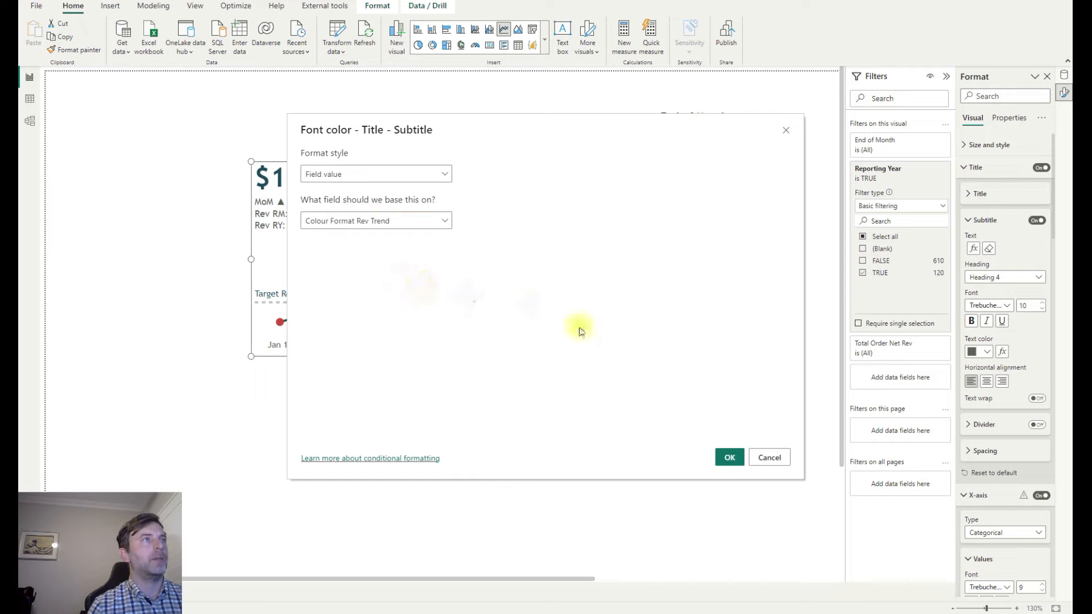
{"action": "left_click", "coordinate": [727, 456]}
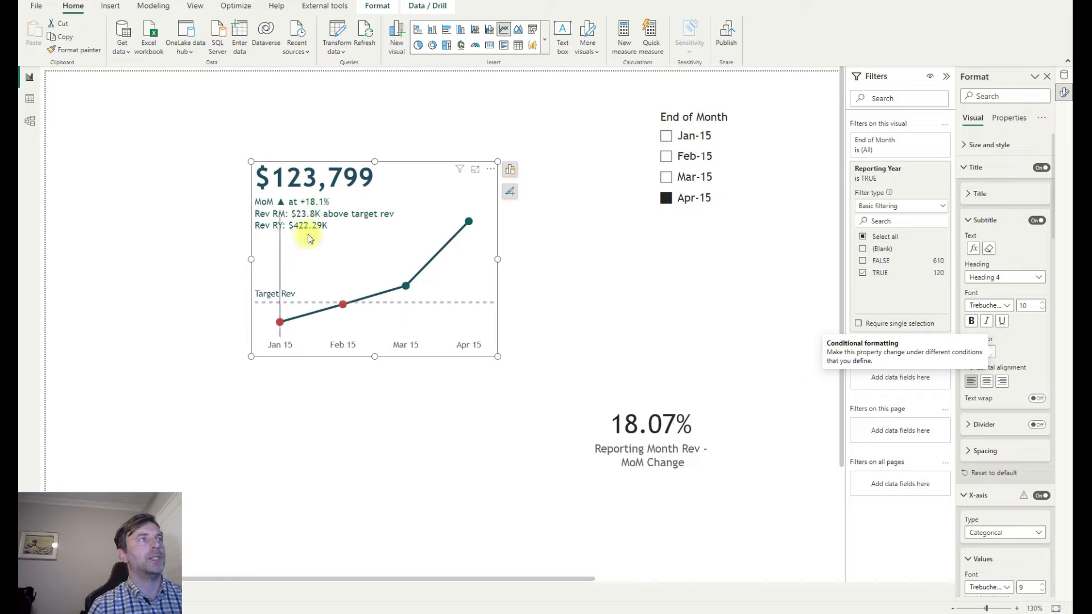
Check the subtitle's colour by filtering the report to Feb-15 and finally to Mar-15.
{"action": "left_click", "coordinate": [666, 178]}
{"action": "left_click", "coordinate": [666, 156]}
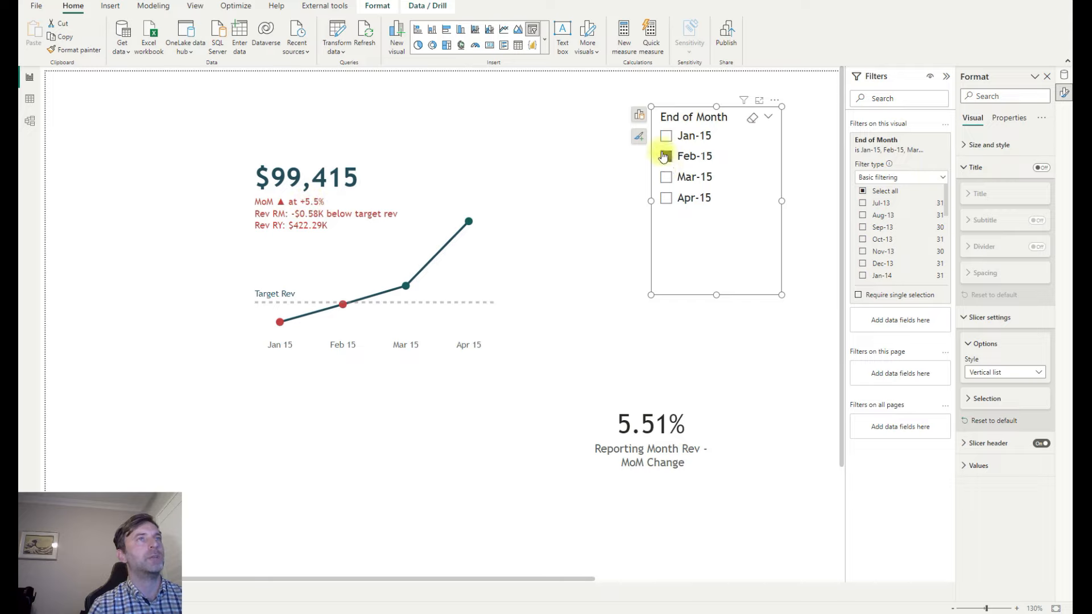
{"action": "left_click", "coordinate": [667, 177]}
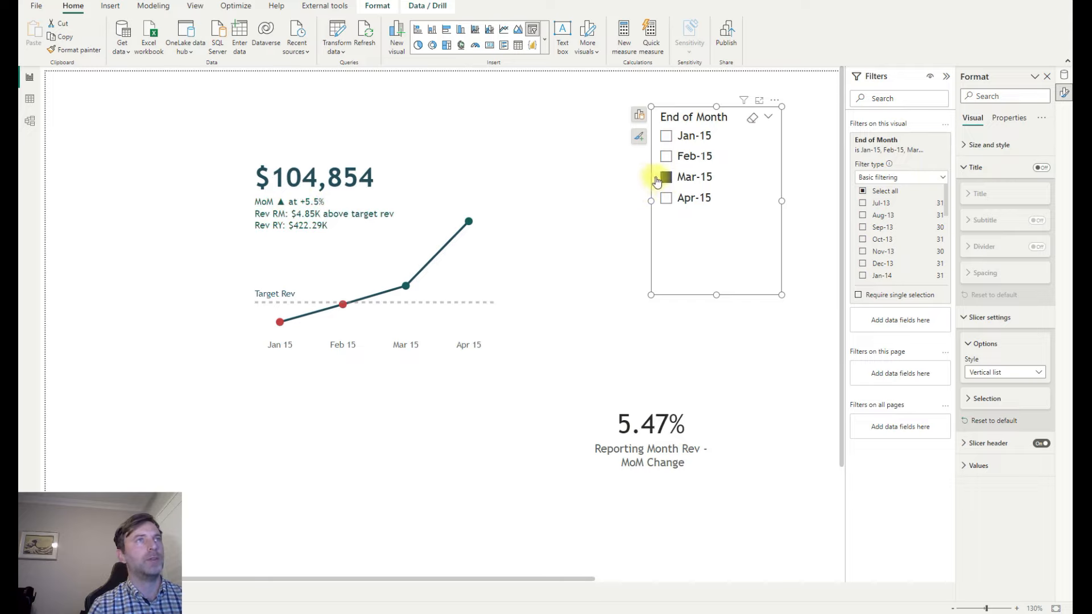
Set the revenue line chart's left padding to 15 px.
{"action": "left_click", "coordinate": [494, 213]}
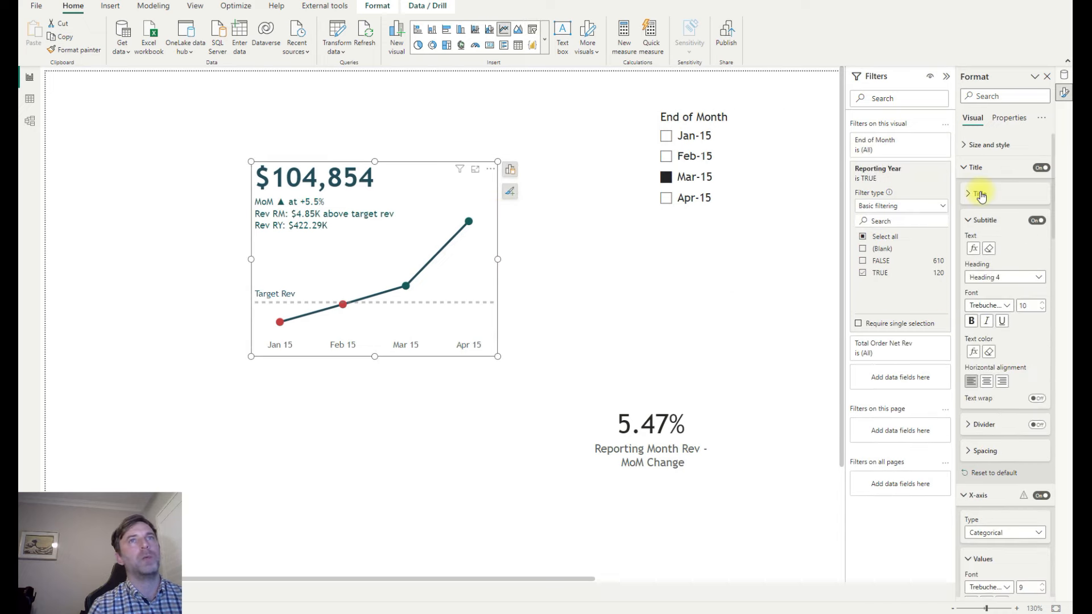
{"action": "left_click", "coordinate": [989, 149]}
{"action": "left_click", "coordinate": [990, 330]}
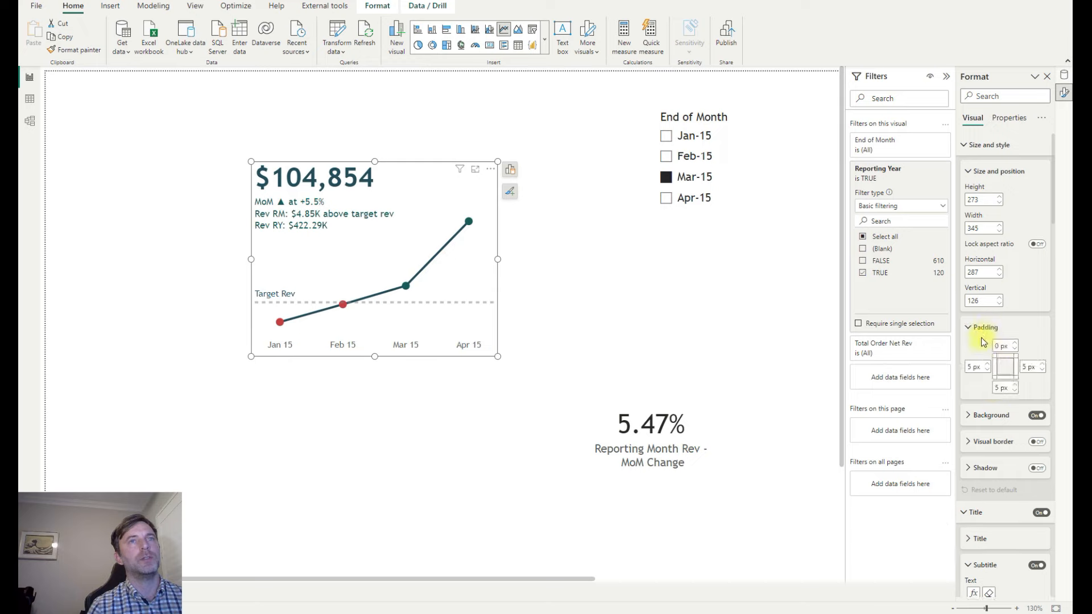
{"action": "left_click", "coordinate": [987, 365]}
{"action": "left_click", "coordinate": [988, 365]}
{"action": "left_click", "coordinate": [987, 365]}
{"action": "left_click", "coordinate": [987, 365]}
{"action": "left_click", "coordinate": [987, 365]}
{"action": "left_click", "coordinate": [987, 365]}
{"action": "left_click", "coordinate": [988, 366]}
{"action": "left_click", "coordinate": [987, 365]}
{"action": "left_click", "coordinate": [987, 365]}
{"action": "left_click", "coordinate": [987, 366]}
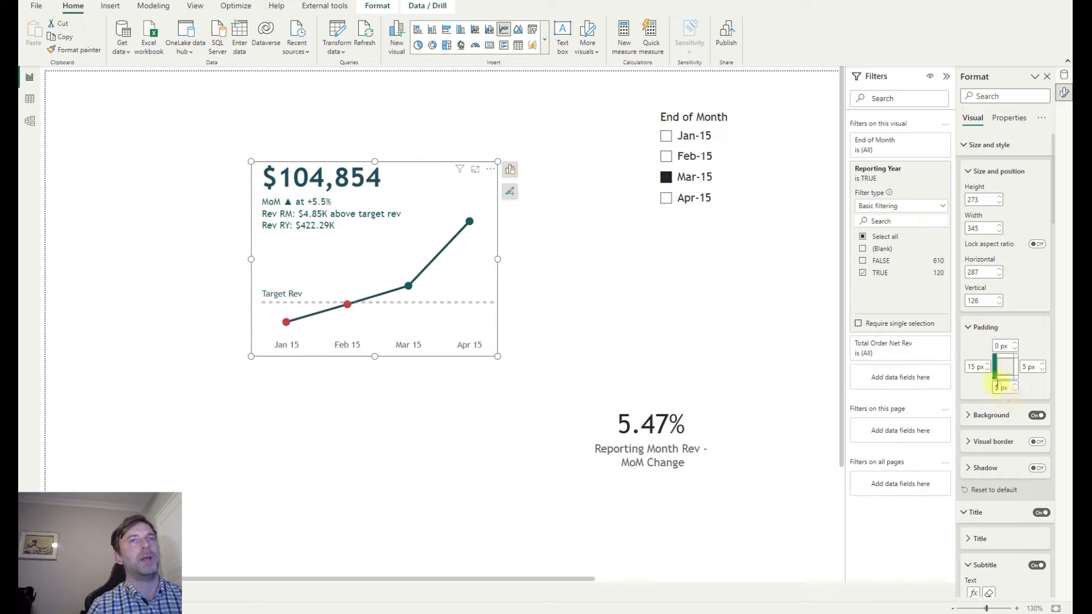
Set the revenue line chart's right padding to 15 px.
{"action": "left_click", "coordinate": [1043, 364]}
{"action": "left_click", "coordinate": [1043, 364]}
{"action": "left_click", "coordinate": [1043, 364]}
{"action": "left_click", "coordinate": [1043, 364]}
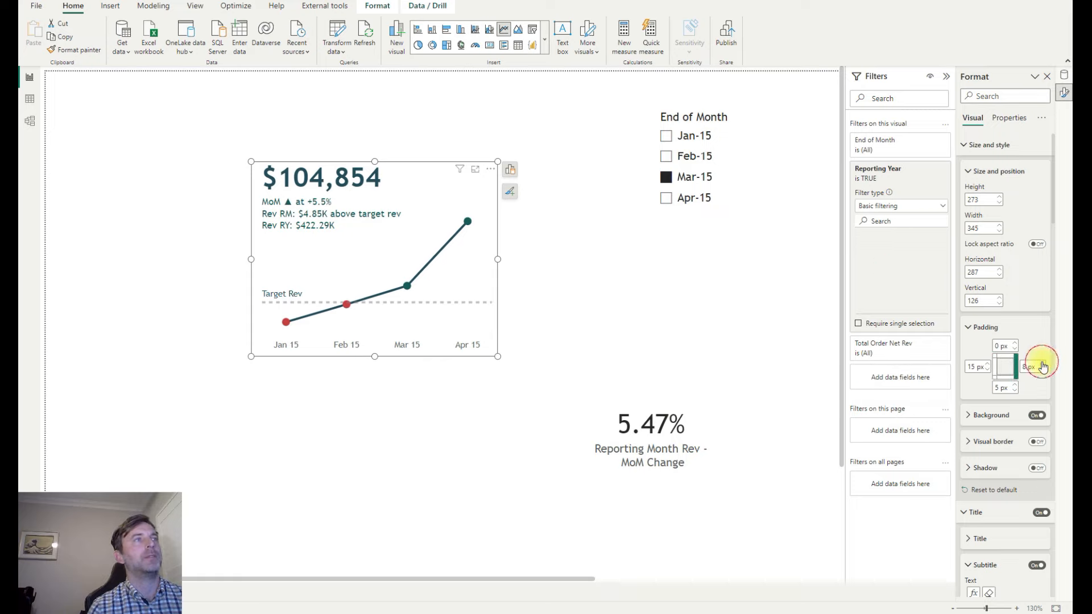
{"action": "left_click", "coordinate": [1043, 364]}
{"action": "left_click", "coordinate": [1043, 364]}
{"action": "left_click", "coordinate": [1043, 363]}
{"action": "left_click", "coordinate": [1043, 364]}
{"action": "left_click", "coordinate": [1043, 364]}
{"action": "left_click", "coordinate": [1043, 364]}
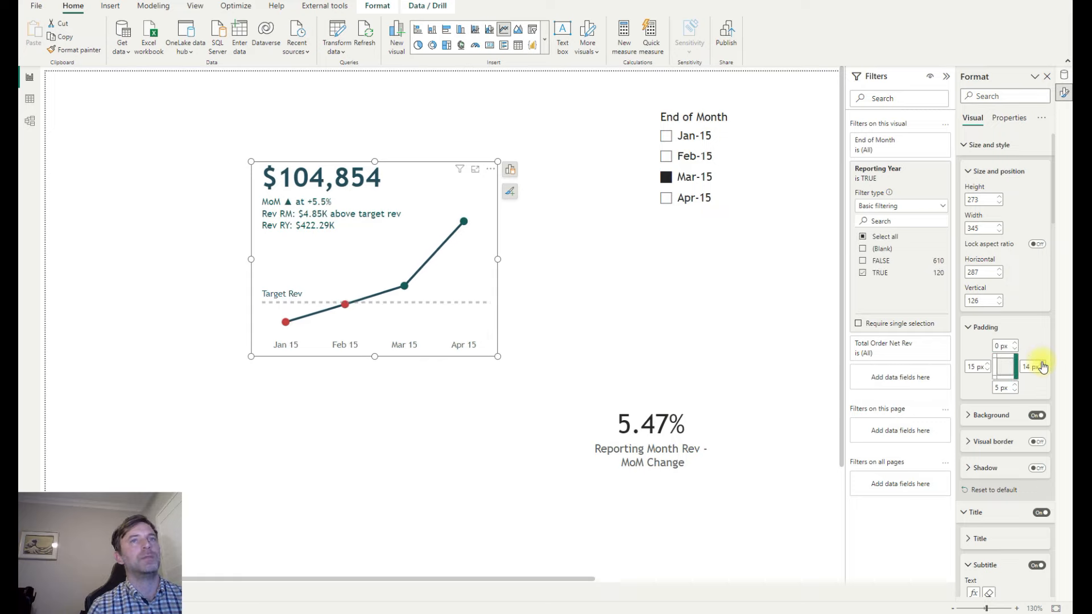
Set the revenue line chart's top padding to 6 px.
{"action": "left_click", "coordinate": [1015, 344]}
{"action": "left_click", "coordinate": [1015, 344]}
{"action": "left_click", "coordinate": [1016, 344]}
{"action": "left_click", "coordinate": [1016, 344]}
{"action": "left_click", "coordinate": [1015, 344]}
{"action": "left_click", "coordinate": [1015, 343]}
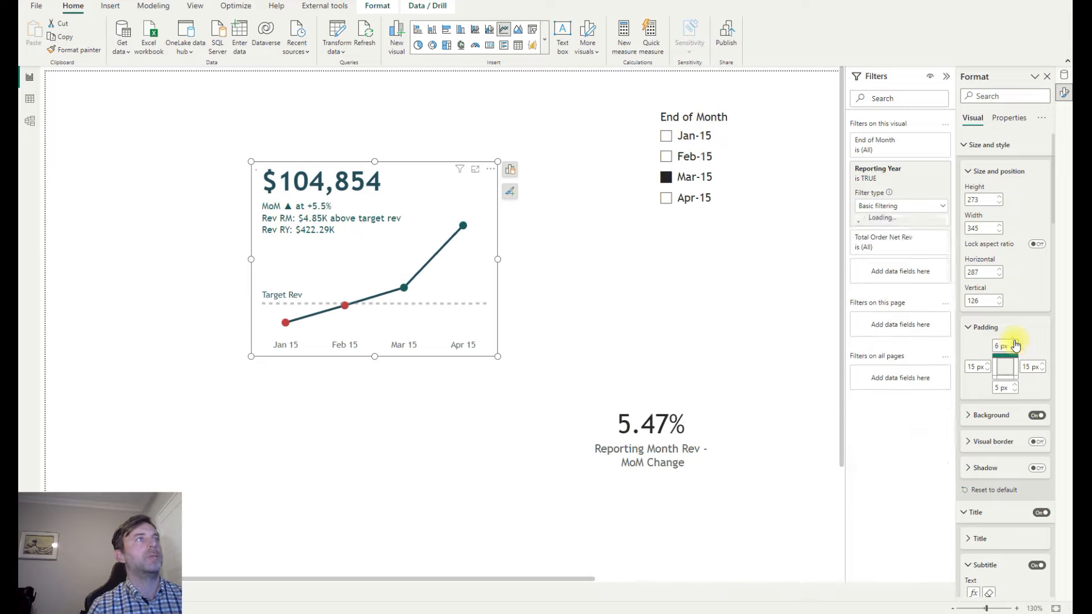
{"action": "left_click", "coordinate": [649, 332]}
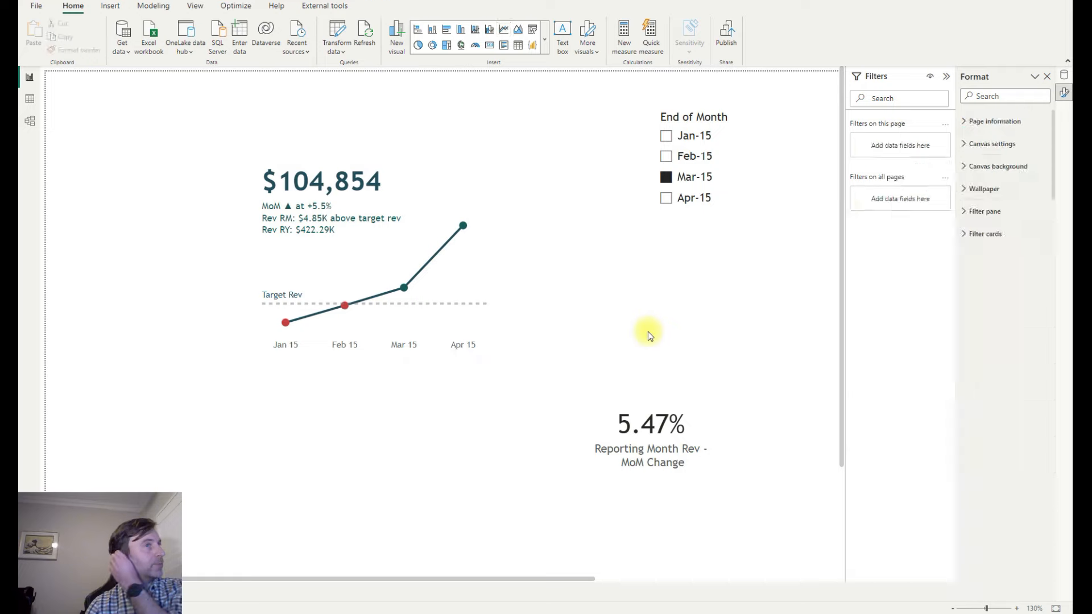
Turn on the line chart's visual border and colour it with the medium slate-blue theme colour.
{"action": "left_click", "coordinate": [497, 286]}
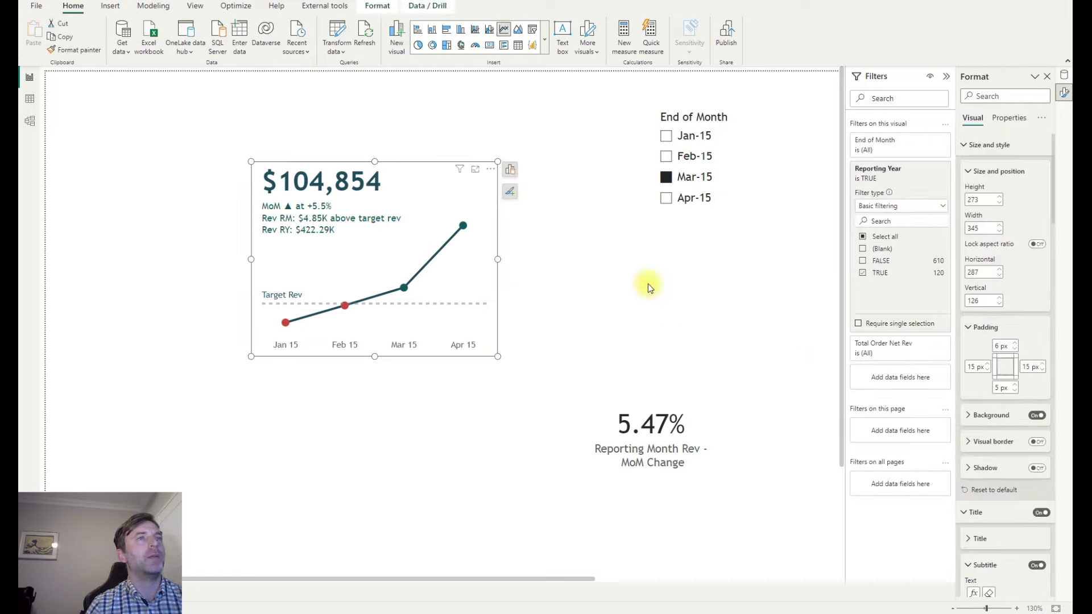
{"action": "left_click", "coordinate": [974, 145]}
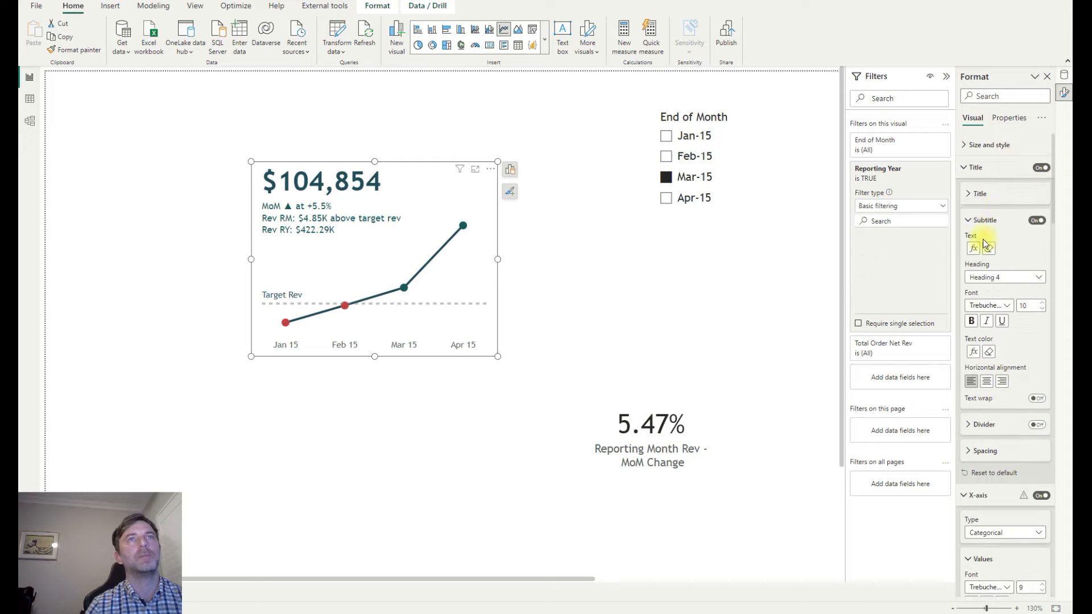
{"action": "left_click", "coordinate": [973, 168]}
{"action": "left_click", "coordinate": [977, 190]}
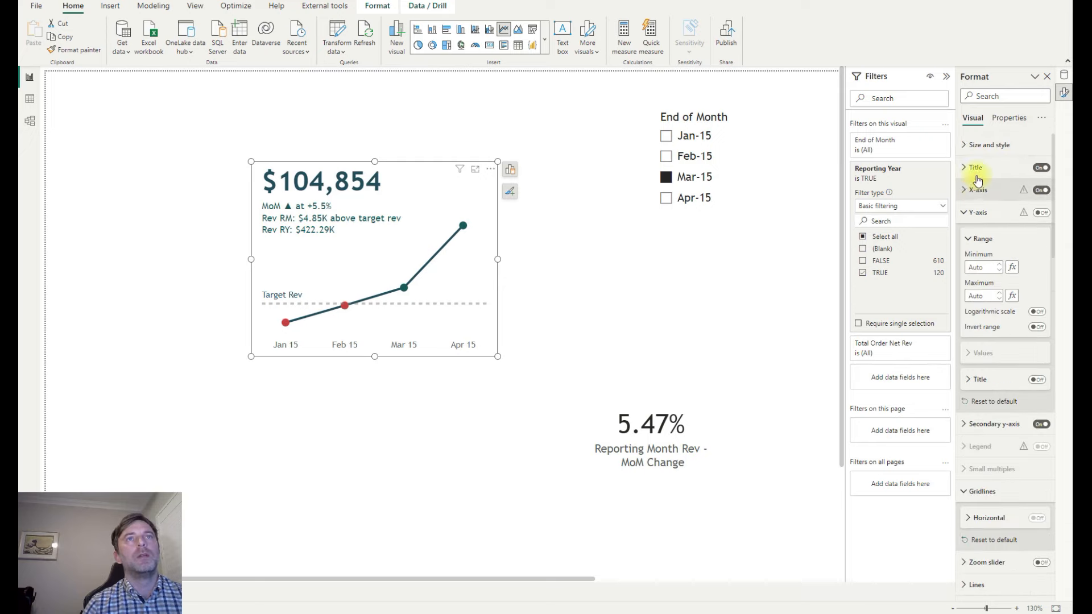
{"action": "left_click", "coordinate": [980, 145]}
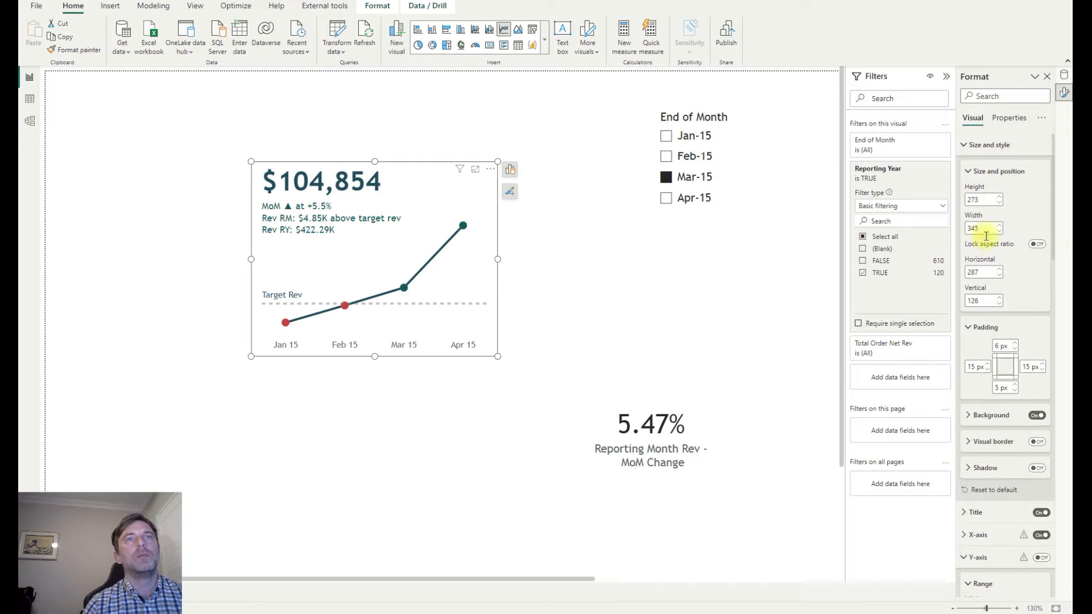
{"action": "left_click", "coordinate": [1035, 443]}
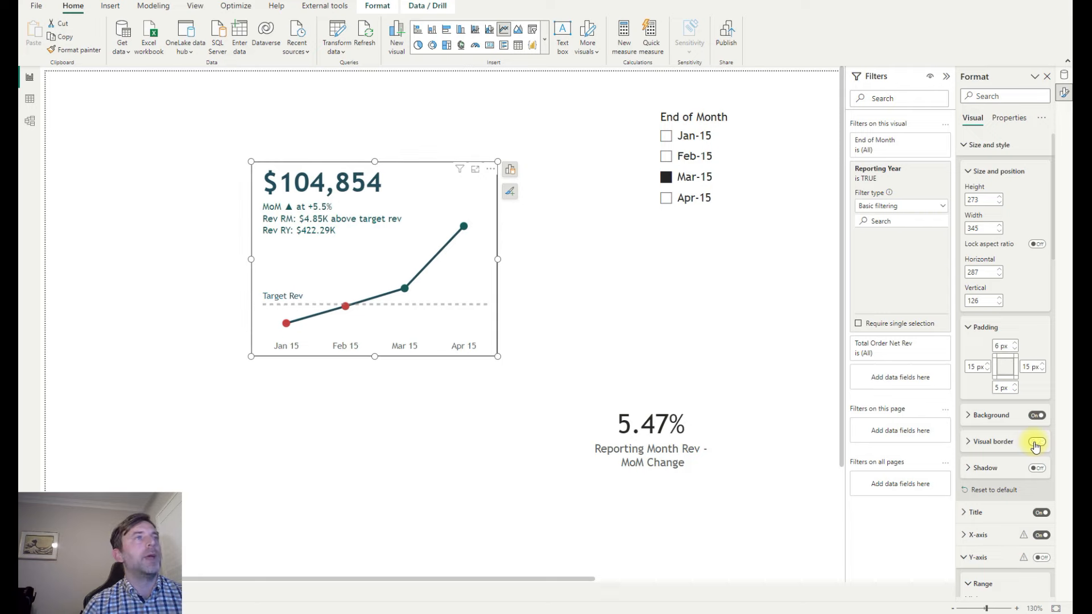
{"action": "left_click", "coordinate": [991, 442]}
{"action": "left_click", "coordinate": [987, 470]}
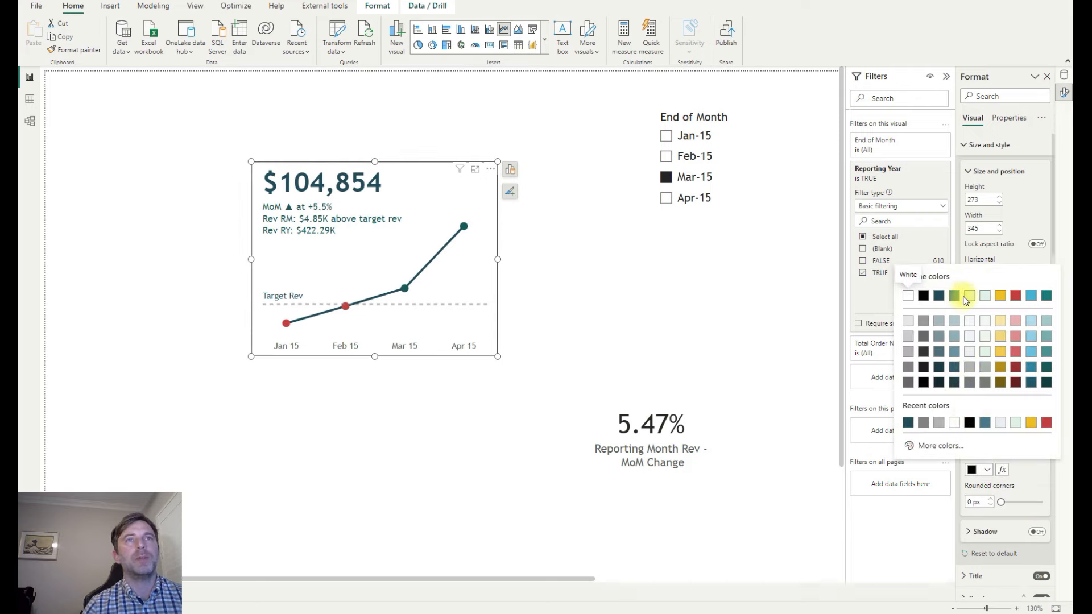
{"action": "left_click", "coordinate": [954, 297]}
{"action": "left_click", "coordinate": [563, 347]}
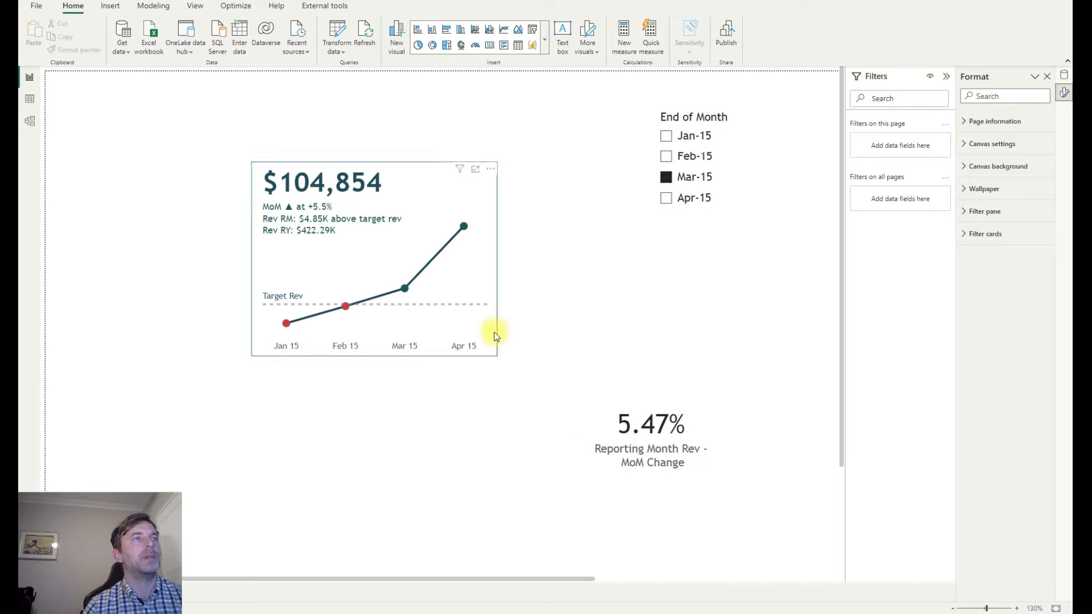
Turn on the line chart's shadow and give it the light tint of the slate-blue theme colour.
{"action": "left_click", "coordinate": [496, 337]}
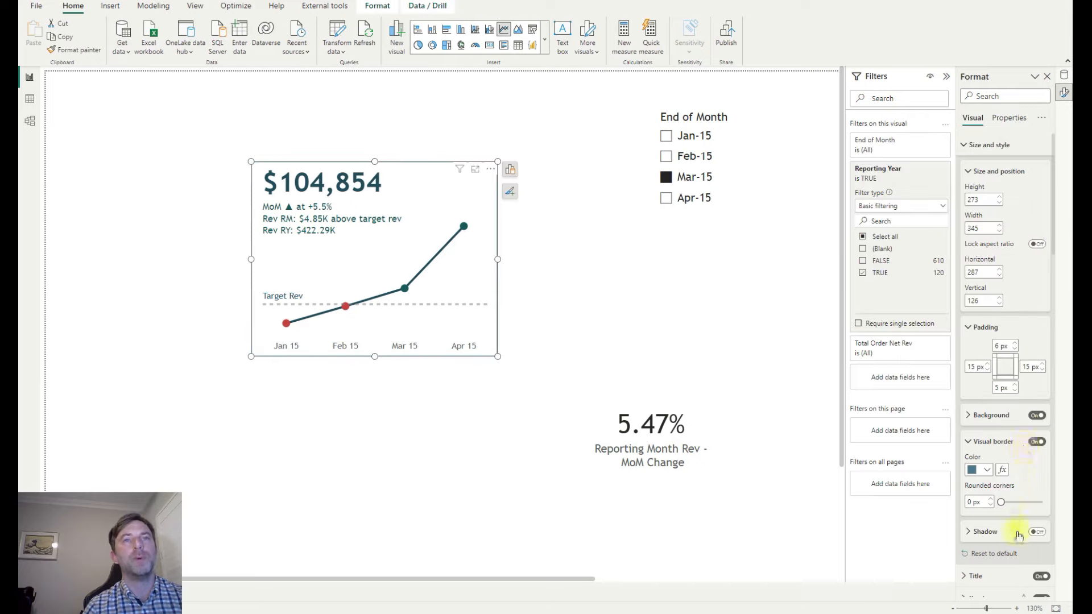
{"action": "left_click", "coordinate": [1036, 532]}
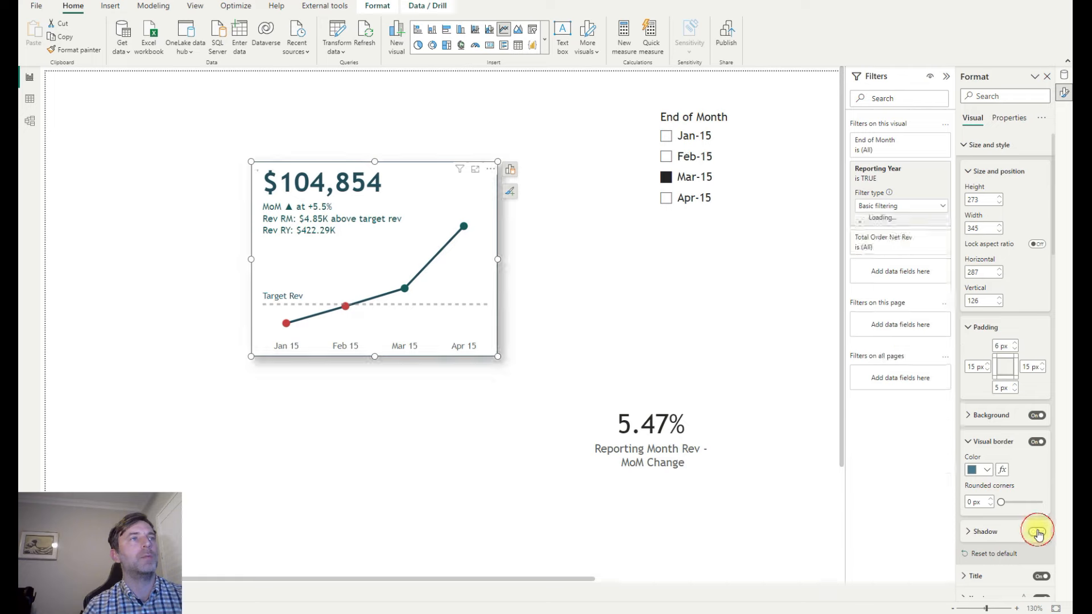
{"action": "left_click", "coordinate": [994, 530]}
{"action": "scroll", "coordinate": [1000, 511], "scroll_direction": "down", "scroll_amount": 4}
{"action": "left_click", "coordinate": [984, 350]}
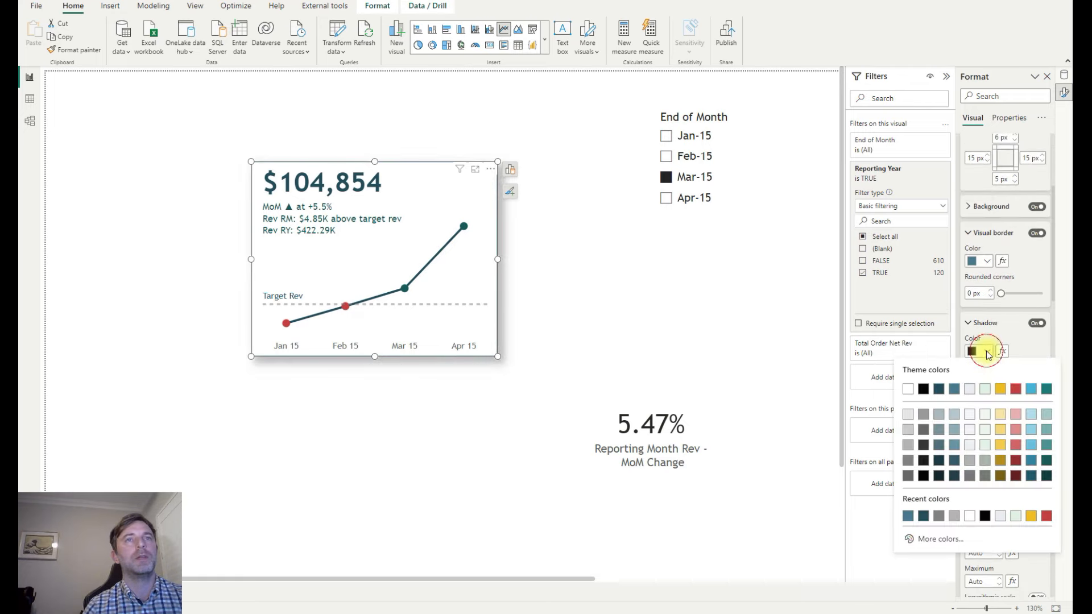
{"action": "left_click", "coordinate": [952, 415]}
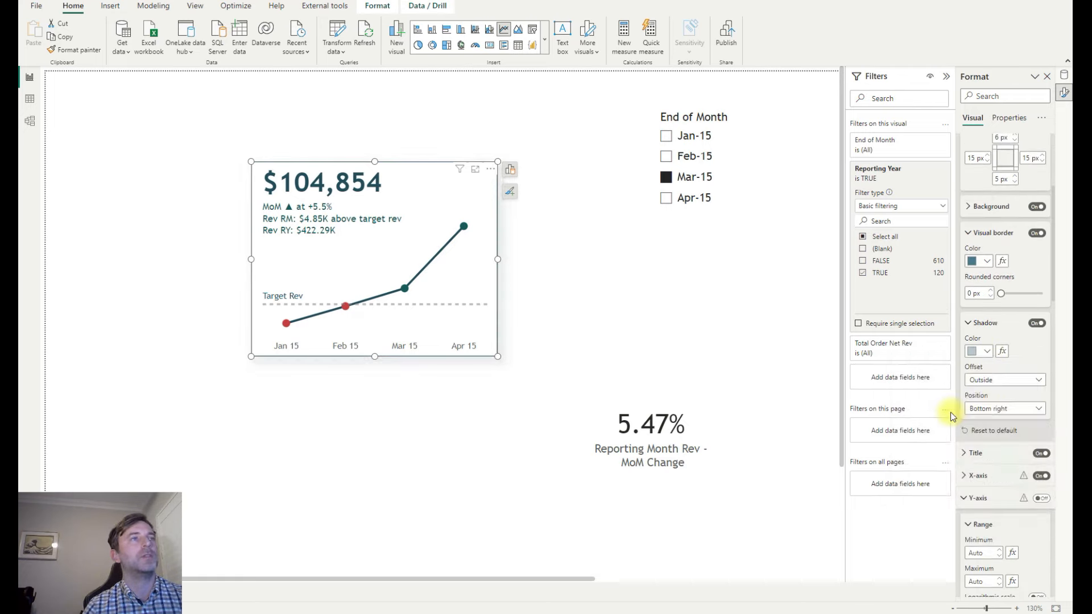
{"action": "left_click", "coordinate": [437, 405]}
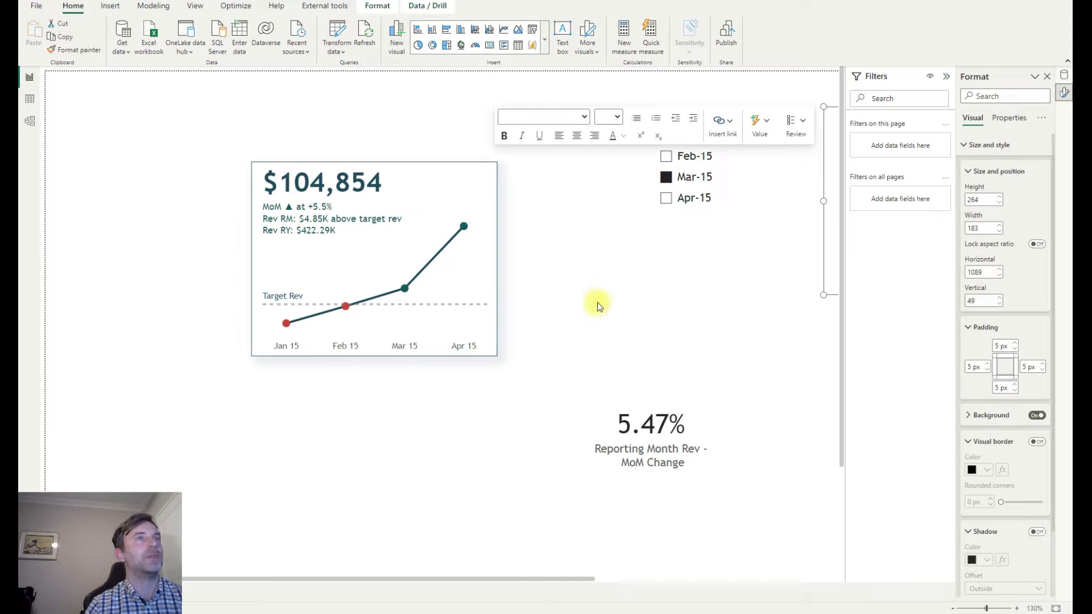
Fit the empty text box directly above the chart at 345 wide by 60 high and enter Revenue as its text.
{"action": "left_click_drag", "start_coordinate": [822, 158], "coordinate": [251, 166]}
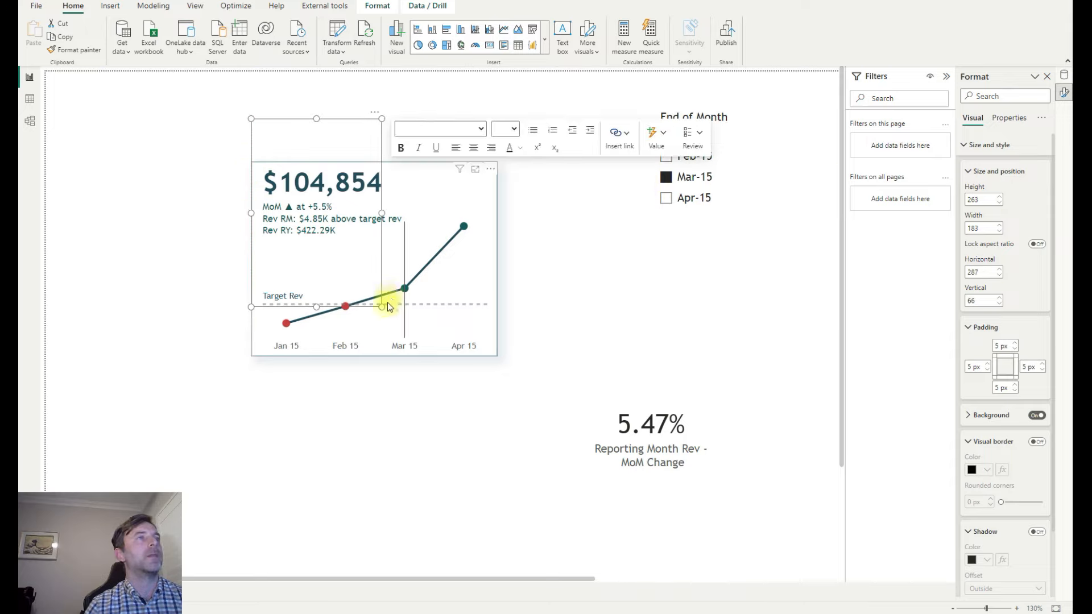
{"action": "left_click_drag", "start_coordinate": [380, 306], "coordinate": [496, 165]}
{"action": "left_click", "coordinate": [397, 139]}
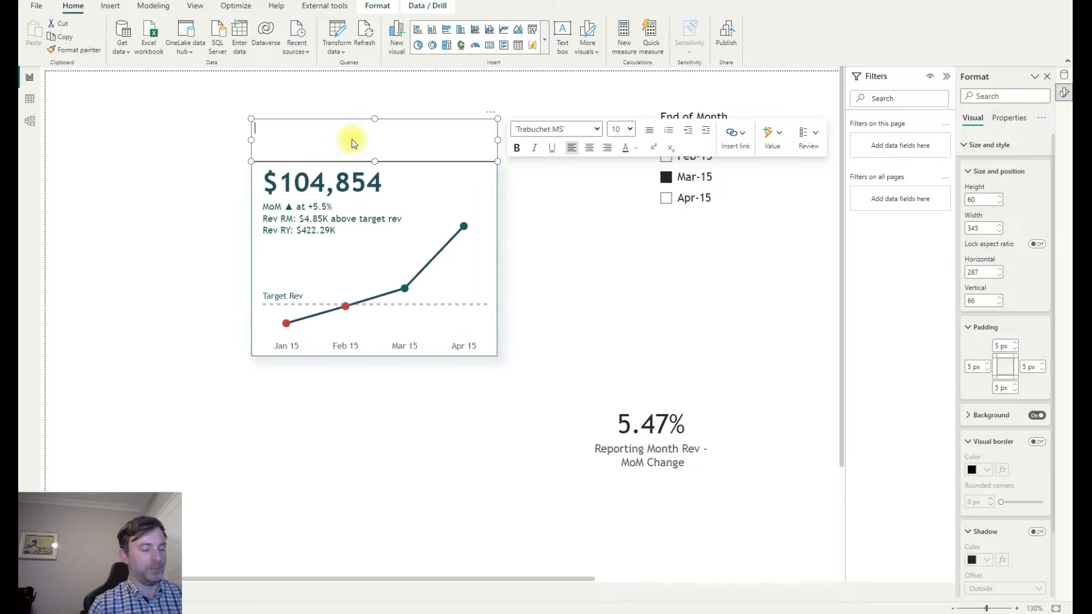
{"action": "type", "text": "Revenue"}
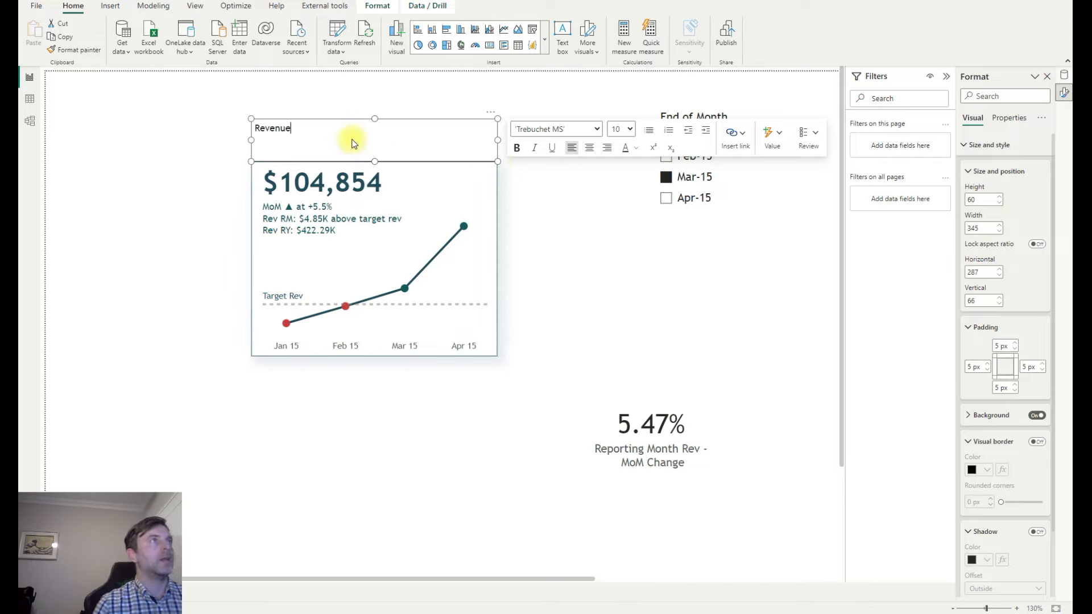
Format the Revenue heading text at font size 18 in white.
{"action": "left_click_drag", "start_coordinate": [290, 126], "coordinate": [264, 123]}
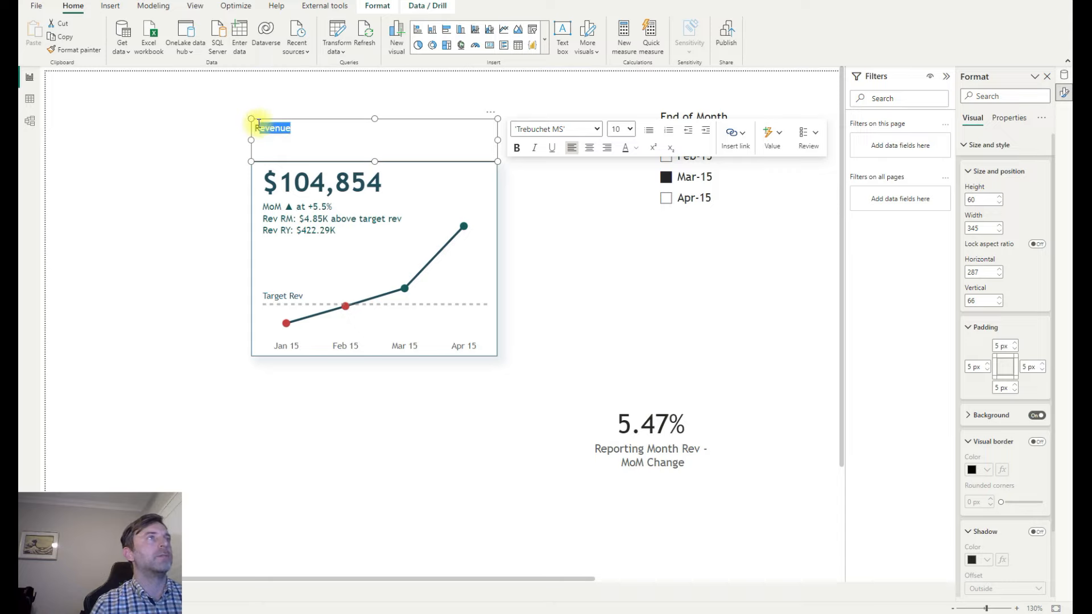
{"action": "left_click", "coordinate": [631, 131]}
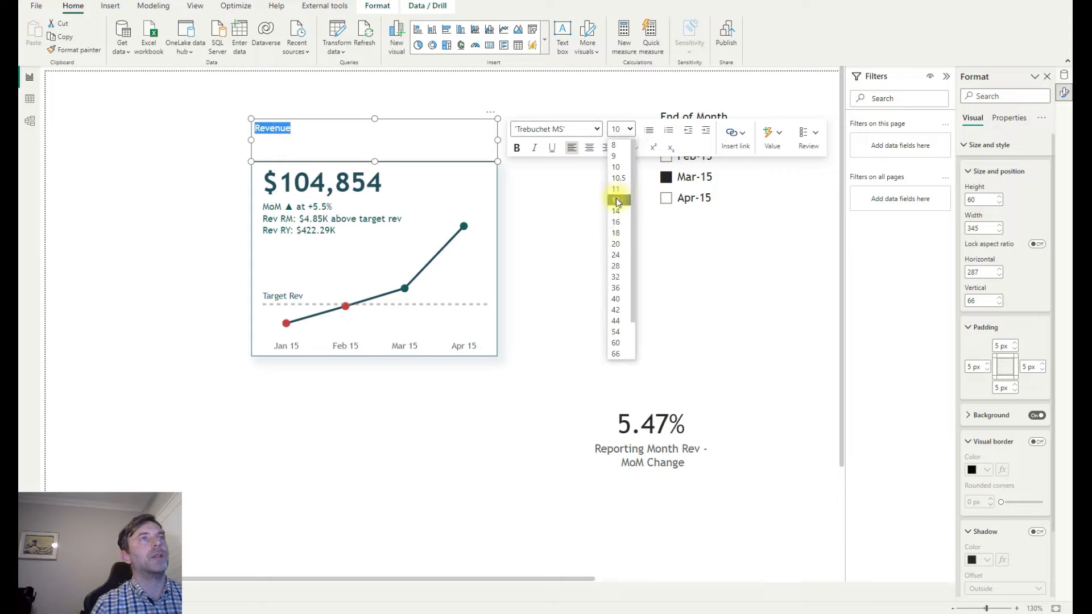
{"action": "left_click", "coordinate": [616, 233]}
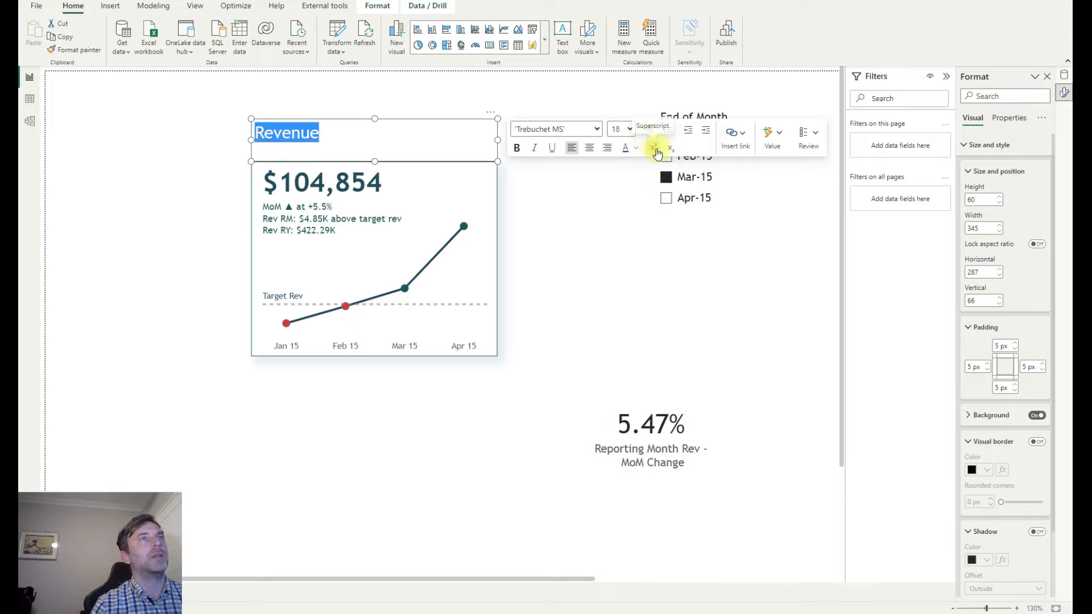
{"action": "left_click", "coordinate": [637, 149]}
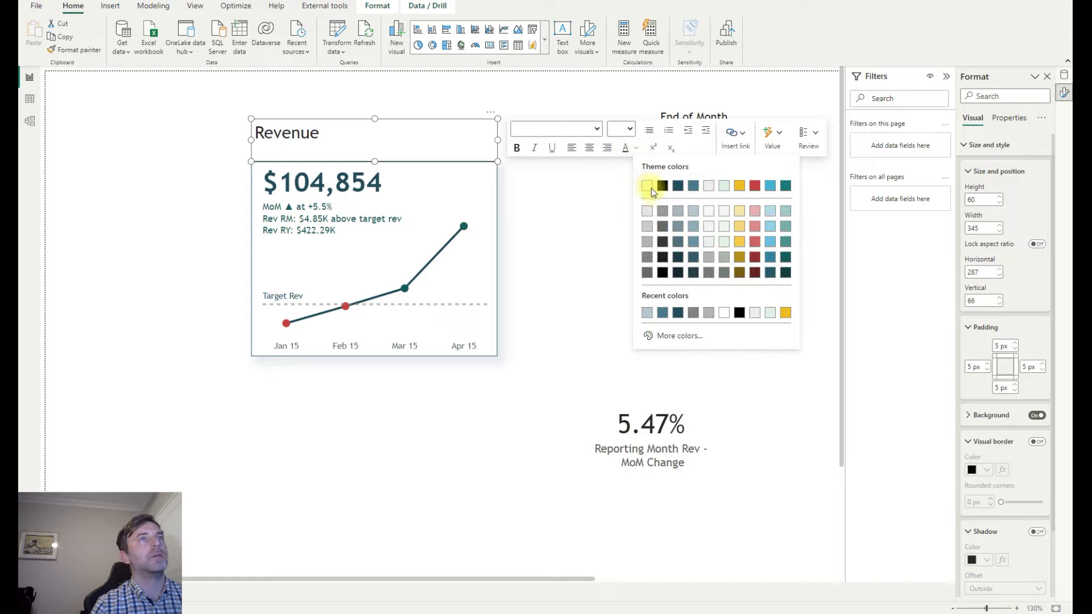
{"action": "left_click", "coordinate": [647, 186]}
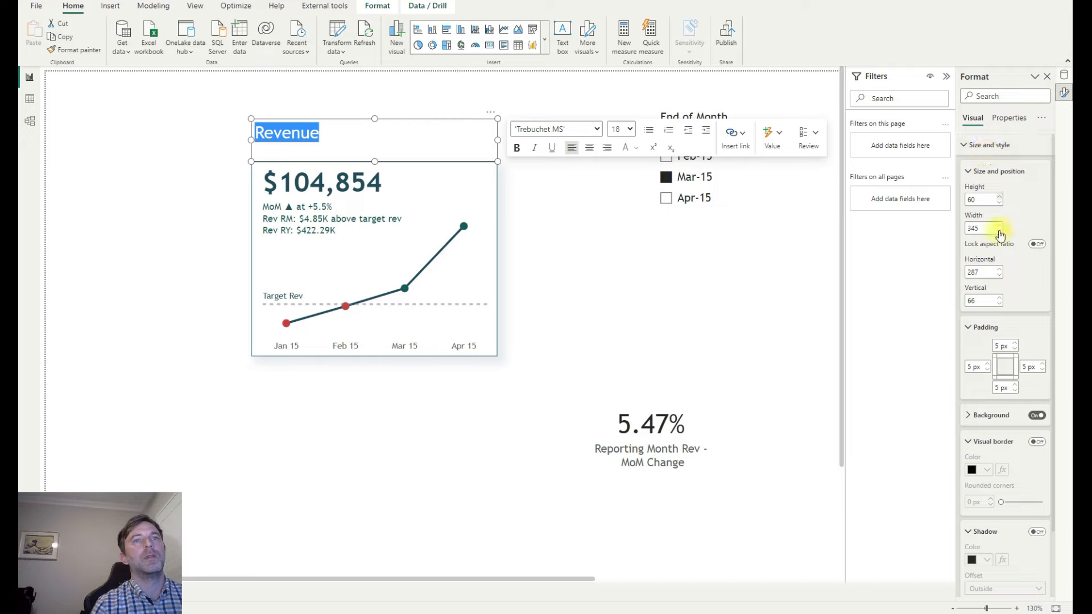
Give the Revenue text box a slate-blue background at 0% transparency and set its left padding to 15 px.
{"action": "left_click", "coordinate": [1001, 419]}
{"action": "left_click", "coordinate": [988, 443]}
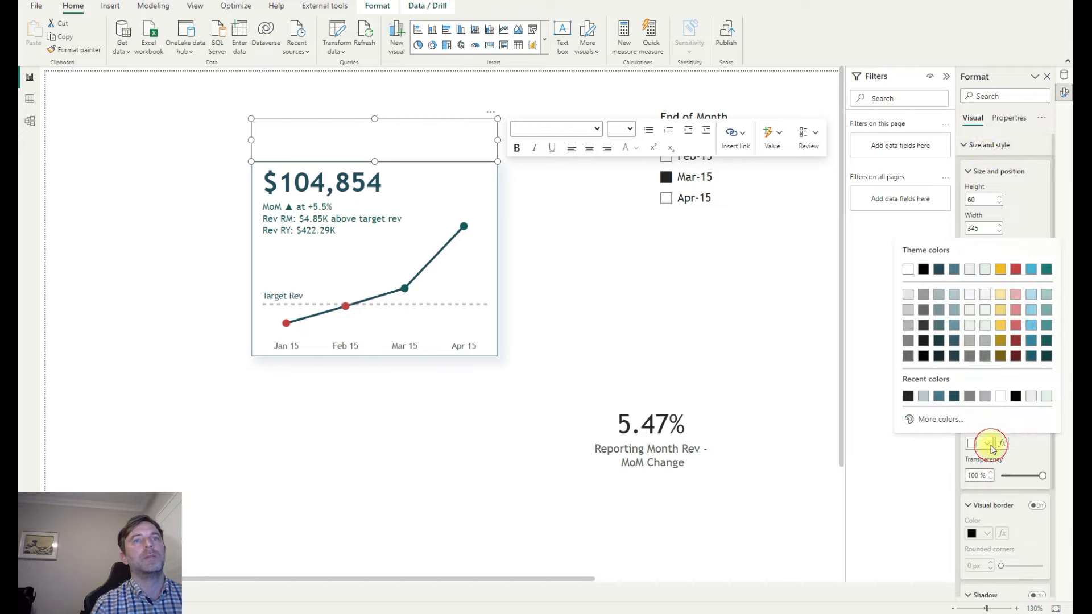
{"action": "left_click", "coordinate": [955, 325]}
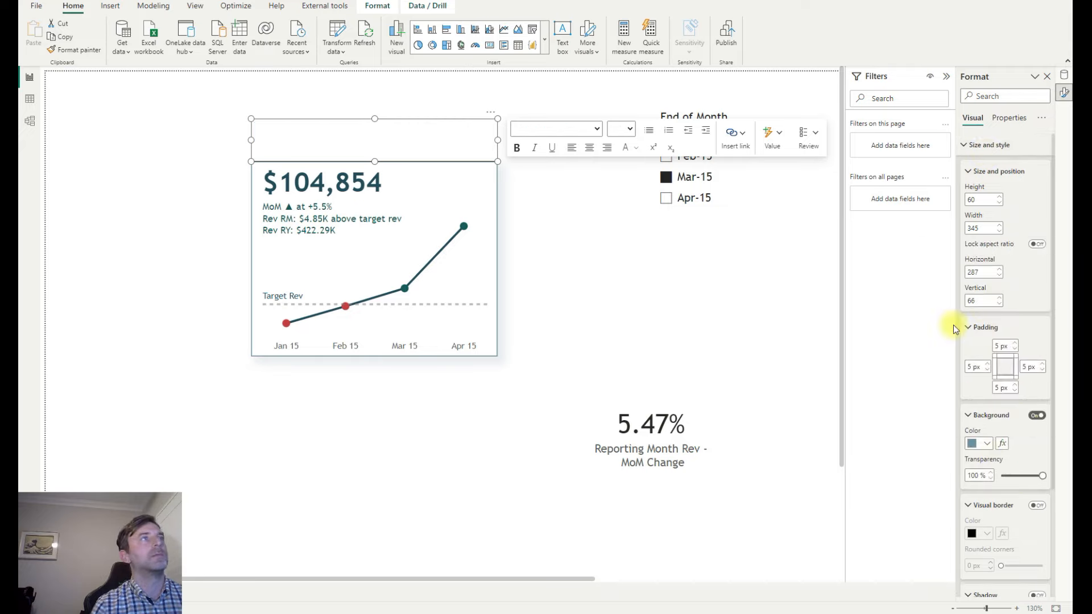
{"action": "left_click_drag", "start_coordinate": [1042, 475], "coordinate": [1001, 477]}
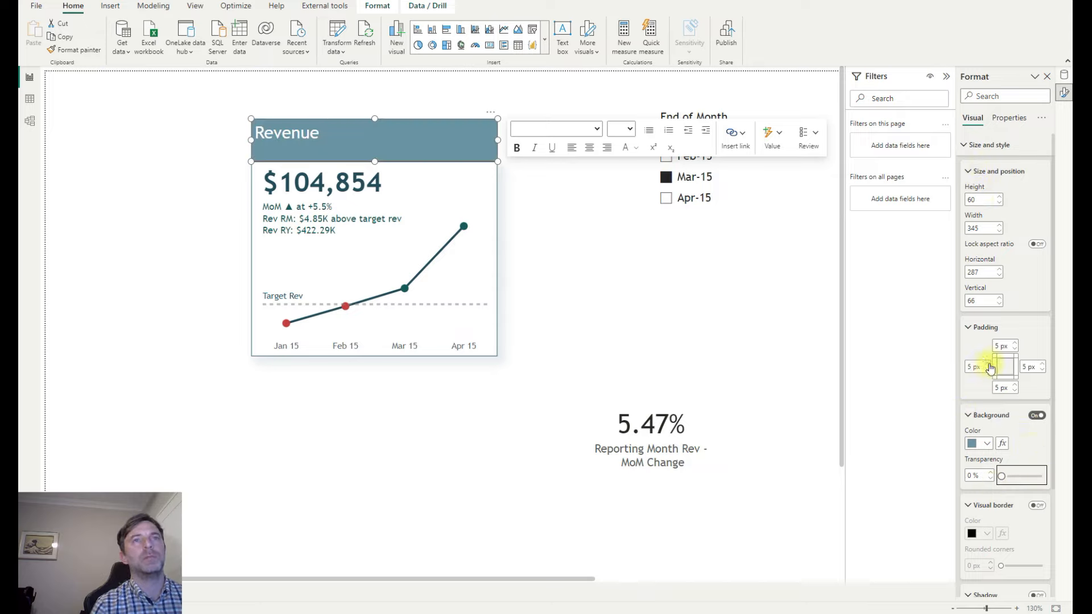
{"action": "left_click", "coordinate": [972, 367]}
{"action": "type", "text": "15"}
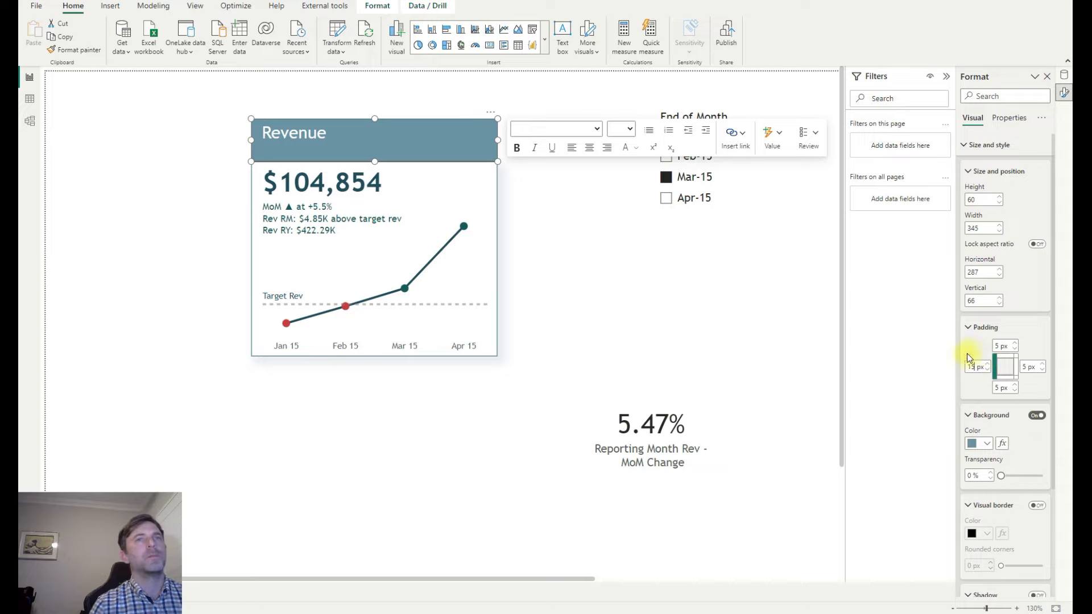
Try font size 24 on the Revenue heading text, then settle on size 20.
{"action": "left_click_drag", "start_coordinate": [325, 134], "coordinate": [255, 129]}
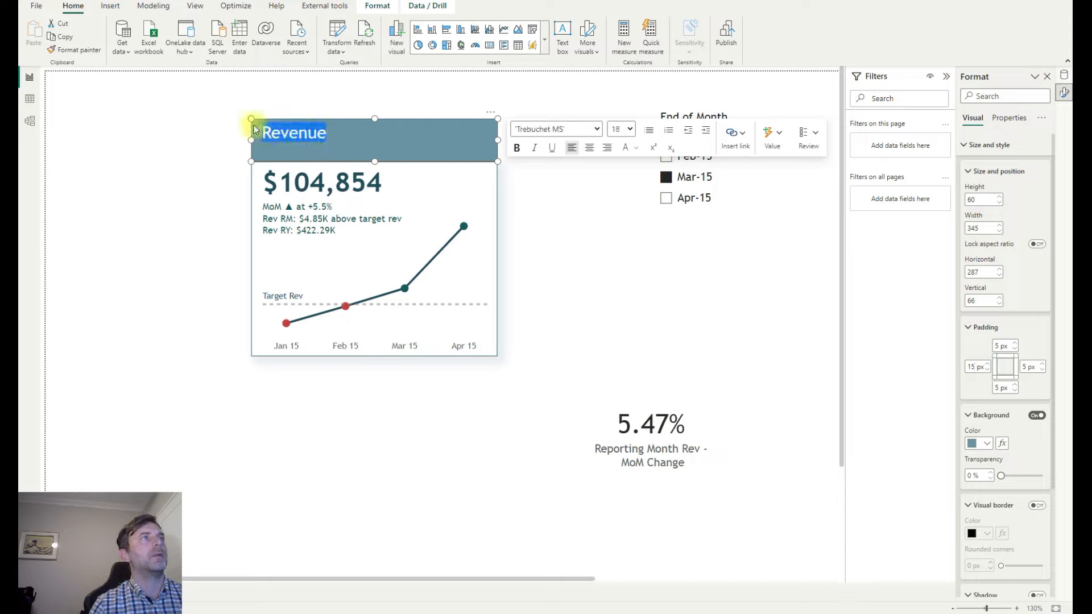
{"action": "left_click", "coordinate": [629, 129]}
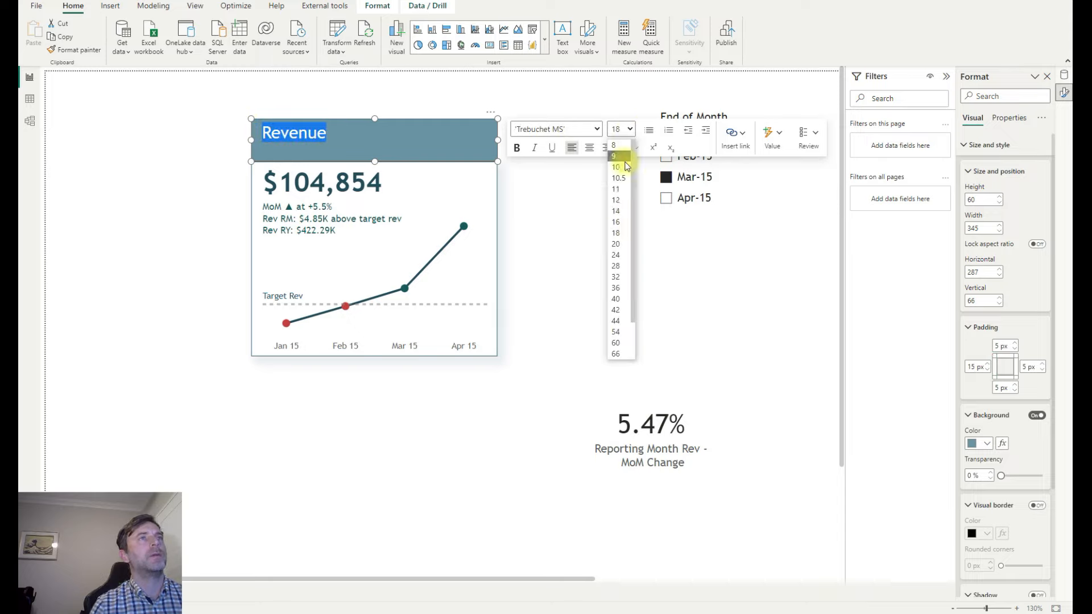
{"action": "left_click", "coordinate": [622, 255]}
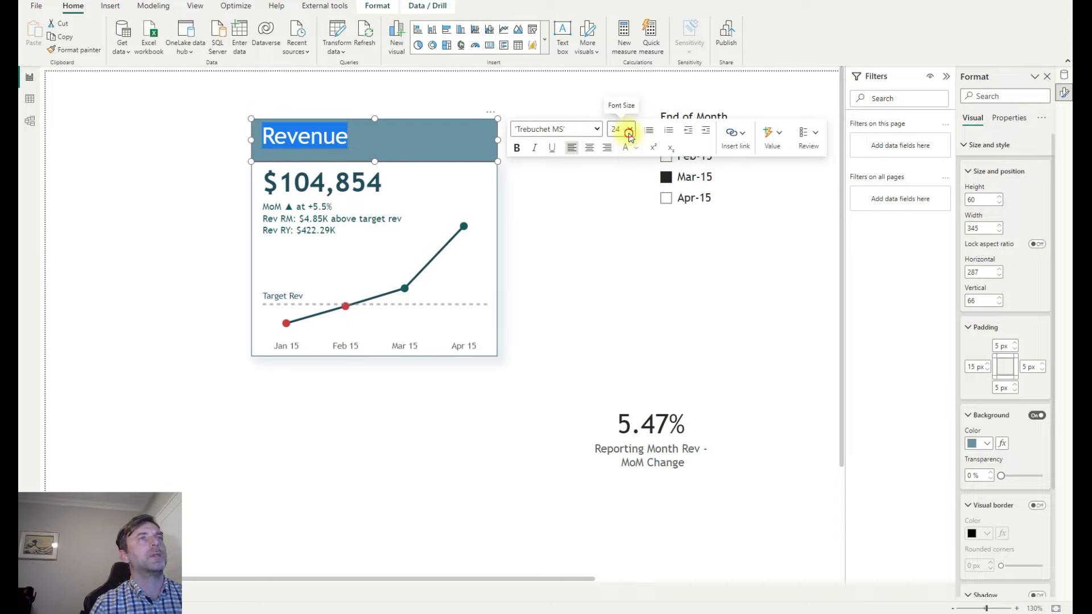
{"action": "left_click", "coordinate": [626, 130]}
{"action": "left_click", "coordinate": [617, 243]}
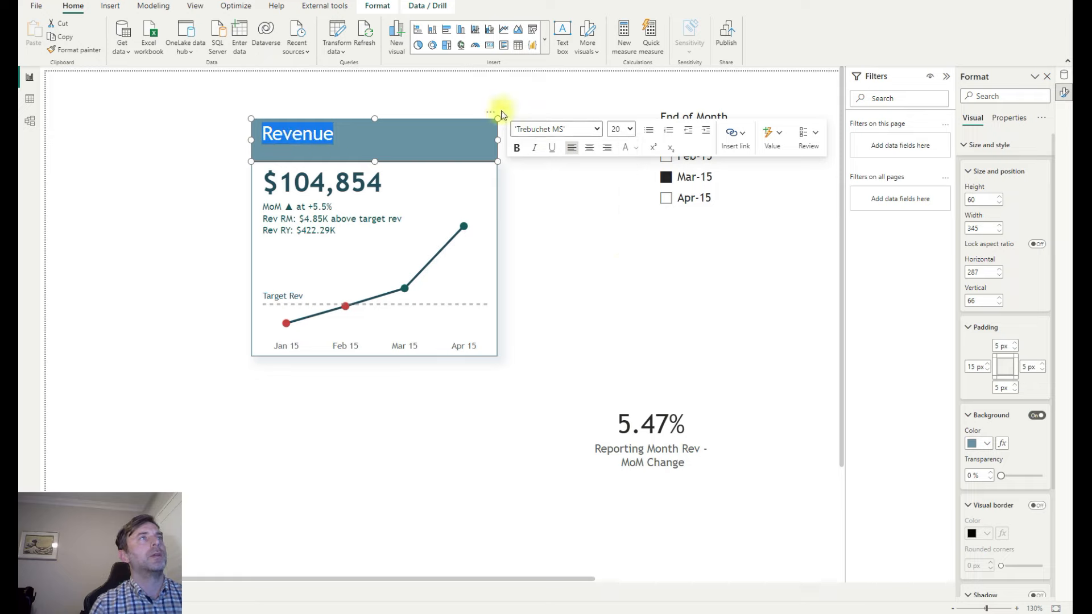
{"action": "left_click", "coordinate": [409, 97]}
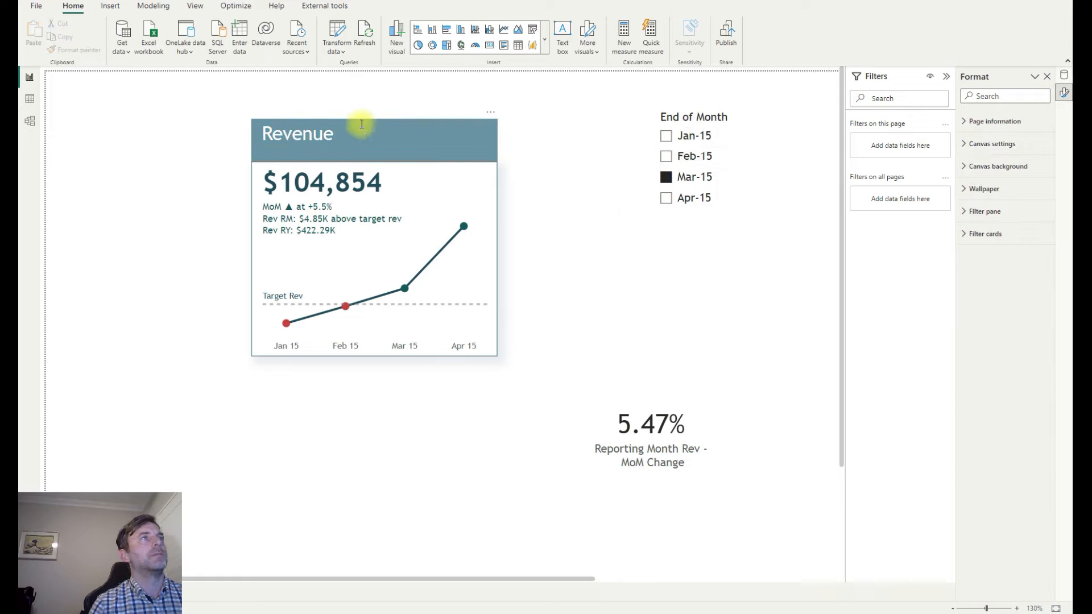
Shorten the Revenue header from its upper edge and group it with the line chart.
{"action": "left_click", "coordinate": [382, 123]}
{"action": "left_click_drag", "start_coordinate": [374, 117], "coordinate": [373, 126]}
{"action": "left_click_drag", "start_coordinate": [540, 387], "coordinate": [216, 110]}
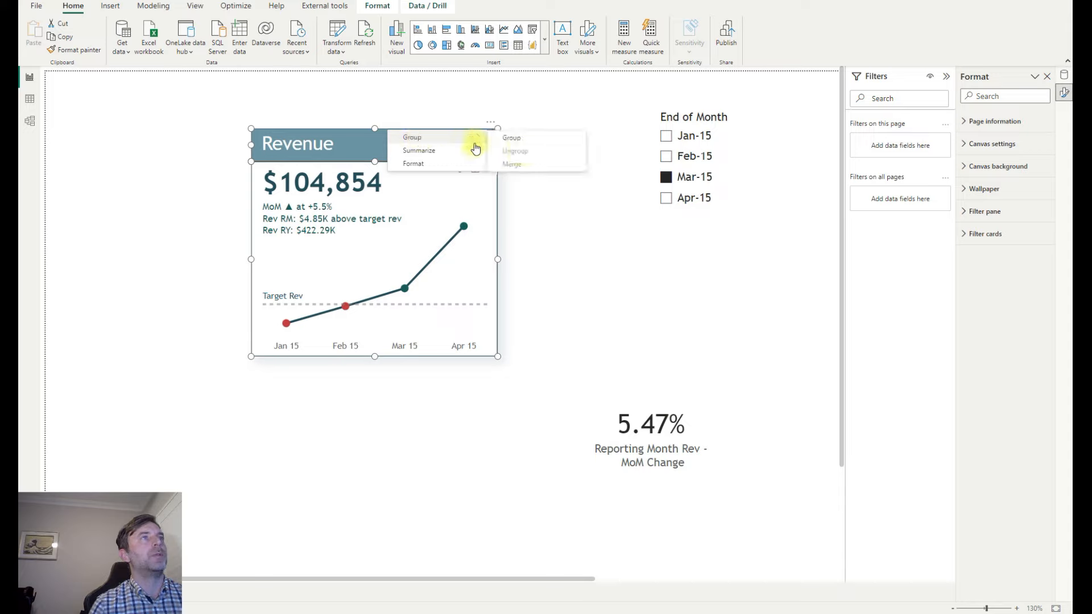
{"action": "left_click", "coordinate": [514, 140]}
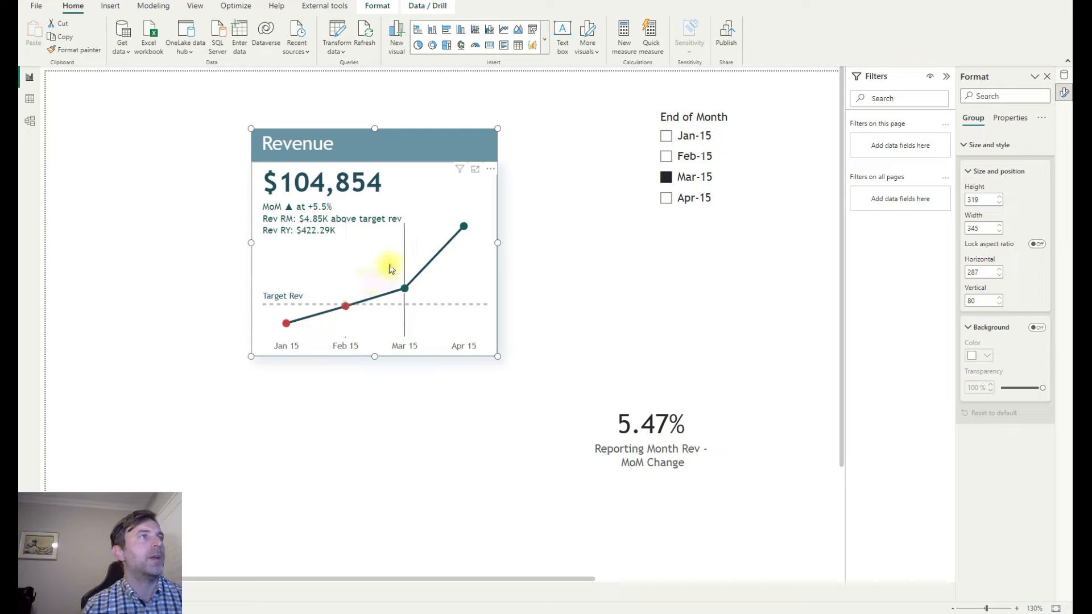
Check the finished revenue card by filtering the report through Apr-15, Mar-15 and Feb-15, ending on Mar-15.
{"action": "left_click", "coordinate": [666, 198]}
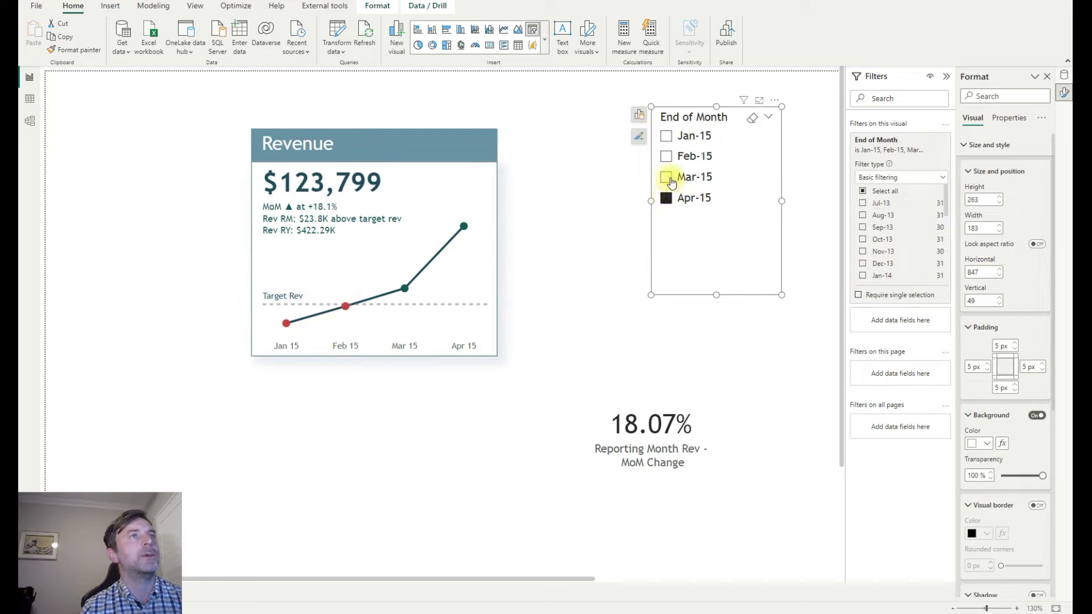
{"action": "left_click", "coordinate": [667, 176]}
{"action": "left_click", "coordinate": [666, 155]}
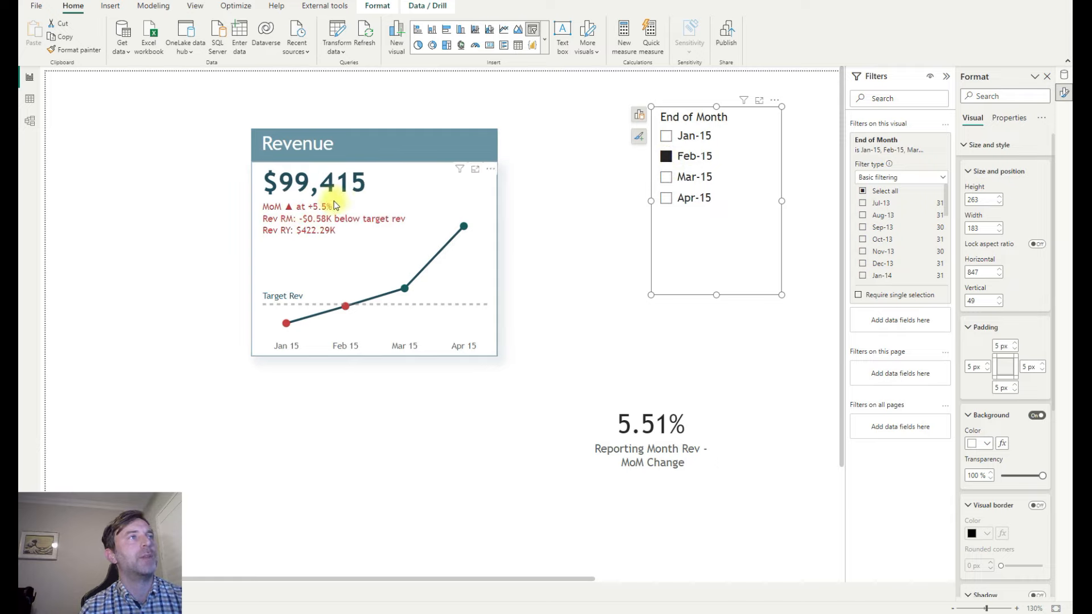
{"action": "mouse_move", "coordinate": [292, 242]}
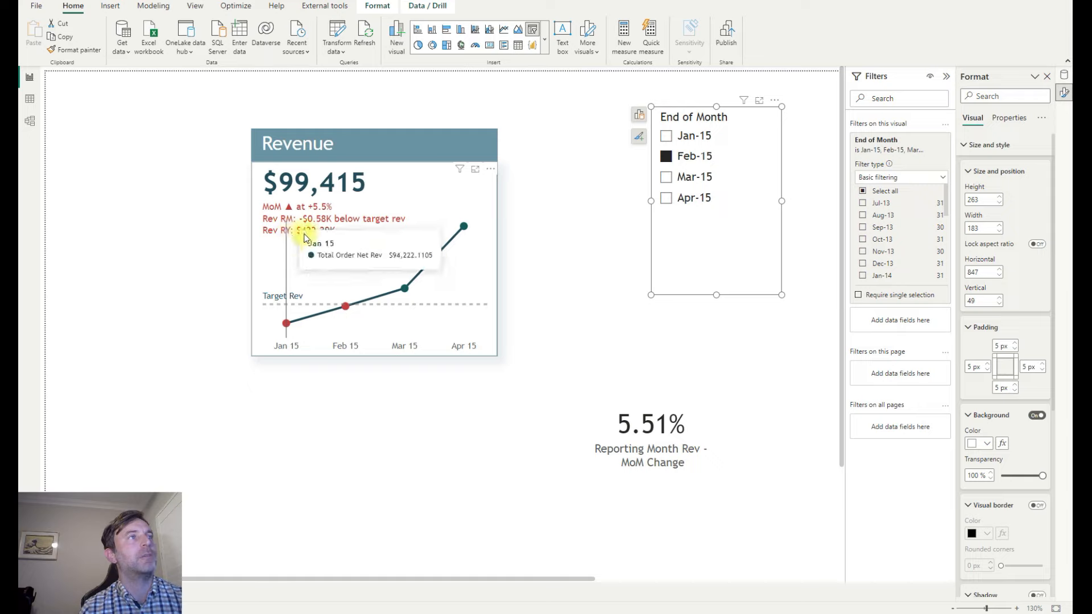
{"action": "mouse_move", "coordinate": [424, 272]}
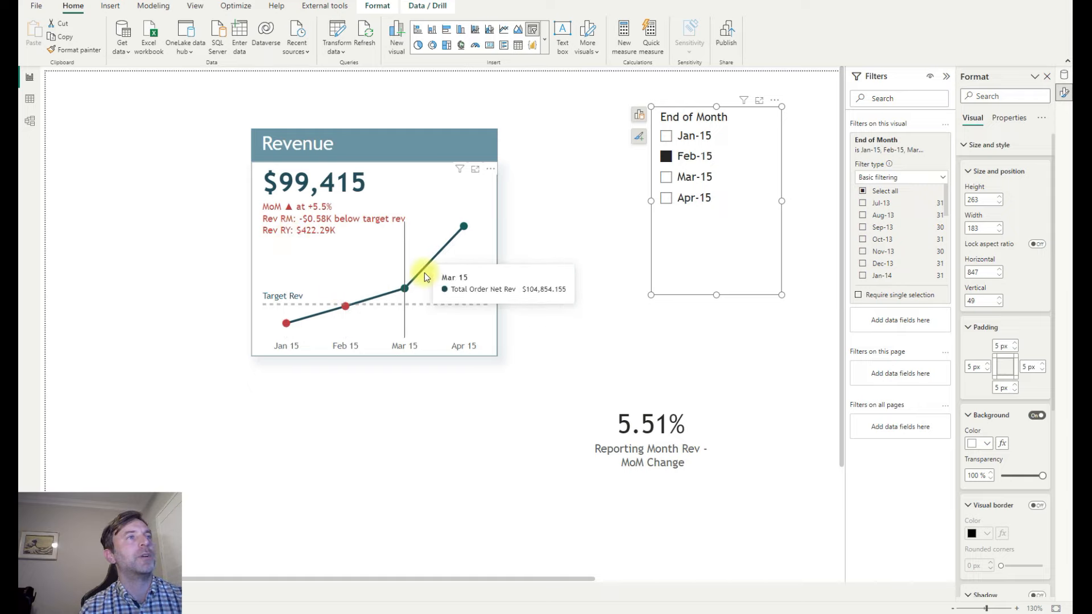
{"action": "left_click", "coordinate": [666, 197]}
{"action": "left_click", "coordinate": [666, 177]}
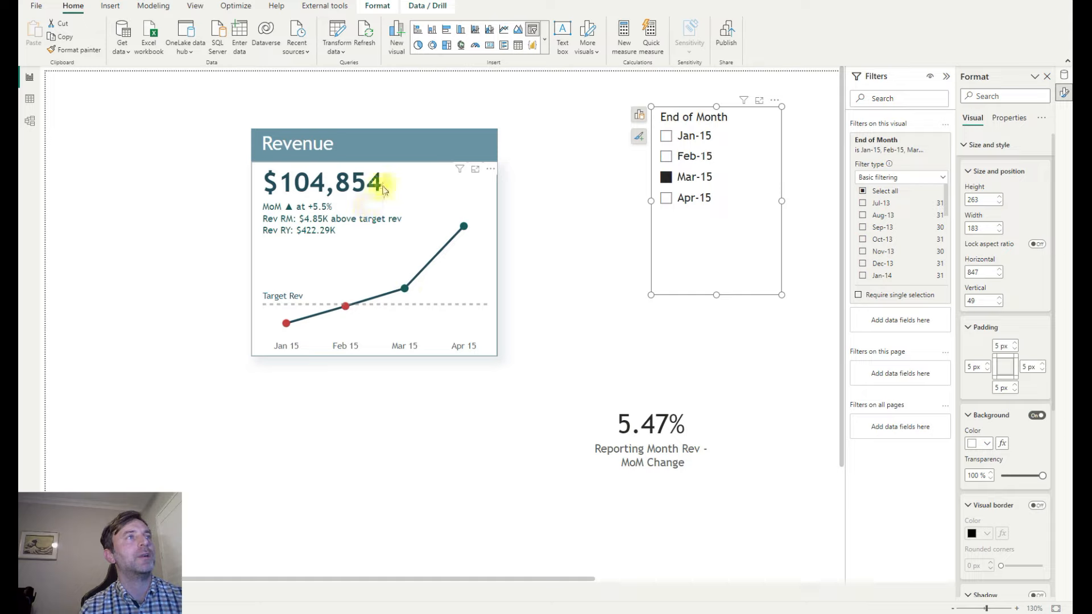